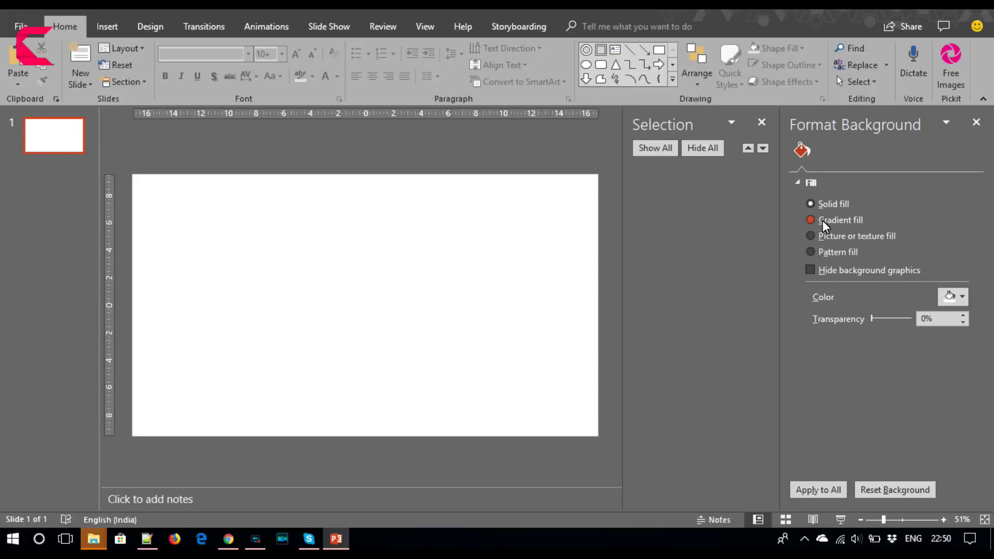
Give the slide background a gradient fill starting with orange (255,153,0).
click(824, 221)
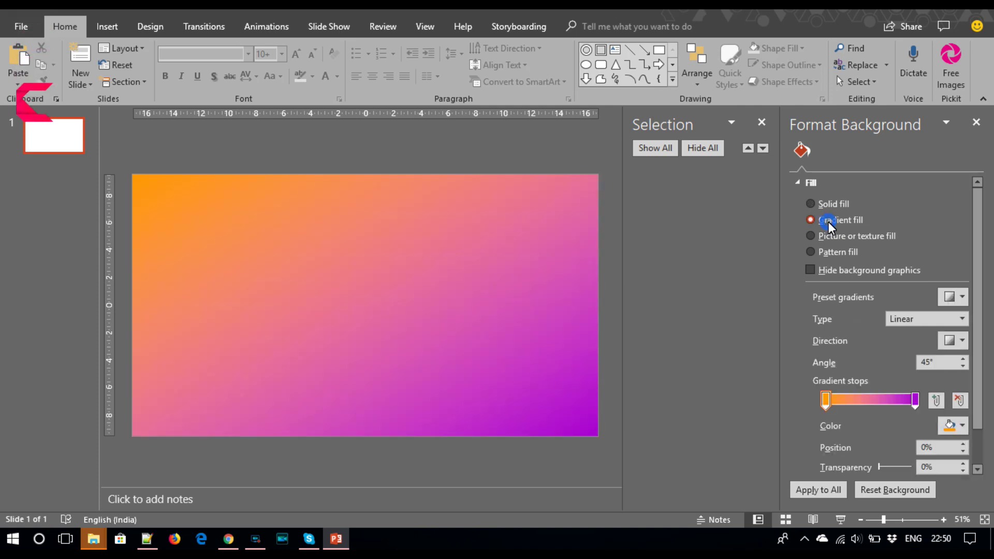
click(954, 426)
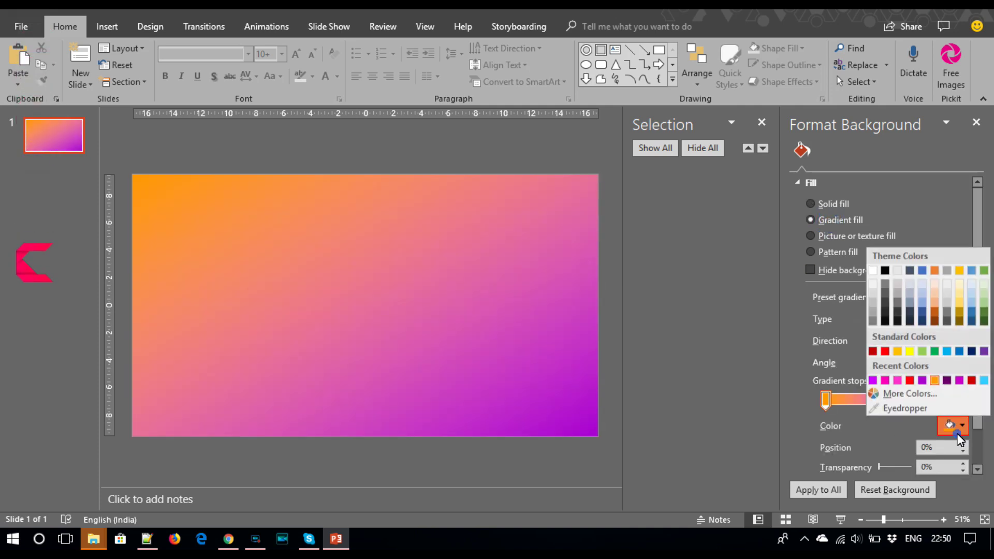
click(932, 401)
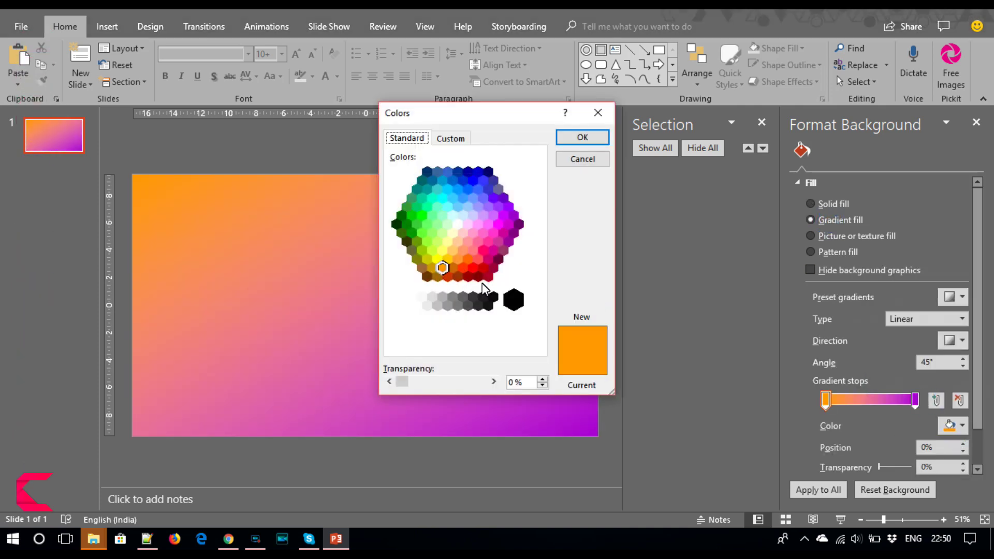
click(463, 139)
drag(536, 217, 538, 209)
click(584, 139)
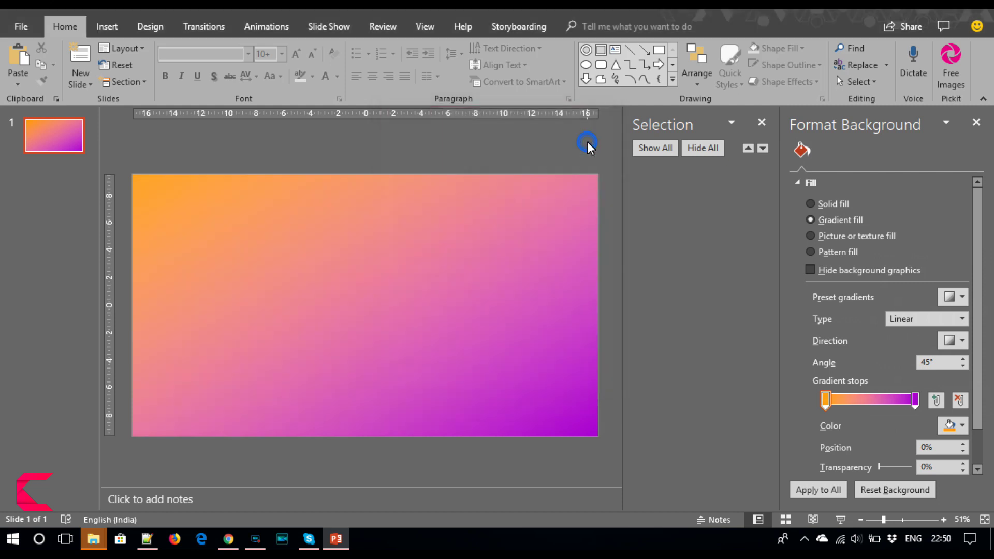
Set the gradient's end stop to magenta (224,2,198).
click(915, 407)
click(962, 425)
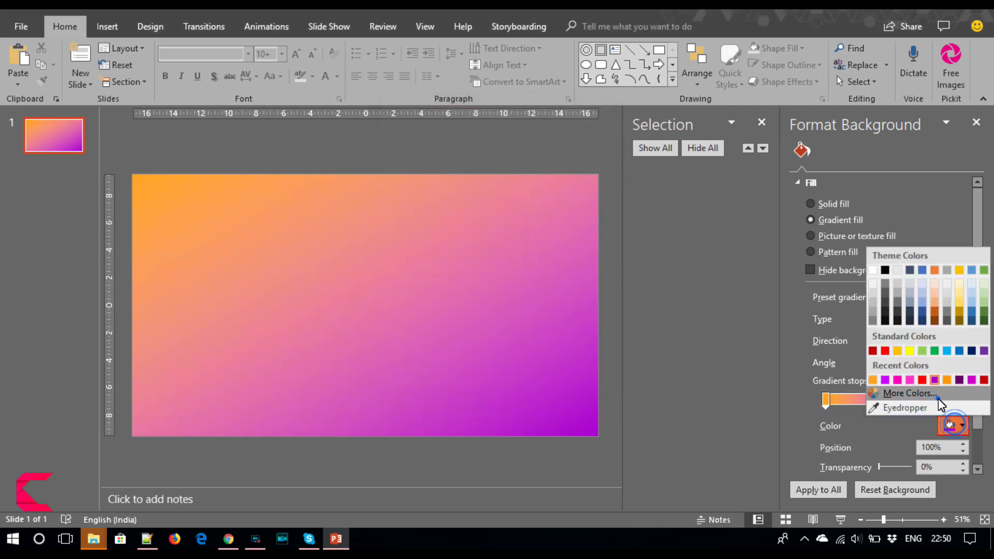
click(927, 406)
drag(541, 224, 538, 220)
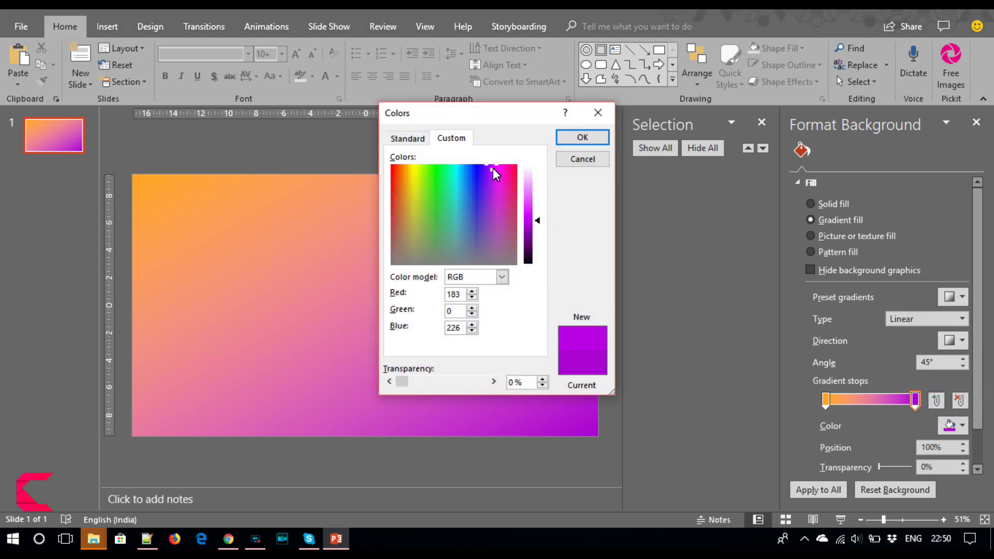
drag(493, 169, 497, 168)
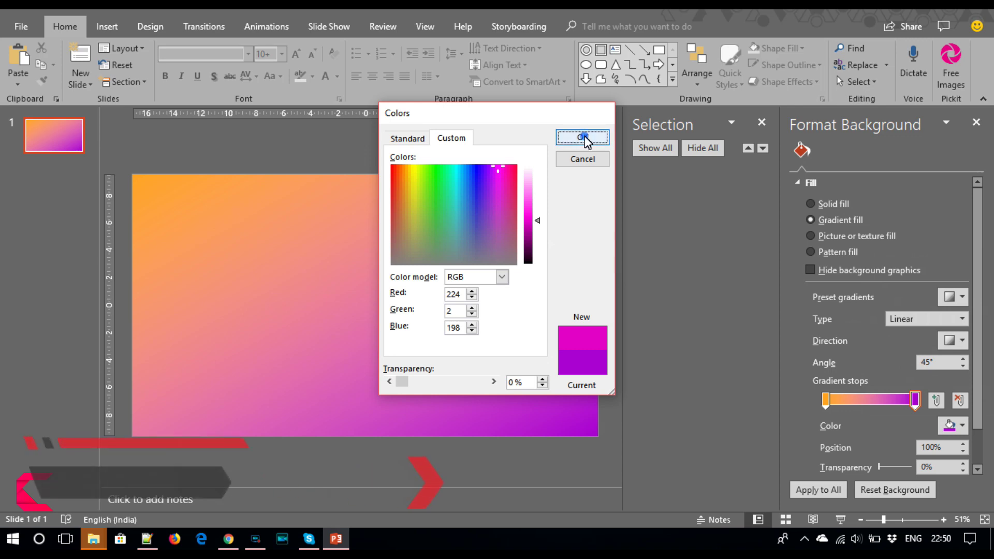
click(582, 138)
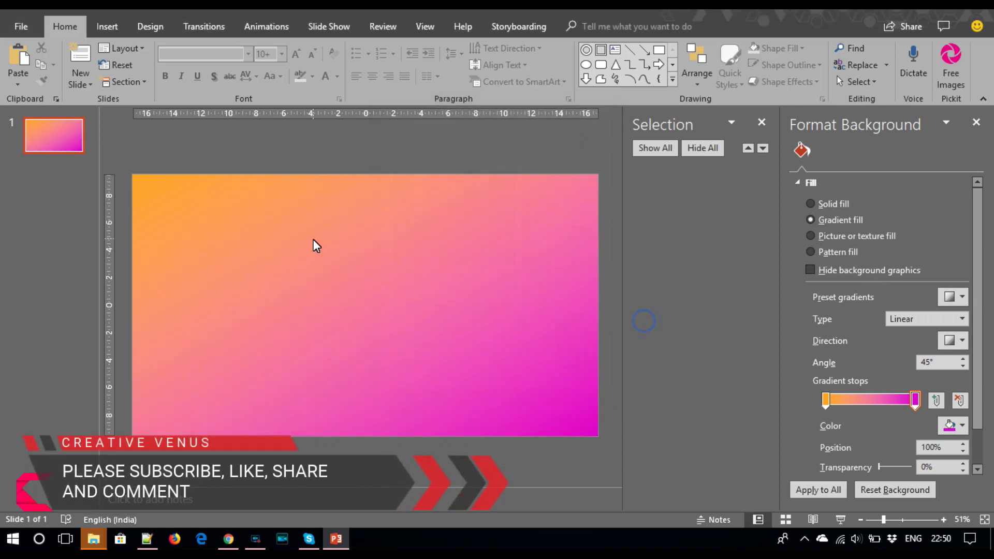
click(107, 26)
Draw a large rectangle across the slide, lowering its top edge slightly.
click(244, 86)
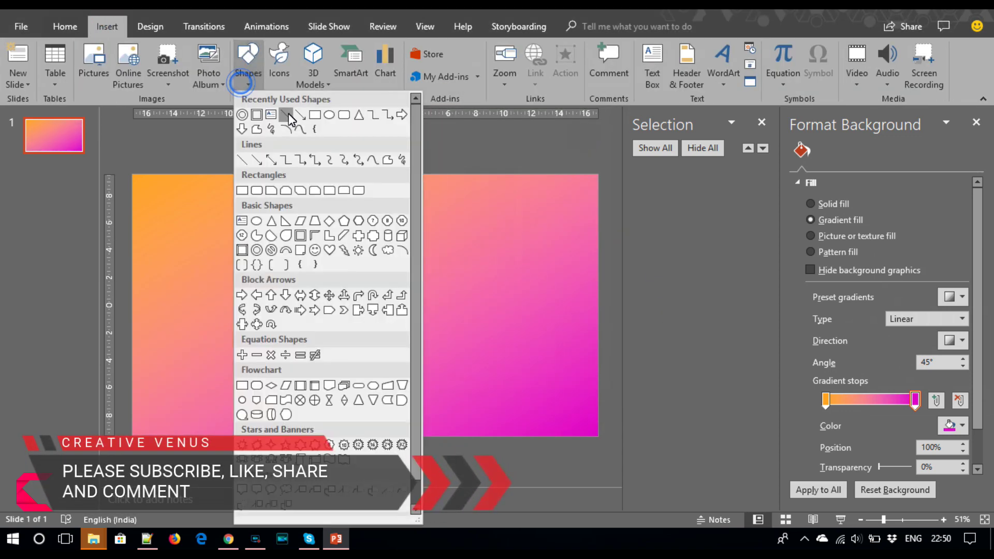
click(312, 117)
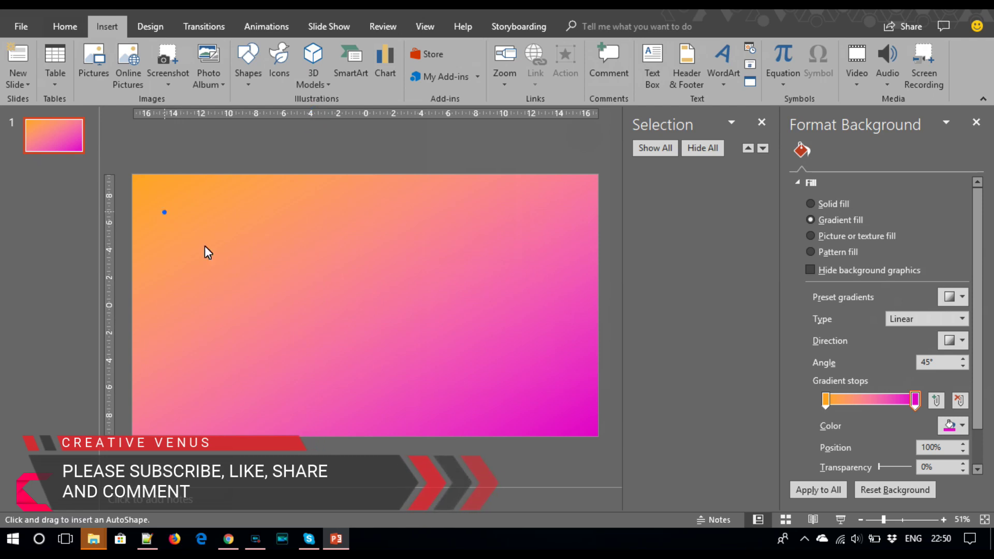
drag(164, 211, 564, 409)
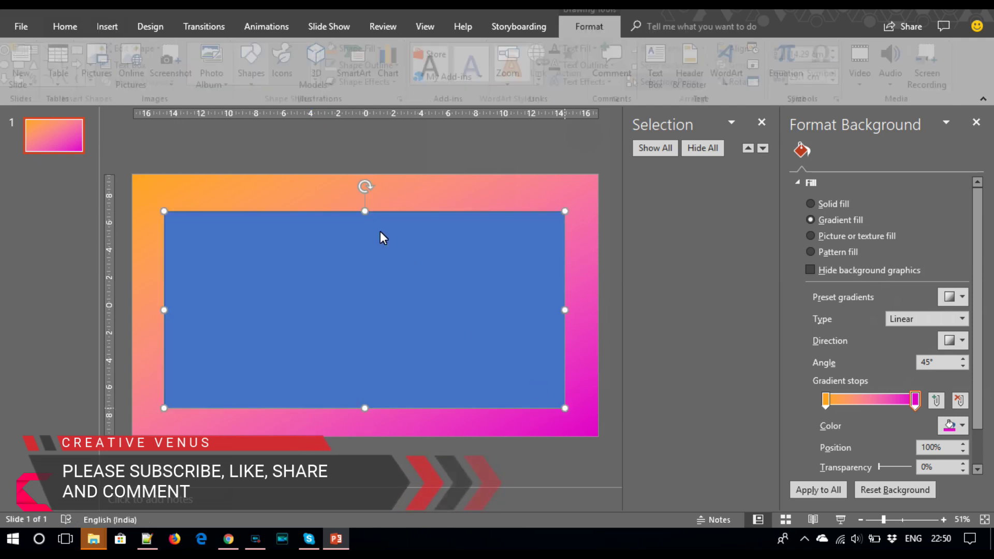
drag(366, 212, 364, 221)
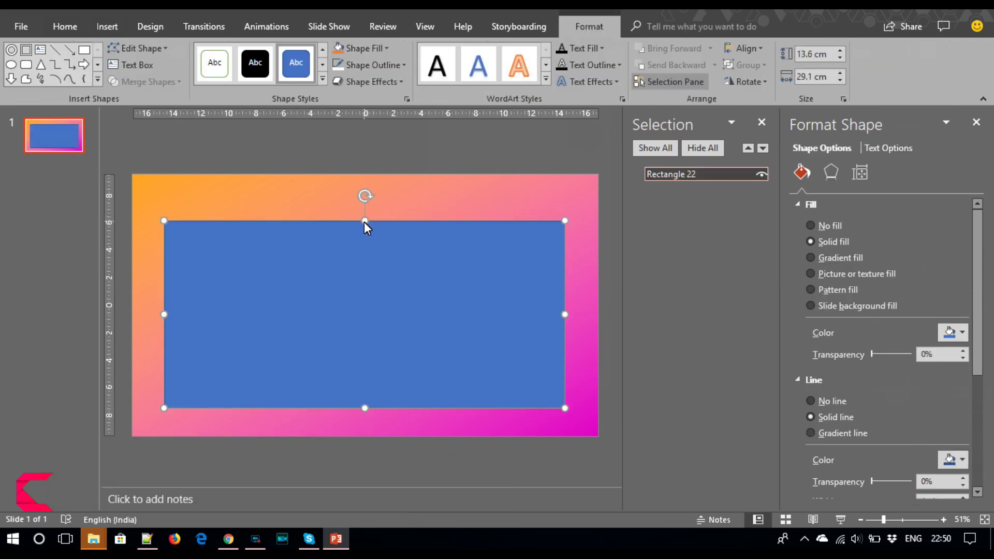
Remove the rectangle's outline, fill it white, then switch to picture or texture fill.
click(374, 66)
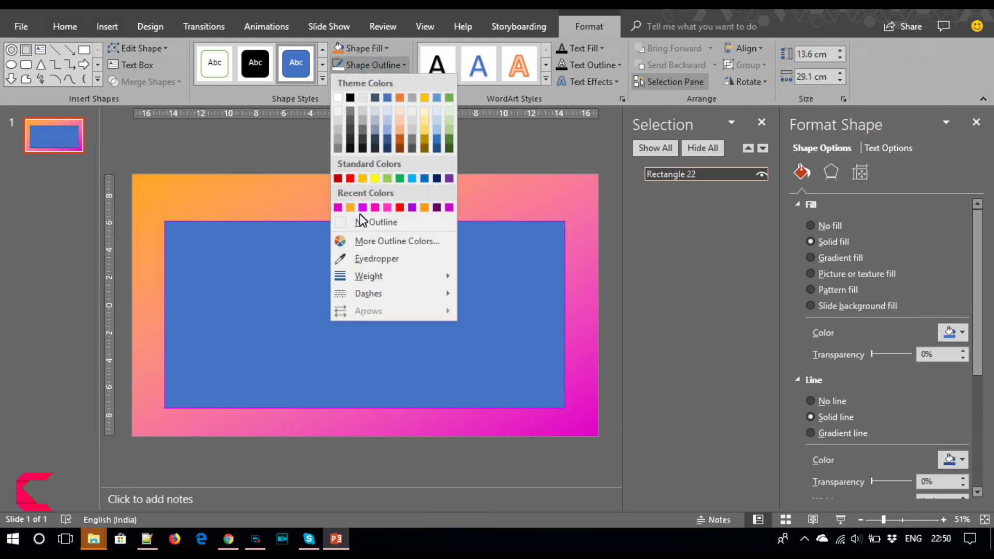
click(360, 220)
click(374, 51)
click(341, 78)
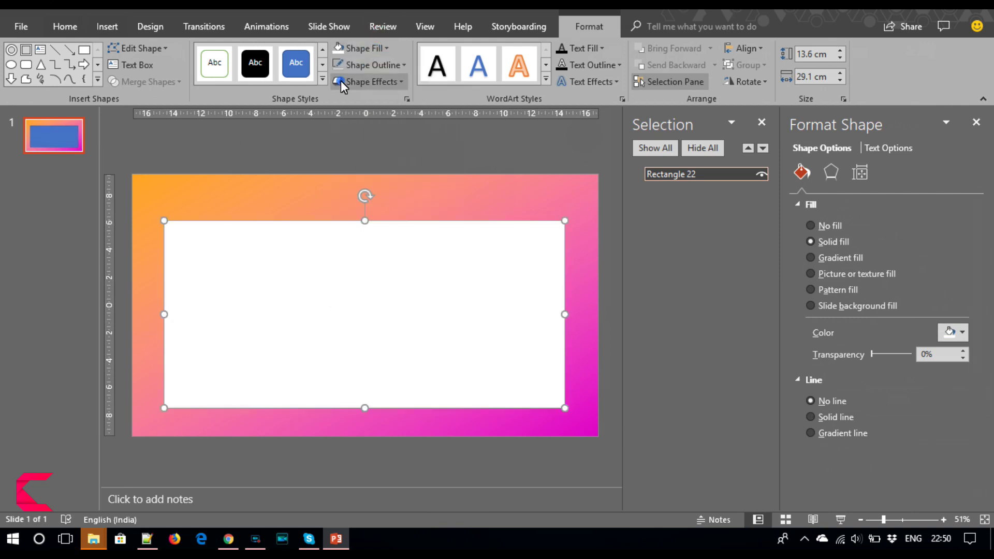
drag(872, 352, 874, 354)
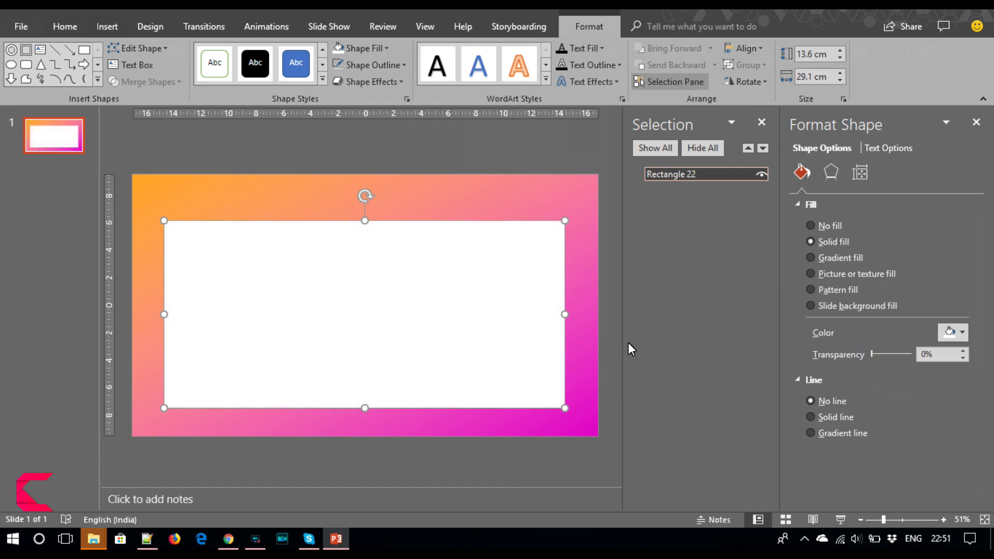
click(831, 274)
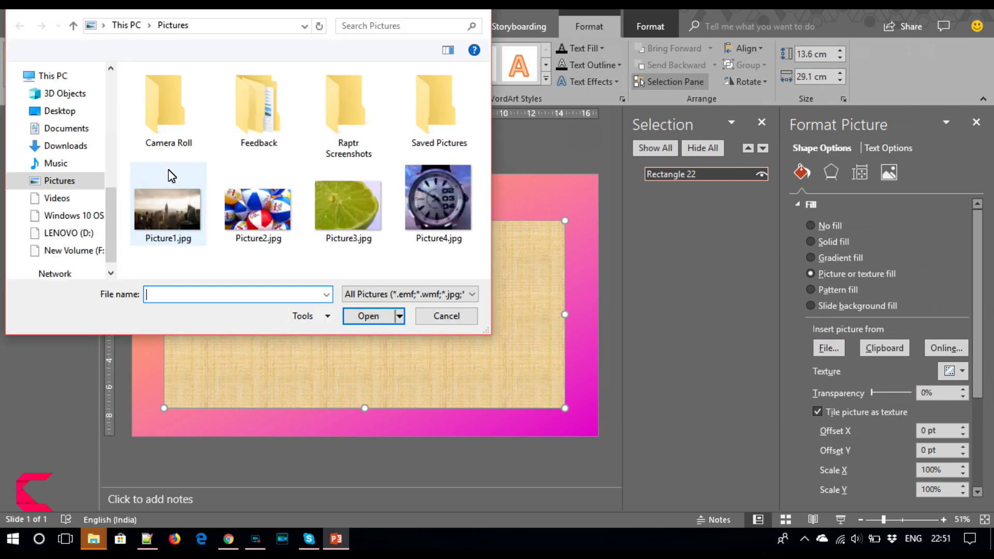
Fill the rectangle with pexels-photo-911738.jpeg from Video 411, then duplicate the rectangle.
drag(111, 225, 108, 154)
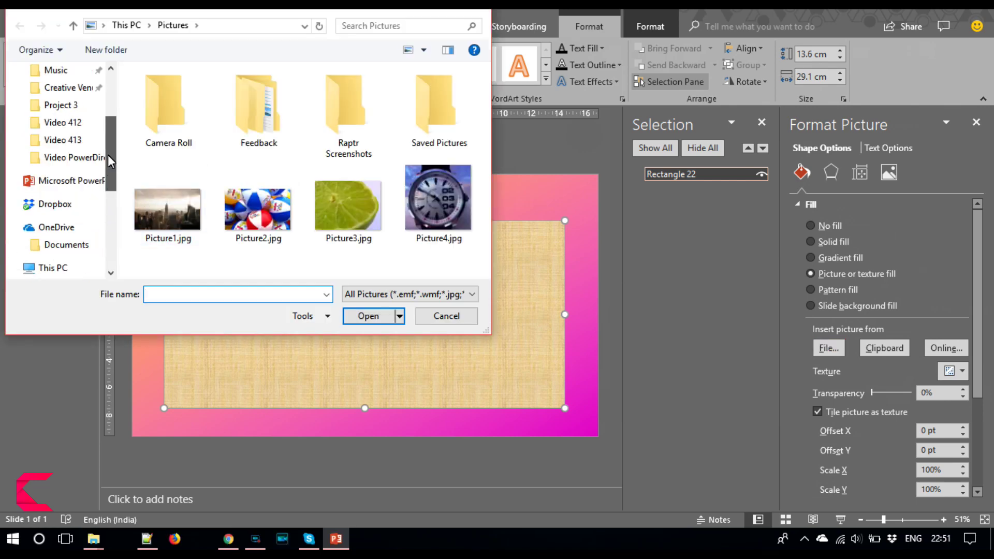
click(65, 124)
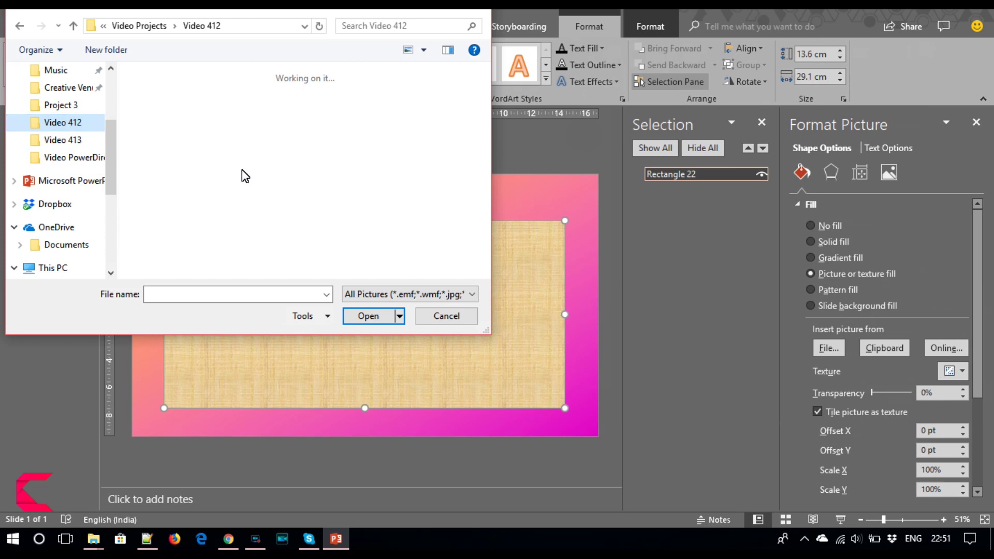
click(160, 29)
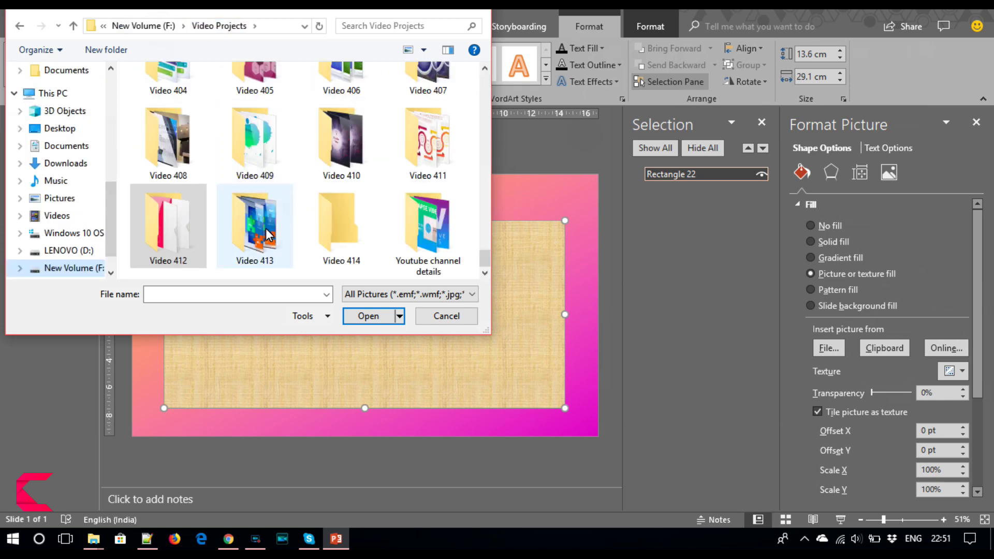
double_click(267, 235)
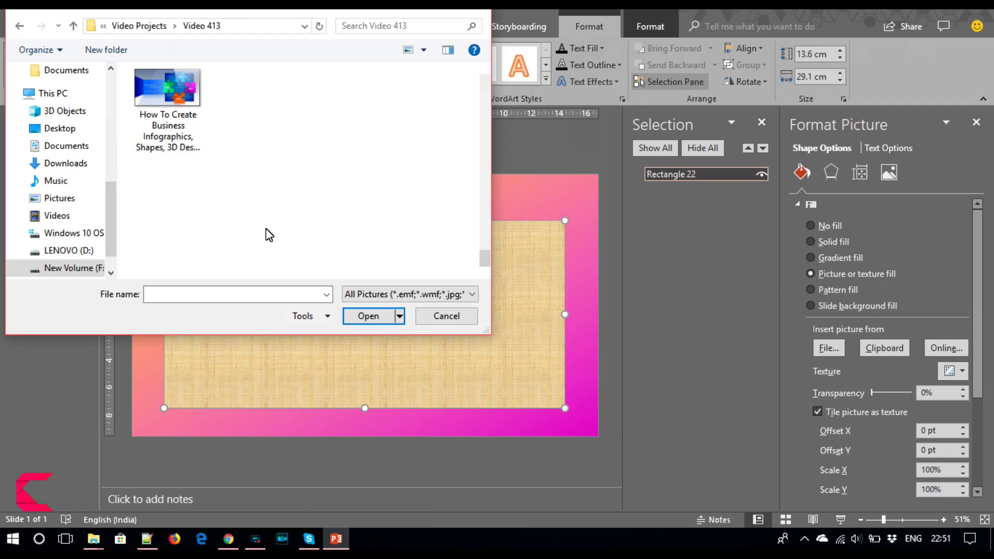
key(BackSpace)
click(420, 148)
double_click(420, 147)
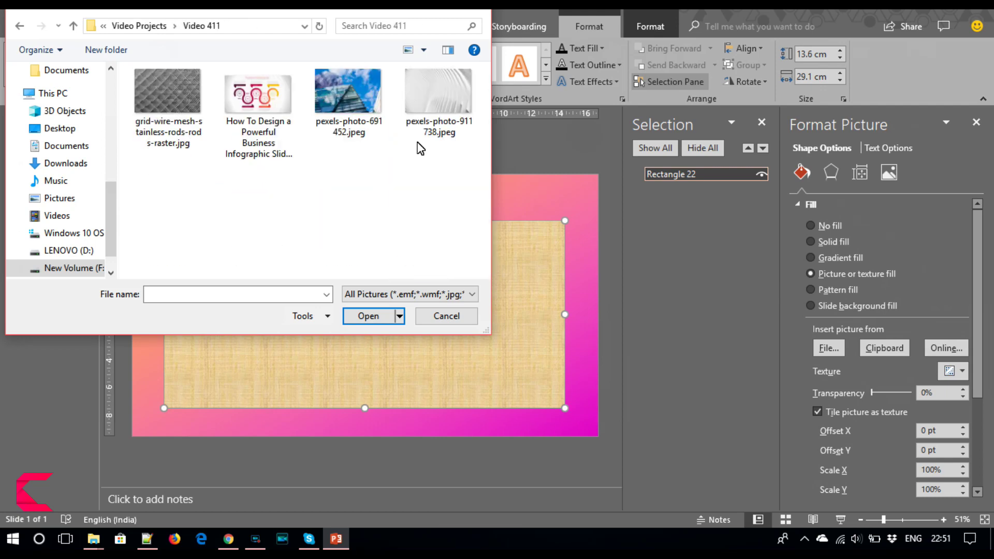
click(422, 103)
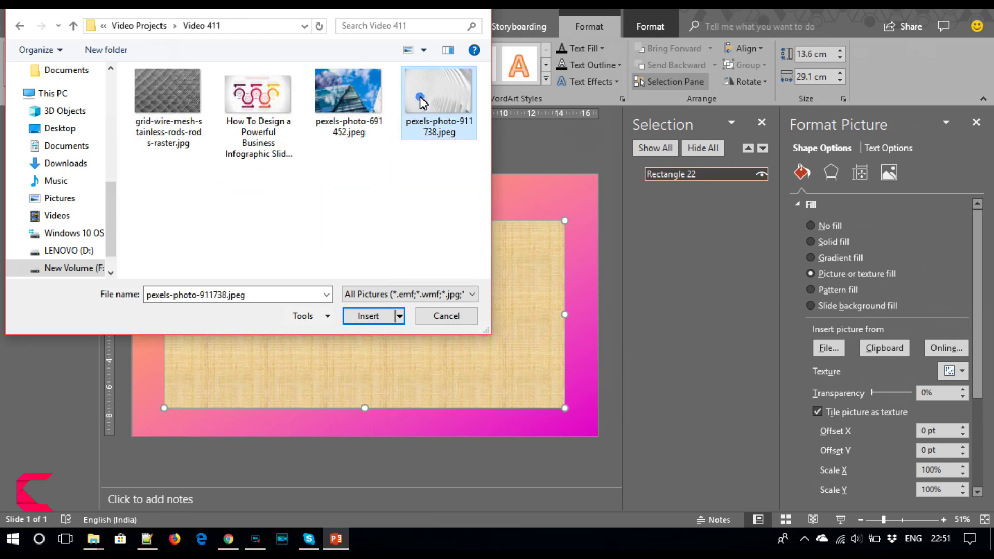
click(367, 316)
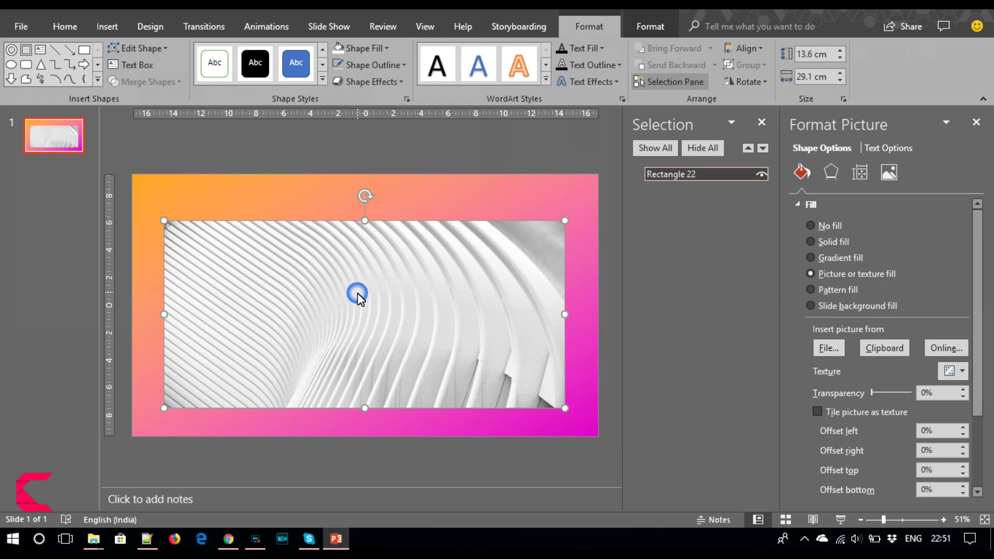
key(ctrl+c)
key(ctrl+v)
Give the duplicate a 12%-transparent white fill and align it over the photo rectangle.
drag(357, 293, 425, 339)
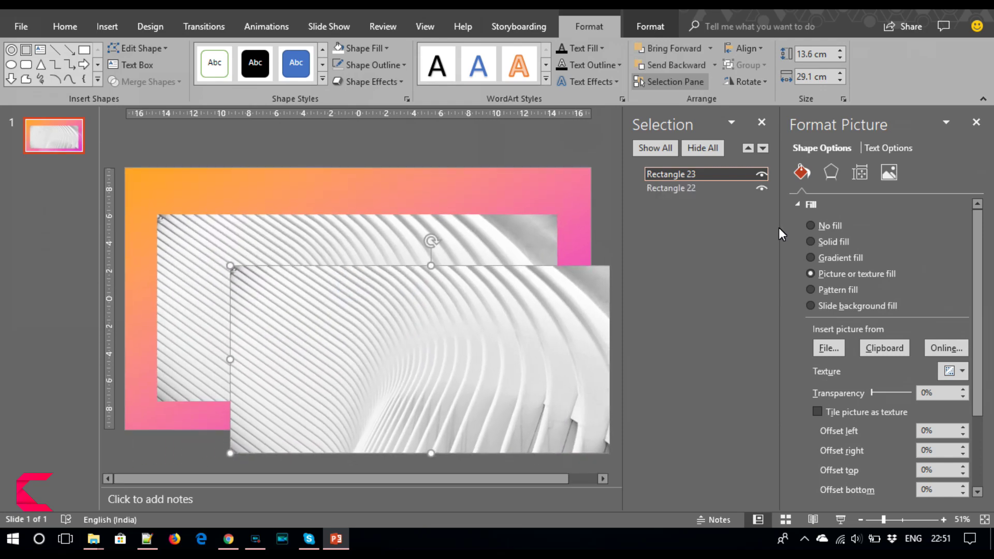
click(835, 241)
mouse_move(475, 332)
mouse_down()
mouse_move(404, 280)
mouse_move(404, 290)
mouse_up()
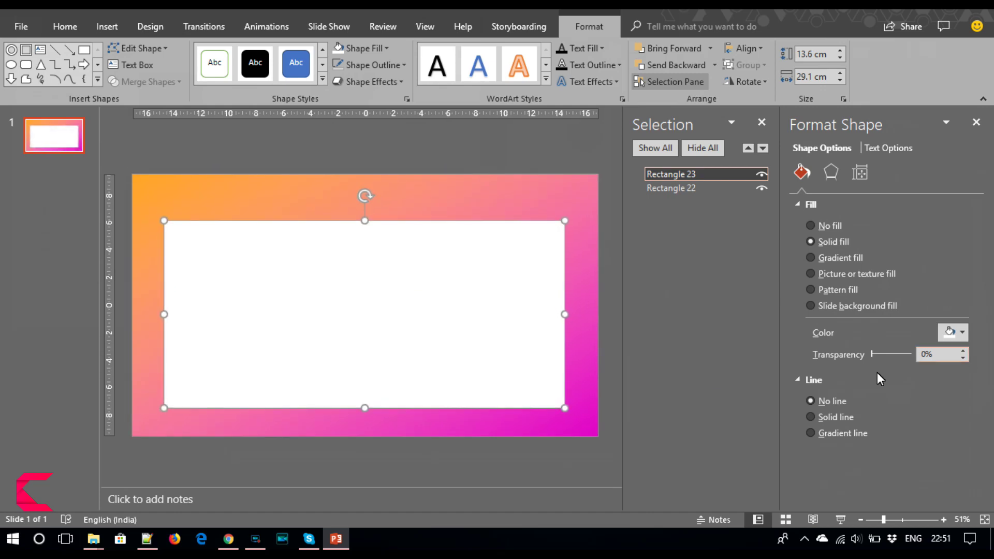
drag(874, 356, 879, 357)
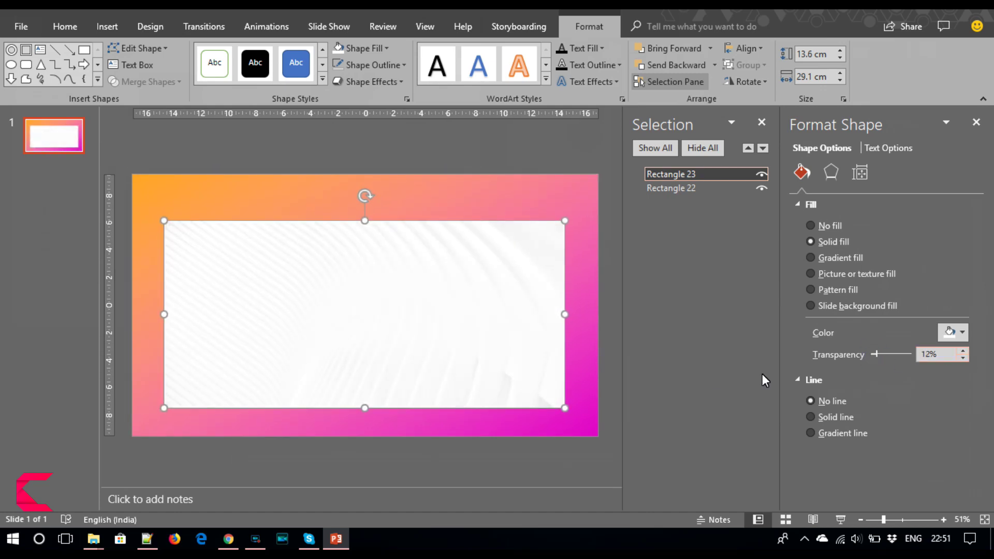
click(609, 453)
click(478, 337)
Add an outer shadow to the white card with 12 pt blur and 6 pt distance.
click(832, 172)
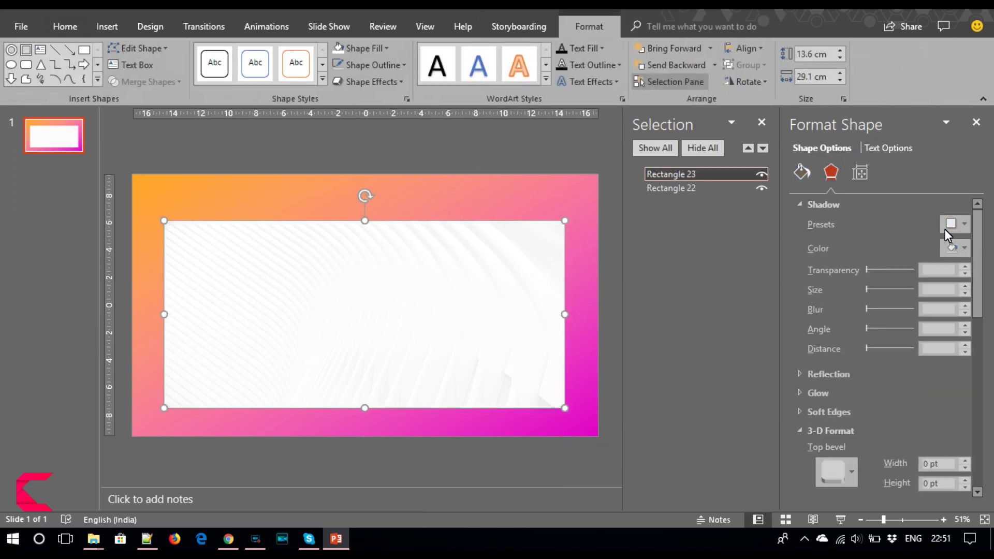
click(955, 225)
click(883, 319)
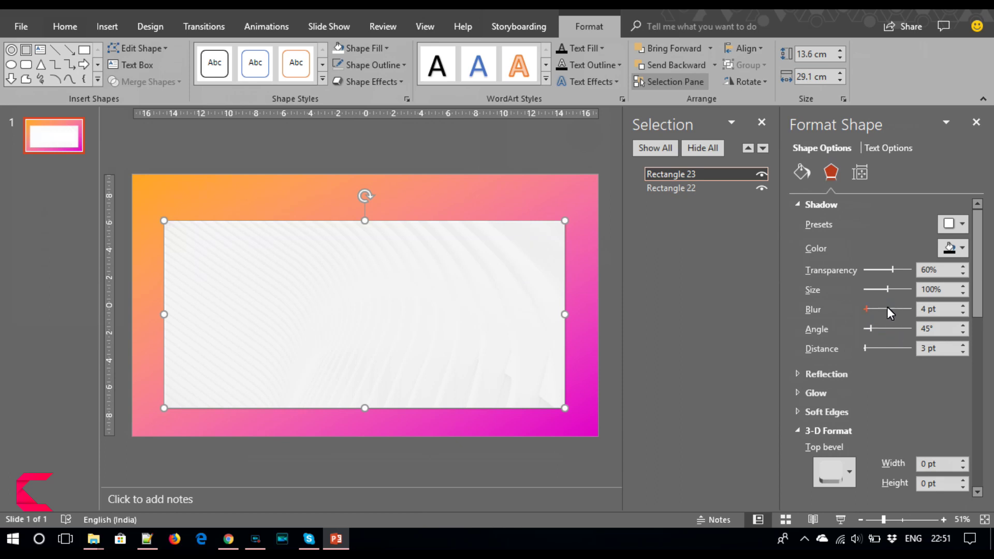
drag(869, 309, 872, 312)
triple_click(964, 344)
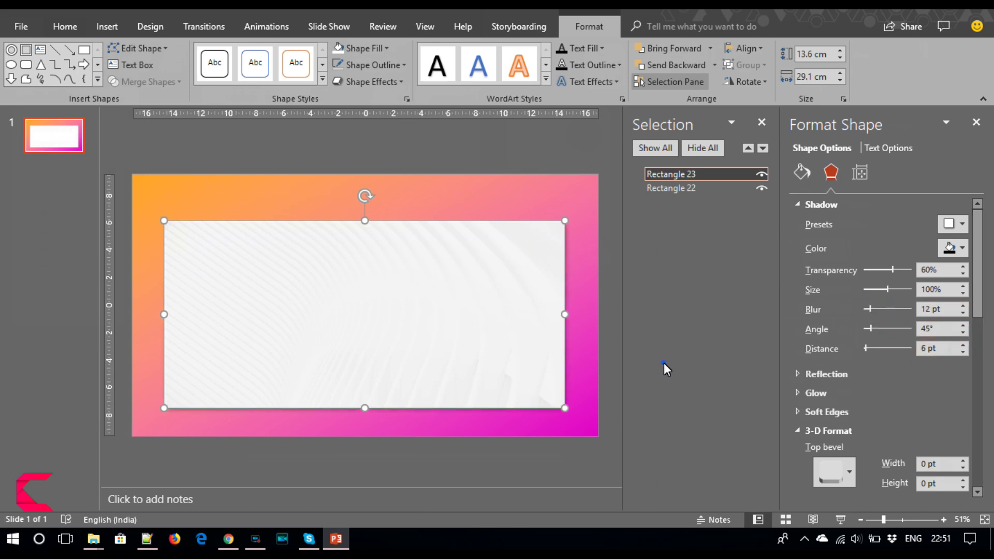
click(566, 461)
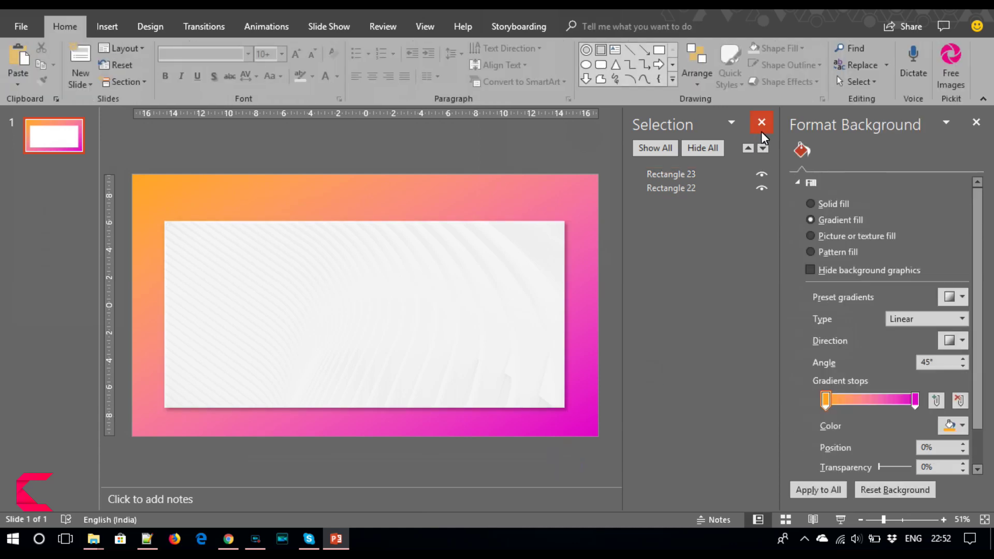
Draw a text box at the card's top-left and type the 'Sales card' title.
click(761, 123)
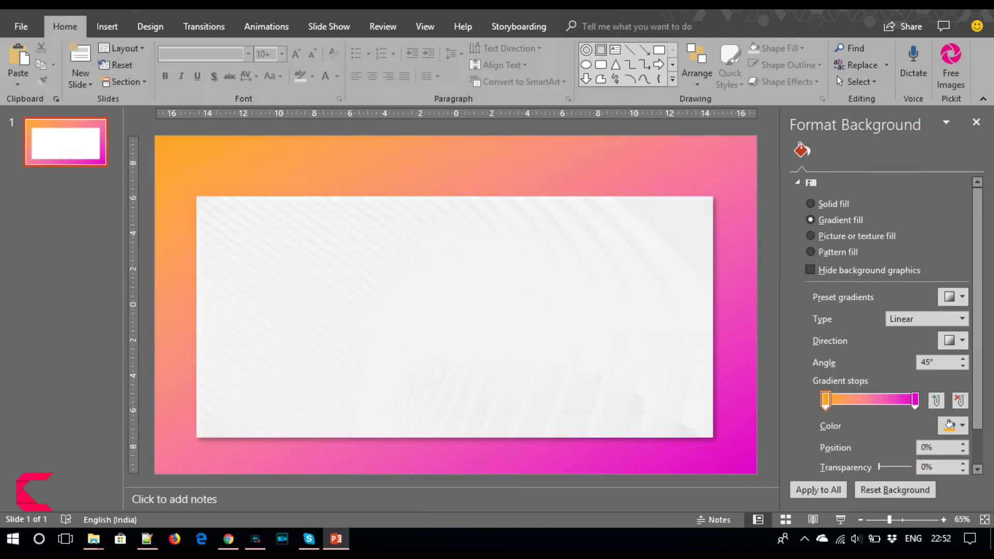
click(107, 27)
click(249, 72)
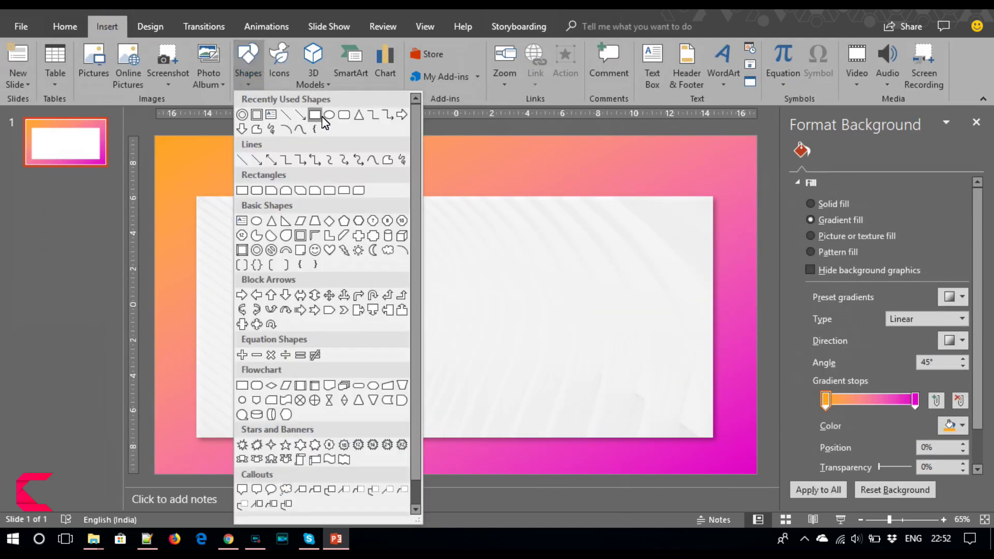
click(650, 77)
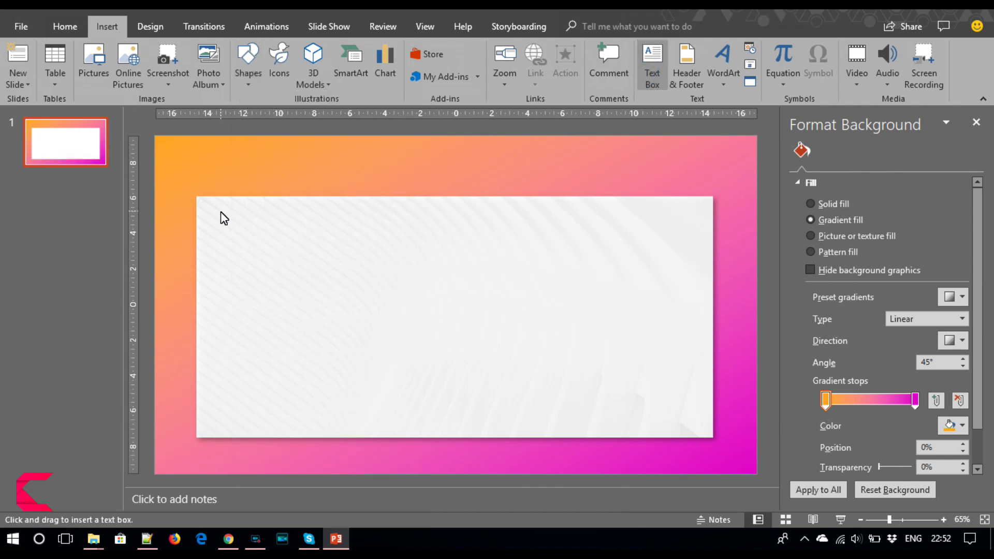
drag(206, 205, 376, 229)
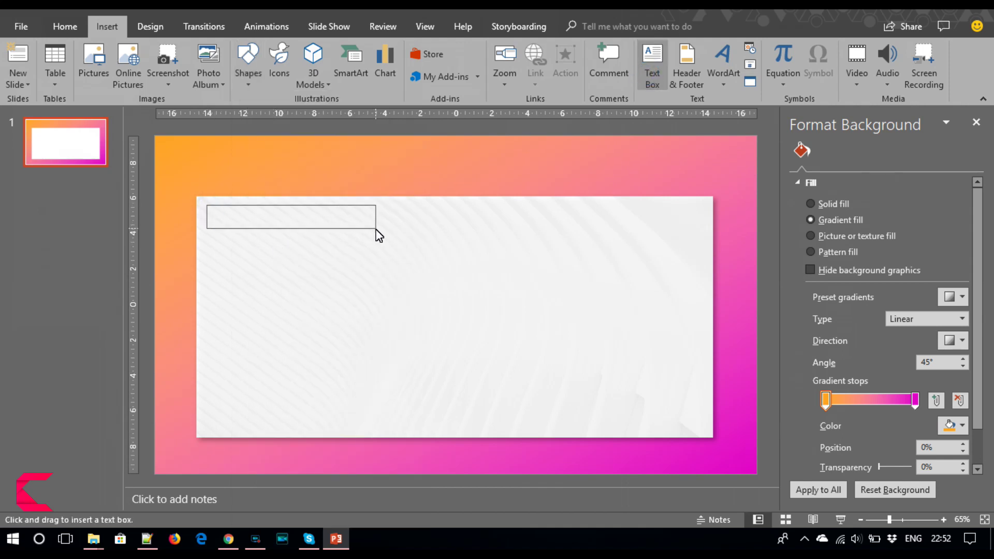
text(Sales)
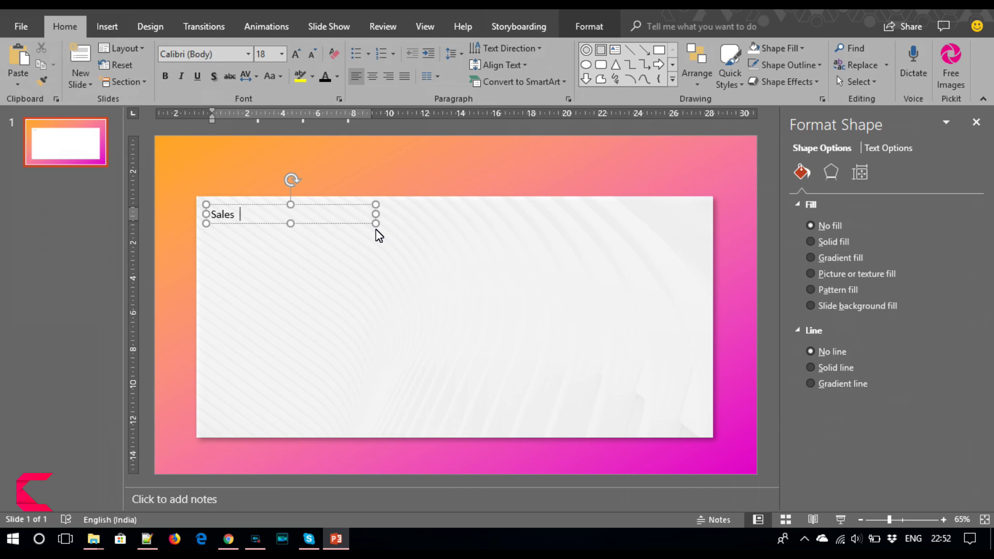
text(d)
Format the title in Montserrat Light, all uppercase, with Very Loose letter spacing.
key(ctrl+a)
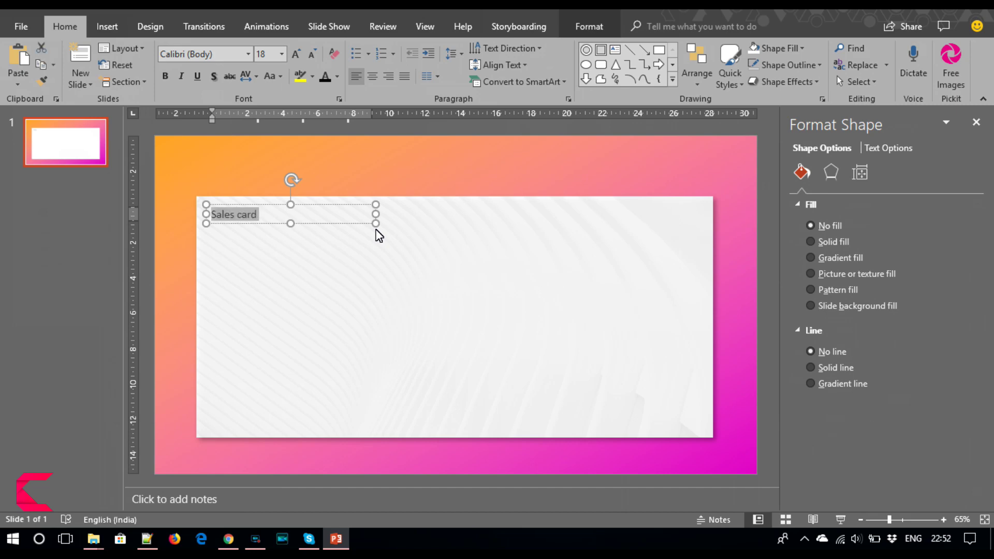
click(212, 55)
text(Mon)
key(Return)
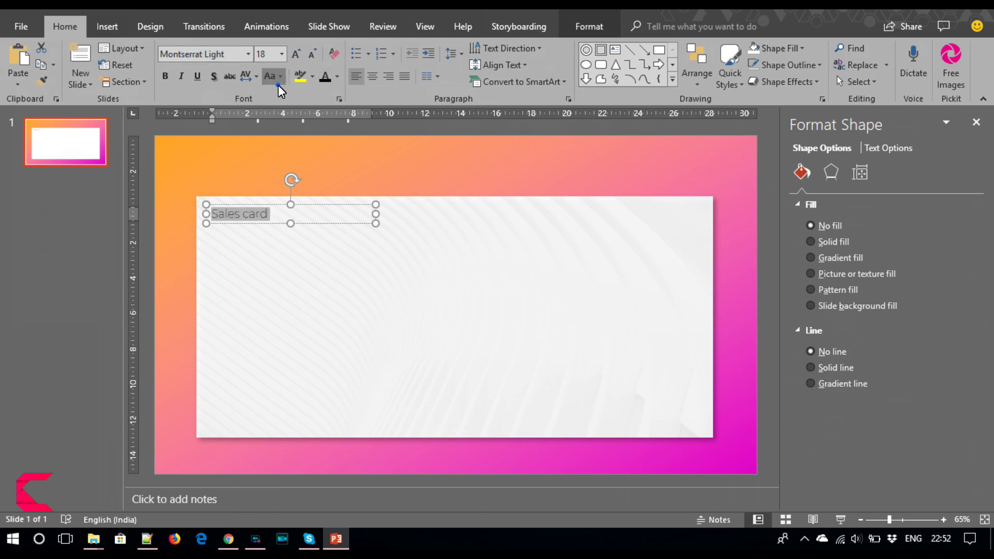
click(276, 83)
click(309, 129)
click(247, 76)
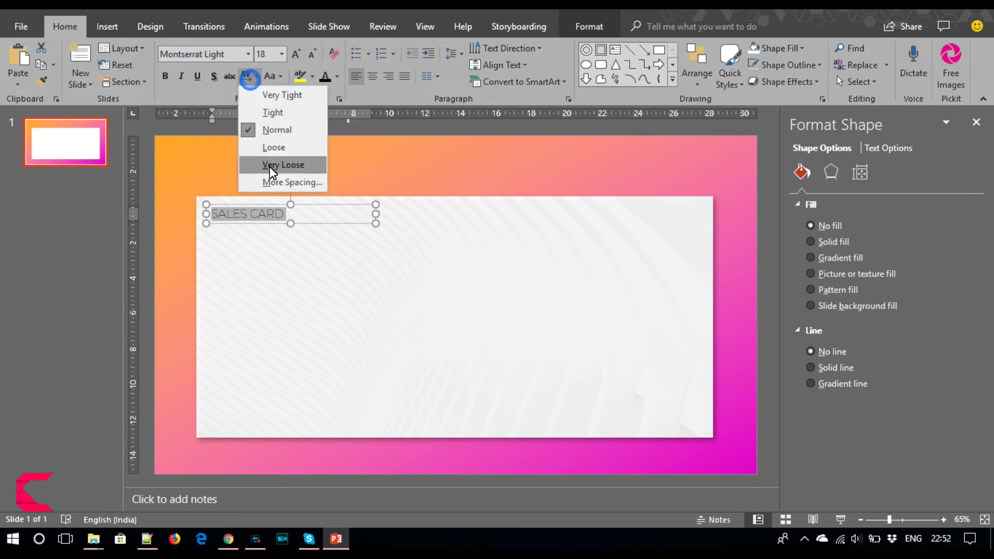
click(272, 165)
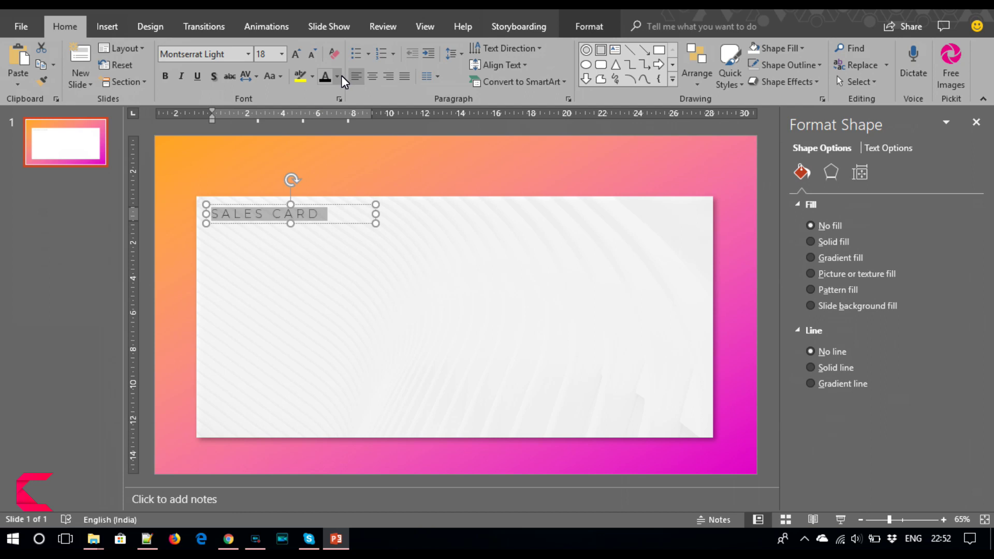
Give the title text a gradient fill at a 225° direction.
click(903, 149)
click(836, 258)
click(958, 361)
click(912, 417)
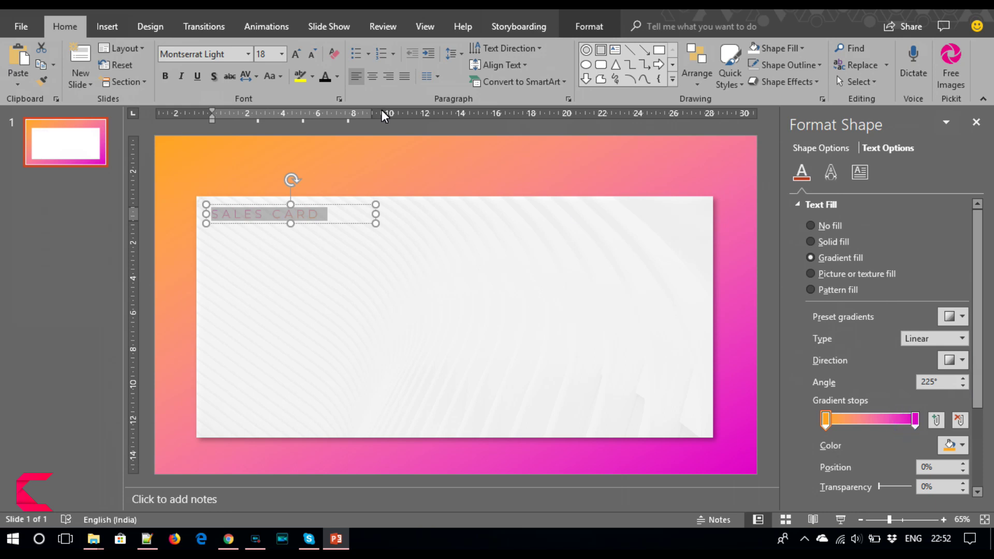
Adjust the title's font size, settling on 14.
click(296, 54)
click(296, 54)
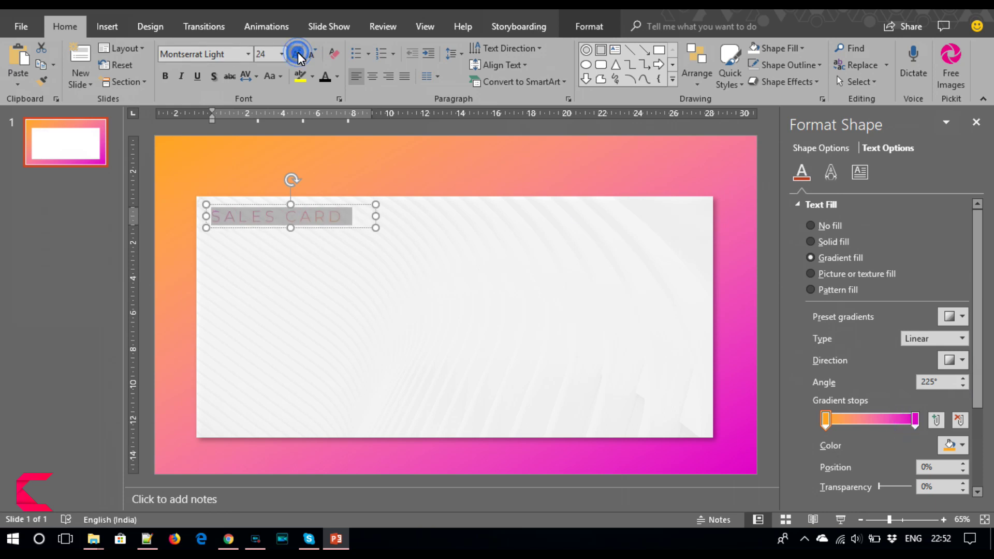
click(320, 209)
click(317, 205)
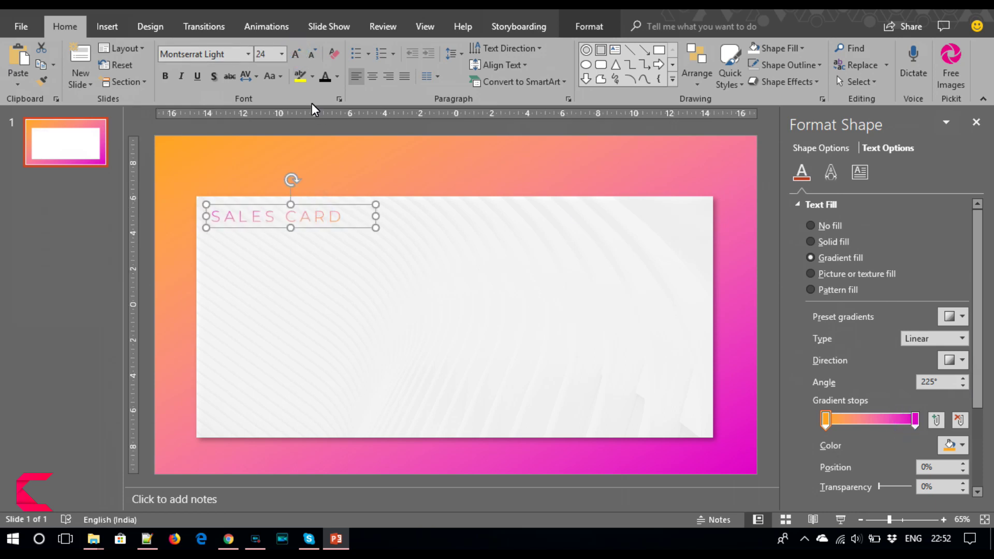
click(312, 54)
click(311, 54)
click(312, 54)
click(165, 76)
click(312, 53)
click(146, 241)
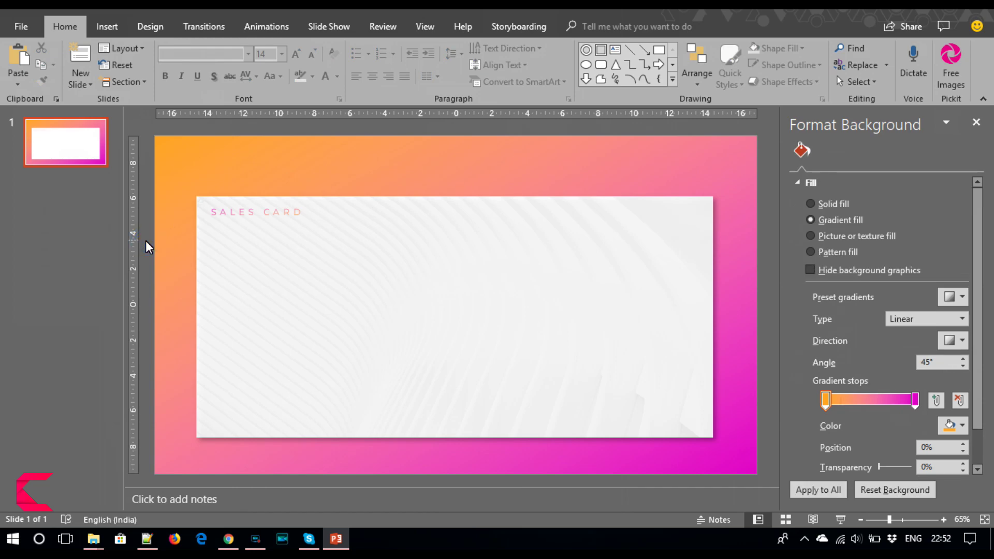
click(95, 27)
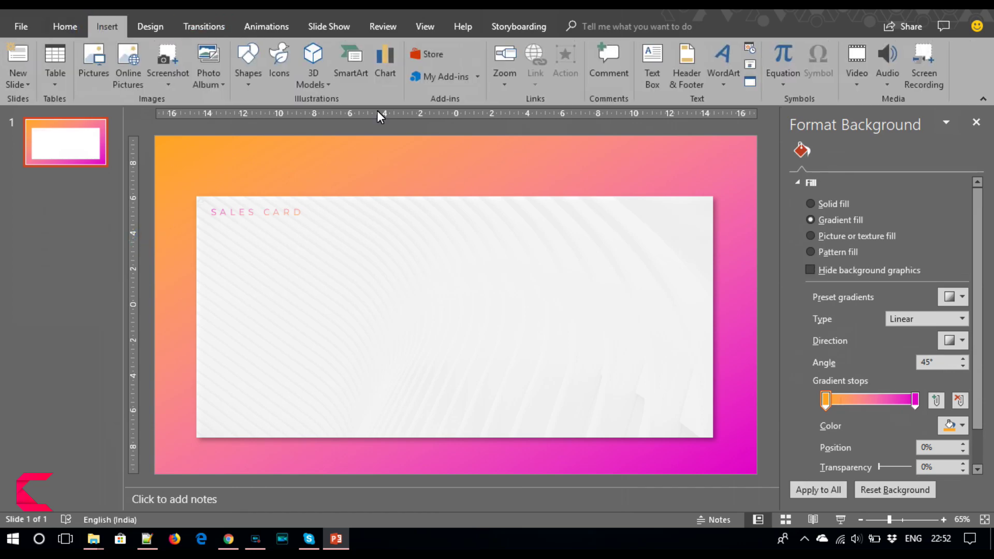
Insert the desktop computer, laptop, monitor, phone and tablet icons from the icon library.
click(281, 78)
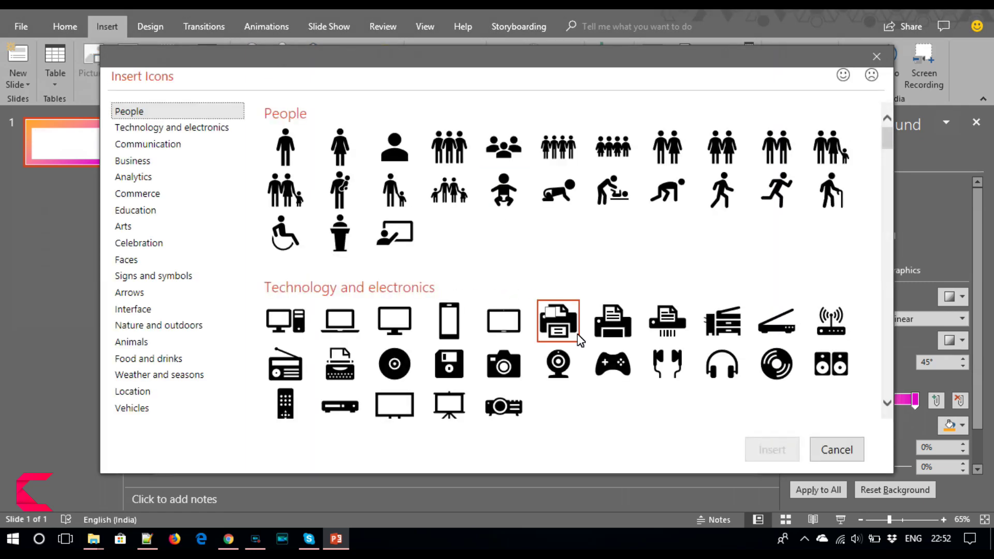
click(285, 321)
click(340, 321)
click(394, 320)
click(448, 321)
click(498, 327)
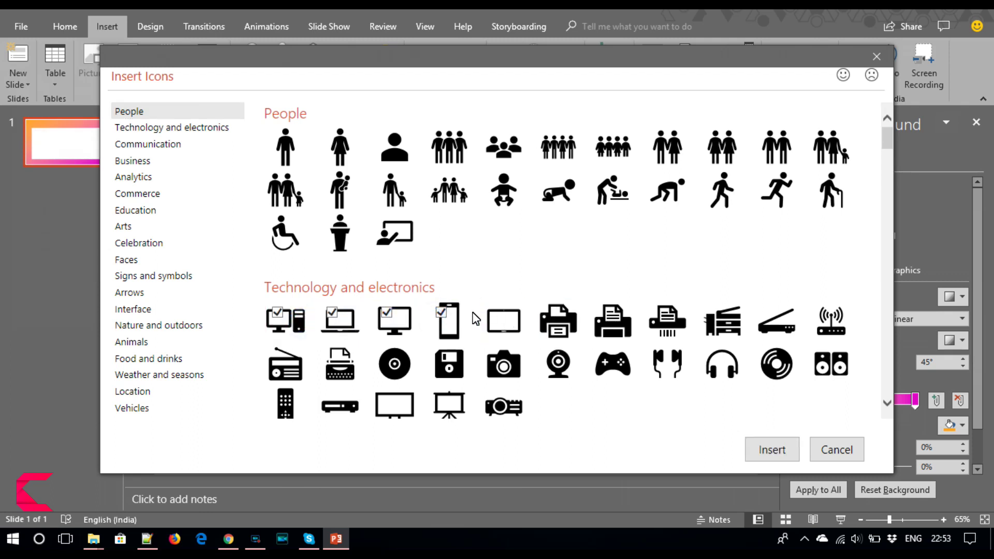
click(760, 448)
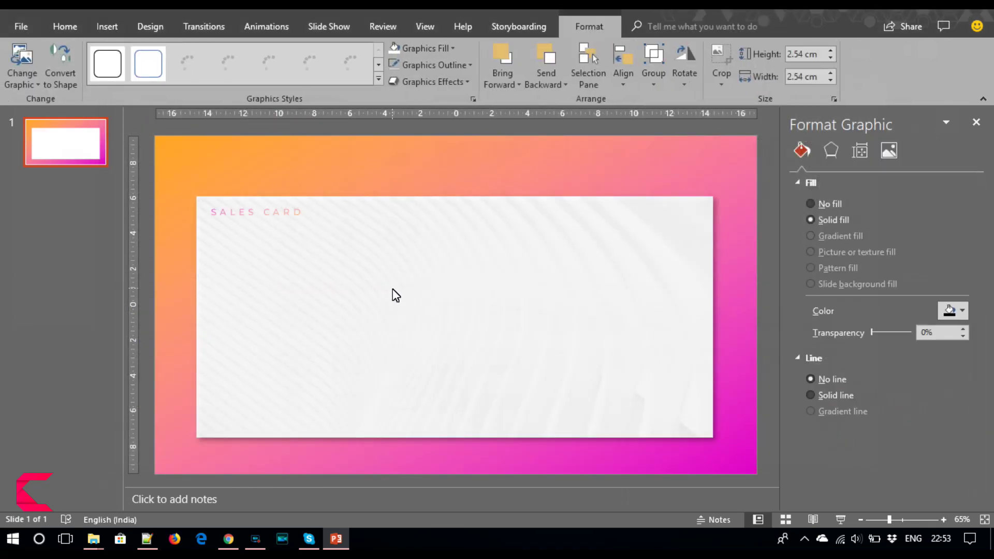
Colour the five icons light grey and shrink them to 1 cm by 1 cm.
click(444, 50)
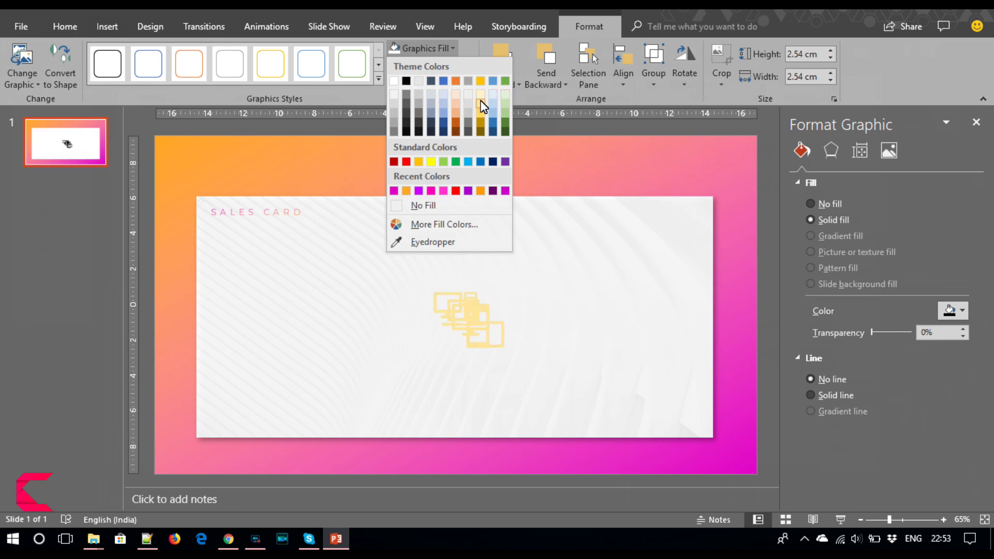
click(394, 108)
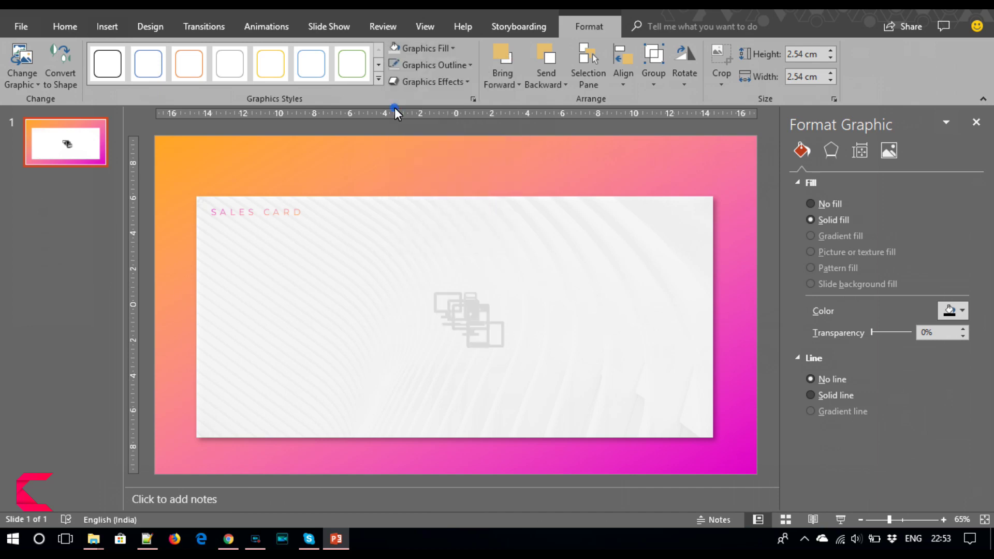
click(831, 58)
click(831, 58)
click(831, 58)
click(830, 58)
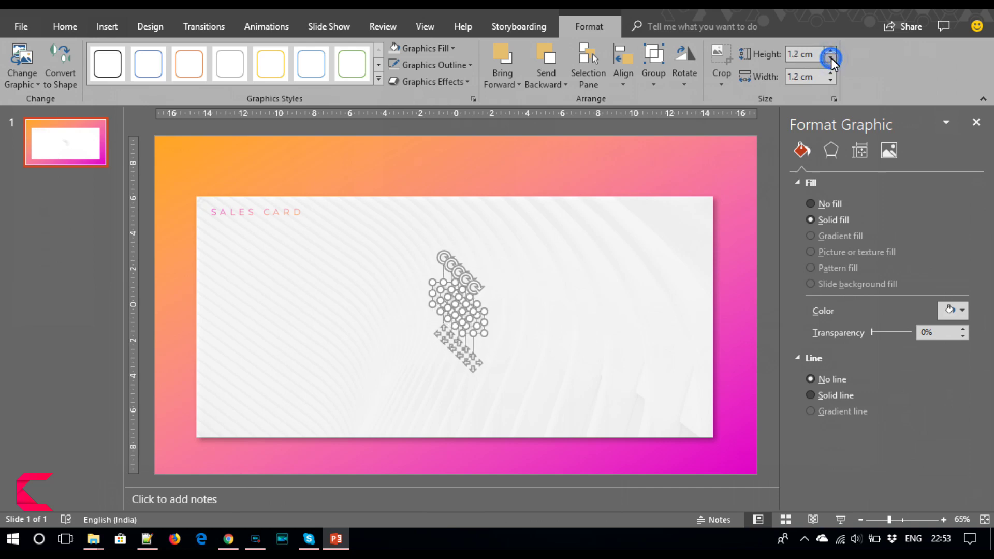
click(831, 58)
click(831, 58)
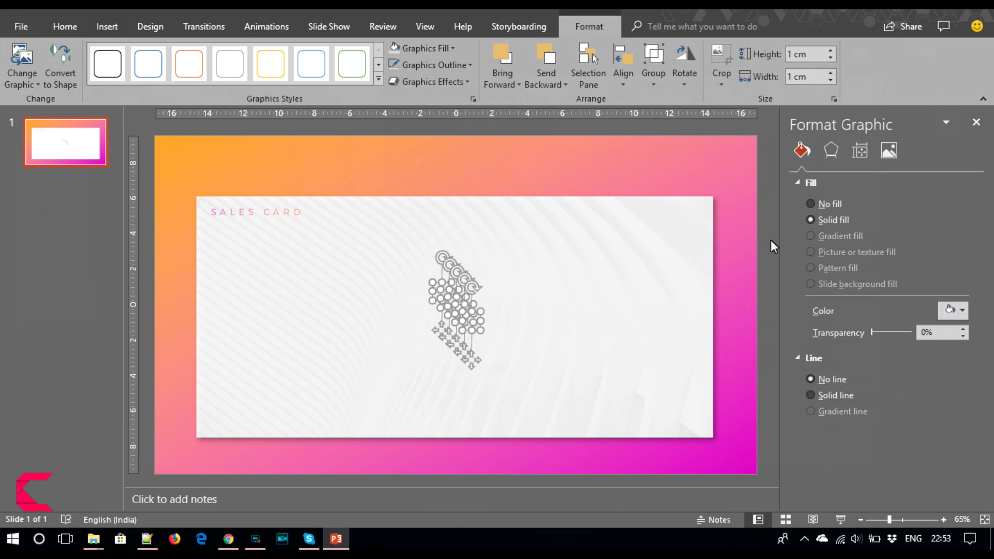
click(735, 283)
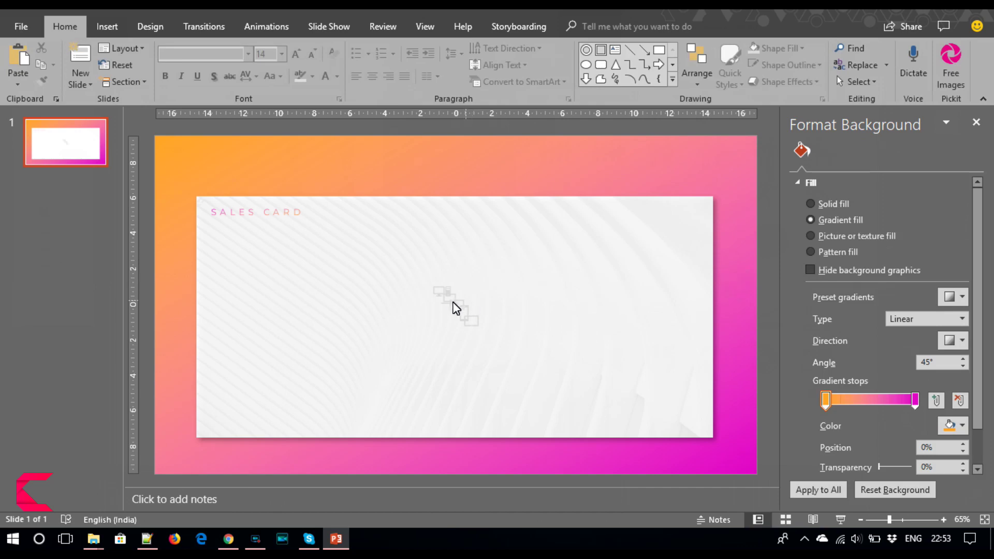
Drag the five icons one by one into a row beneath the SALES CARD title.
drag(439, 293, 235, 256)
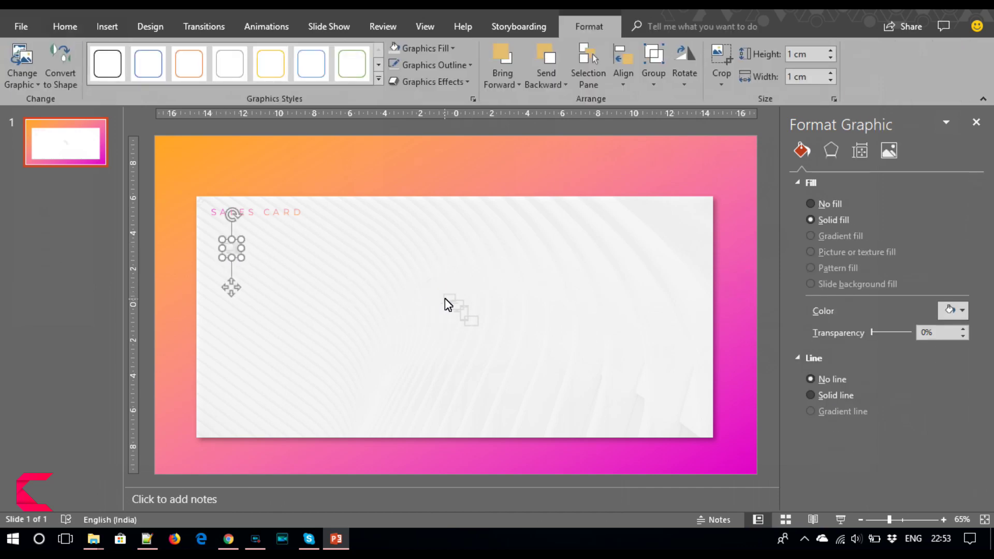
drag(448, 305, 271, 253)
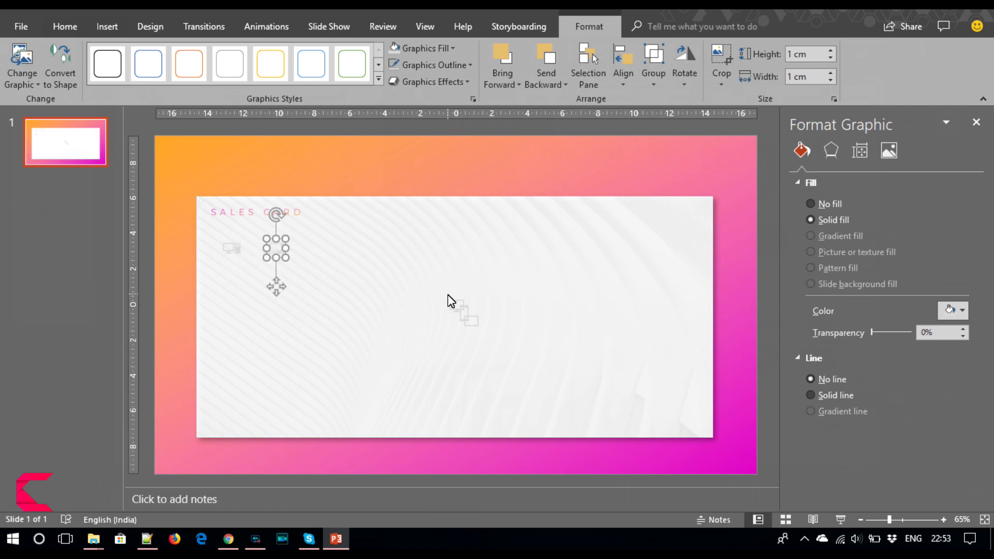
drag(461, 309, 317, 252)
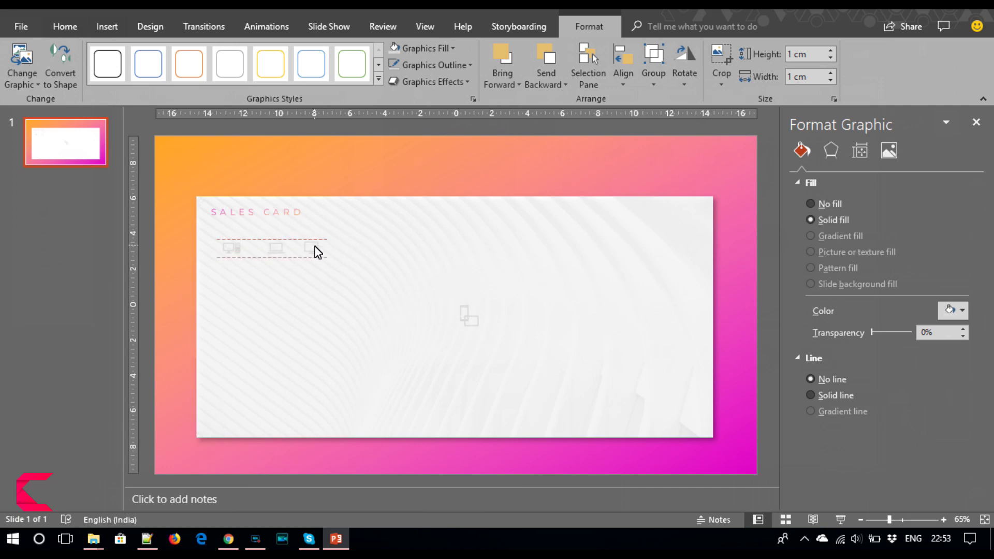
drag(318, 252, 319, 251)
drag(470, 321, 366, 247)
drag(460, 314, 411, 249)
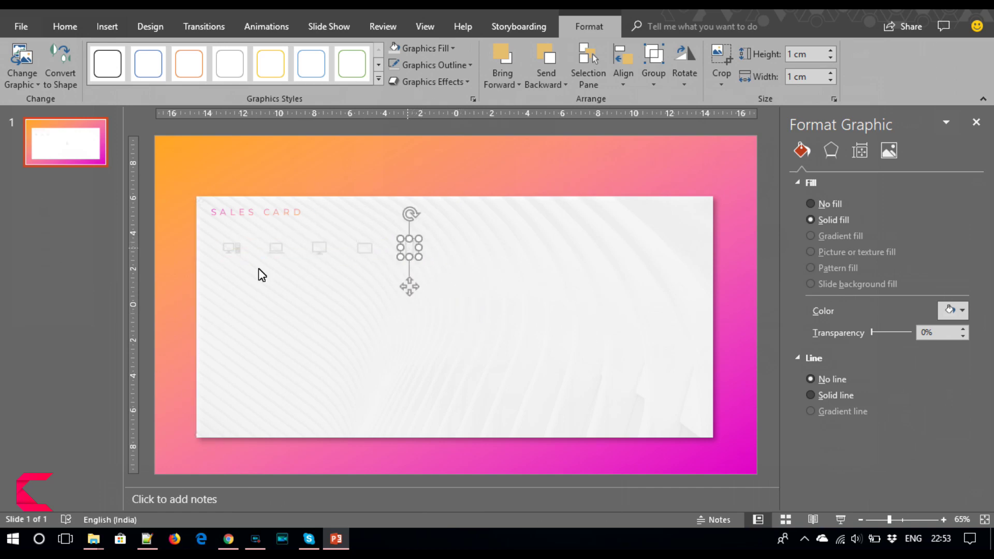
Select all five icons and apply Align Top, Align Middle and Distribute Horizontally.
click(148, 281)
drag(148, 282, 473, 221)
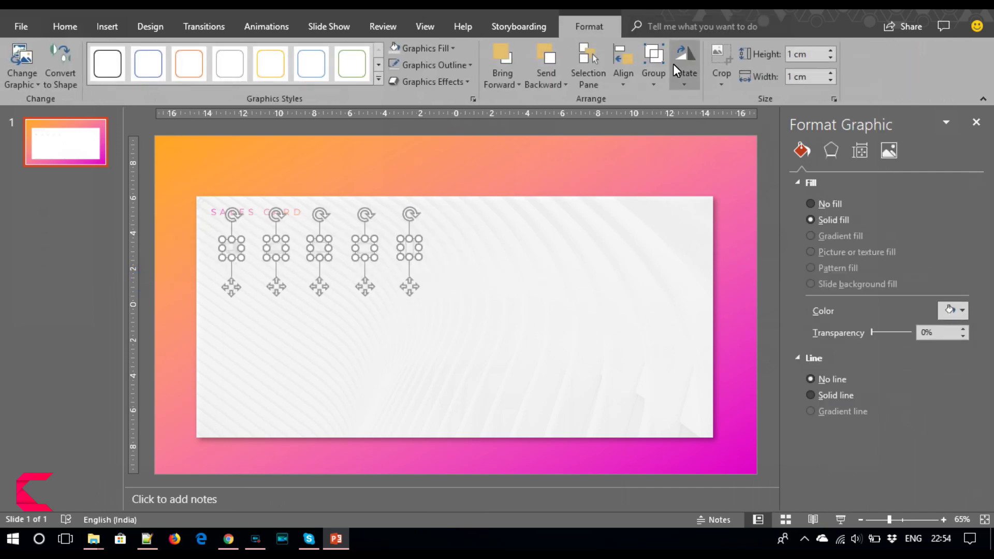
click(621, 80)
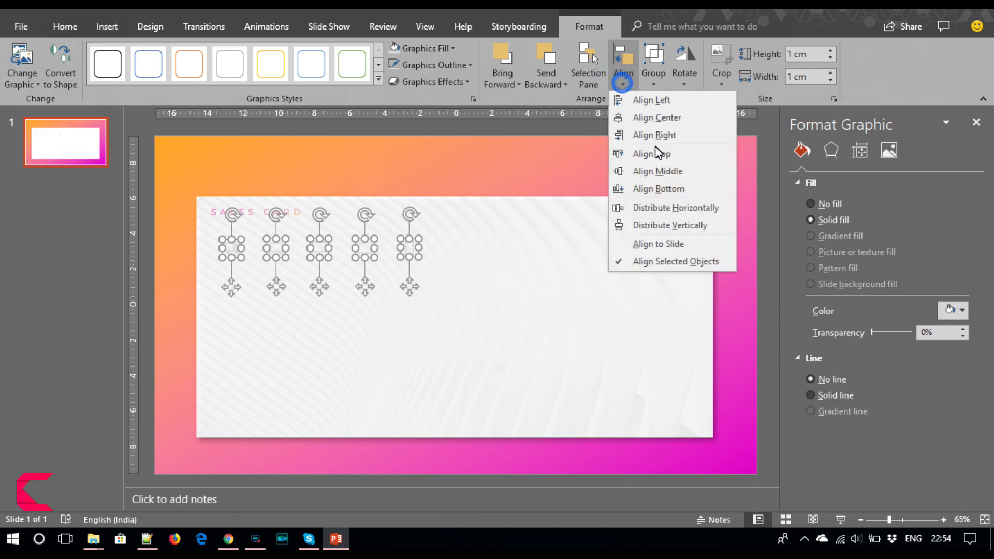
click(657, 151)
click(623, 73)
click(641, 169)
click(623, 74)
click(666, 208)
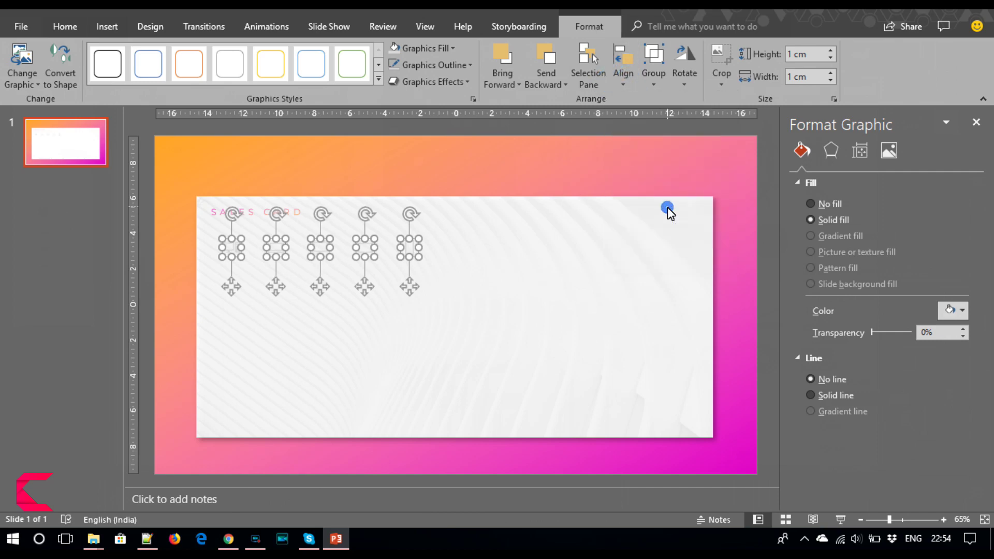
click(768, 289)
Fill the first desktop icon red-orange from the standard colours palette.
click(153, 290)
click(233, 251)
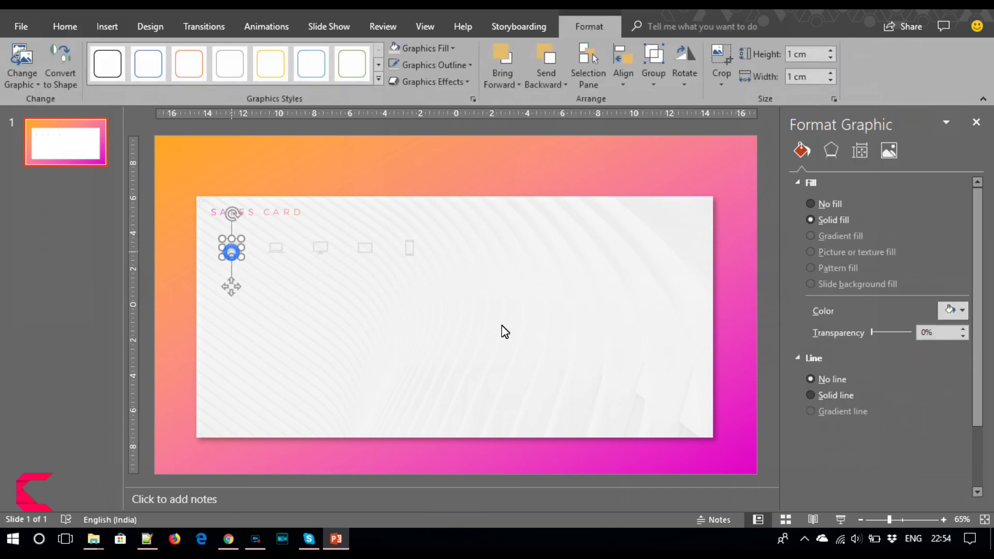
click(959, 312)
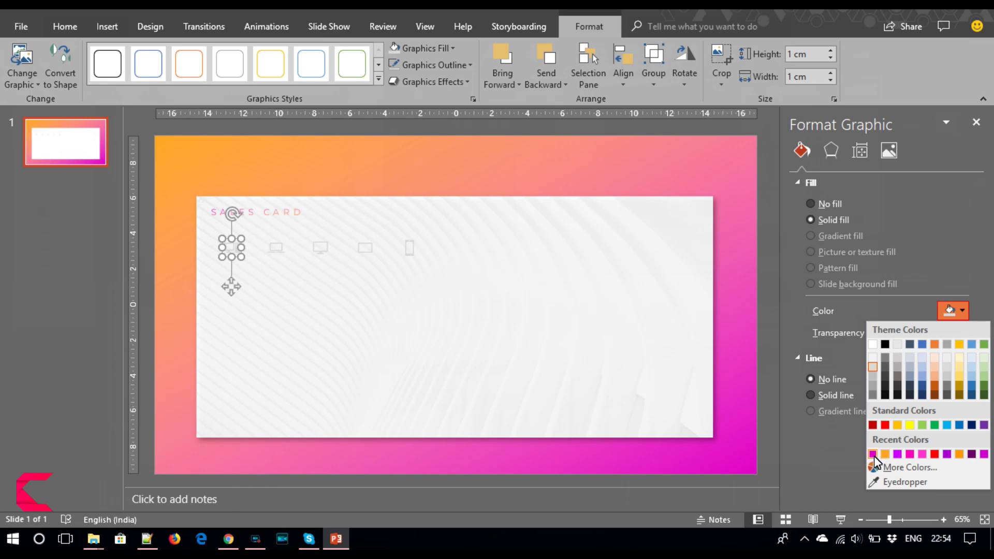
click(905, 467)
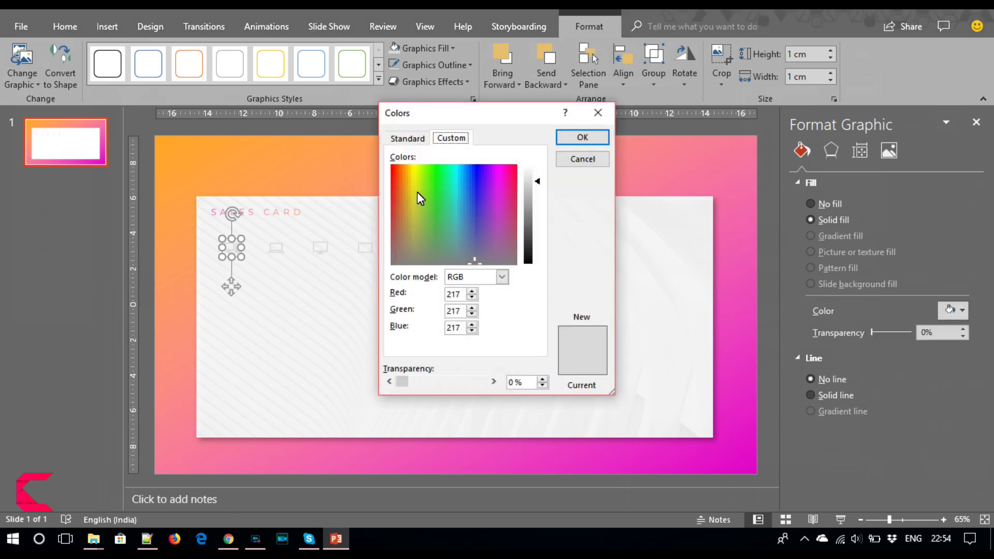
click(398, 137)
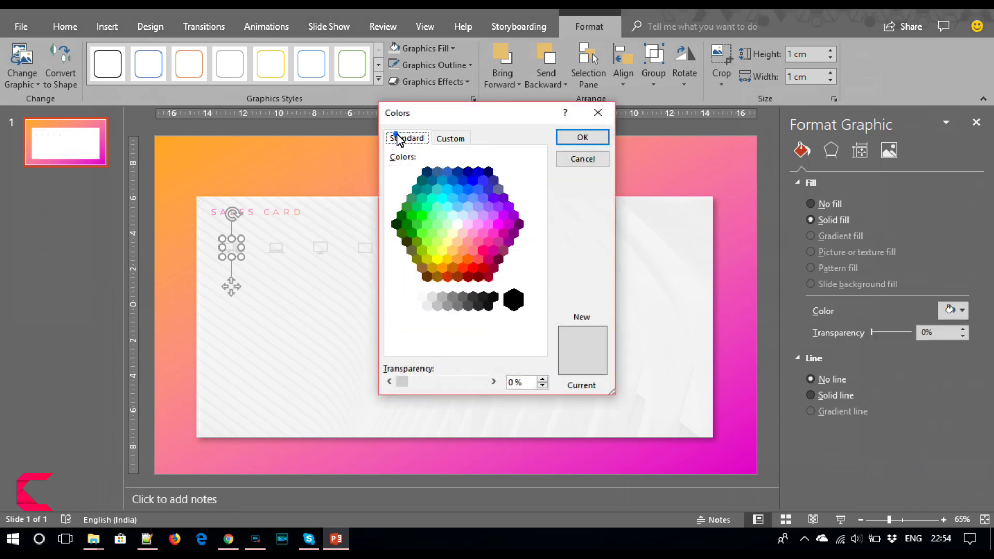
click(462, 268)
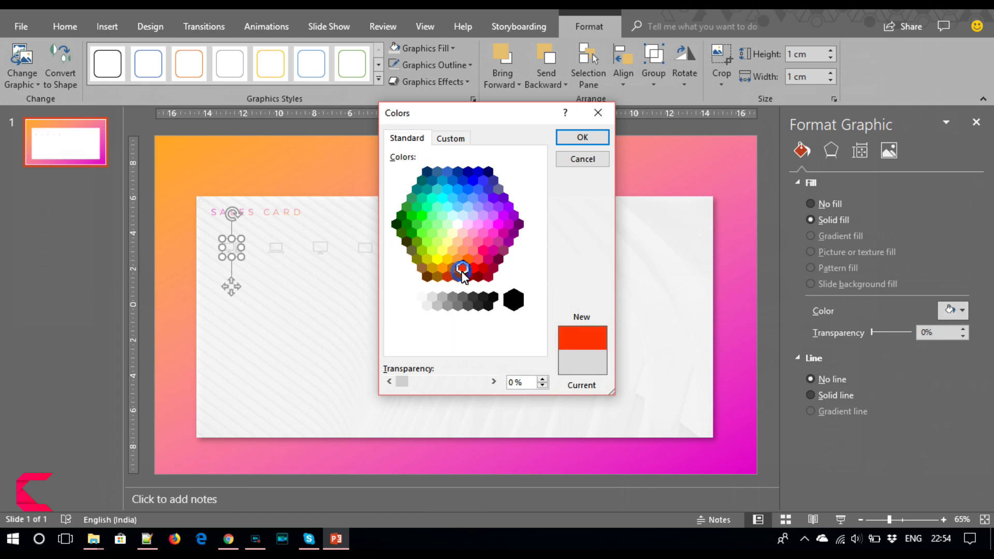
click(580, 138)
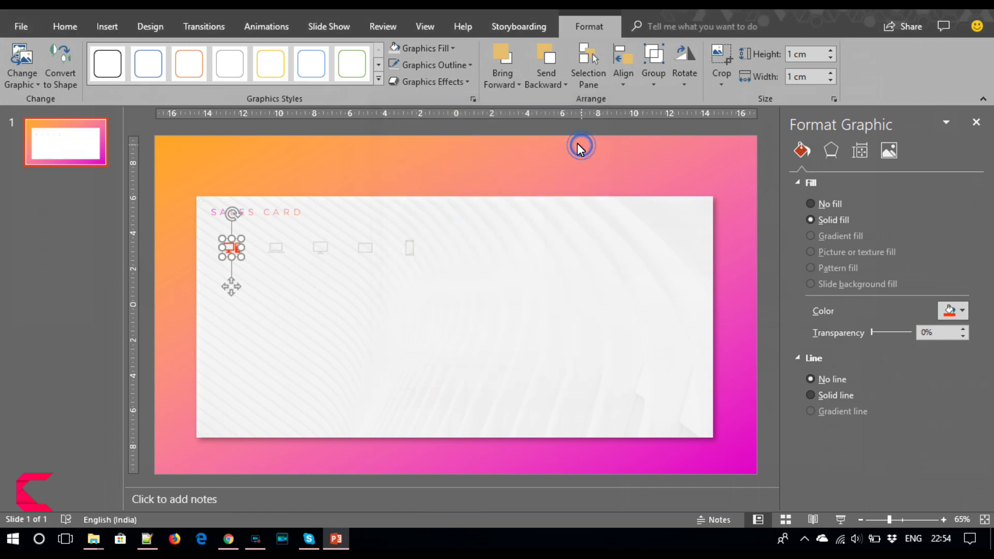
Fill the other four icons grey from the theme colours.
click(278, 251)
shift+click(319, 252)
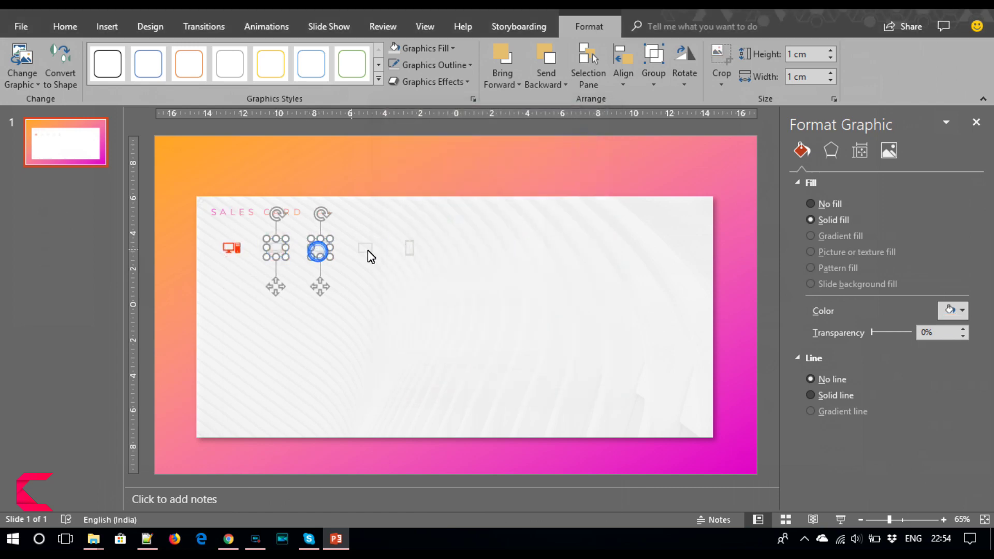
shift+click(365, 251)
shift+click(410, 251)
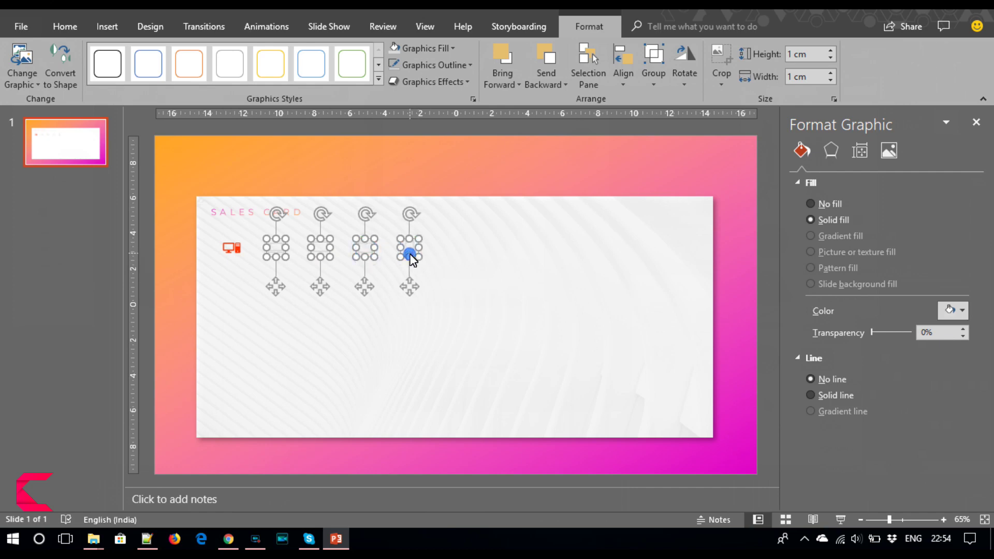
click(945, 312)
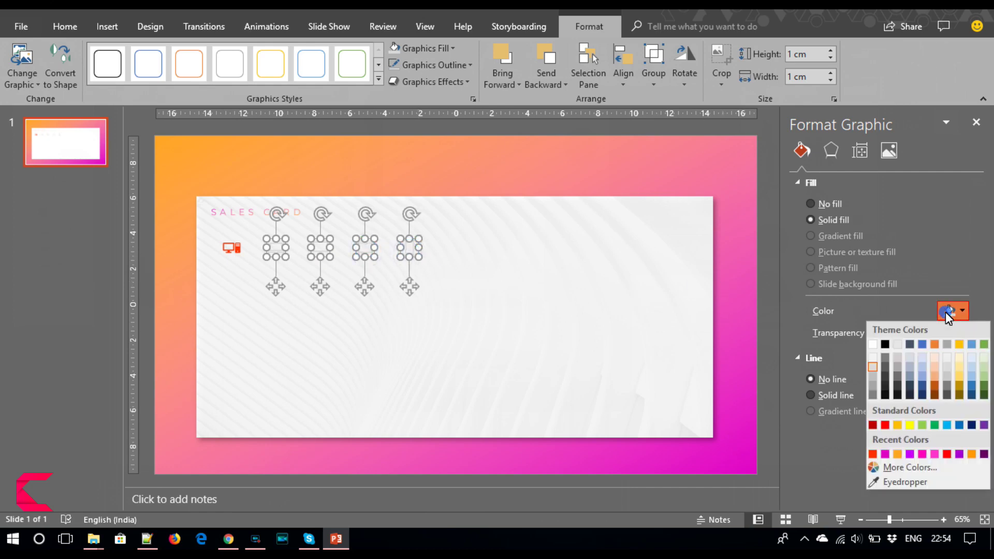
click(874, 375)
click(766, 319)
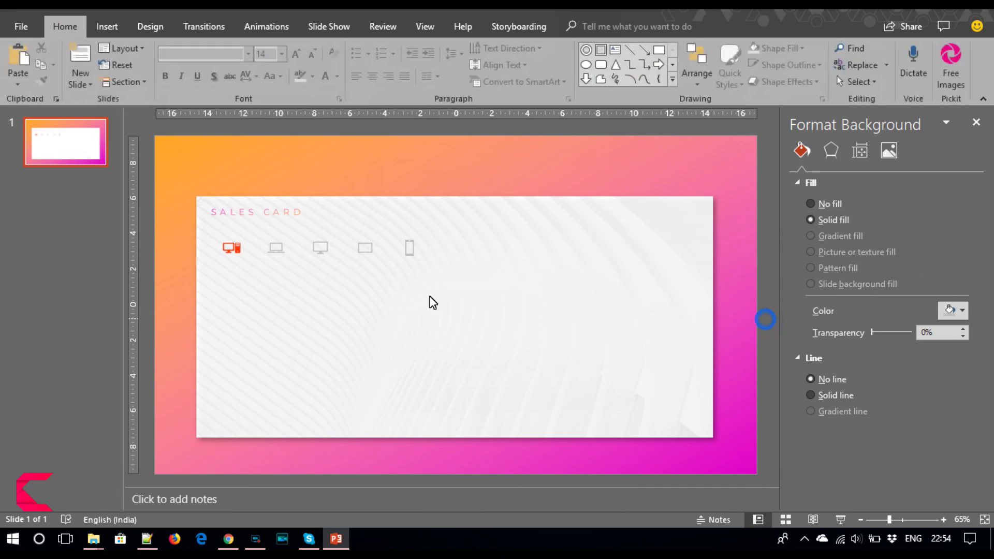
click(106, 27)
click(653, 67)
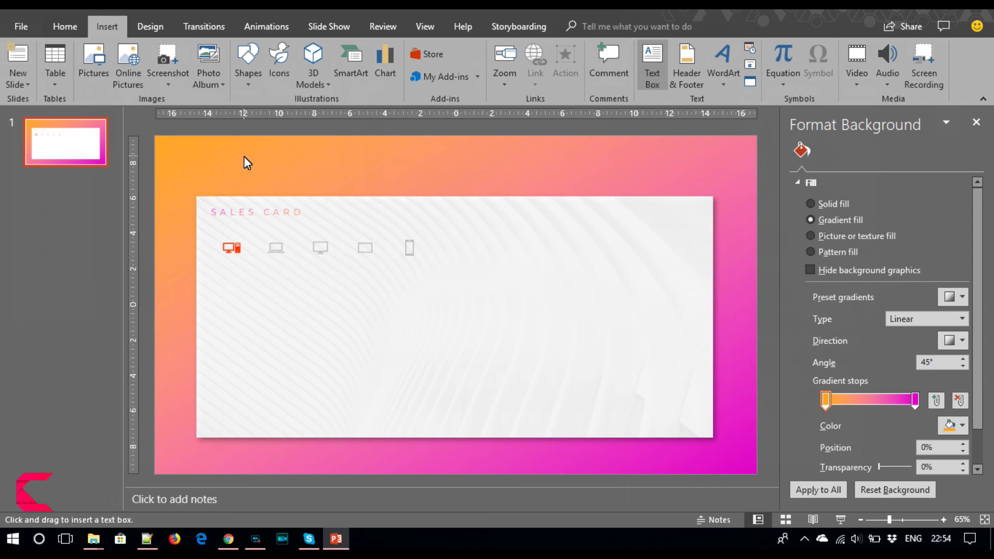
Add a text box below the icons reading 'Product analytics suite' in Montserrat.
mouse_move(223, 278)
mouse_down()
mouse_move(413, 327)
mouse_move(436, 317)
mouse_up()
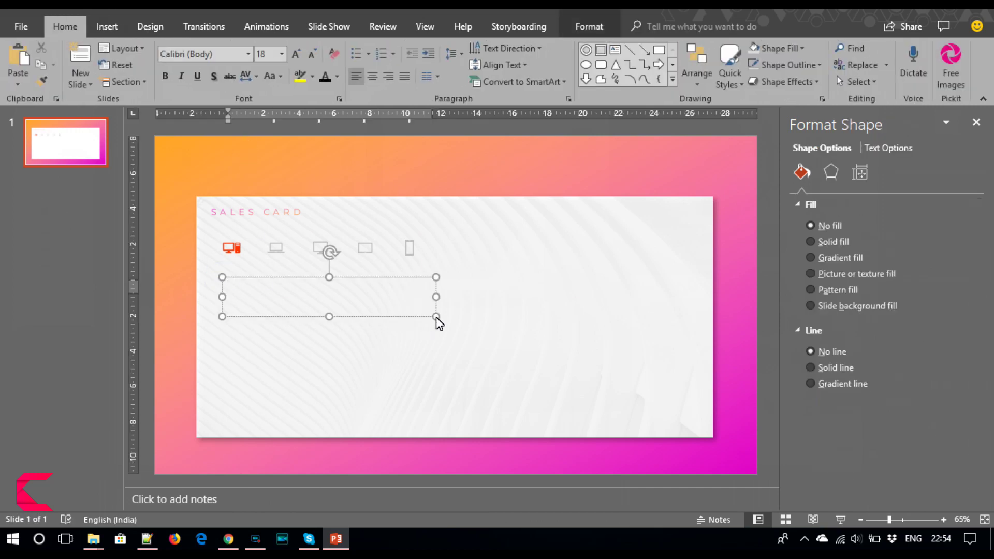
text(Product analytics)
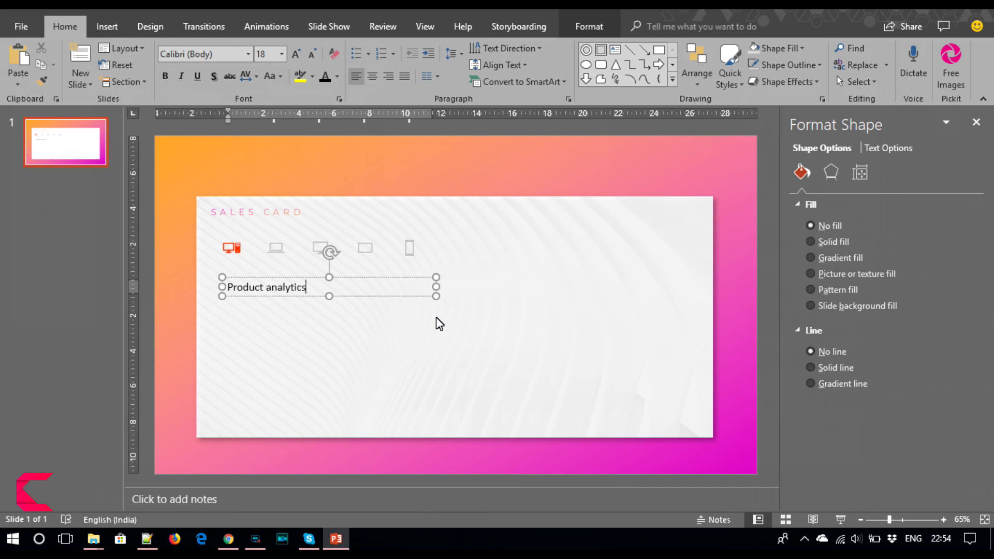
text( suite)
key(ctrl+a)
click(219, 57)
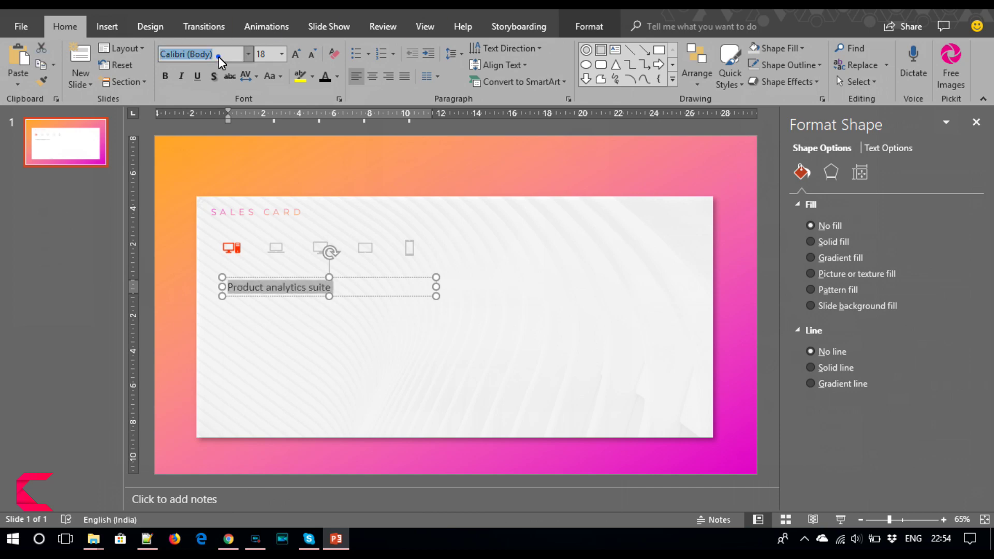
text(Mon)
text(tserrat)
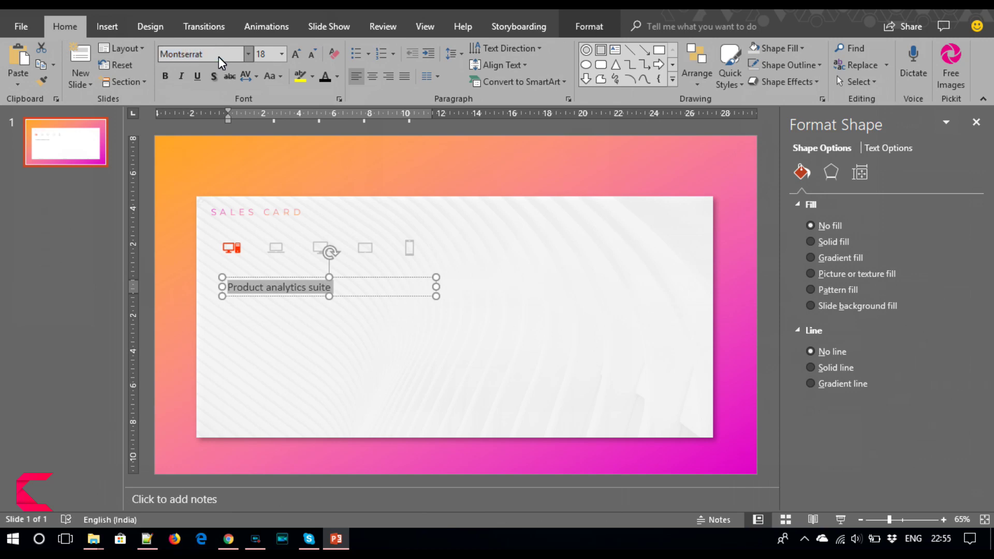
key(Return)
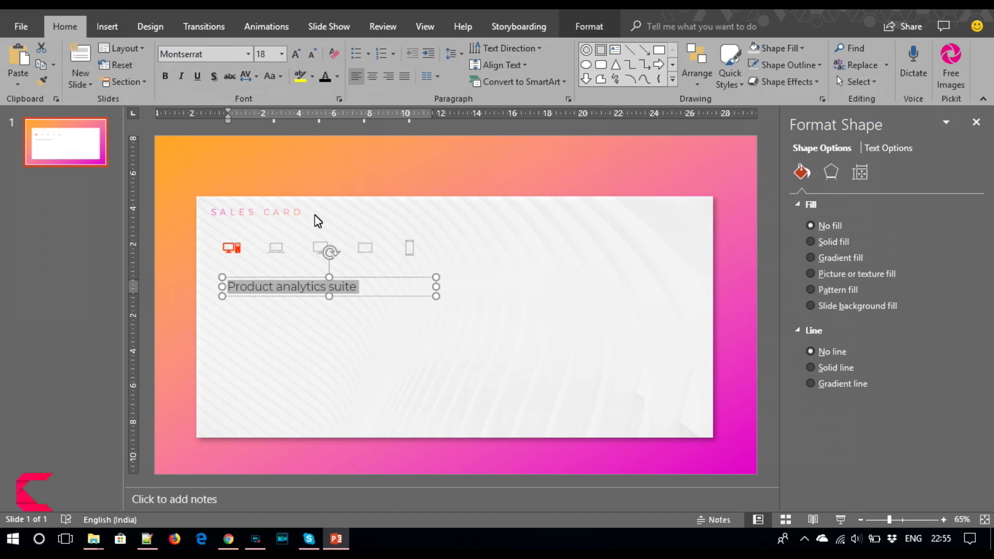
Capitalize Each Word, align the title under SALES CARD, and colour it grey.
click(272, 79)
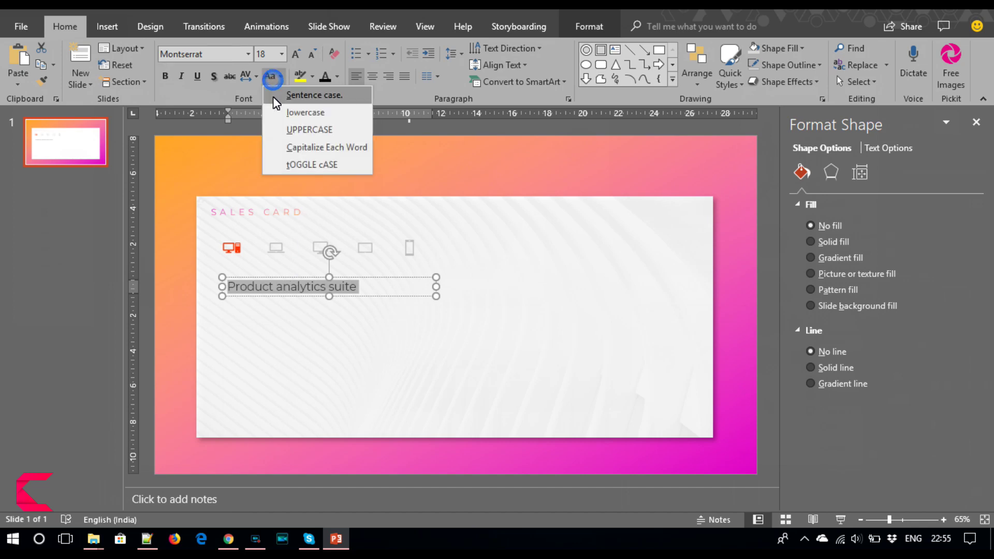
click(288, 149)
drag(298, 287, 280, 288)
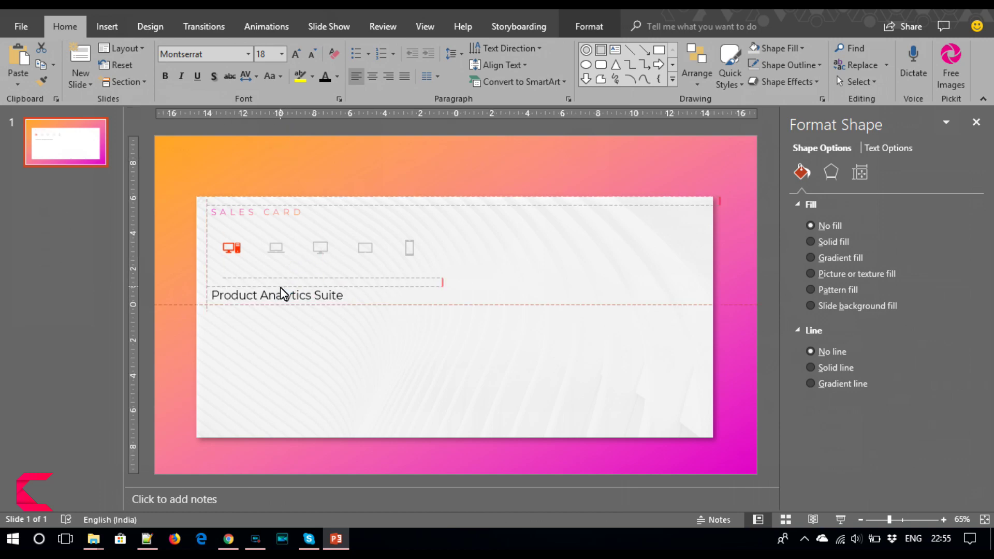
drag(281, 287, 281, 287)
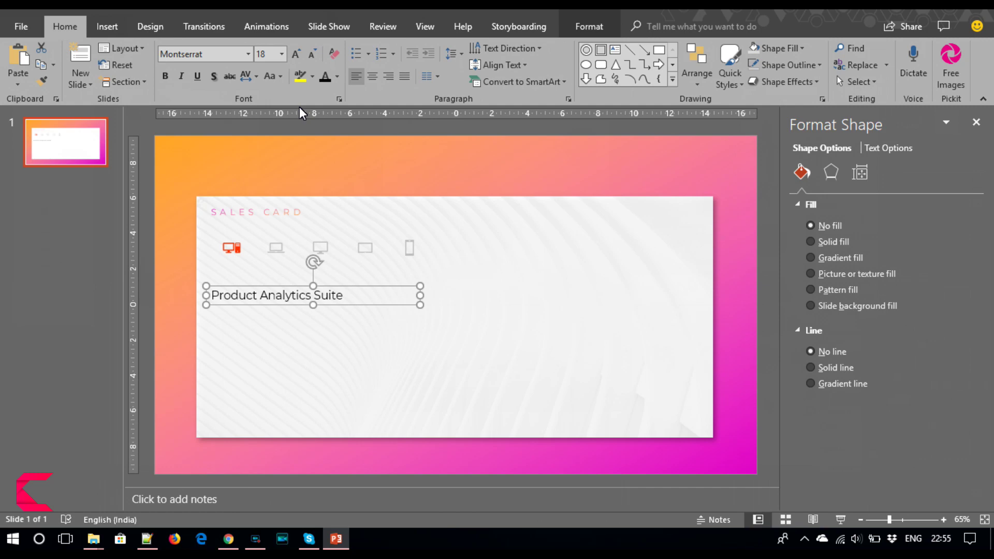
click(340, 78)
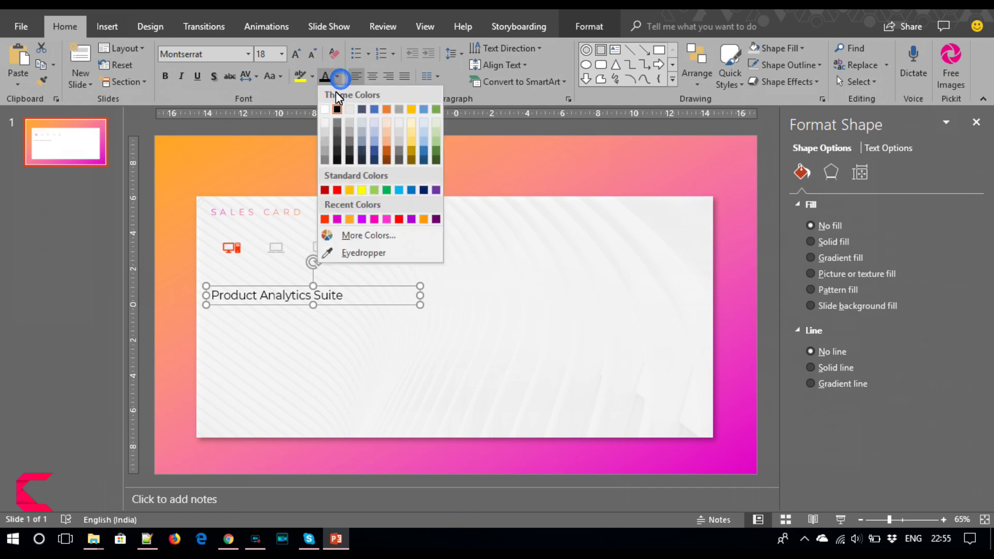
click(325, 151)
Set the title to 24 pt, narrow its box and move it up closer to the icons.
click(313, 55)
click(296, 52)
click(296, 52)
click(296, 52)
click(296, 51)
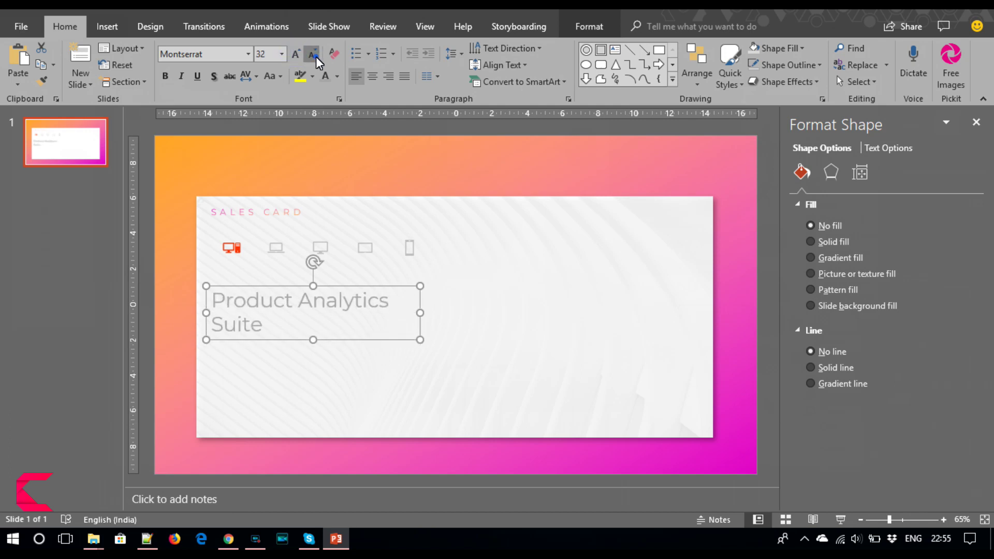
click(315, 55)
mouse_move(420, 297)
mouse_down()
mouse_move(365, 308)
mouse_move(402, 310)
mouse_up()
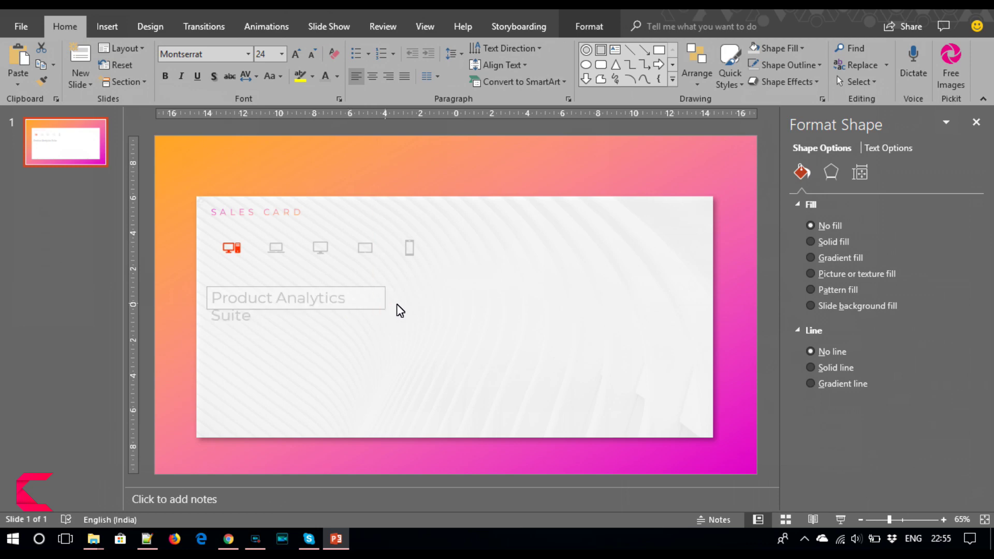
drag(372, 290, 372, 285)
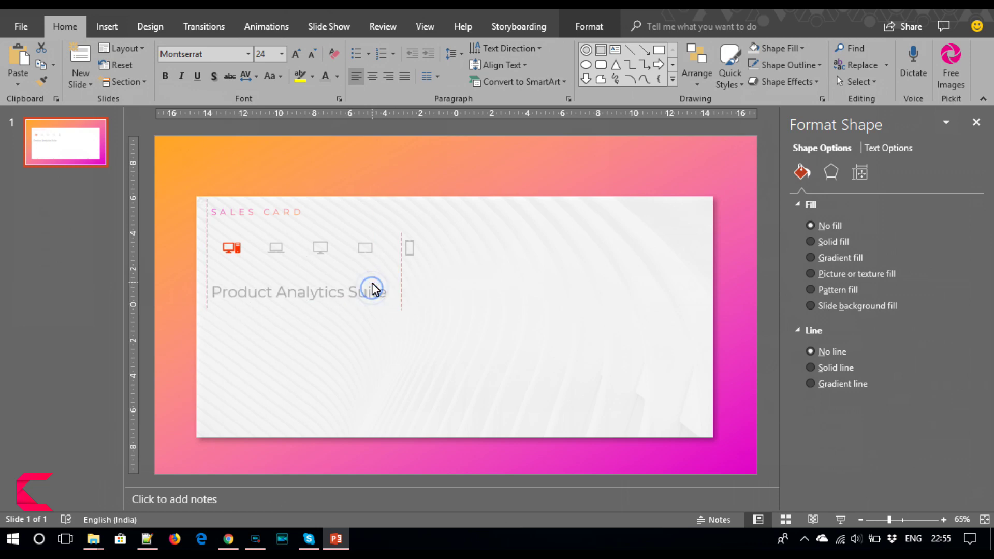
click(375, 291)
Duplicate the title box, move it below the title and retype its text as 'insight'.
key(ctrl+c)
key(ctrl+v)
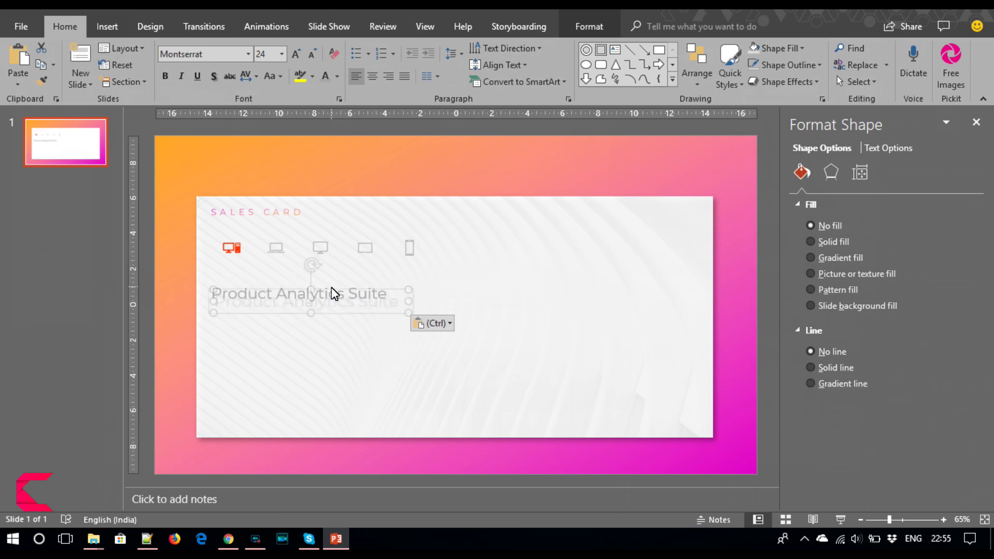
drag(338, 291, 330, 306)
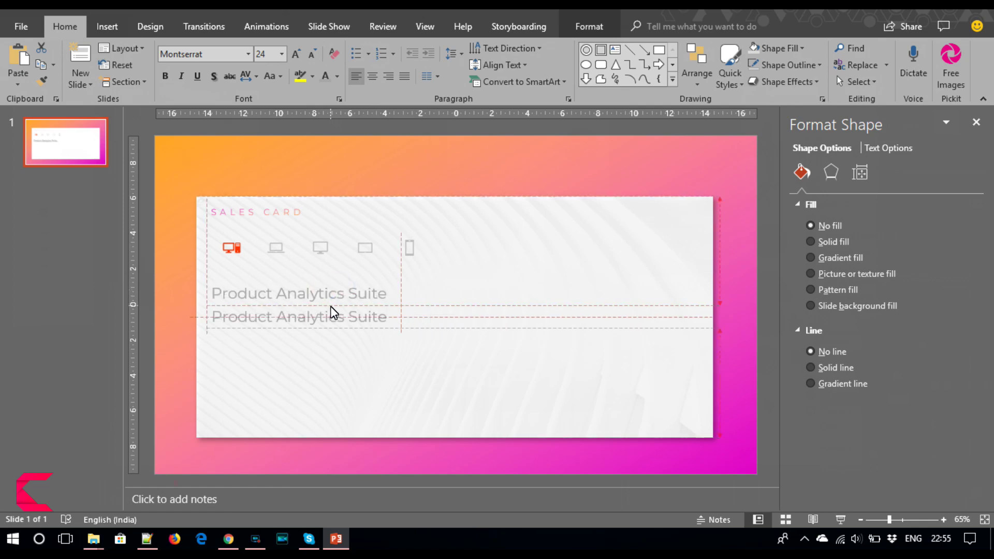
click(306, 313)
triple_click(307, 314)
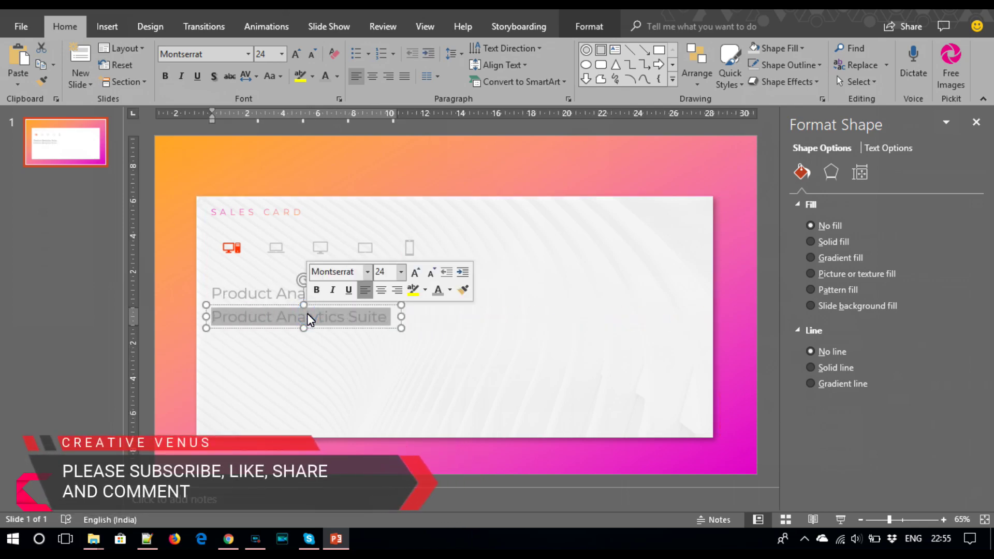
text(i)
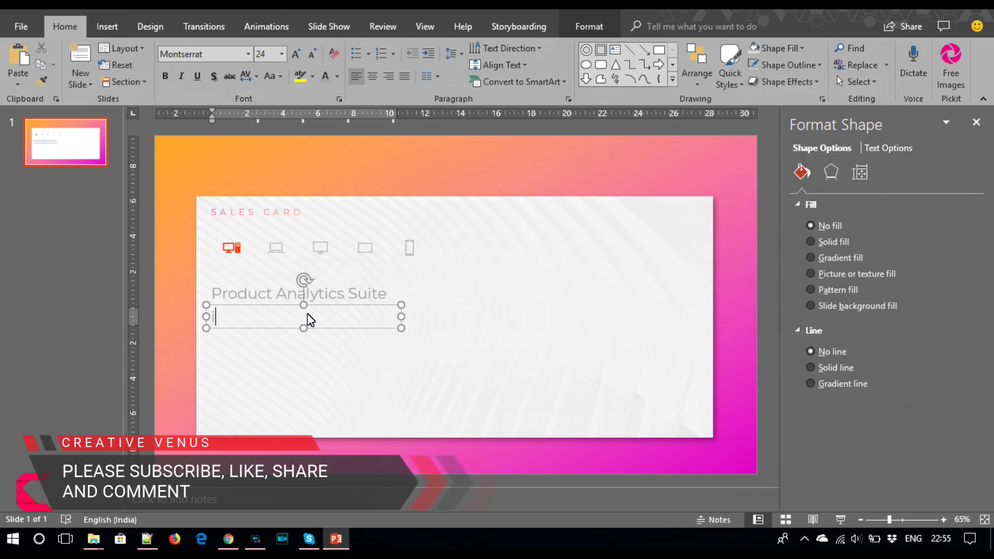
text(nsight)
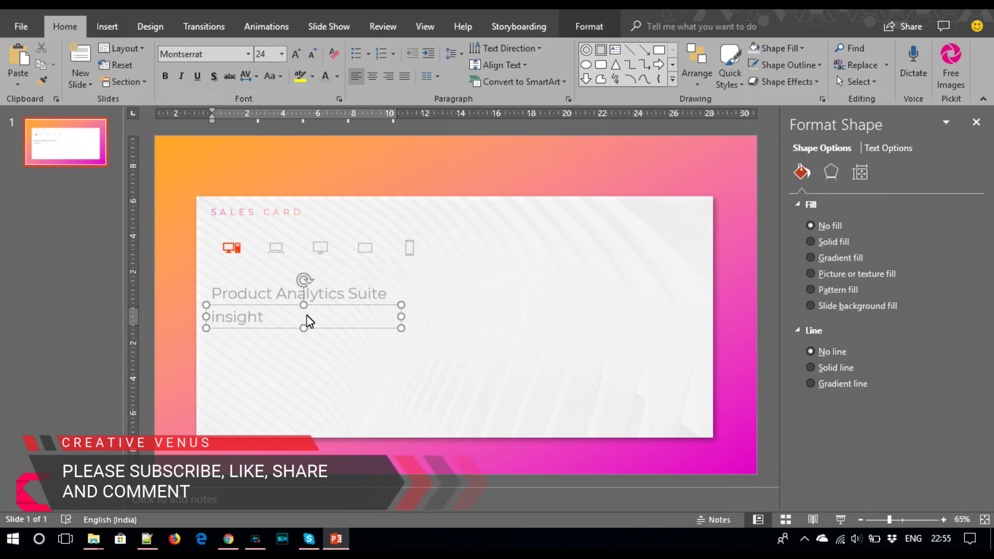
Change the label to uppercase INSIGHT and shrink it to 10.5 pt.
key(ctrl+a)
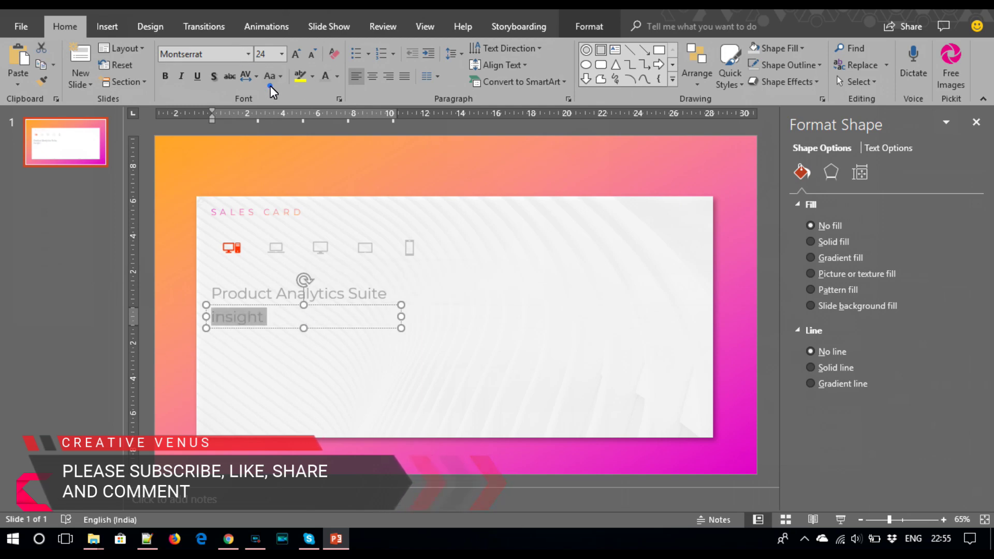
click(270, 77)
click(296, 129)
click(314, 54)
click(314, 53)
click(314, 53)
click(313, 54)
click(313, 54)
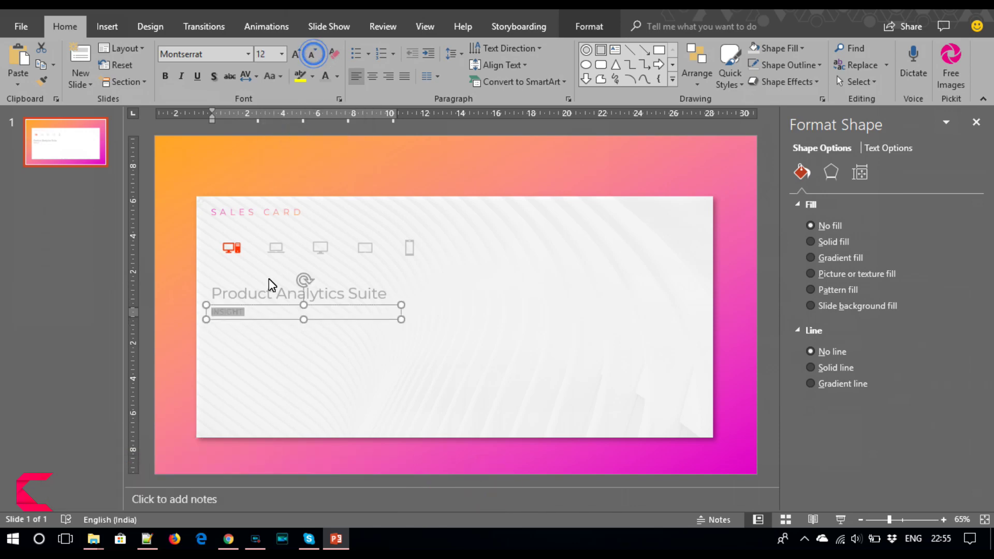
click(264, 309)
click(262, 310)
click(310, 54)
click(310, 54)
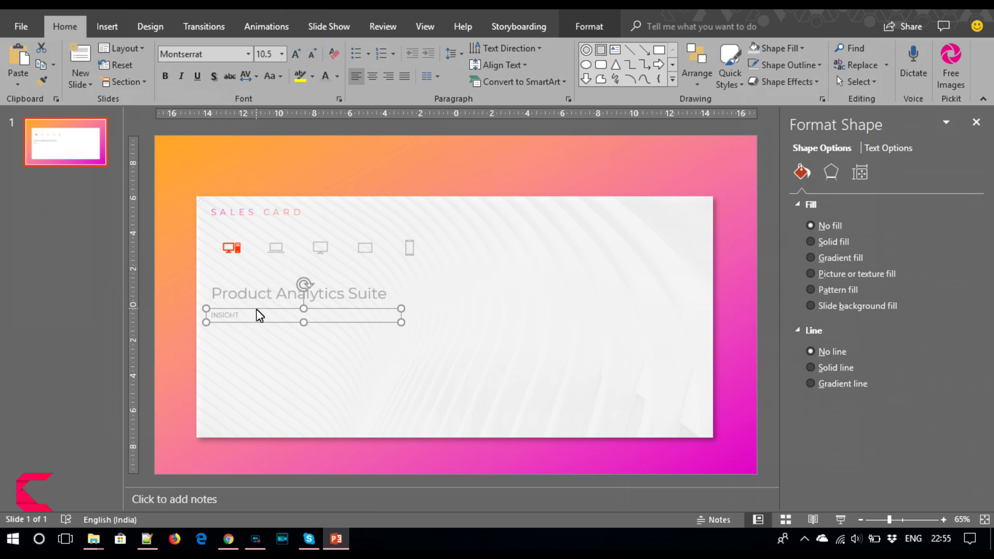
Duplicate the INSIGHT box and place the copy just below it.
key(ctrl+d)
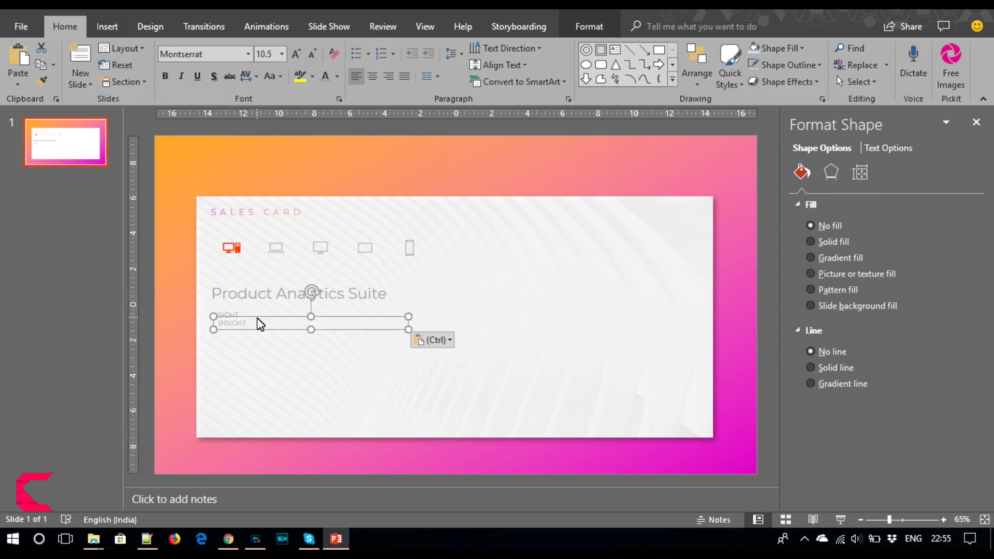
drag(256, 321, 253, 326)
double_click(238, 327)
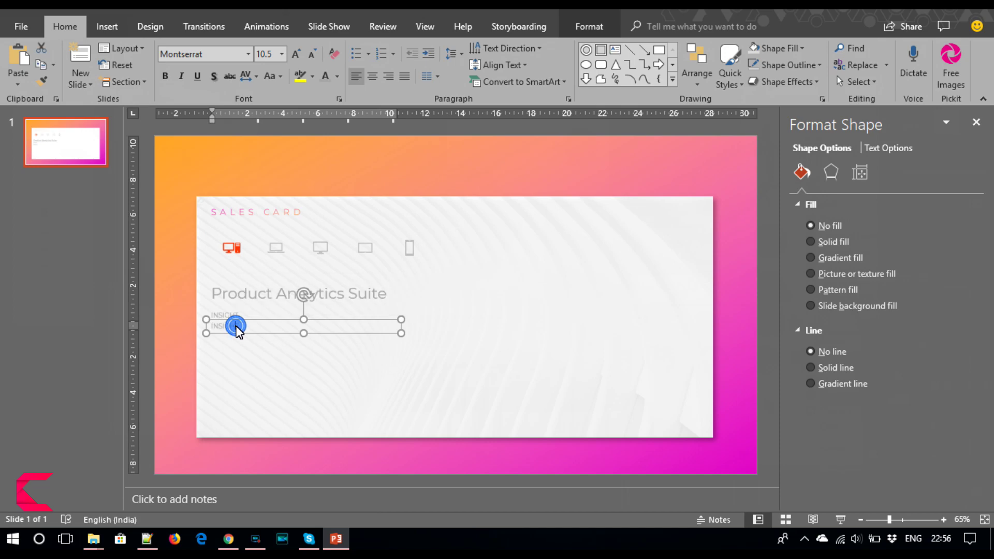
Replace the copy's text with a lorem() placeholder paragraph set to 8 pt.
key(BackSpace)
text(lorem())
key(Return)
key(ctrl+a)
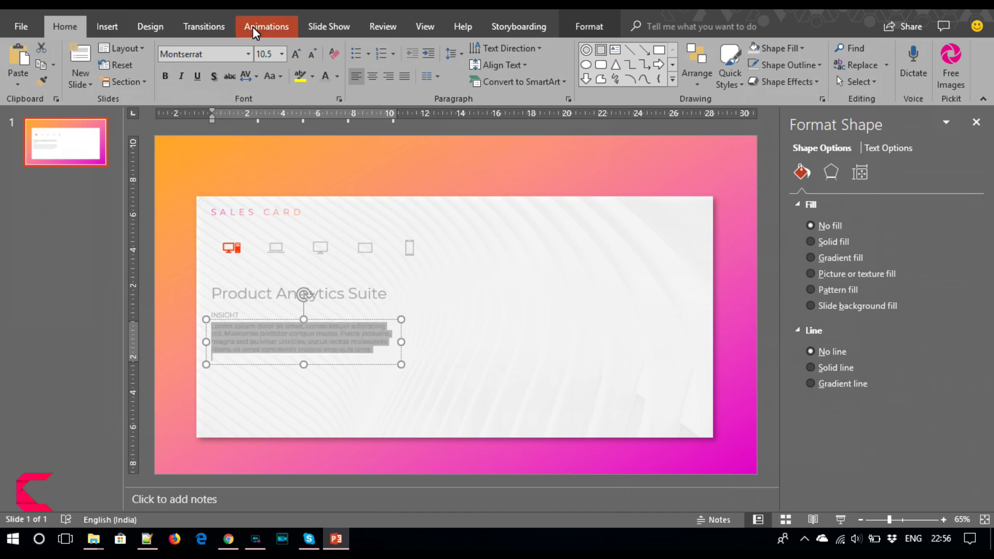
click(312, 54)
click(312, 54)
click(312, 53)
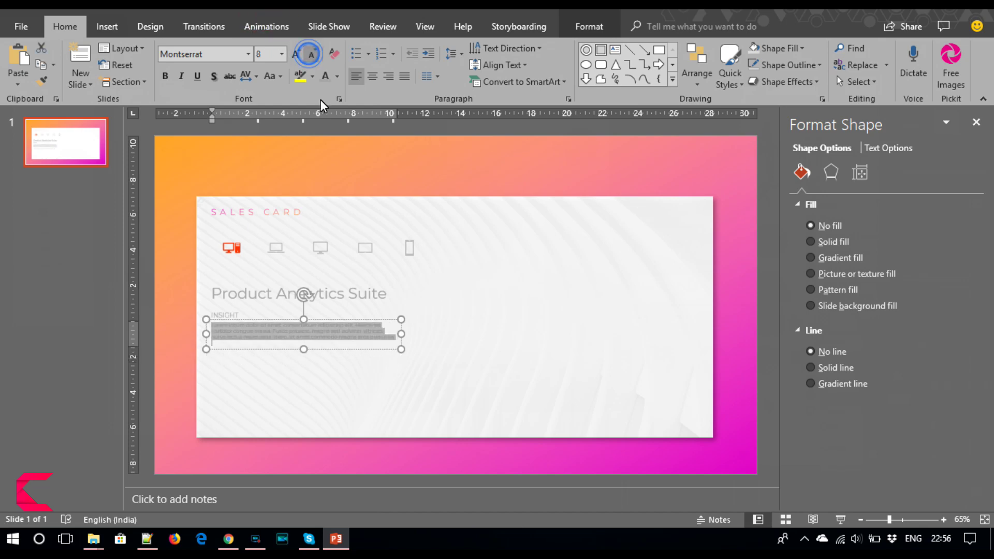
click(401, 335)
Repeat the body text as a second paragraph, justify both and narrow the box slightly.
drag(382, 340, 162, 311)
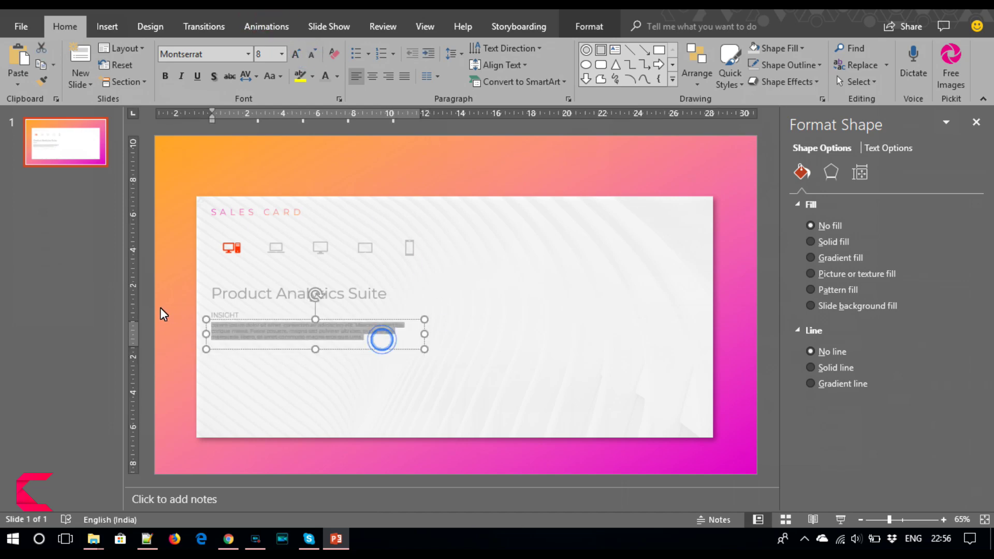
click(368, 340)
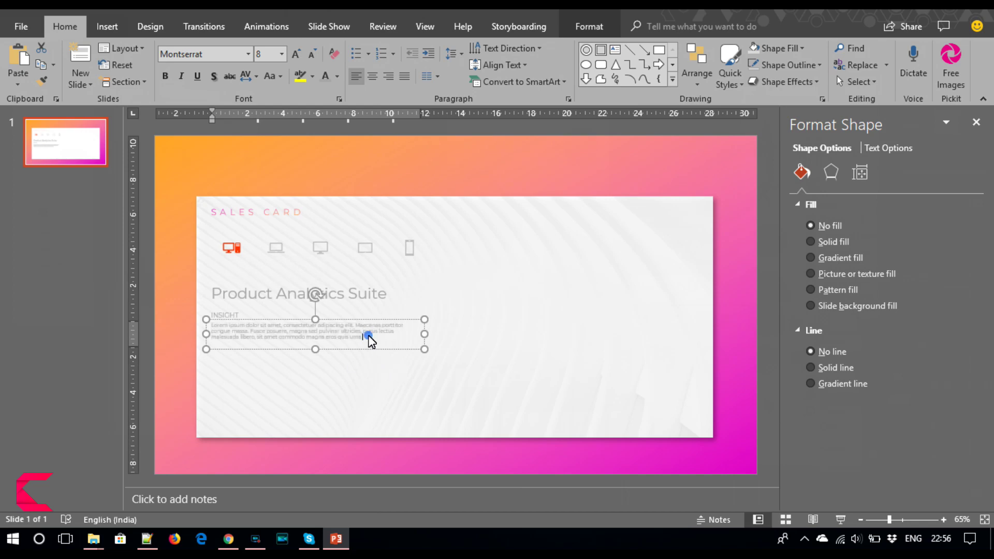
key(Return)
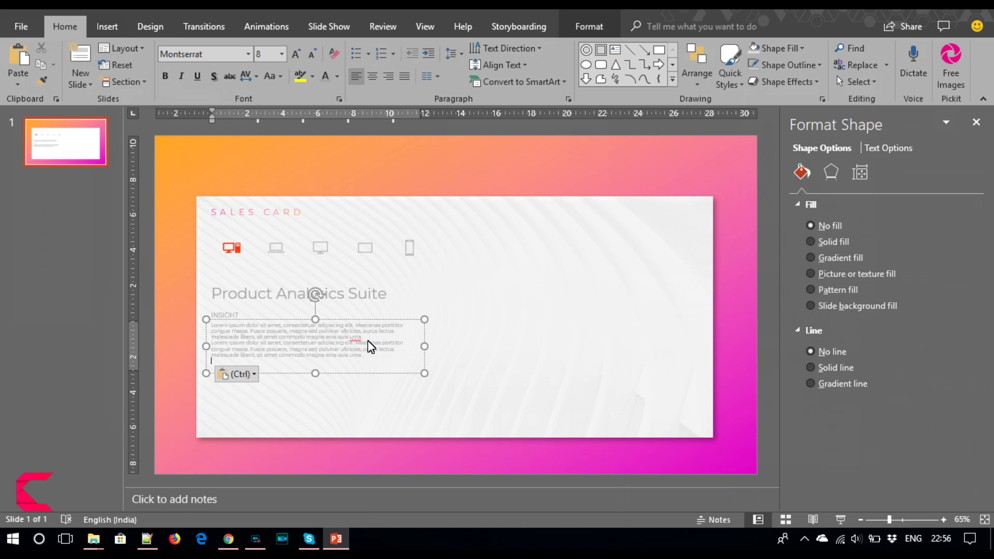
key(BackSpace)
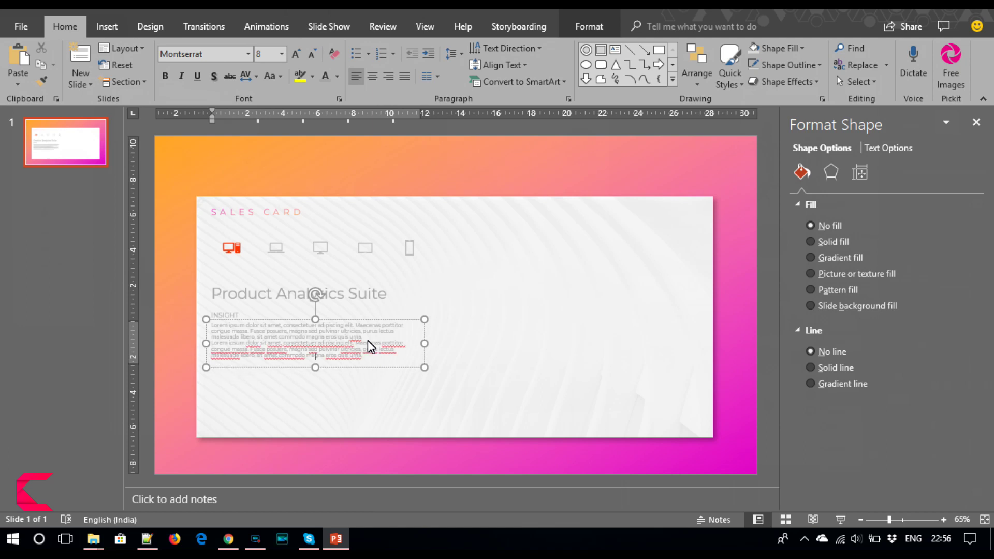
key(ctrl+a)
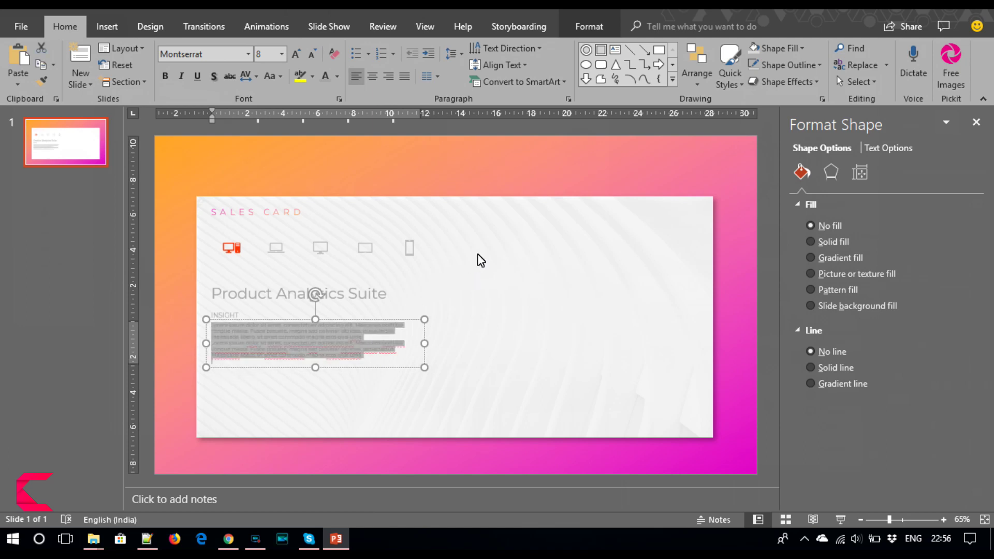
click(405, 82)
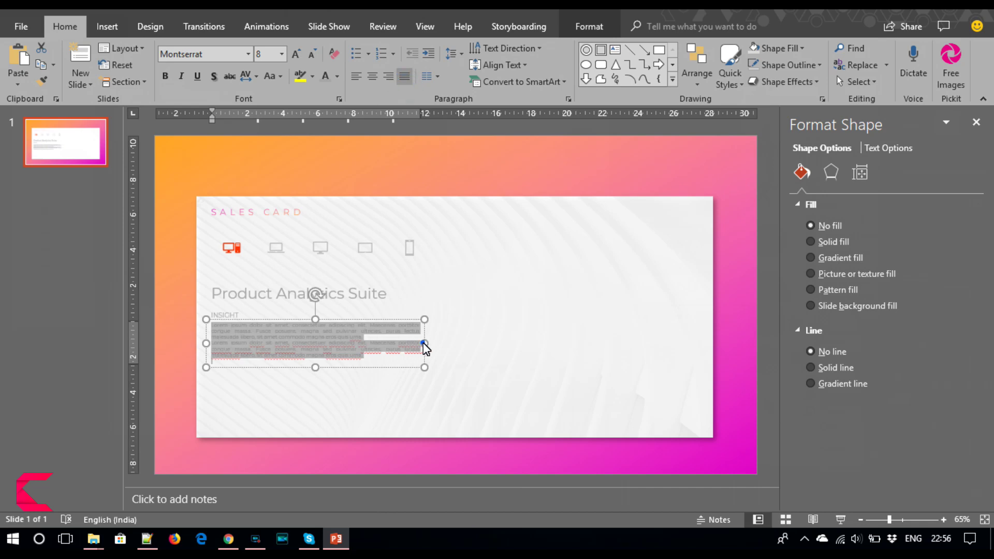
drag(425, 344, 417, 344)
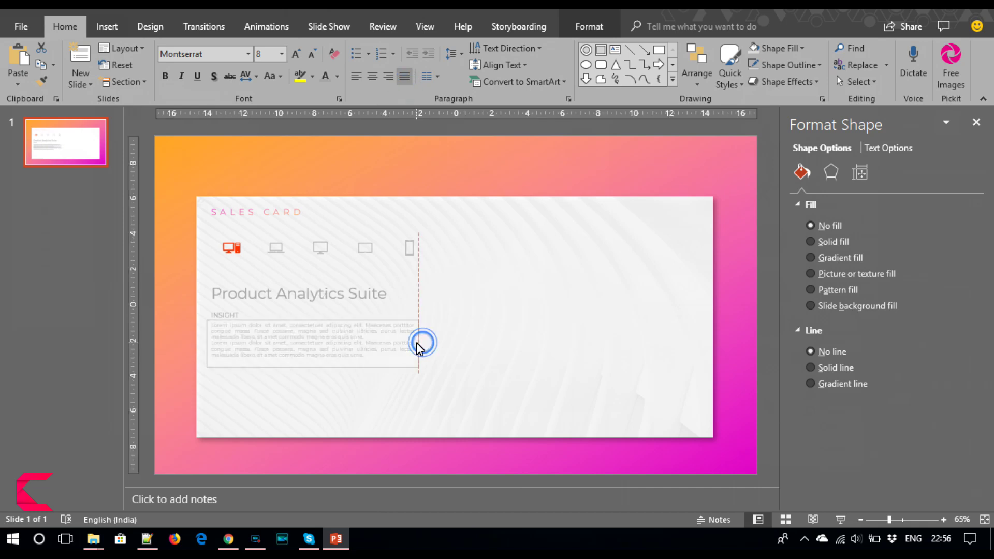
click(147, 351)
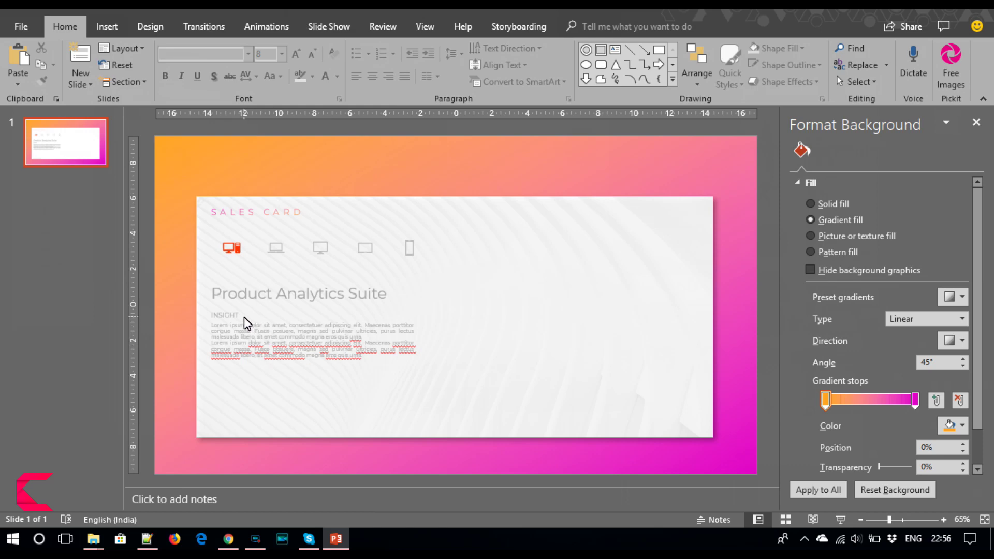
Make the Product Analytics Suite title bold and darker grey, widened to stay on one line.
triple_click(267, 296)
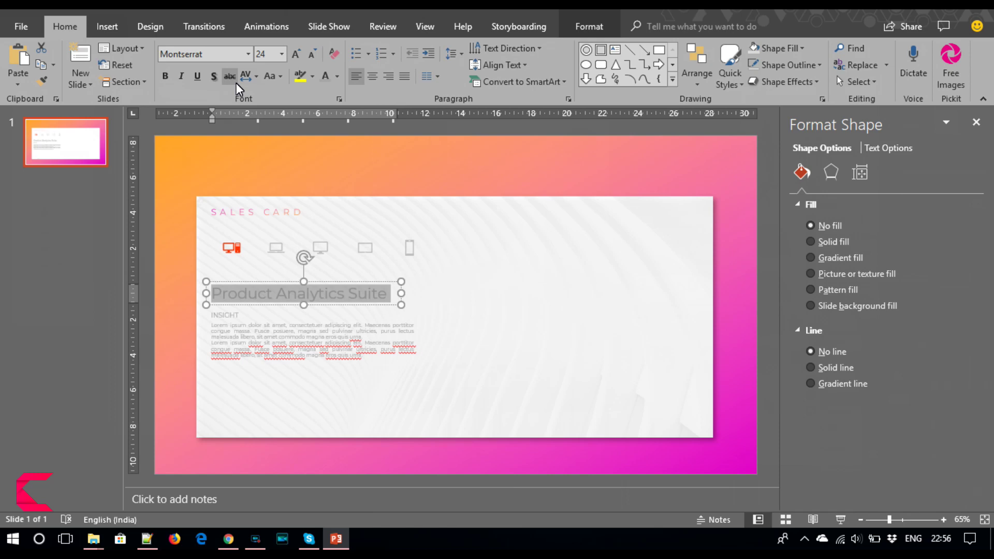
click(160, 81)
drag(402, 304, 426, 309)
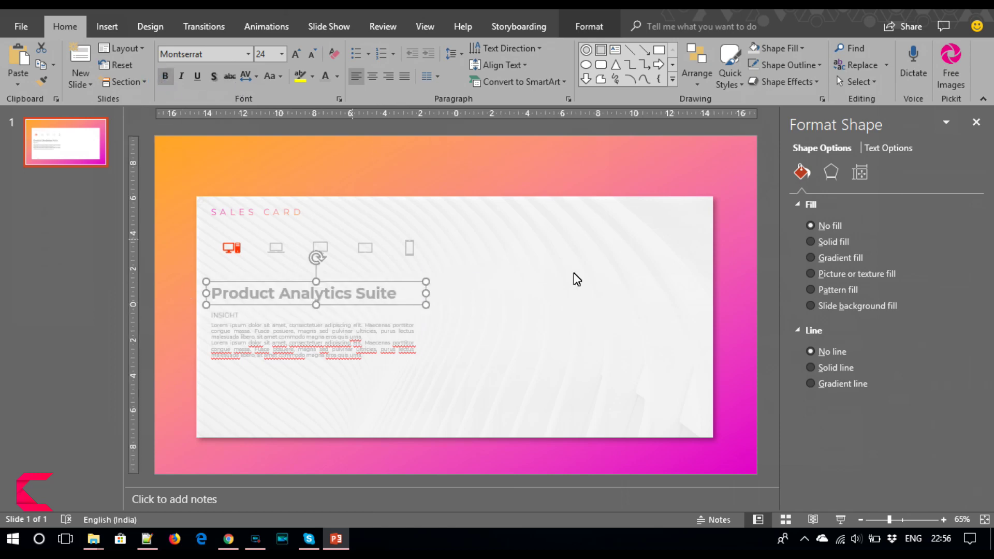
click(881, 148)
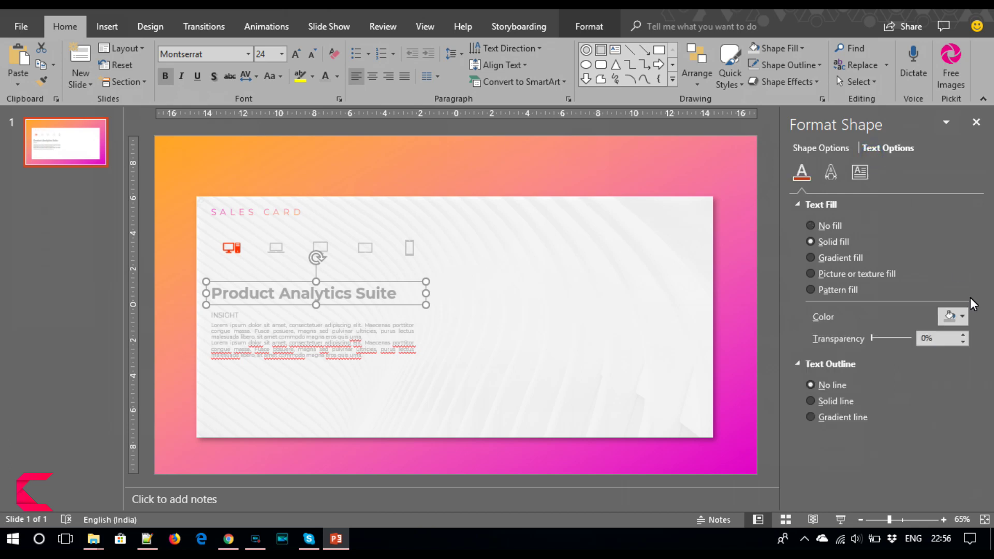
click(953, 317)
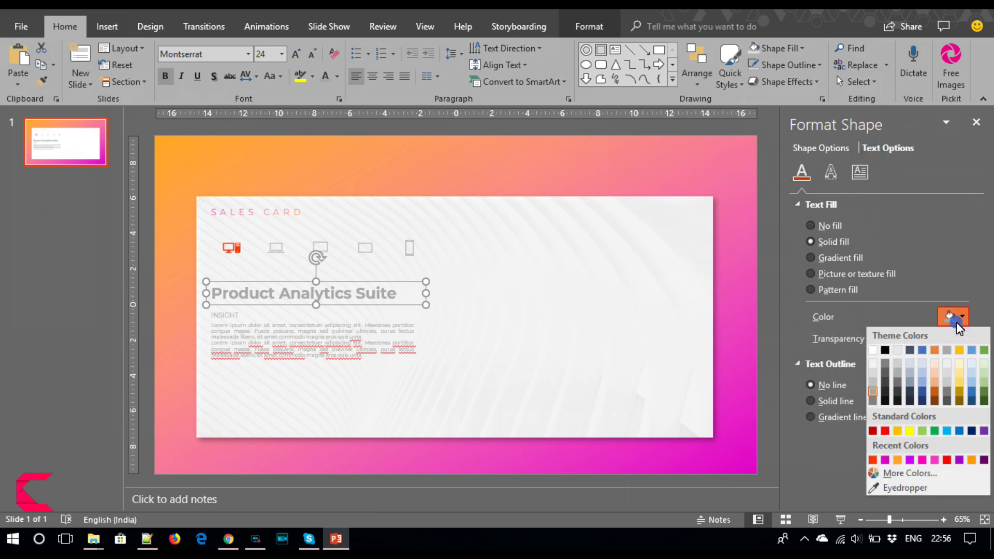
click(898, 386)
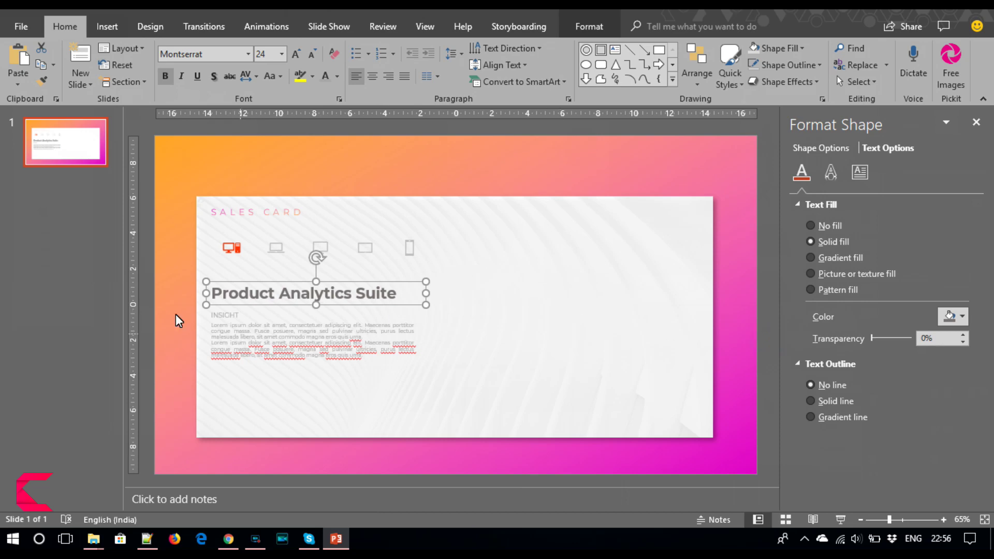
Shift the five device icons slightly right to align with the text.
click(213, 315)
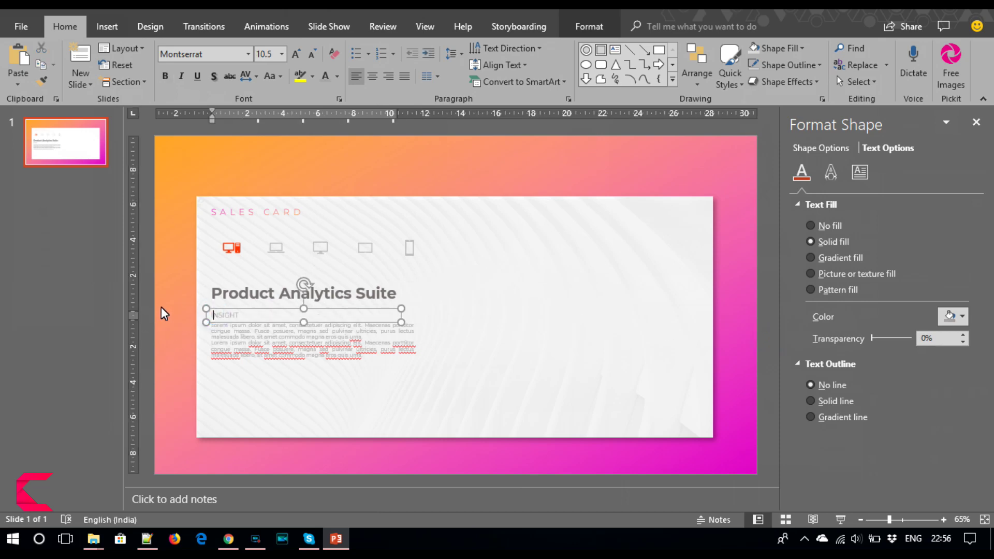
click(152, 325)
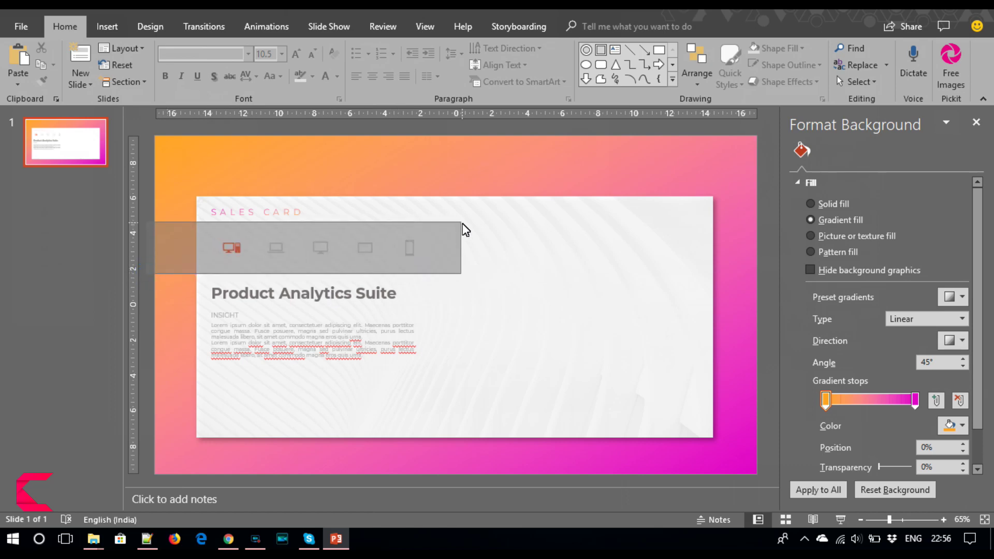
drag(147, 272, 466, 223)
click(407, 247)
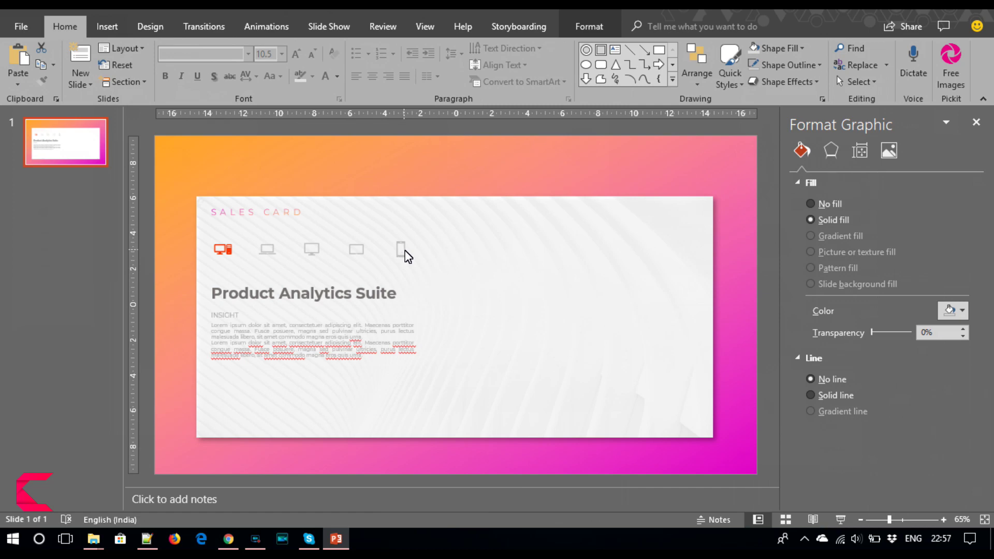
drag(408, 257, 410, 256)
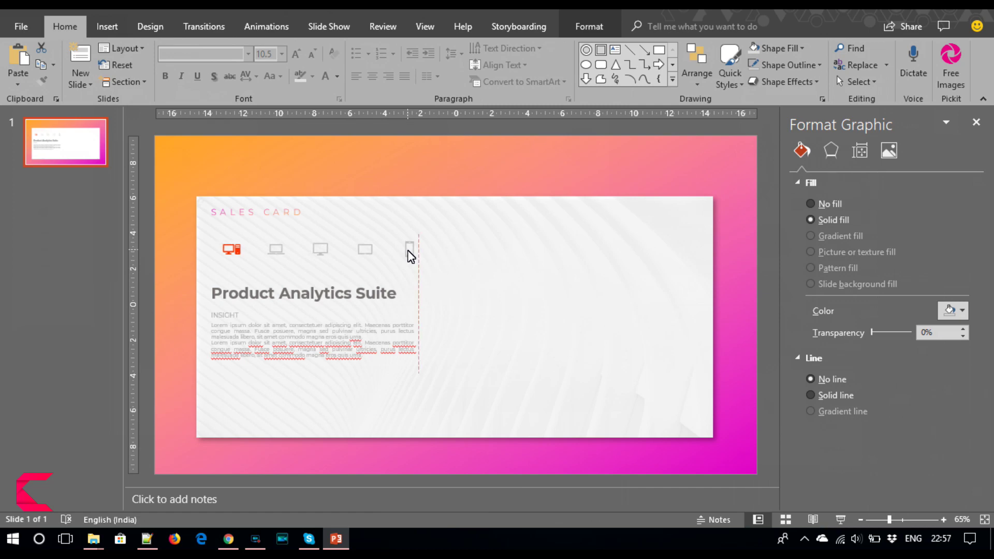
click(154, 275)
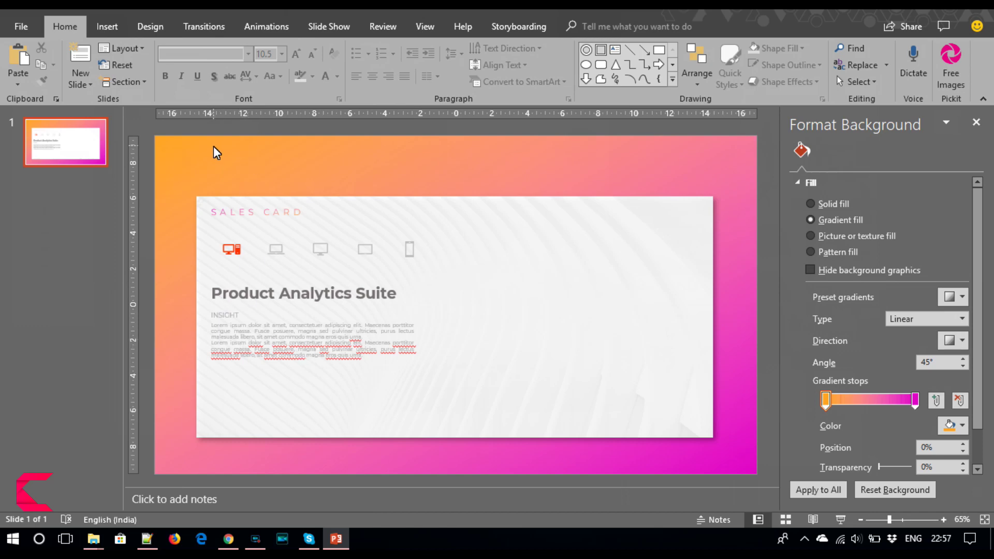
click(99, 31)
Draw a wide rectangle below the body text with an orange-red outline and no fill.
click(248, 72)
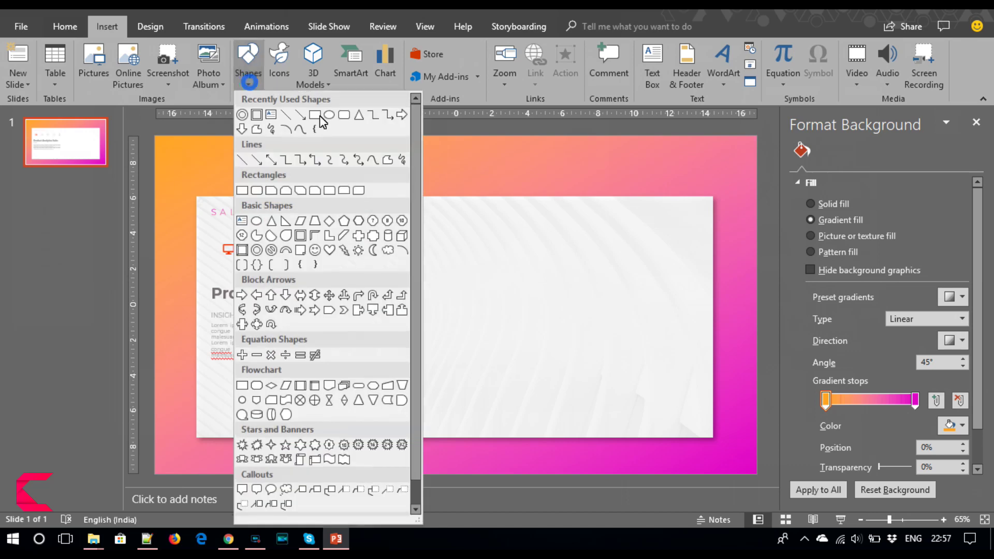
click(313, 115)
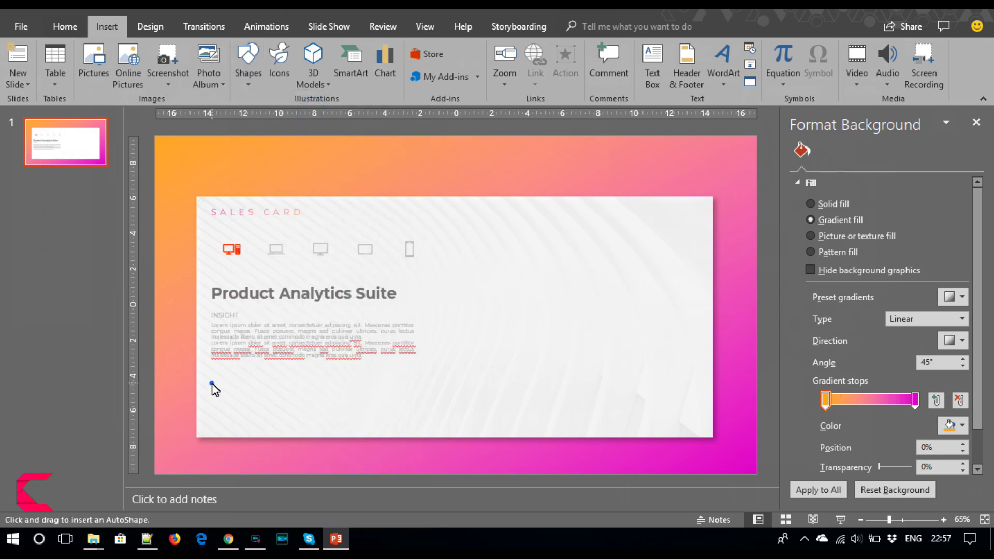
drag(212, 384, 352, 405)
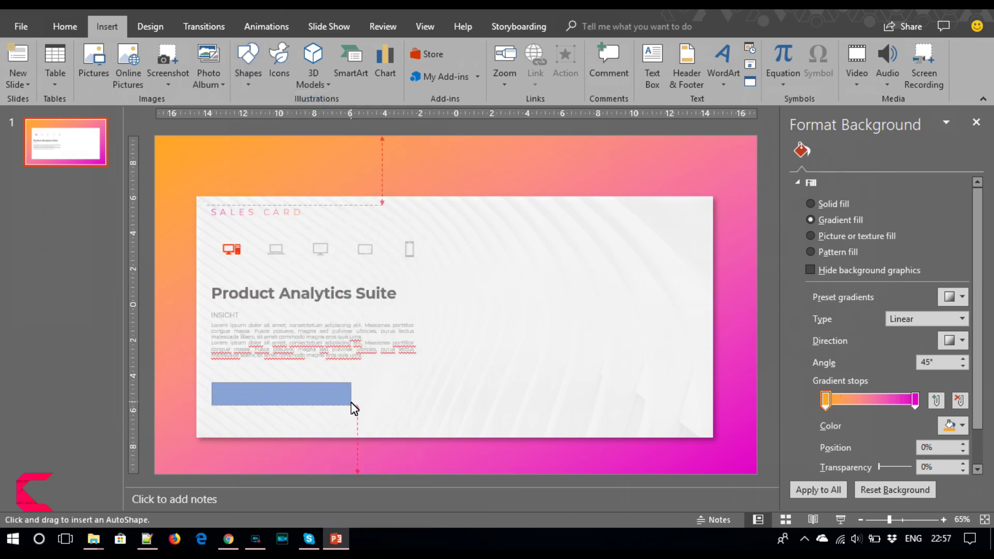
drag(351, 402, 351, 405)
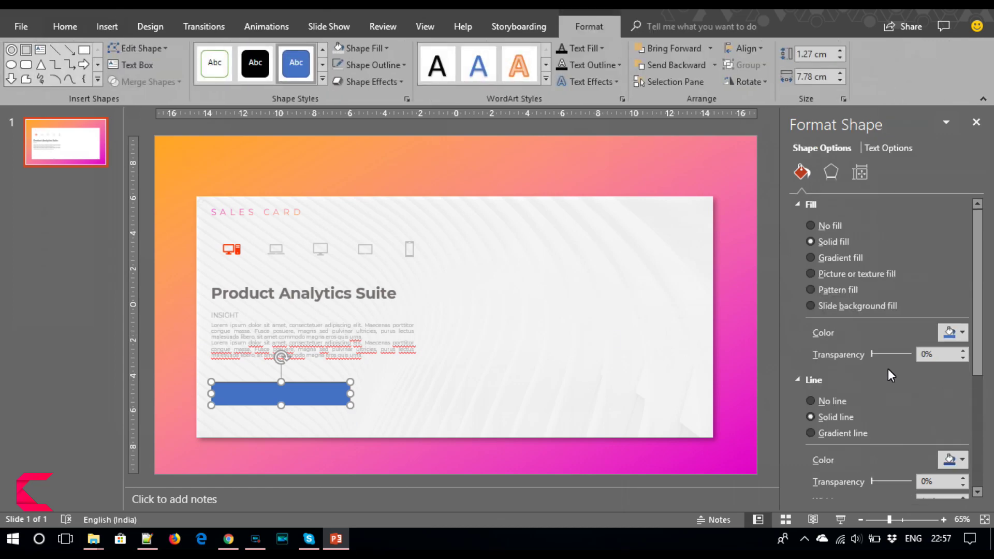
click(952, 460)
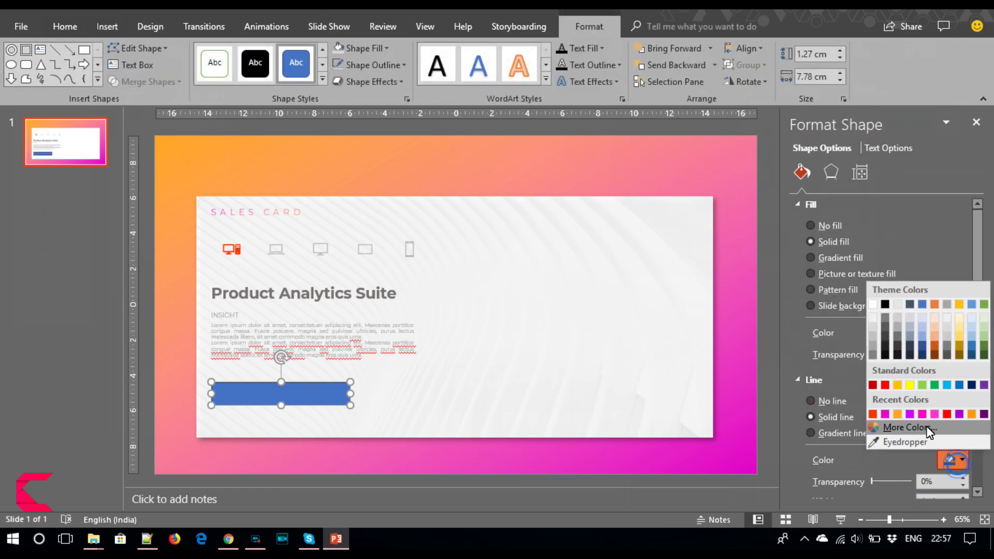
click(873, 414)
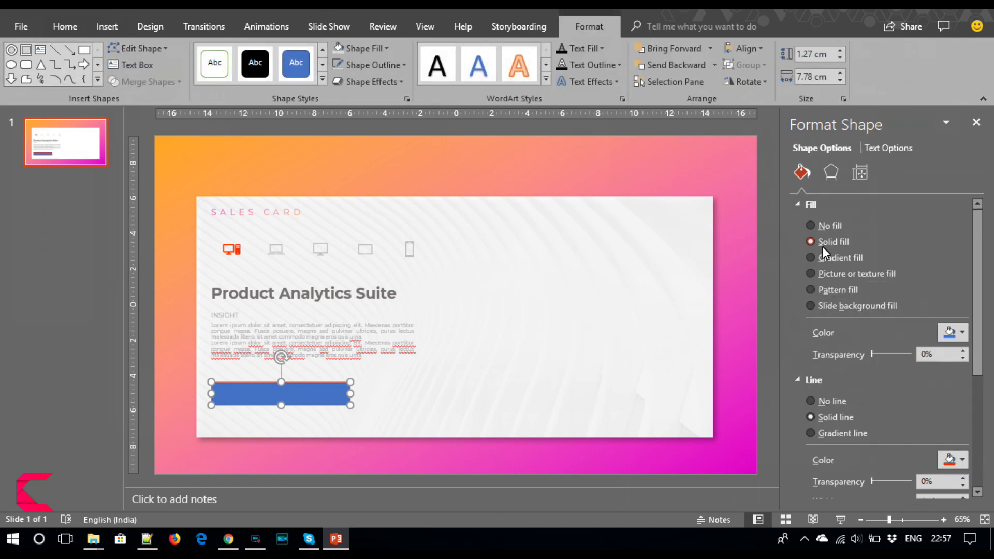
click(830, 227)
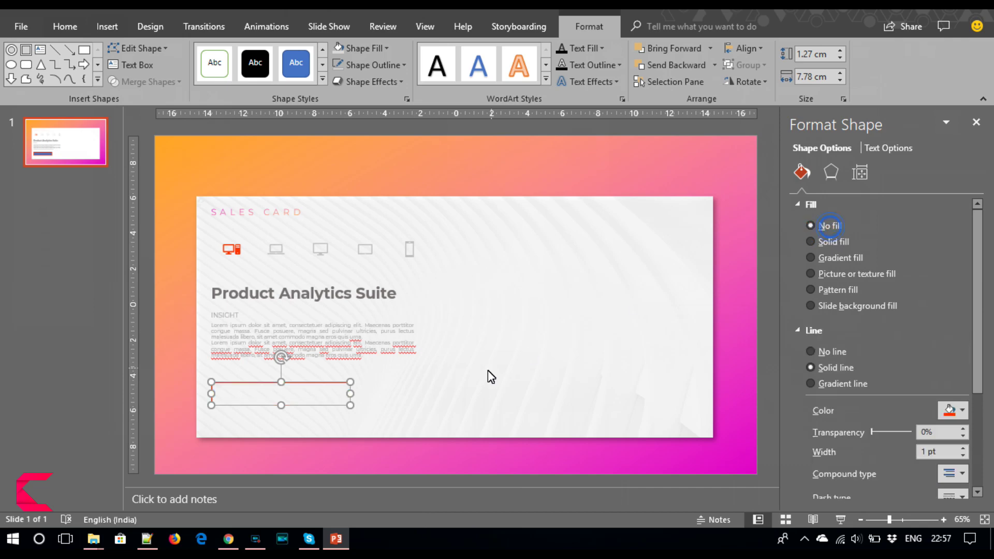
Add Learn more text inside the rectangle and colour it grey.
right_click(351, 393)
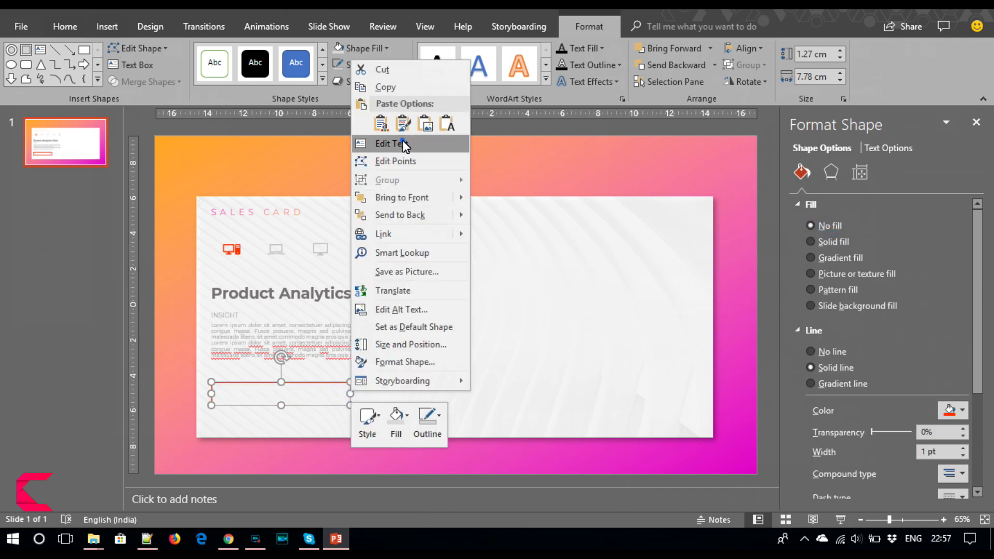
click(402, 141)
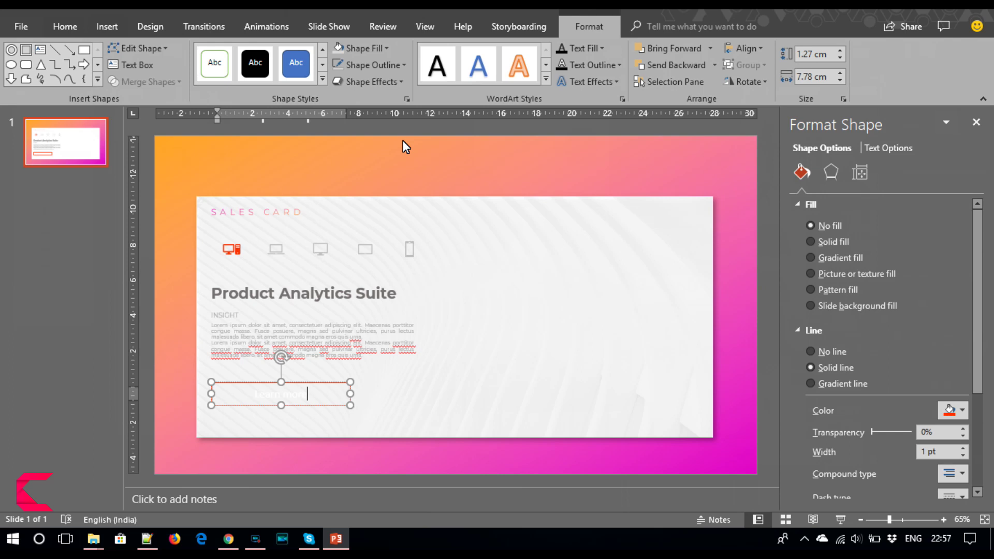
key(ctrl+a)
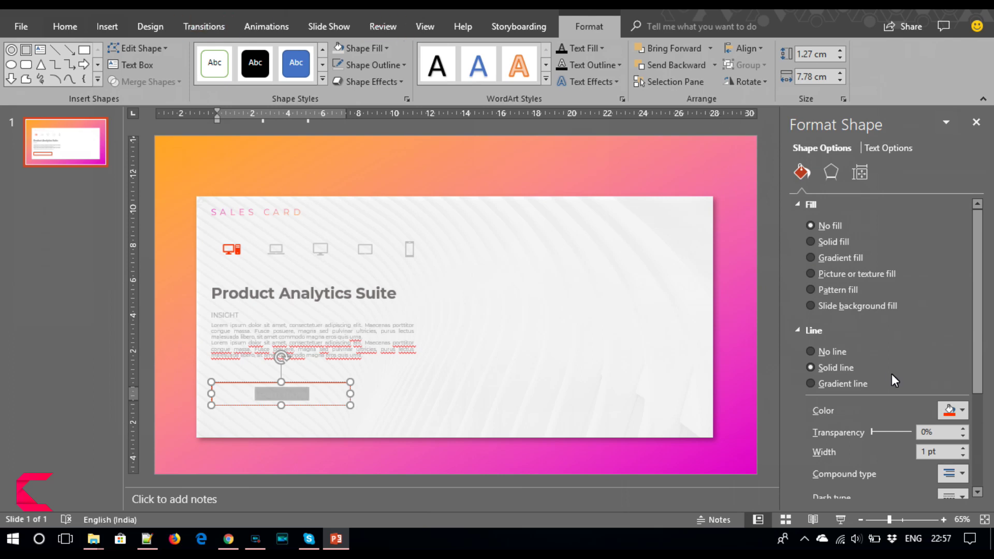
click(898, 149)
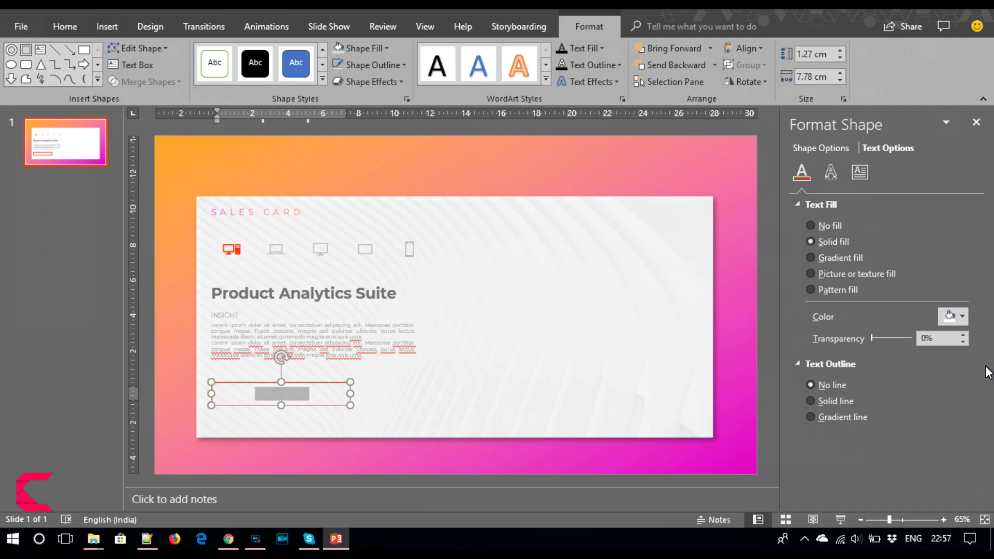
click(957, 315)
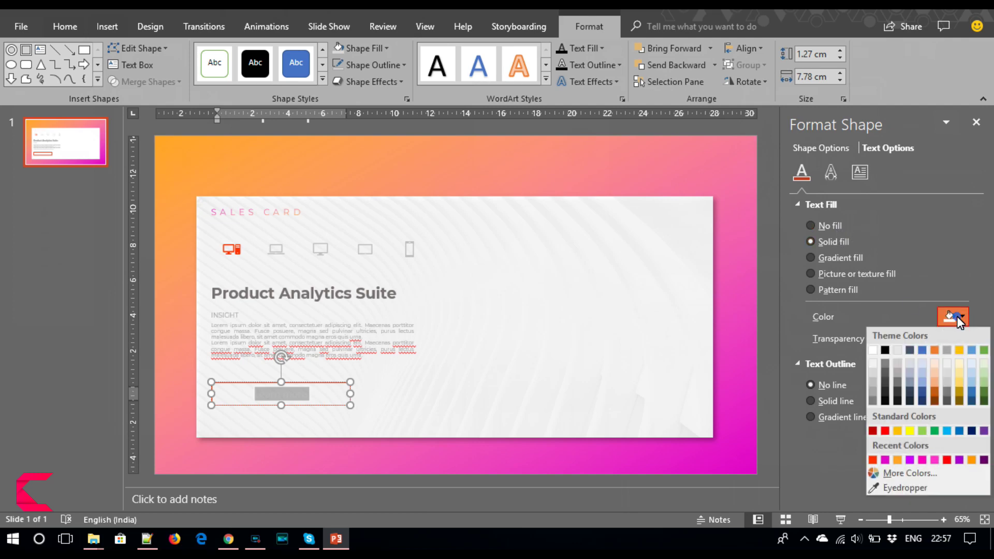
click(872, 392)
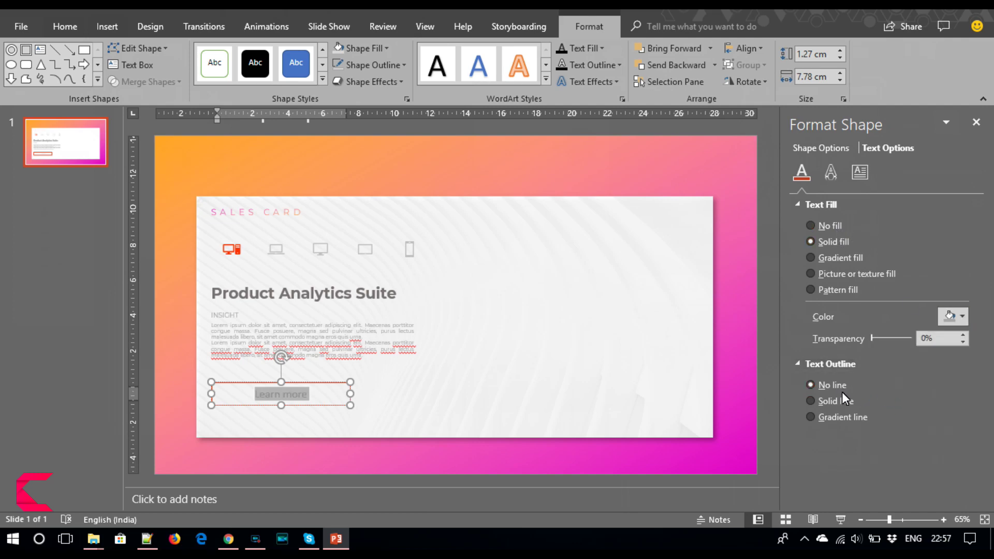
Format the button text as uppercase Montserrat Light 11 with very loose character spacing.
click(77, 30)
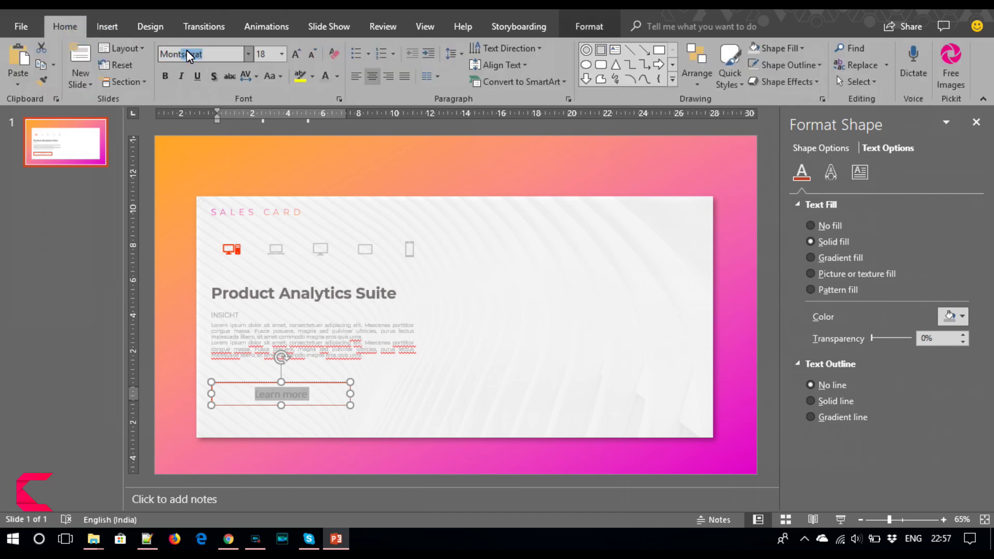
text(L)
key(Return)
click(312, 54)
click(312, 54)
click(312, 54)
click(312, 54)
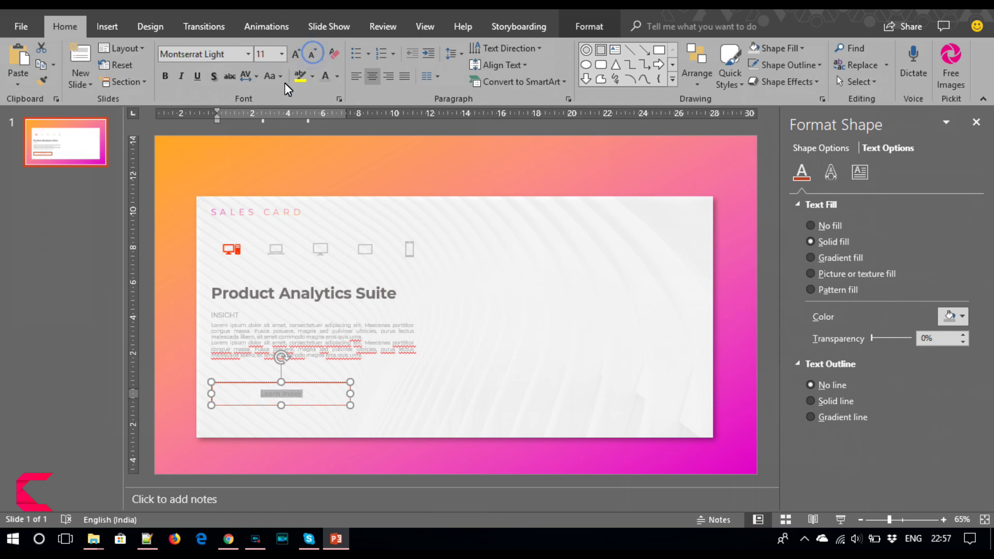
click(272, 76)
click(288, 133)
click(254, 80)
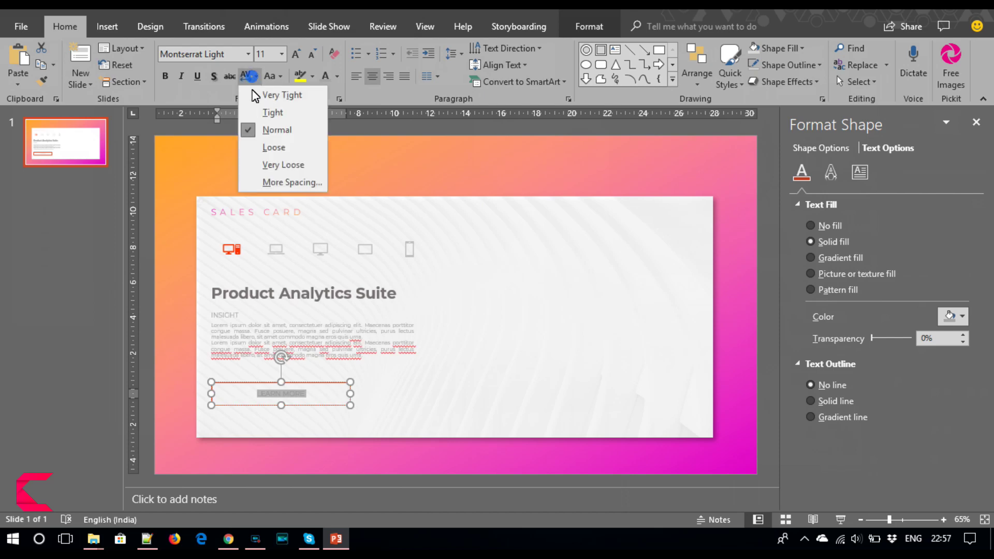
click(283, 165)
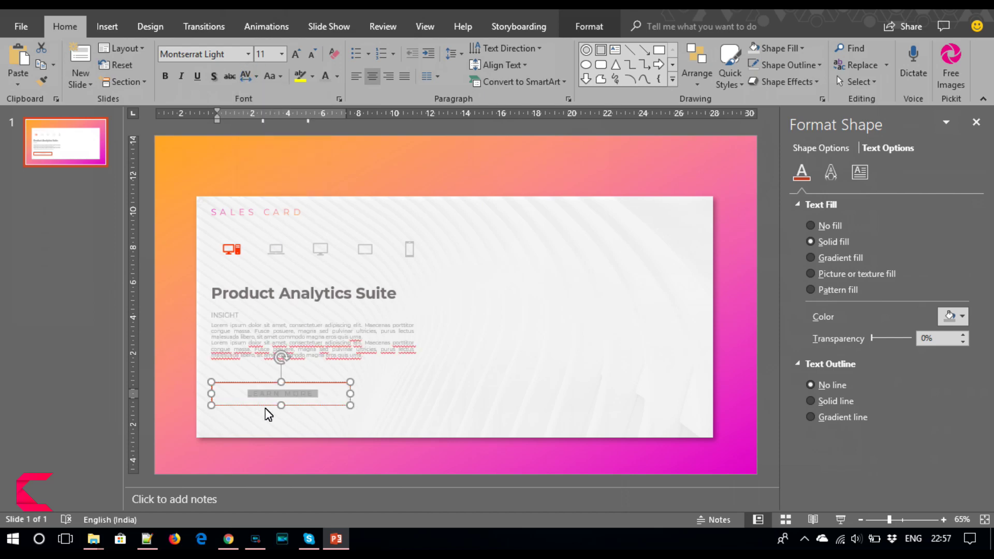
Resize the button box to 0.9 × 5.6 cm and make the LEARN MORE text red.
click(278, 410)
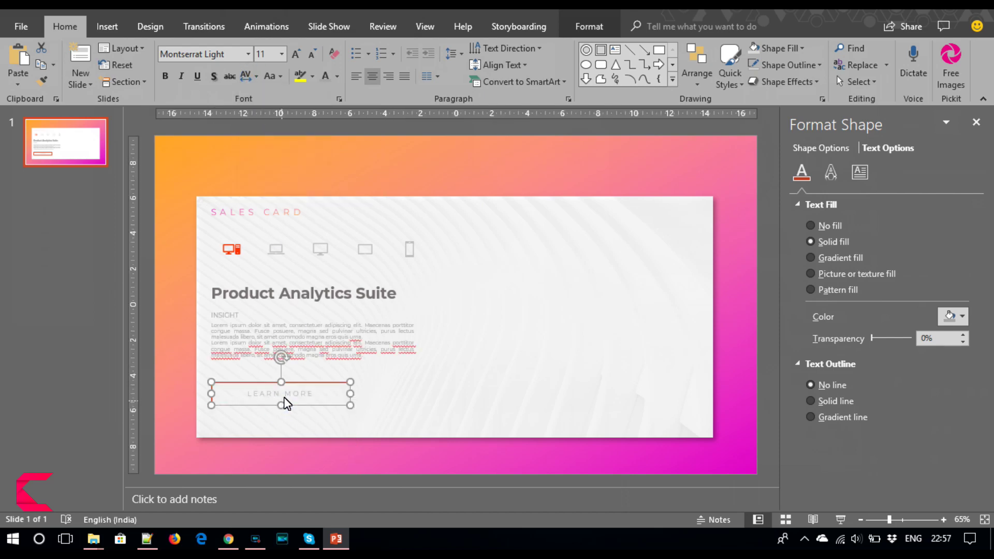
click(589, 27)
click(840, 57)
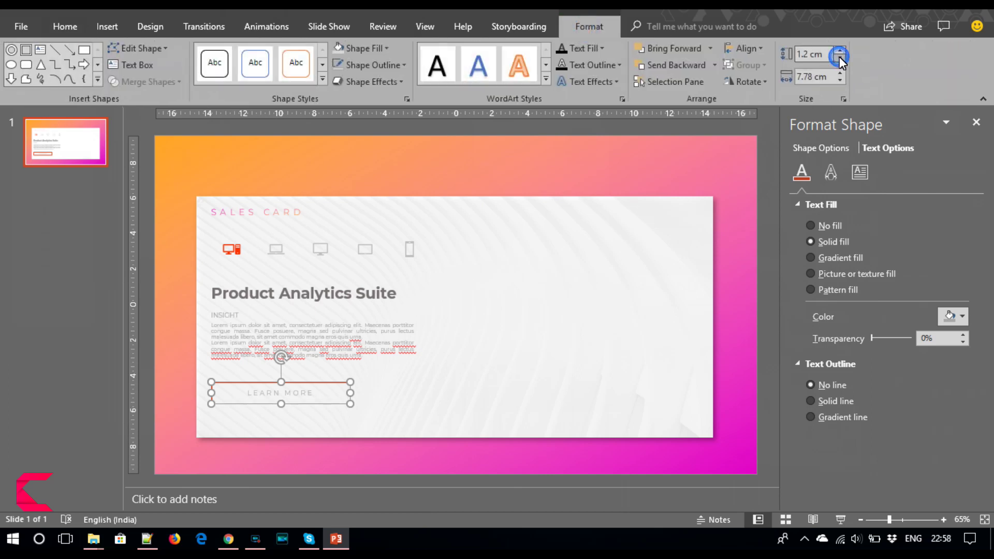
click(838, 82)
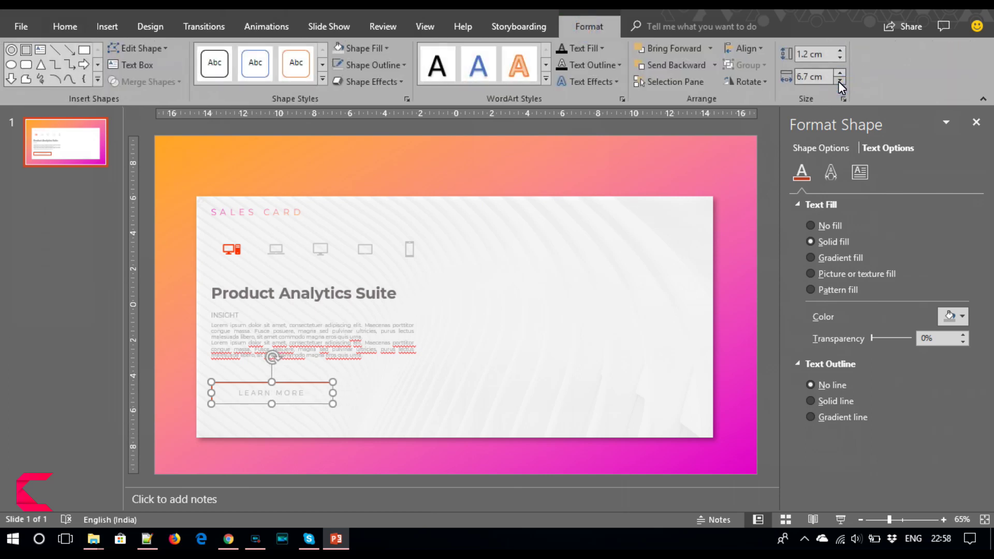
click(840, 60)
click(840, 60)
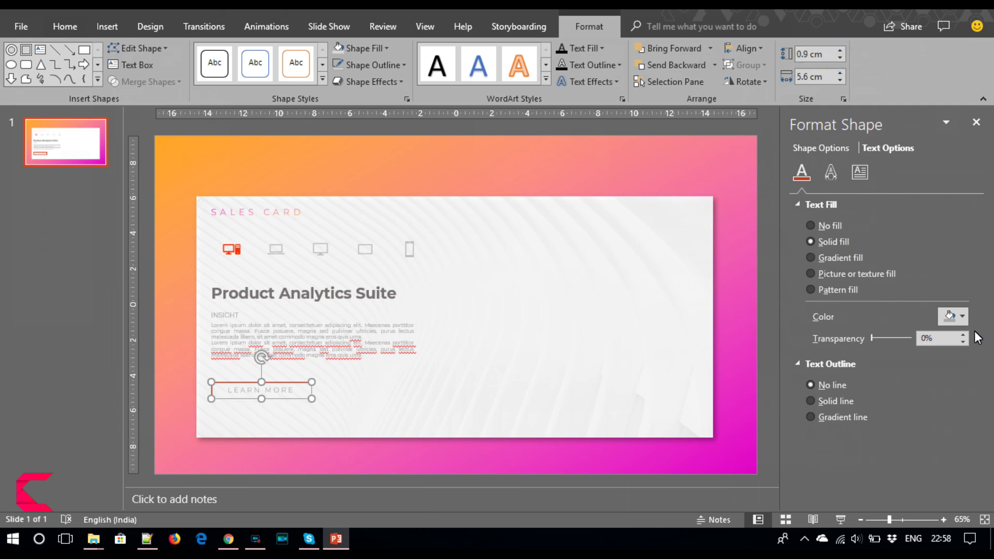
click(956, 315)
click(875, 459)
click(808, 149)
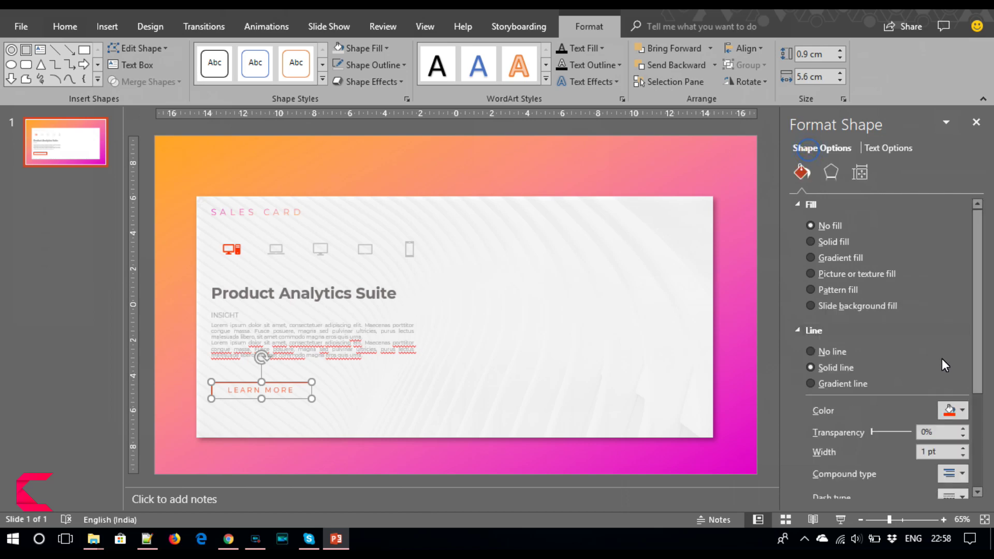
Leave the button with no fill and give it a magenta outline.
click(839, 243)
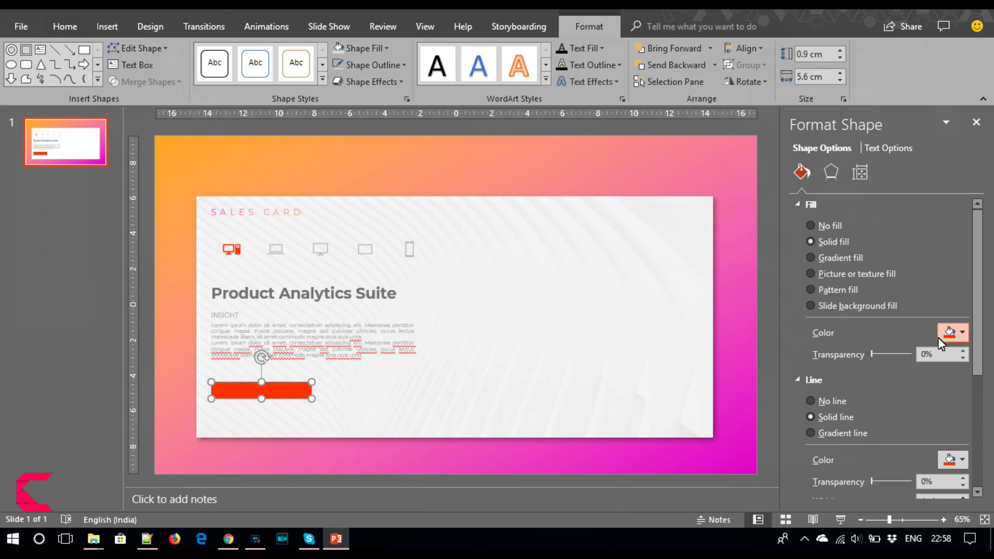
click(963, 333)
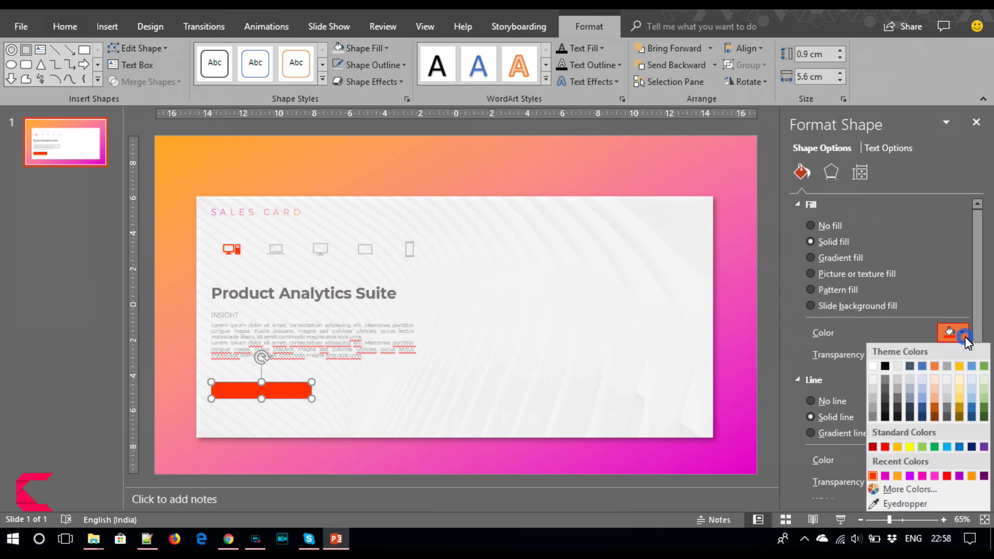
click(898, 476)
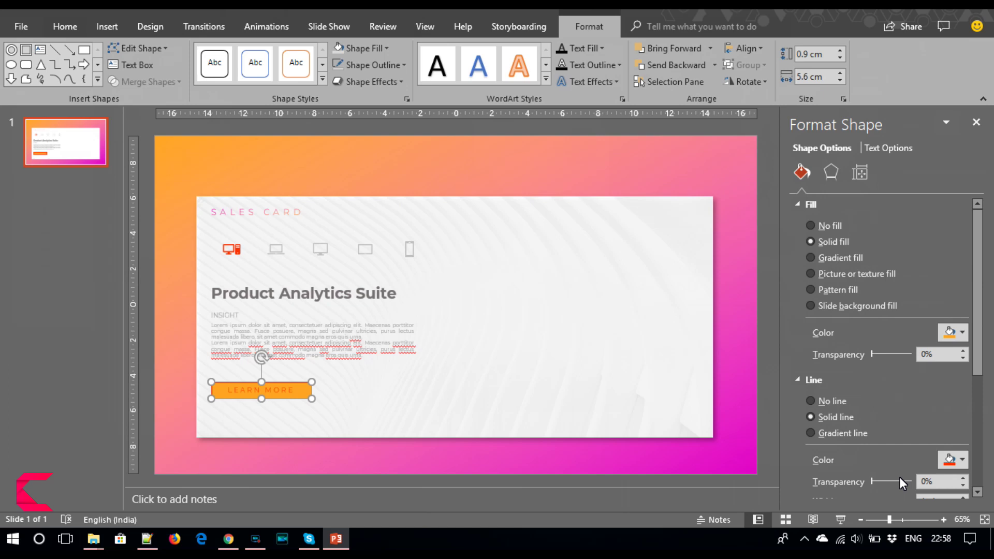
key(ctrl+z)
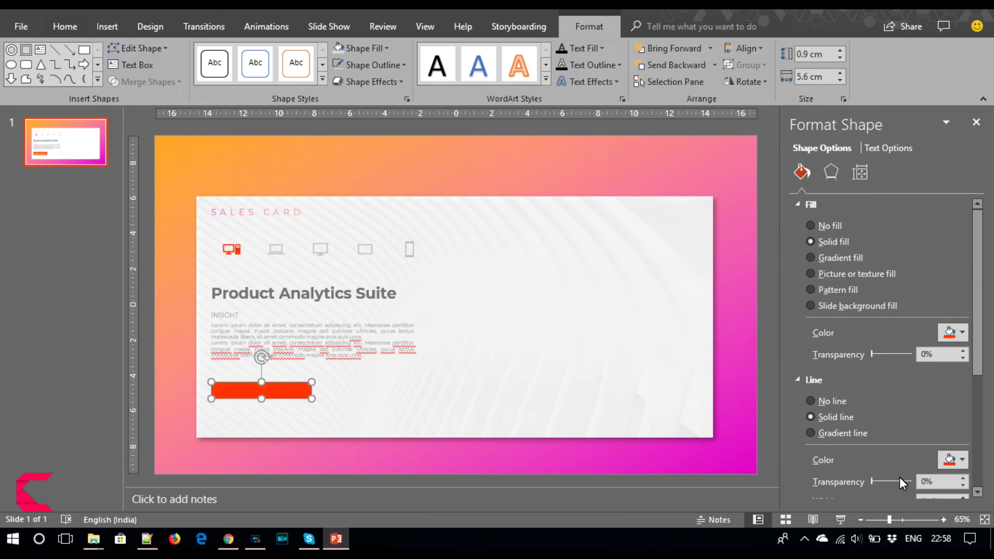
key(ctrl+z)
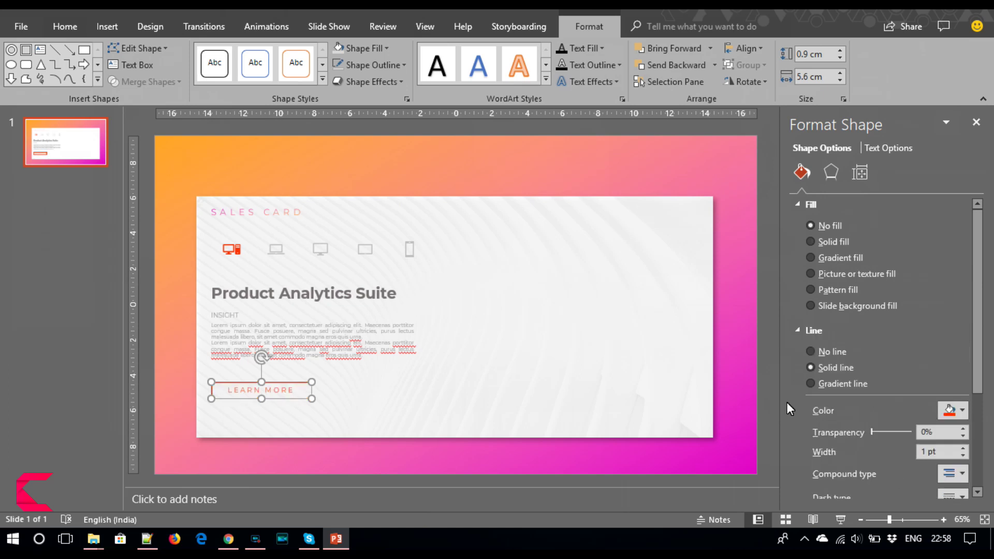
click(960, 411)
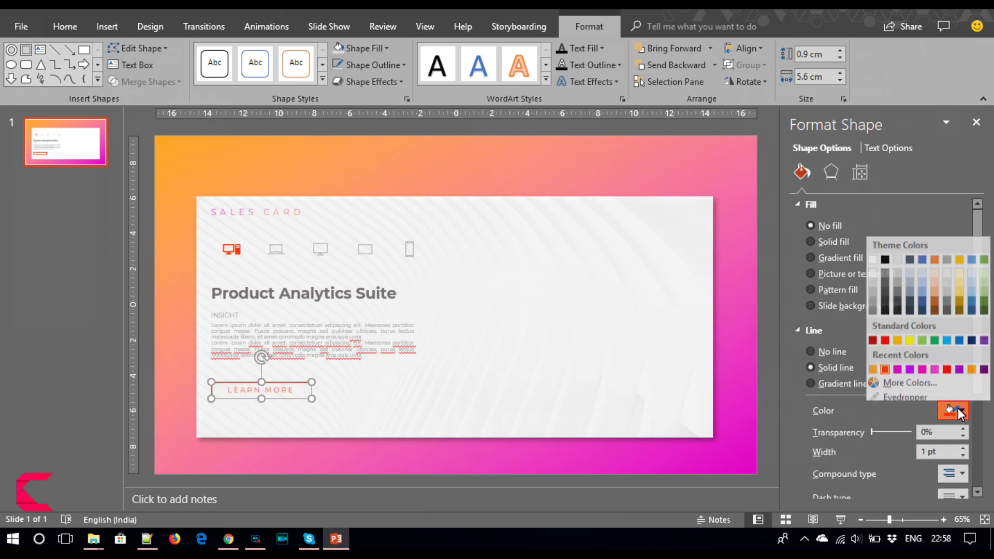
click(896, 365)
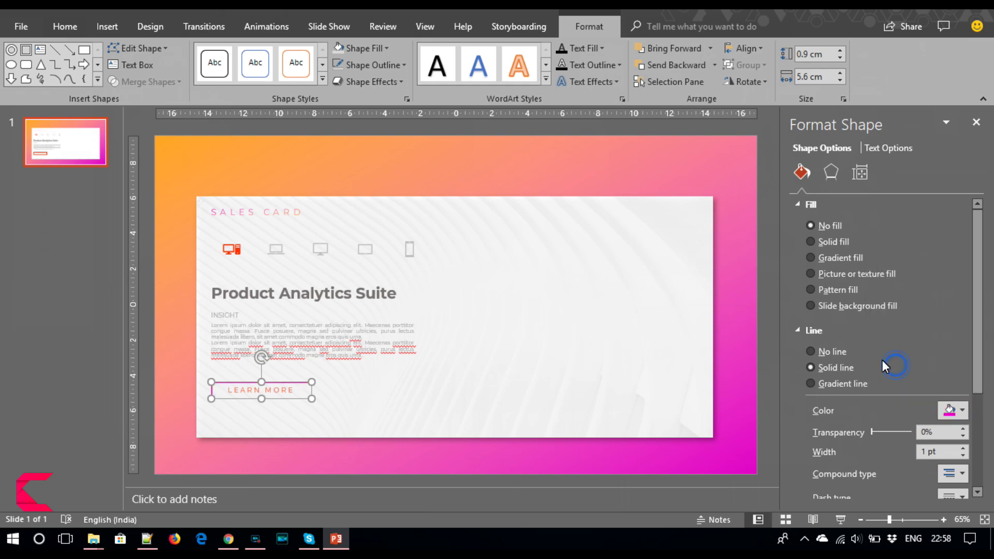
Recolour the monitor icon magenta.
click(232, 249)
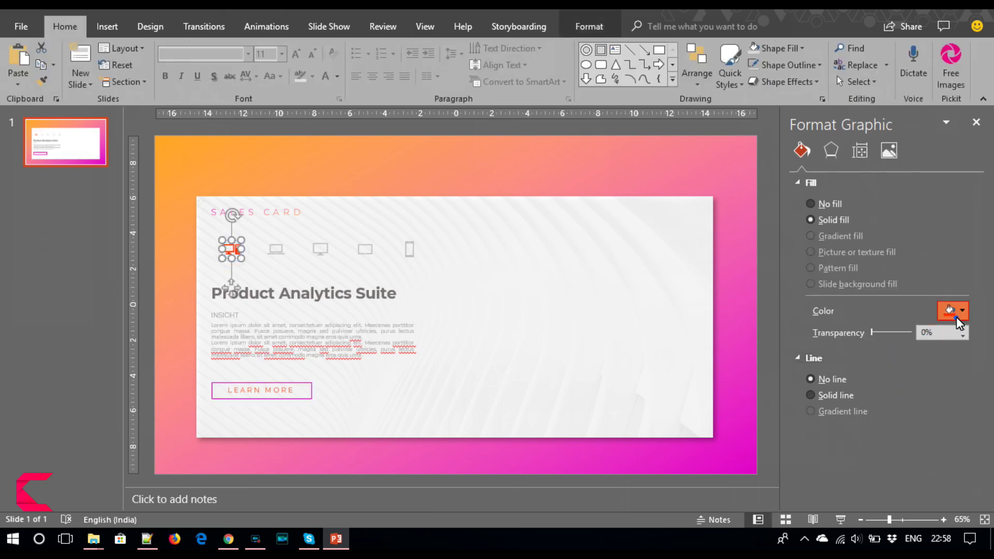
click(953, 311)
click(873, 454)
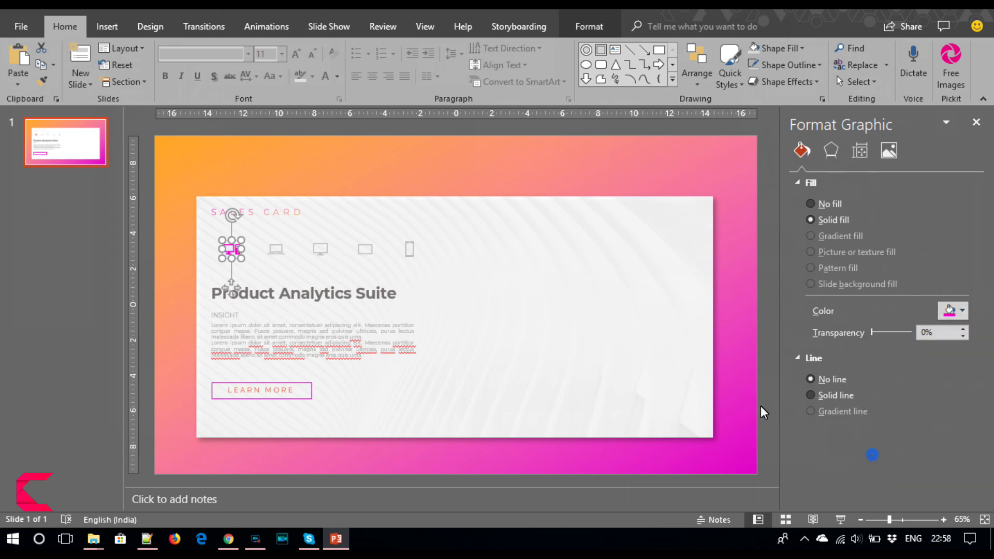
Make the LEARN MORE button text light grey.
triple_click(266, 390)
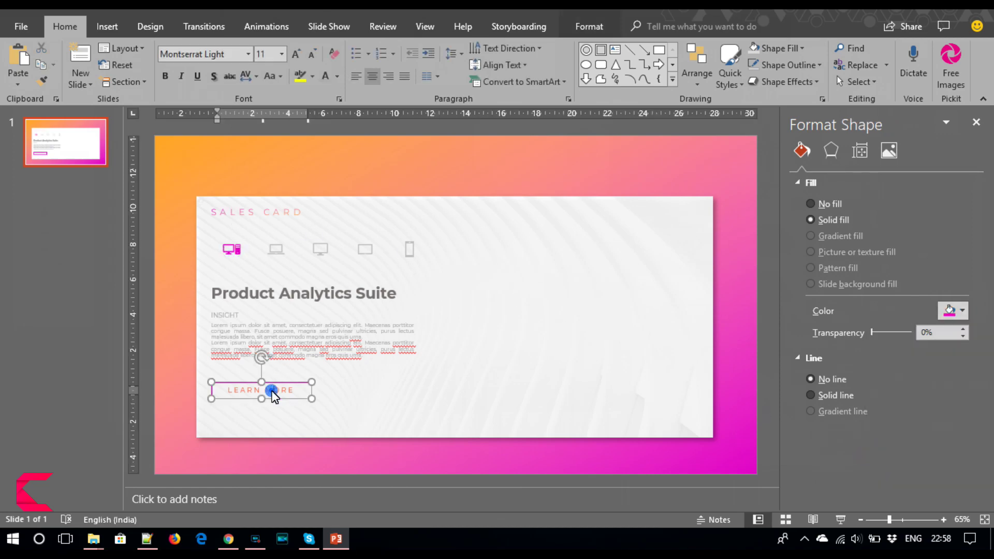
click(888, 148)
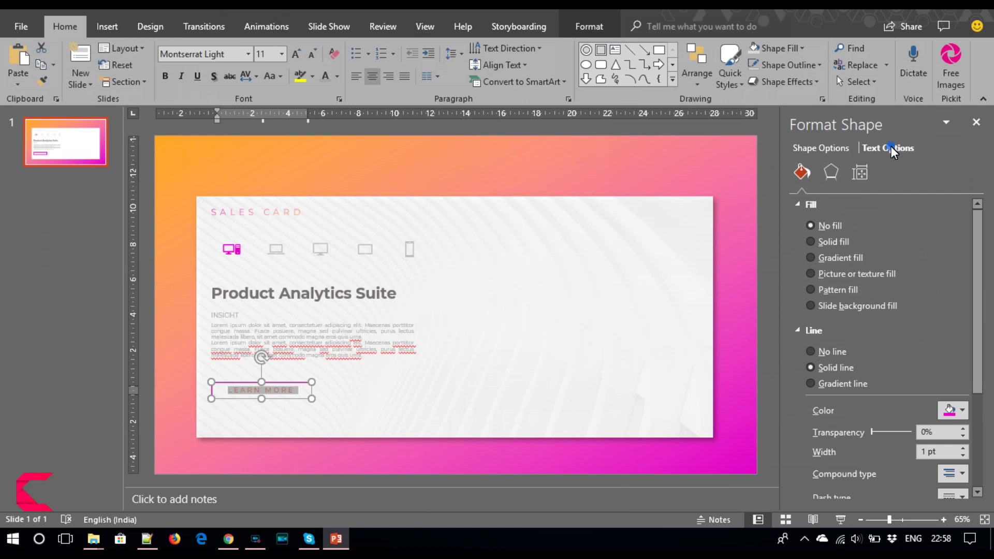
click(962, 317)
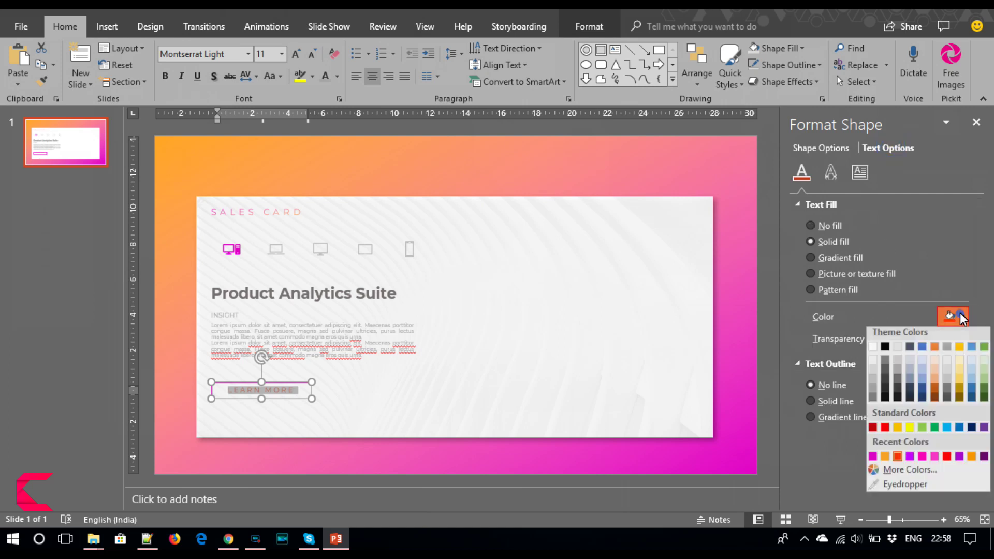
click(873, 394)
click(764, 381)
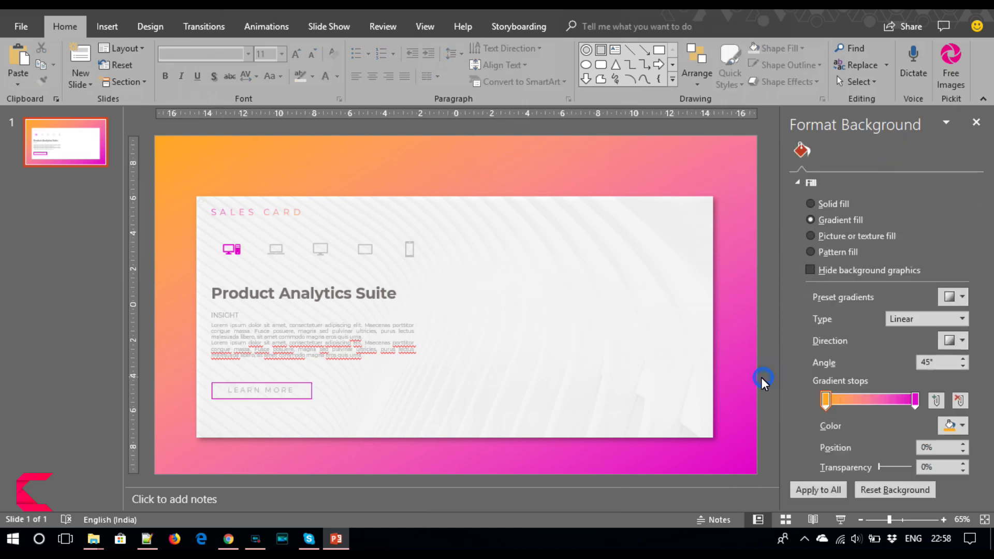
Insert a Pie > Doughnut chart of four quarterly Sales values, with its data sheet open.
click(107, 26)
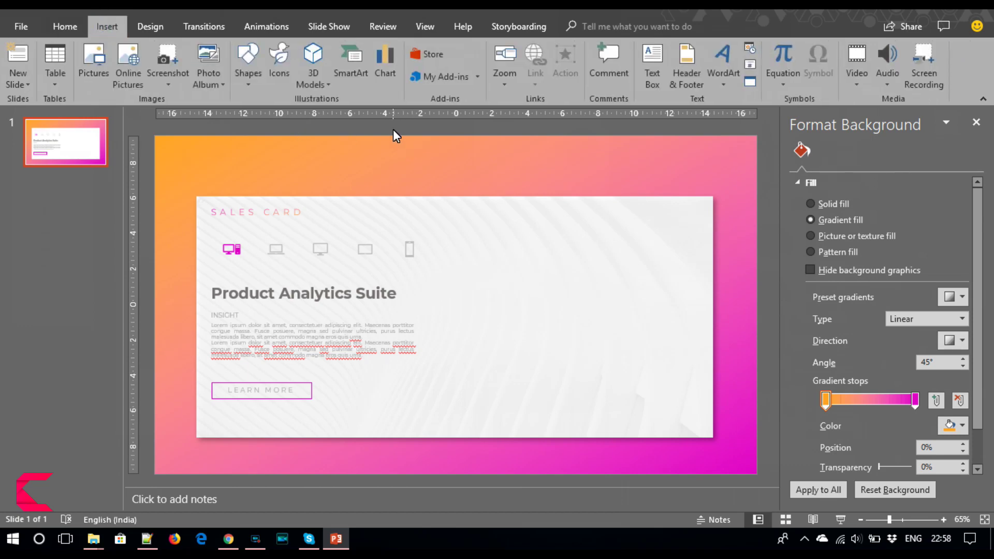
click(383, 77)
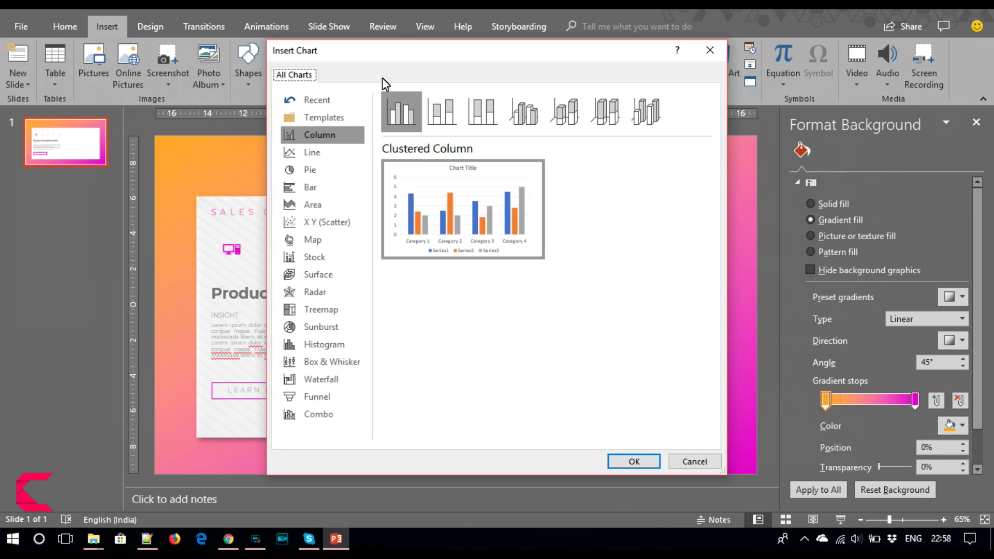
click(312, 176)
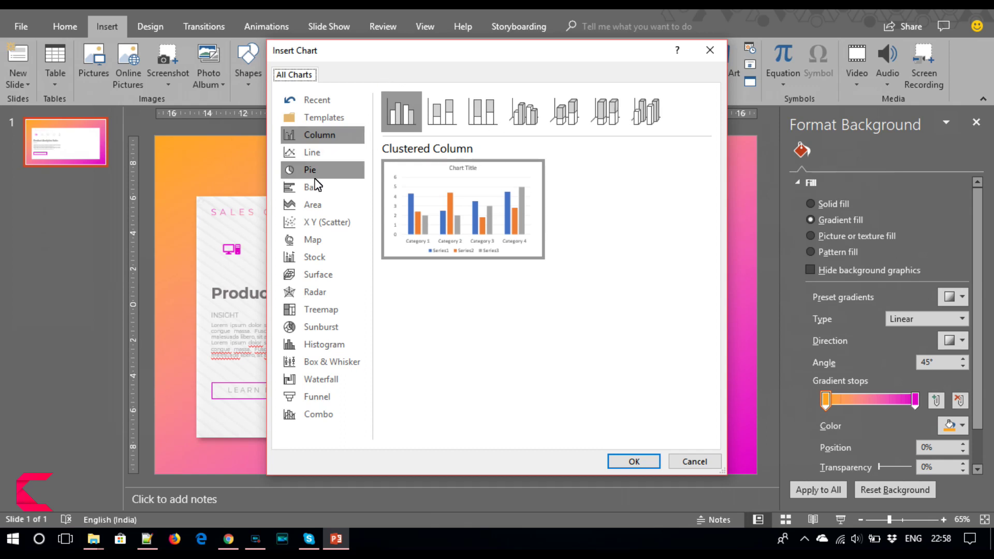
click(564, 114)
click(632, 462)
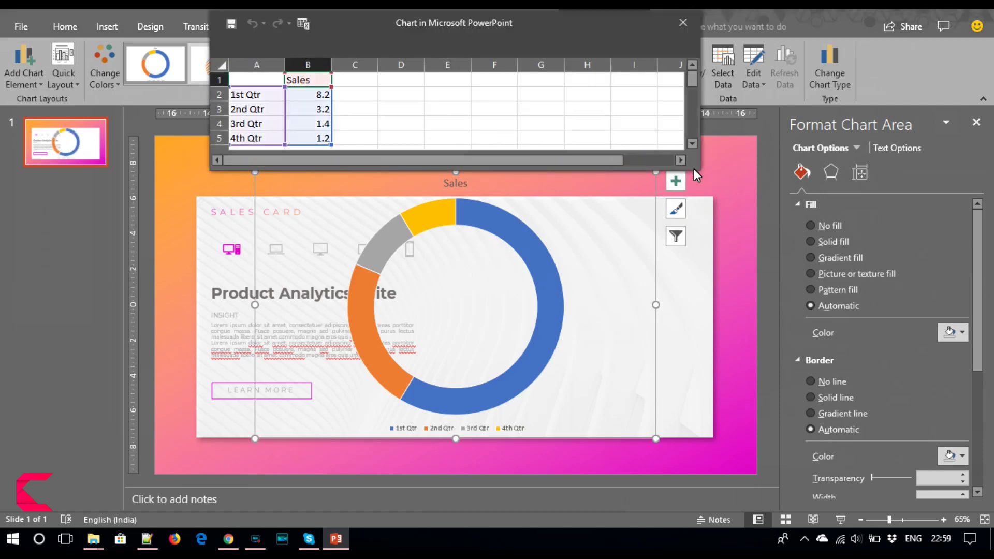
Enlarge the data sheet and delete the 3rd Qtr and 4th Qtr rows.
drag(698, 173, 768, 492)
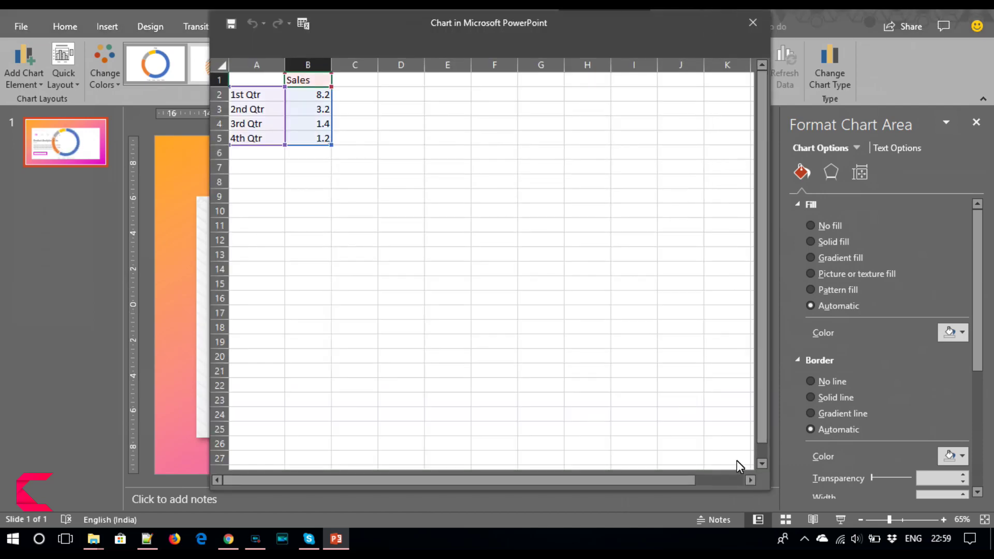
drag(219, 130, 219, 136)
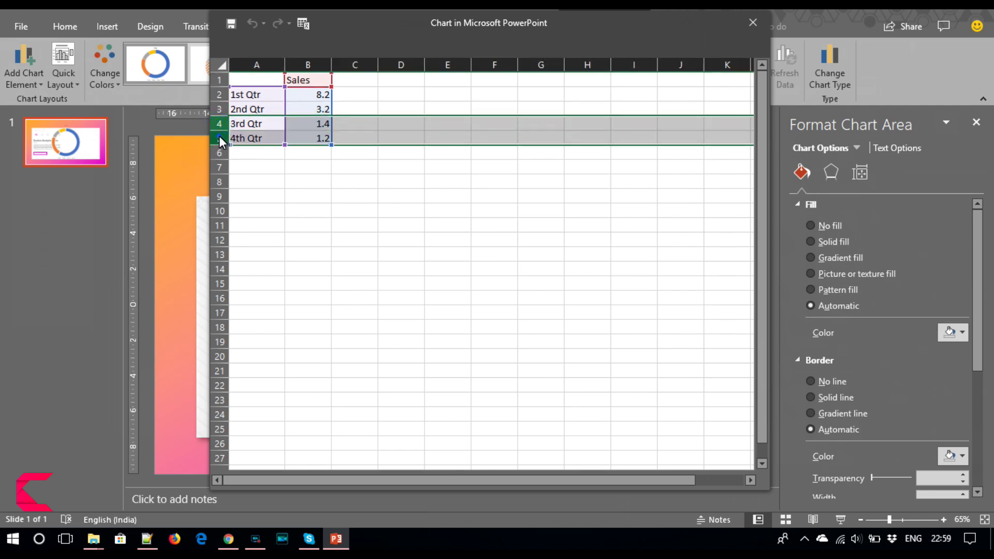
right_click(219, 136)
click(256, 254)
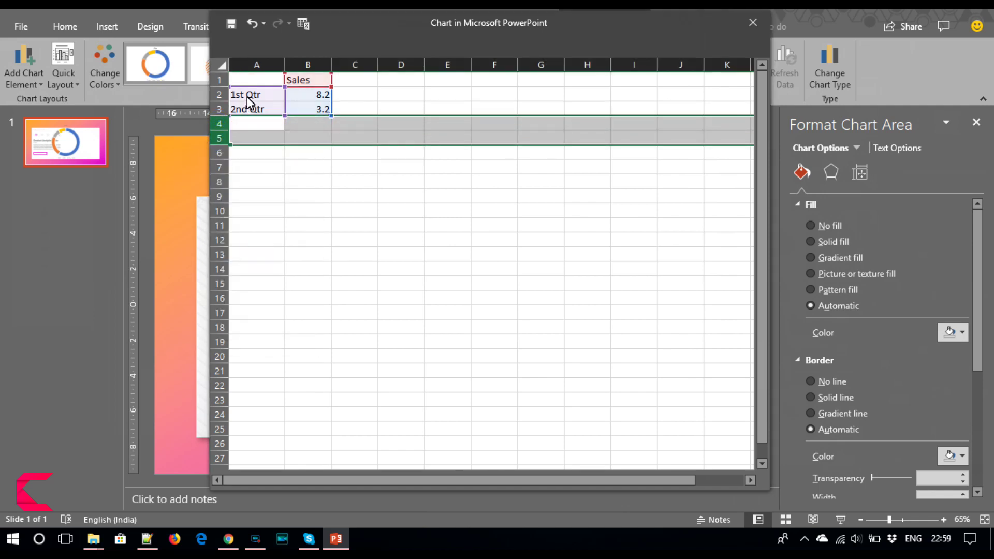
click(249, 97)
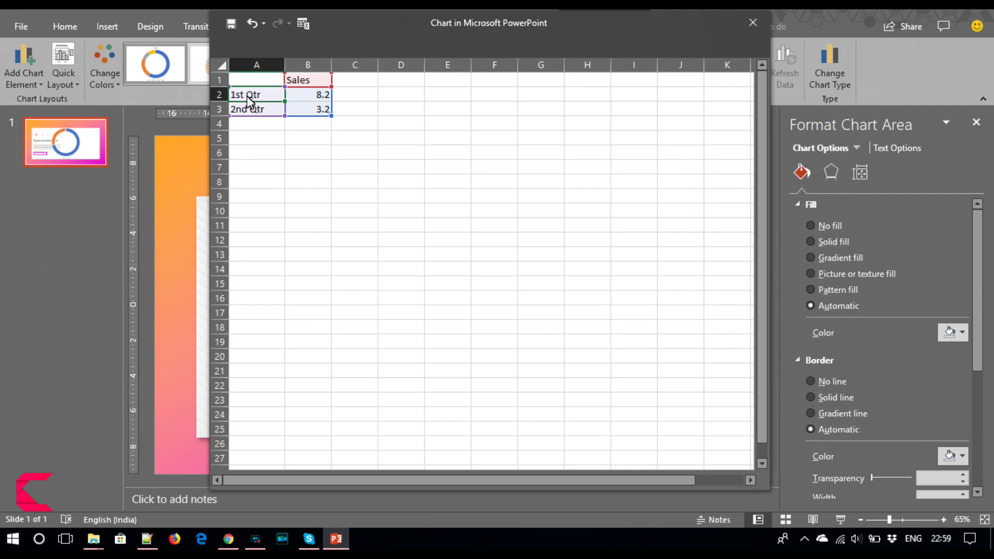
Insert a new column B before Sales headed Partition.
click(310, 65)
right_click(312, 65)
click(363, 165)
click(311, 93)
click(313, 82)
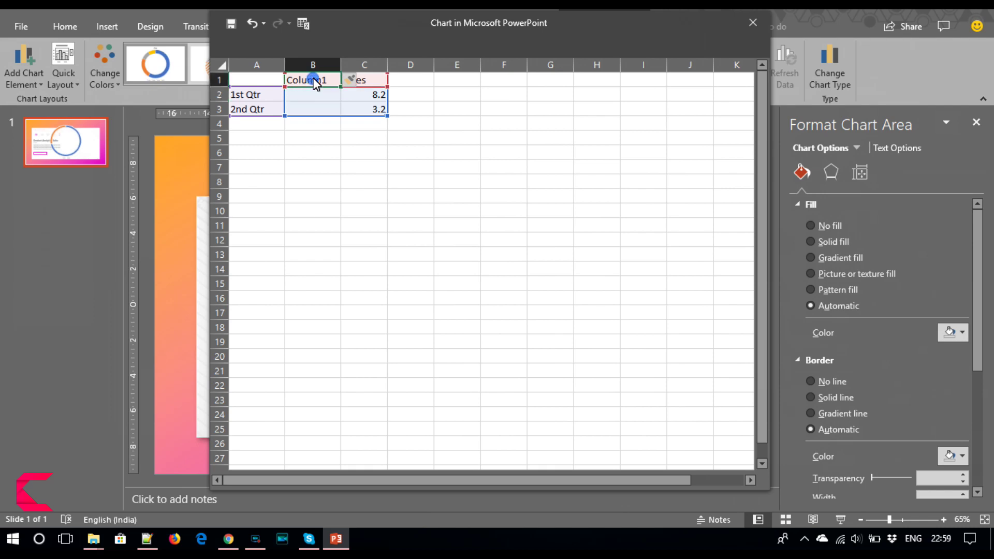
text(Partition)
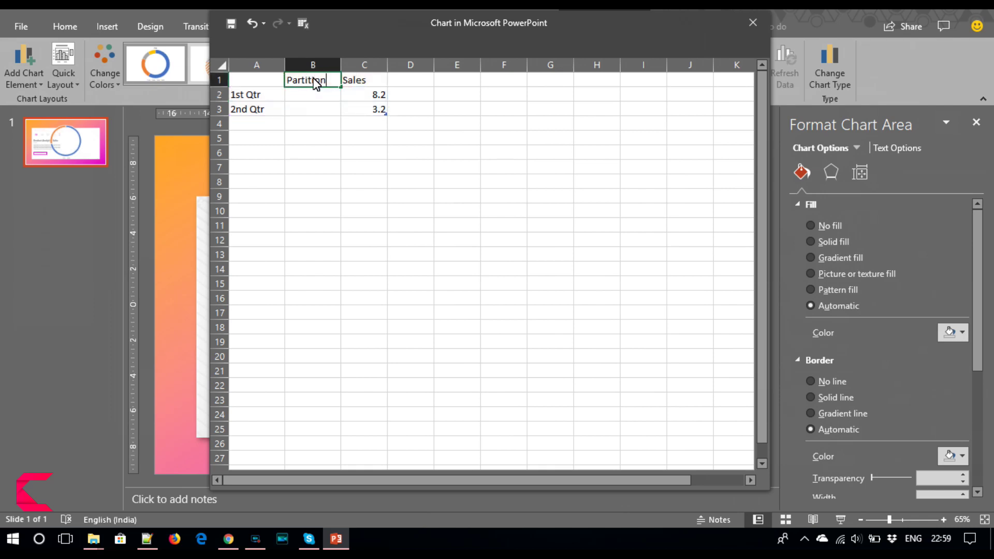
key(Return)
Fill Partition cells B2:B21 with 1.
text(1)
key(Return)
text(1)
key(ctrl+Return)
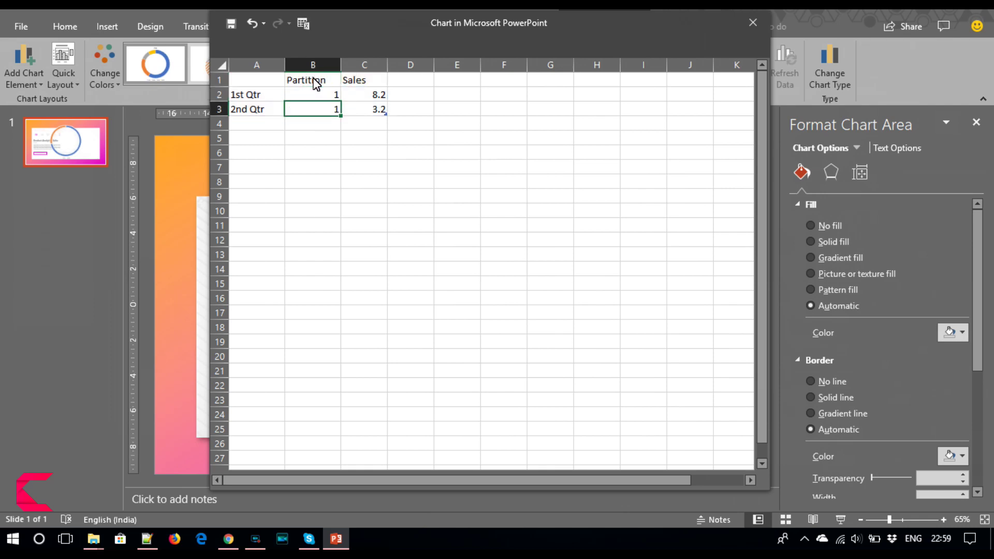
key(Up)
key(shift+Down)
key(ctrl+c)
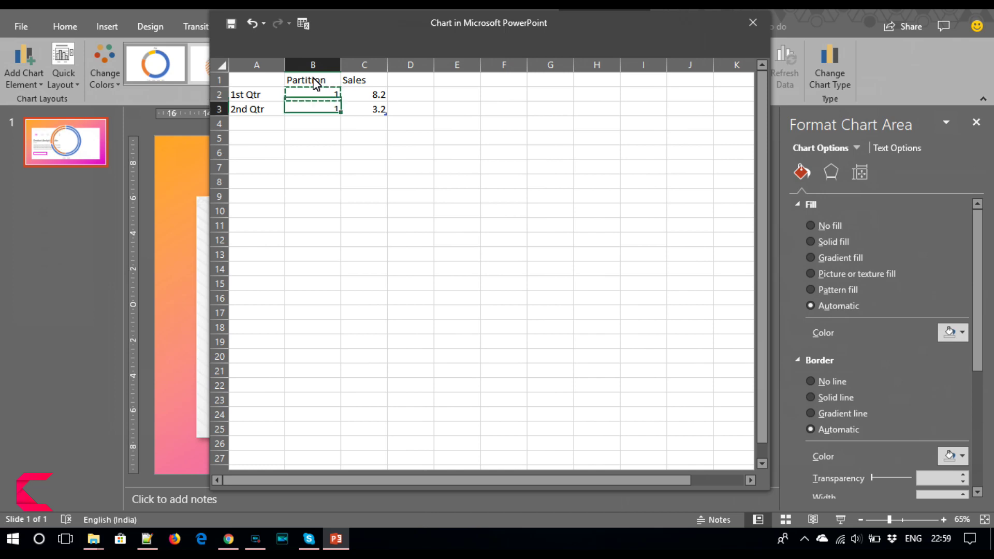
key(shift+Down)
key(shift+Down)
key(shift+Down)
key(shift+Down)
key(shift+Down)
key(shift+Down)
key(shift+Down)
key(shift+Down)
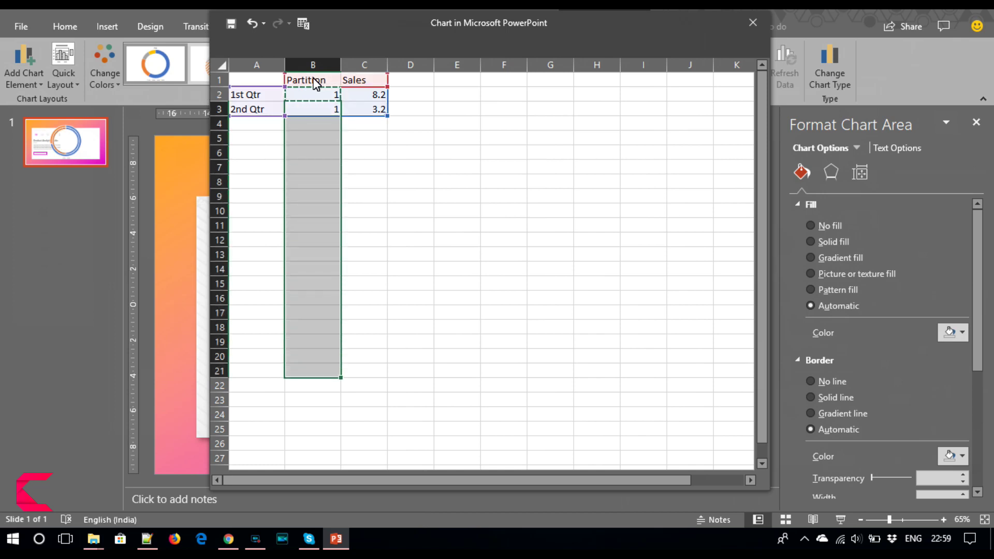
key(ctrl+v)
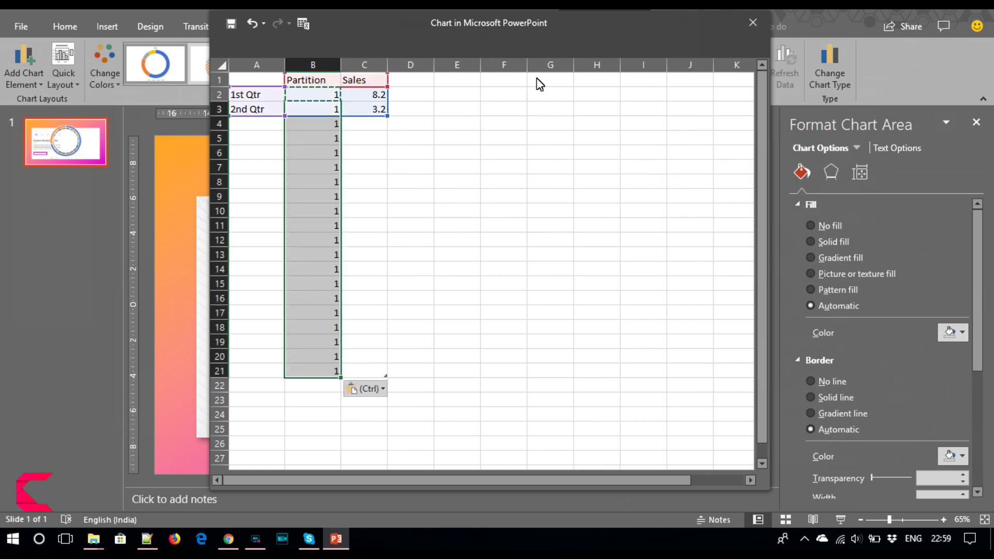
Change the Sales values to 65% and 35% and close the data sheet.
click(360, 97)
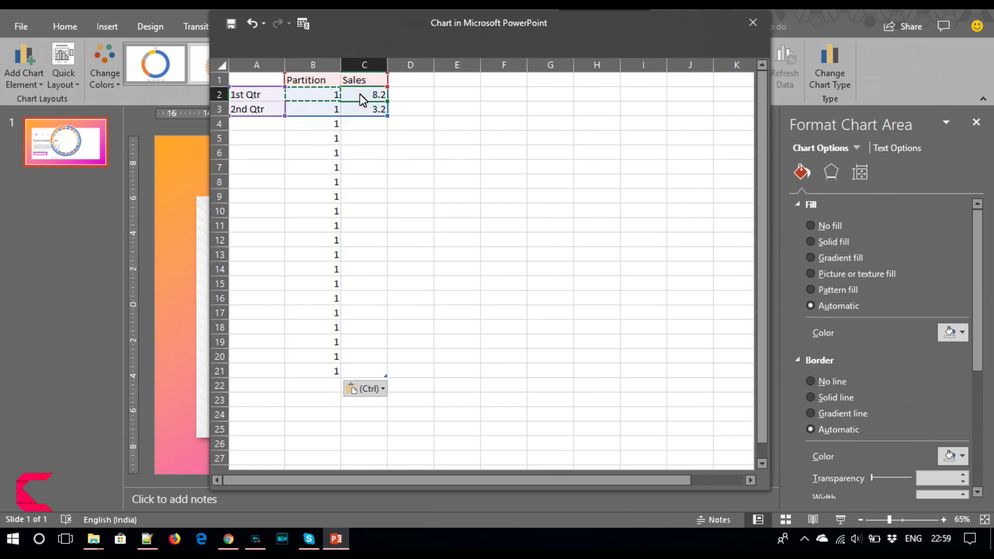
text(65)
key(Return)
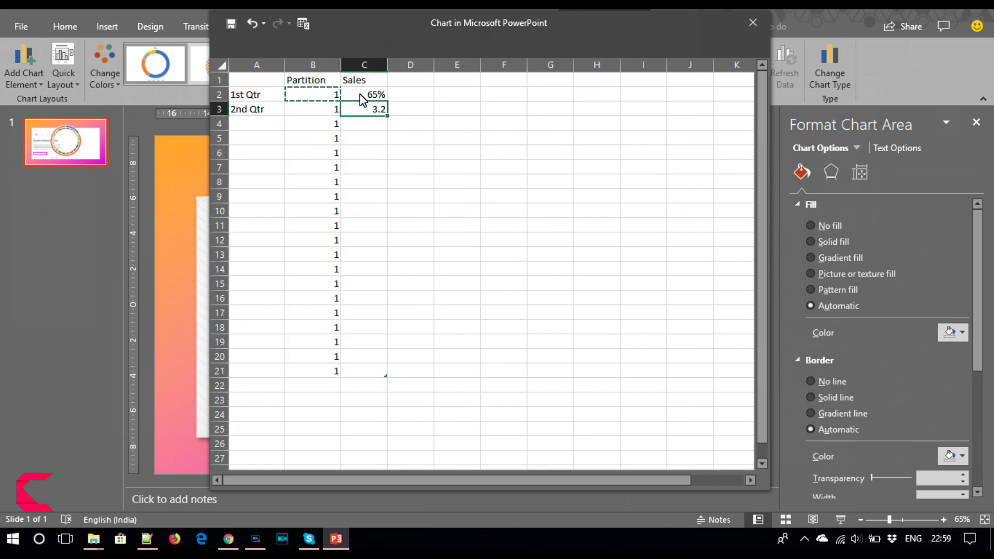
text(35)
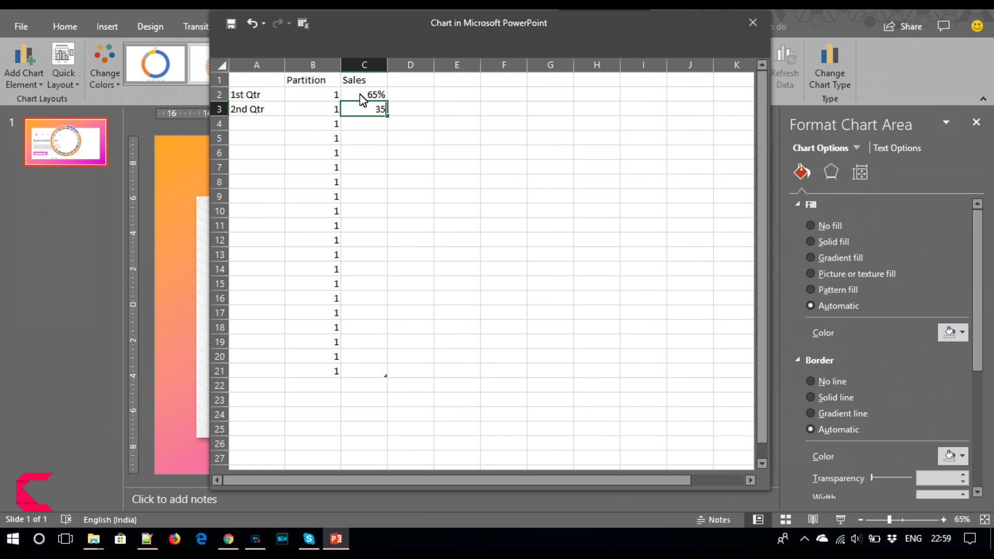
key(Return)
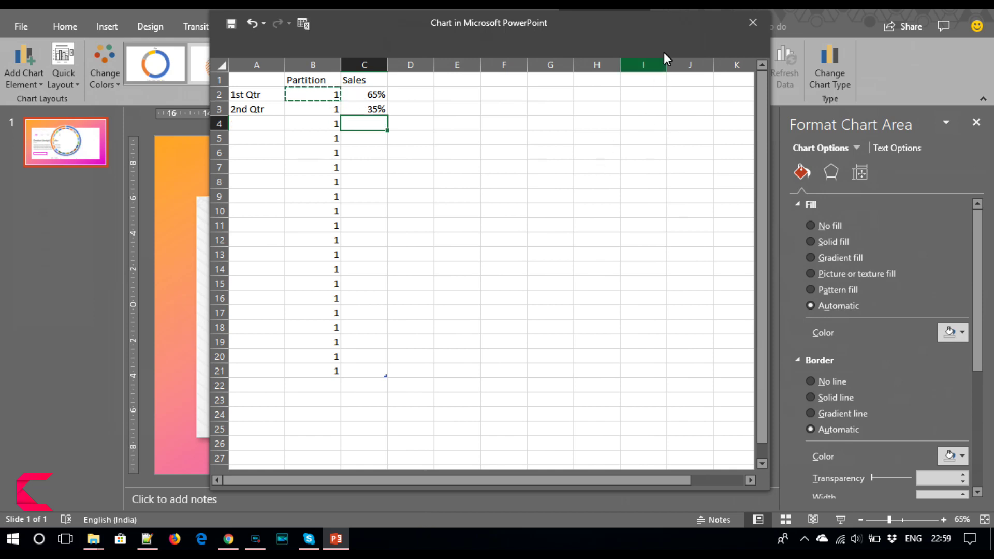
click(753, 22)
Give the inner Partition slices a solid white 2.75 pt outline.
click(540, 343)
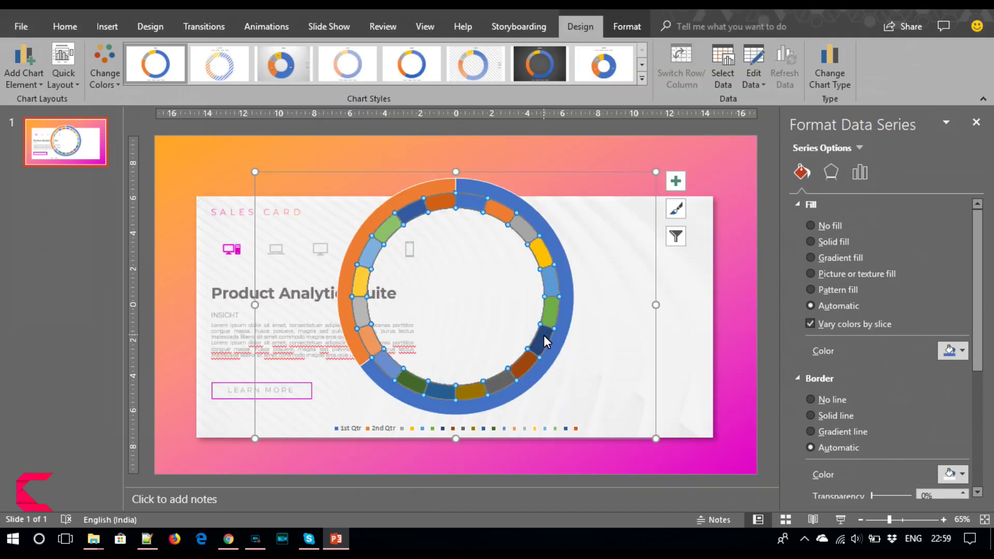
click(845, 416)
drag(979, 314, 985, 395)
click(963, 375)
click(963, 376)
click(963, 376)
click(964, 375)
click(963, 376)
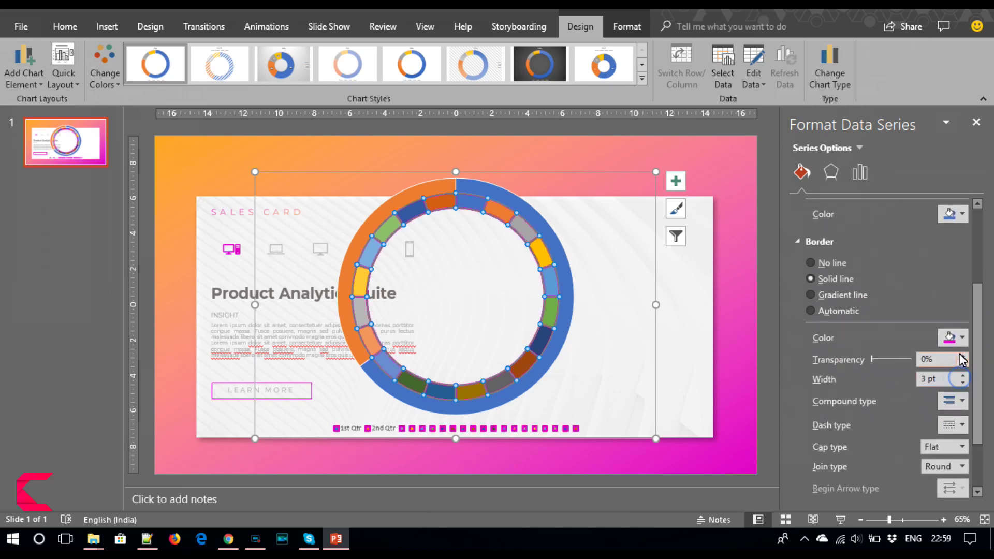
click(961, 338)
click(873, 371)
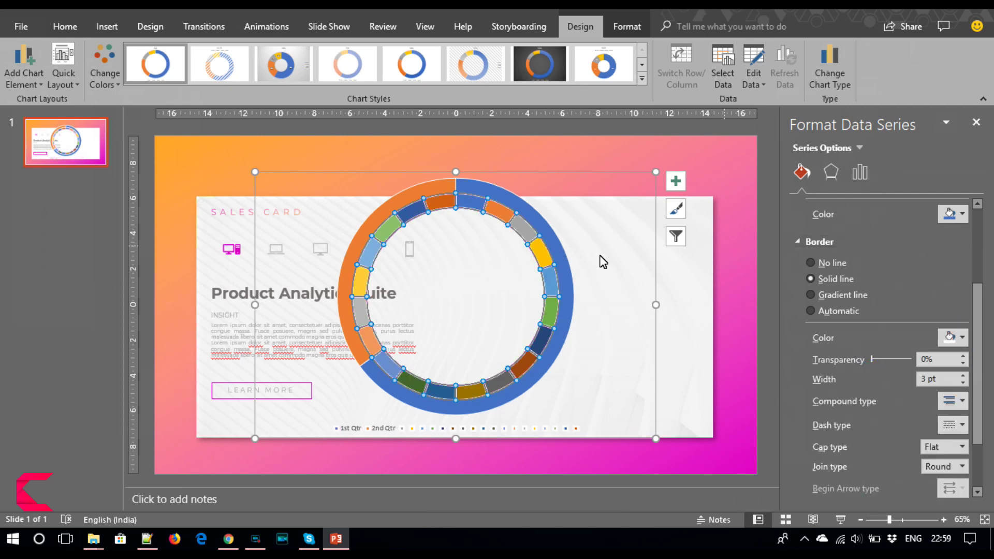
Move the Sales series onto the secondary axis through Change Series Chart Type.
click(570, 304)
right_click(570, 305)
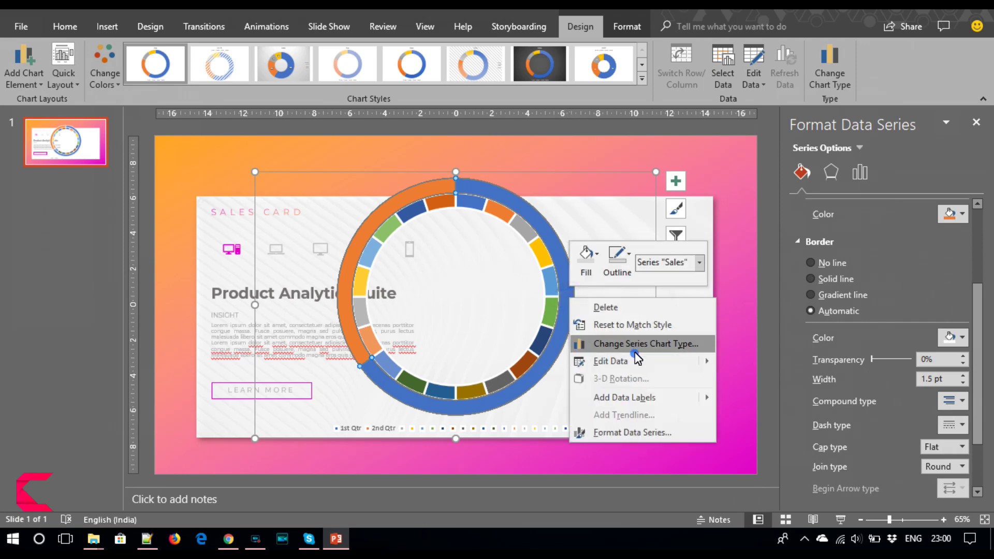
click(636, 344)
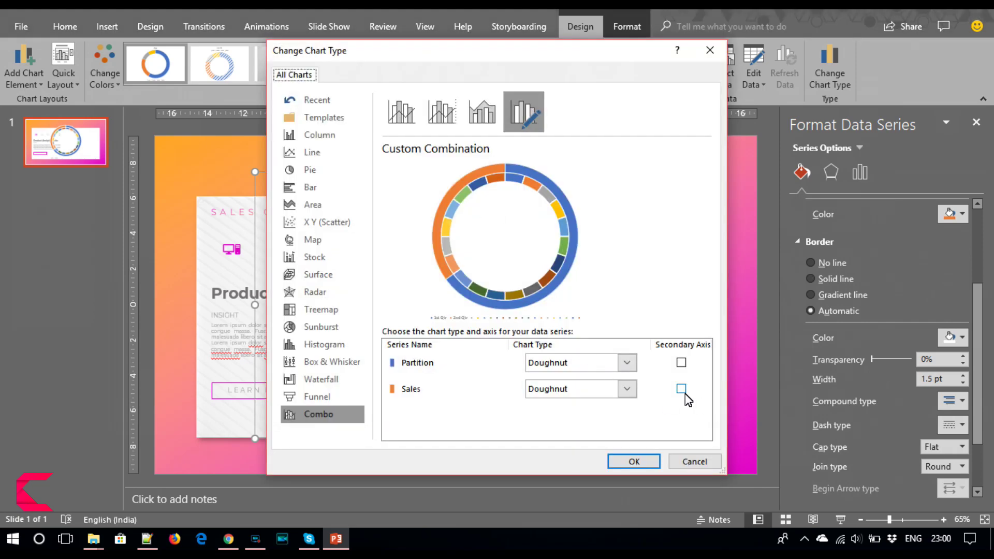
click(681, 388)
click(634, 461)
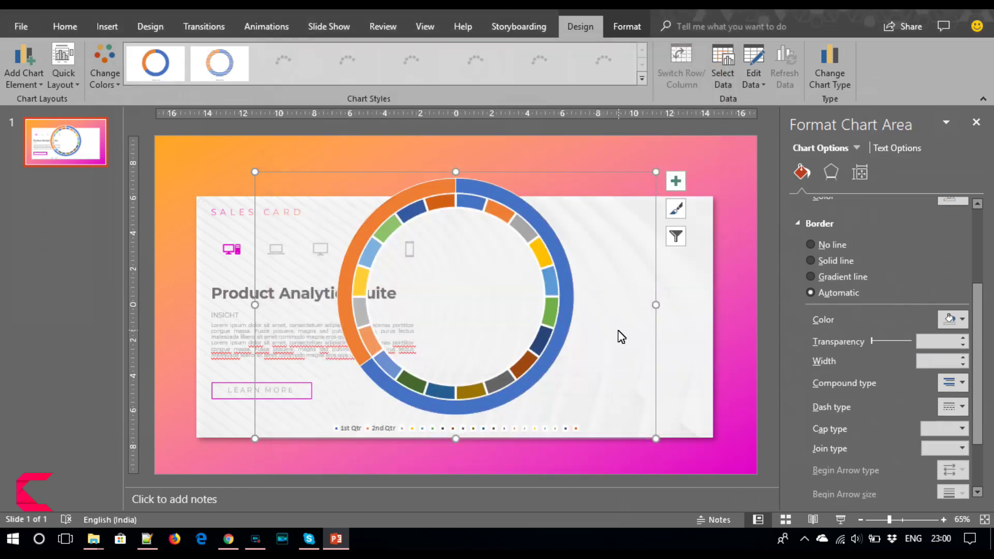
click(546, 310)
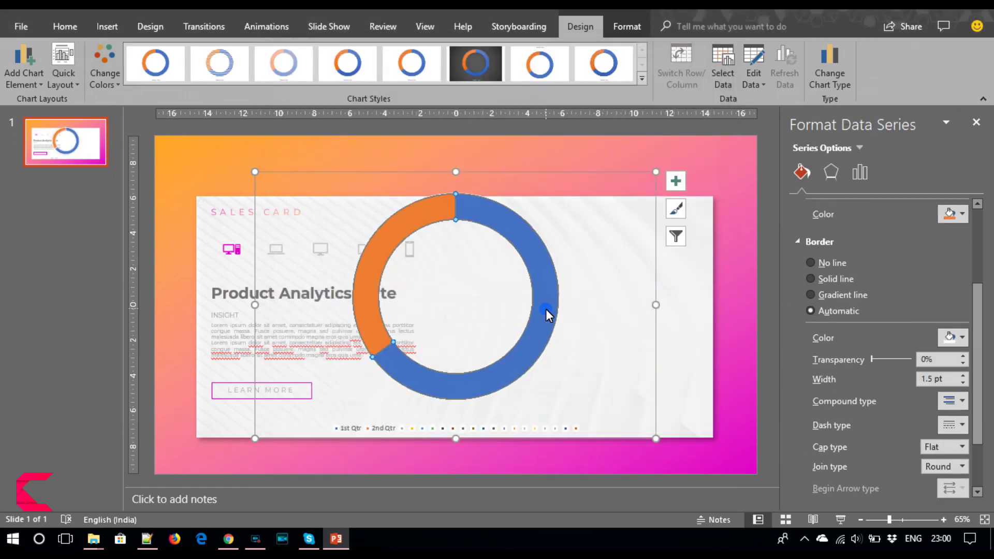
Remove the 1st Qtr slice's fill and make the 2nd Qtr slice semi-transparent white.
click(626, 26)
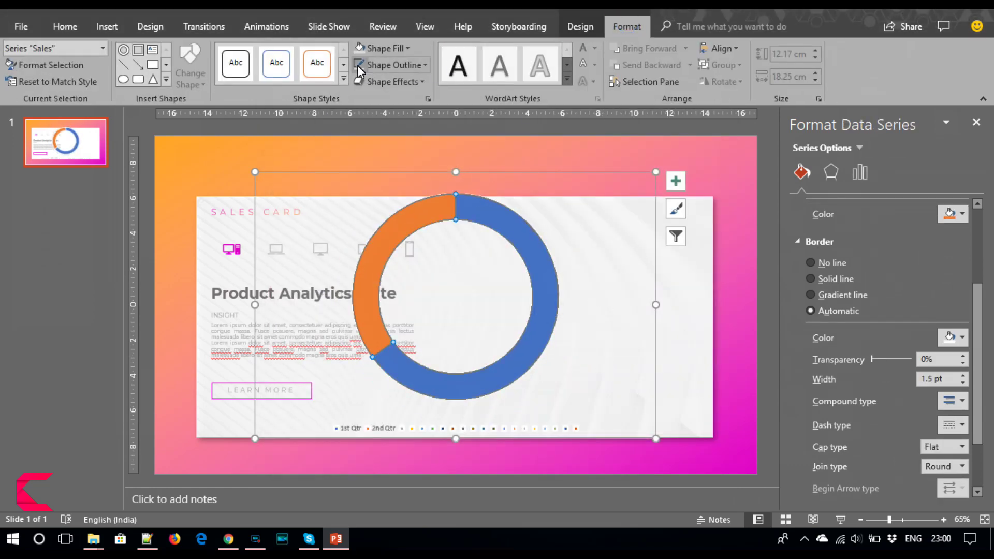
click(410, 213)
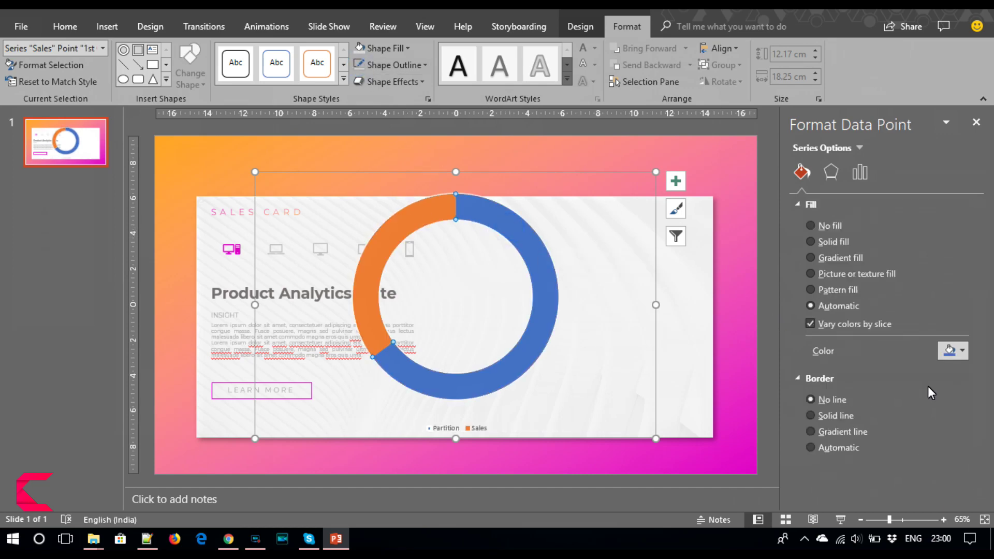
click(831, 226)
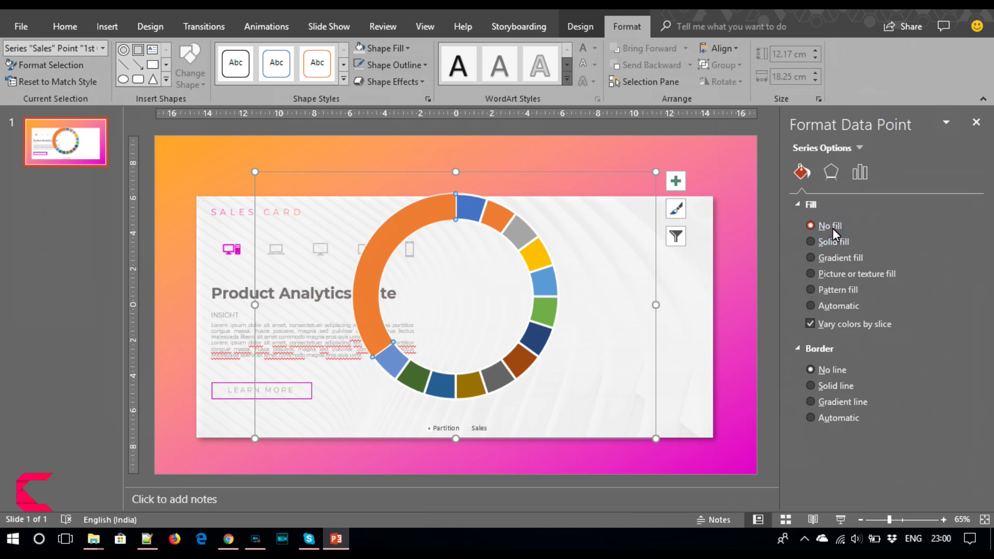
click(380, 255)
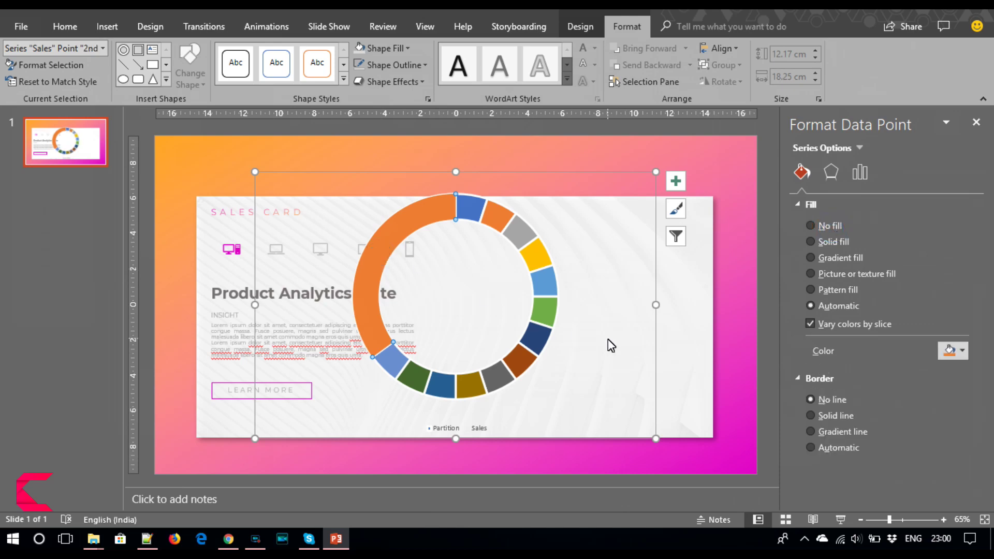
click(833, 242)
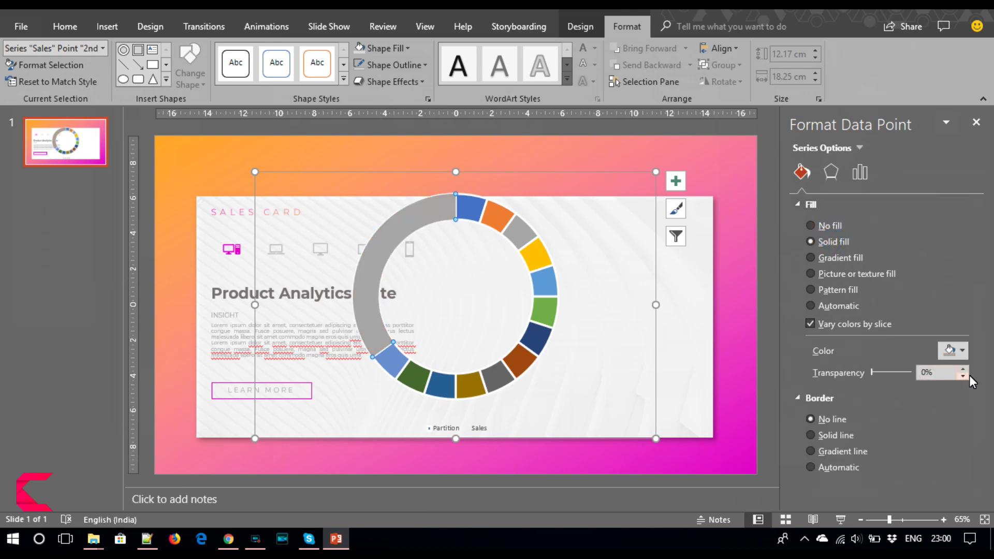
click(963, 352)
click(873, 195)
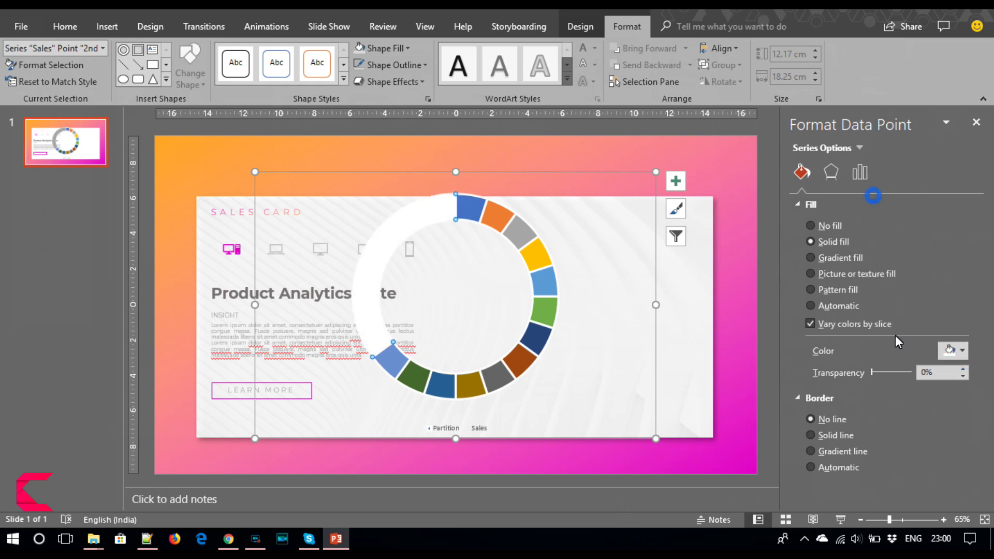
drag(874, 372, 879, 374)
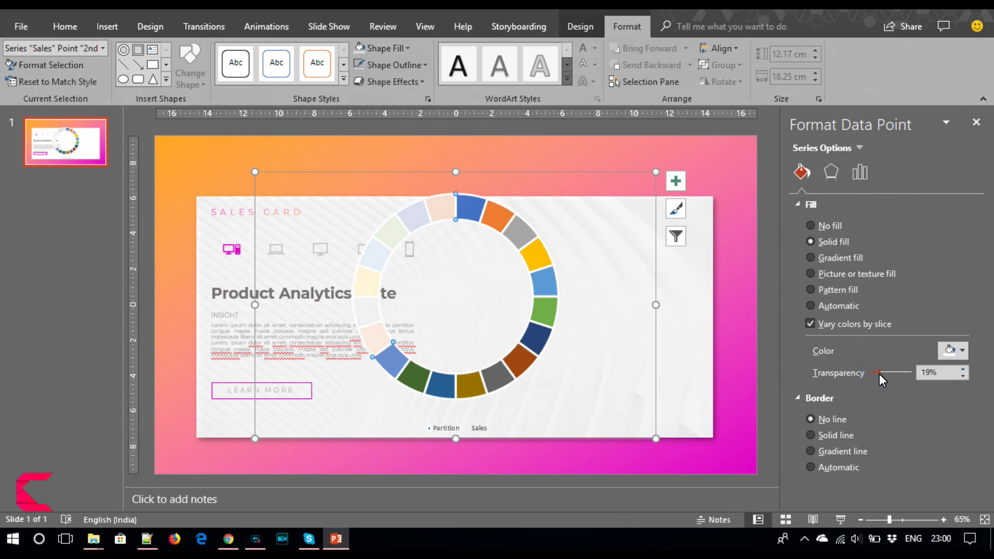
Reduce the Partition slice outlines to 1 pt.
click(539, 343)
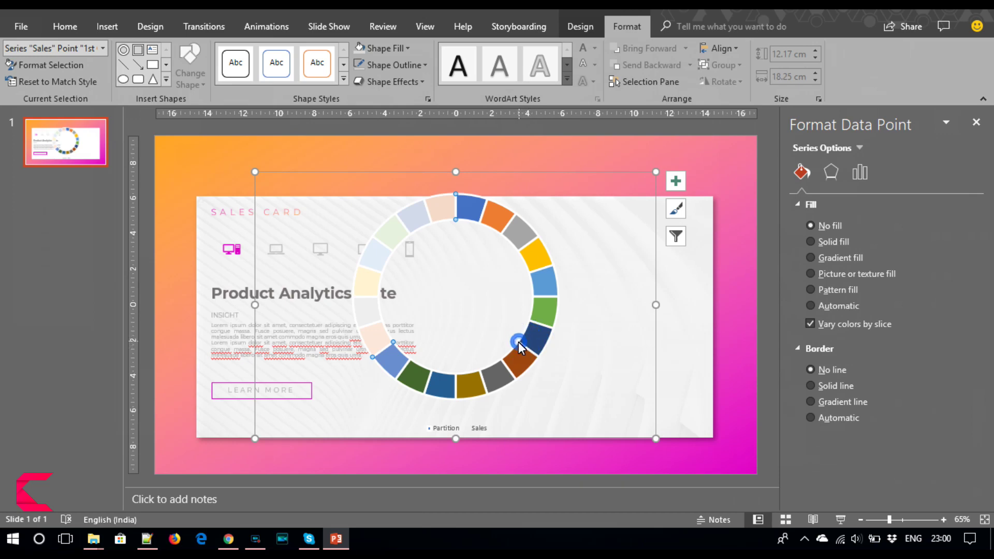
click(518, 342)
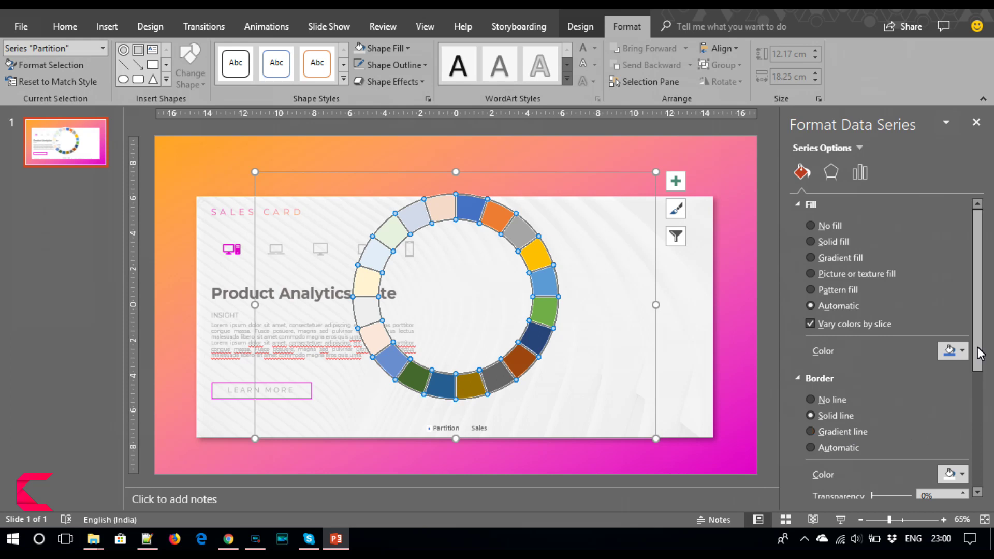
drag(980, 357, 980, 439)
click(962, 371)
click(963, 371)
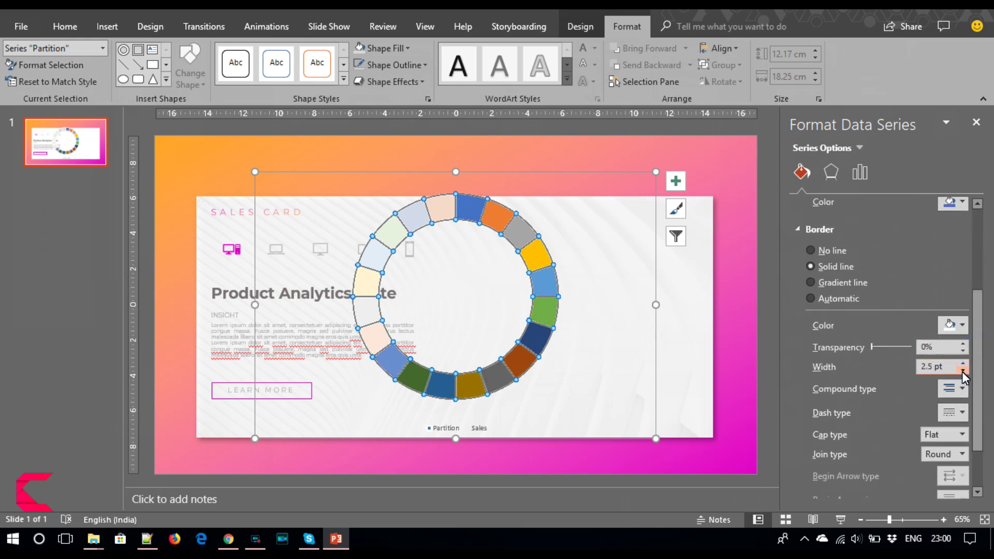
click(962, 371)
click(962, 370)
drag(977, 316, 989, 310)
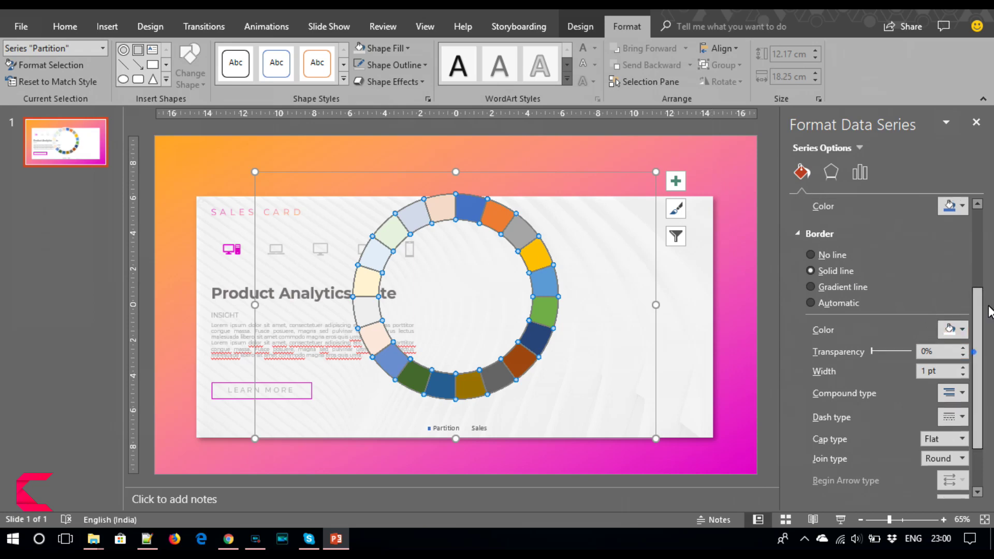
scroll(880, 260, up, 5)
Fill the Partition slices solid purple and move the chart right and down.
click(828, 242)
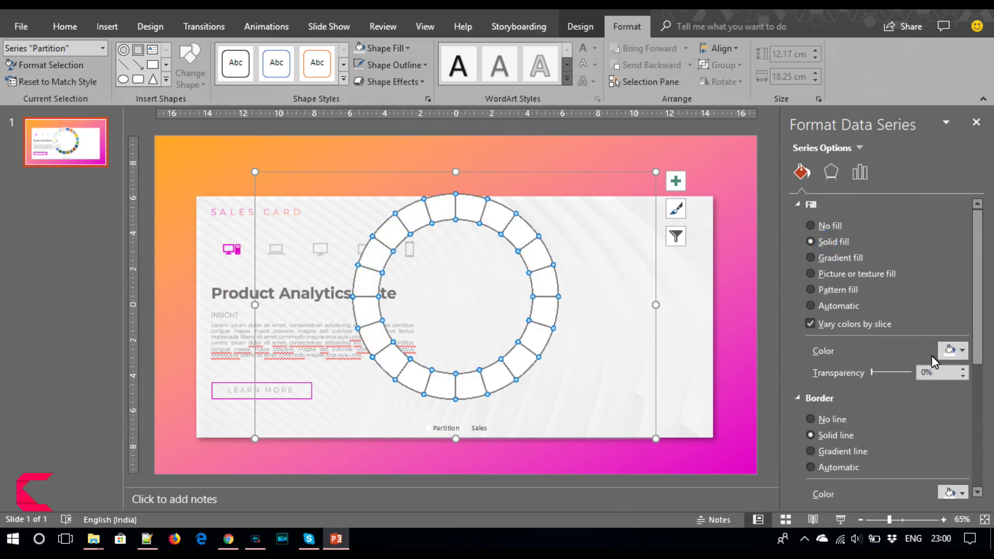
click(961, 351)
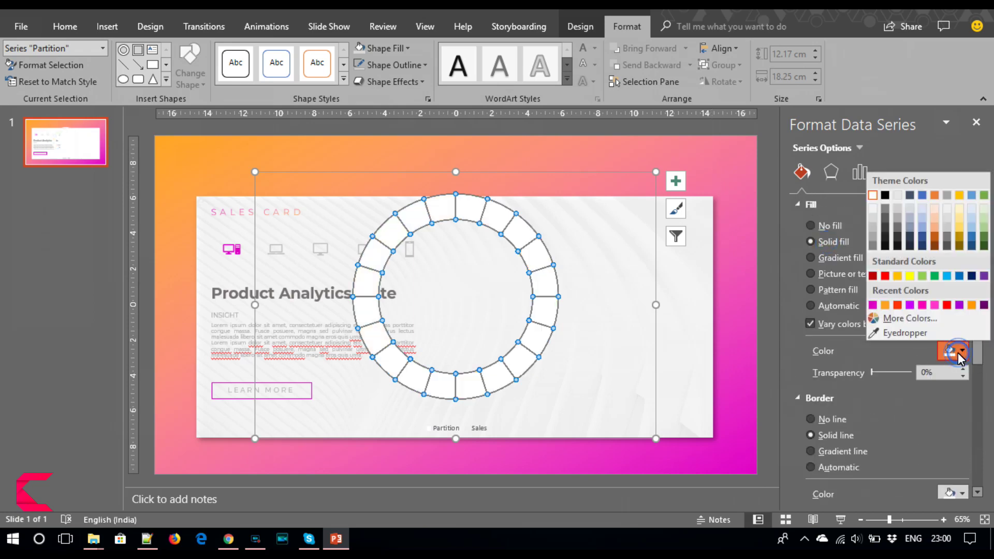
click(908, 307)
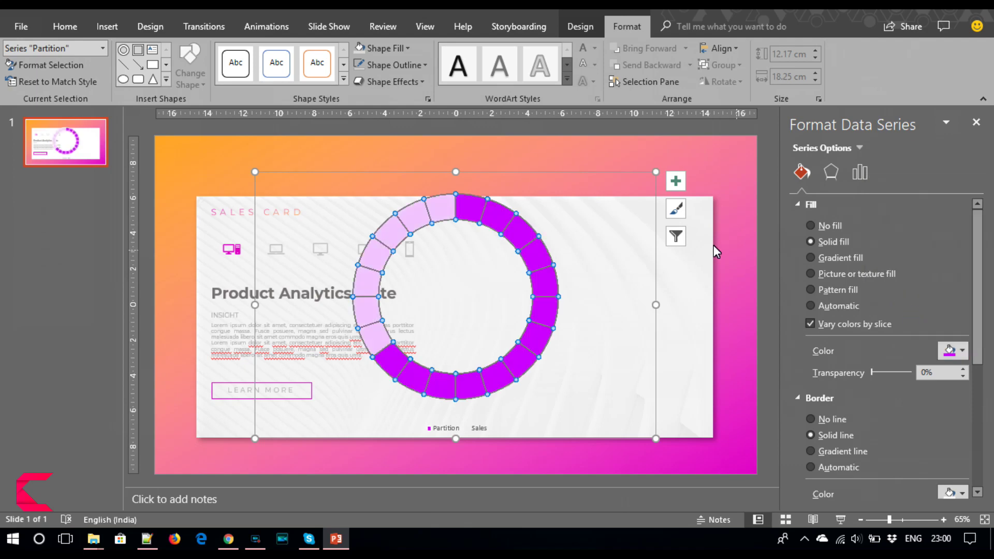
drag(541, 177, 652, 207)
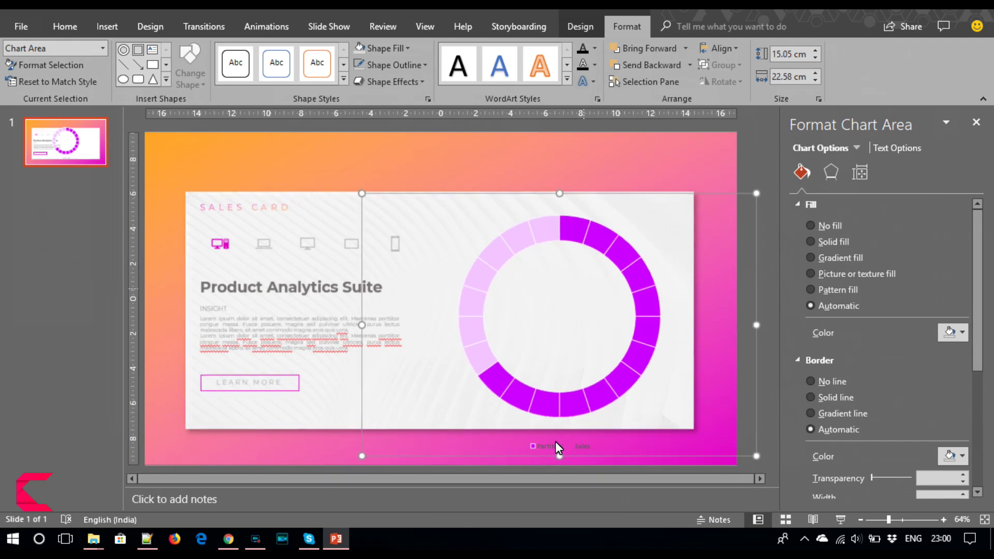
Resize the doughnut chart to 12.54 × 14.8 cm and position it in the card's right half.
click(559, 447)
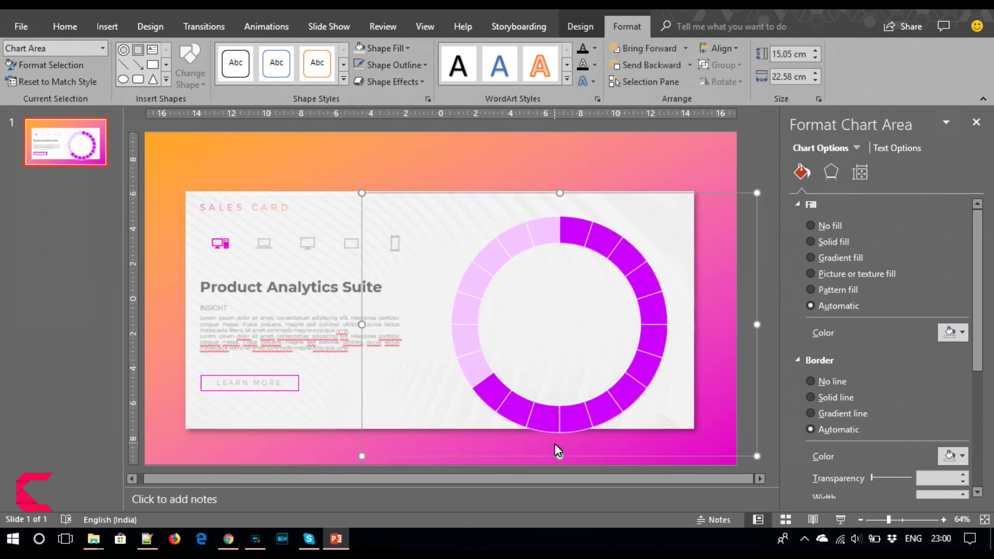
drag(622, 201, 623, 187)
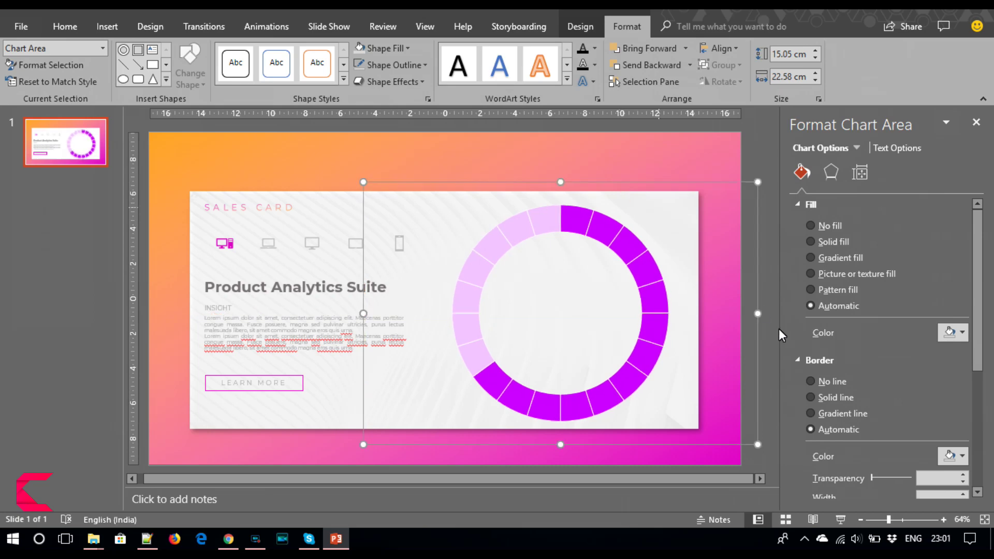
drag(763, 316, 691, 317)
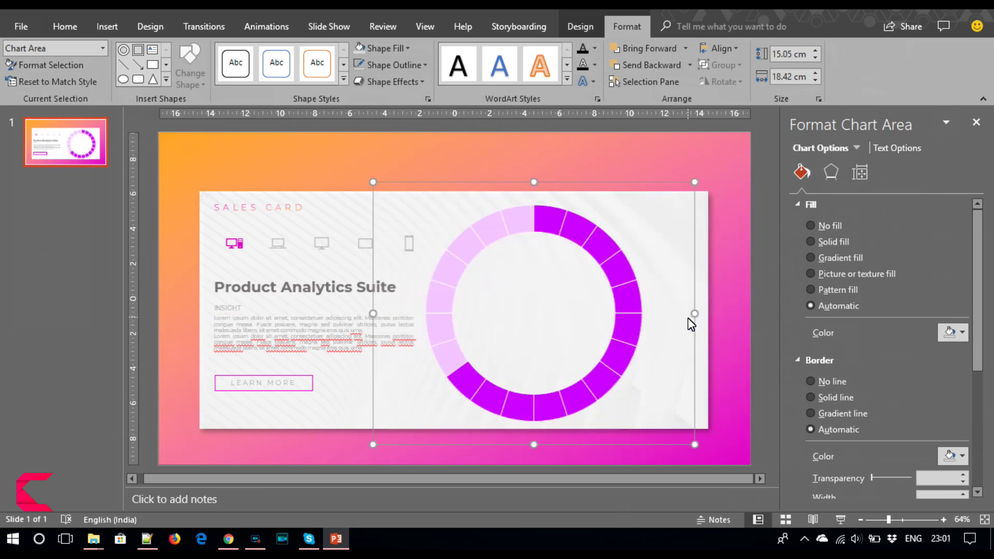
drag(589, 182, 627, 187)
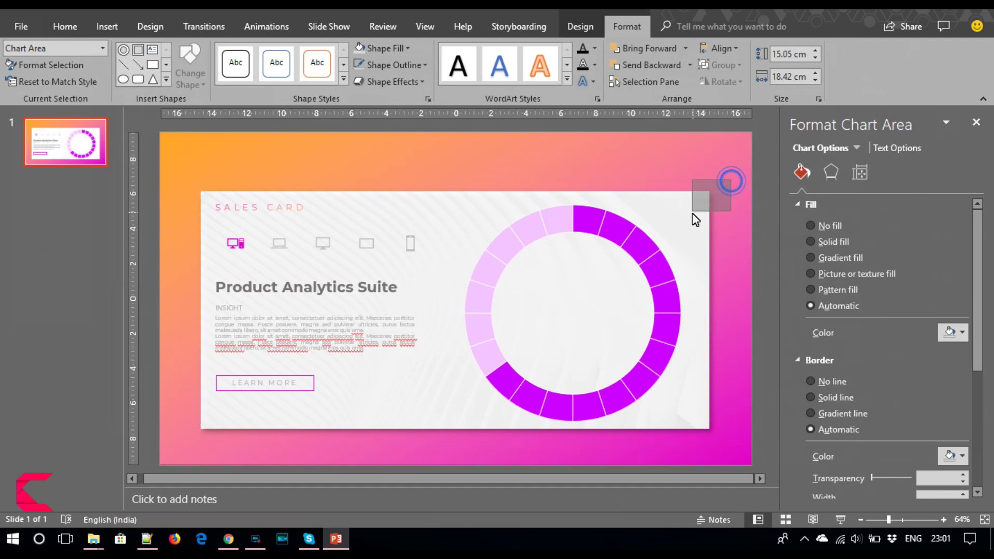
click(632, 240)
click(721, 178)
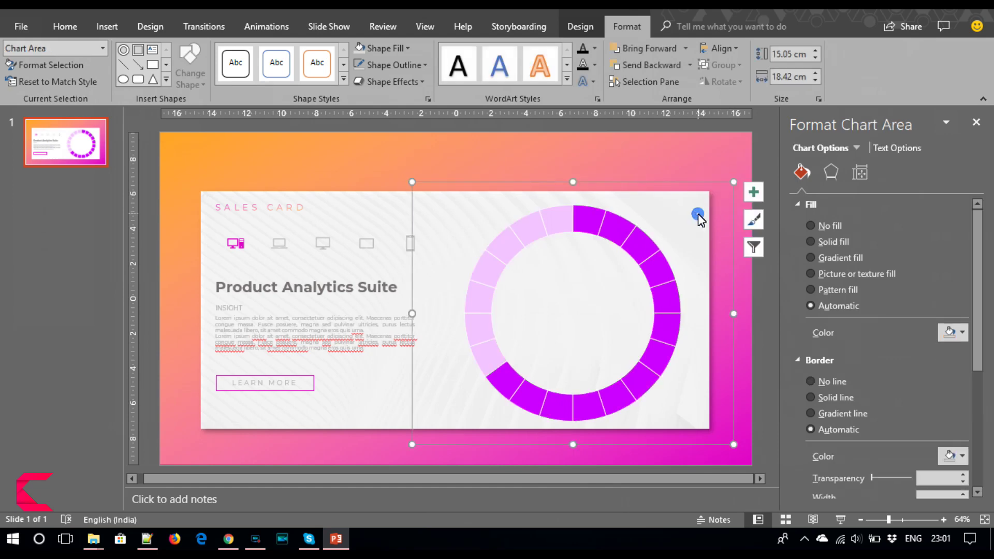
mouse_move(734, 182)
mouse_down()
mouse_move(692, 210)
mouse_move(682, 205)
mouse_up()
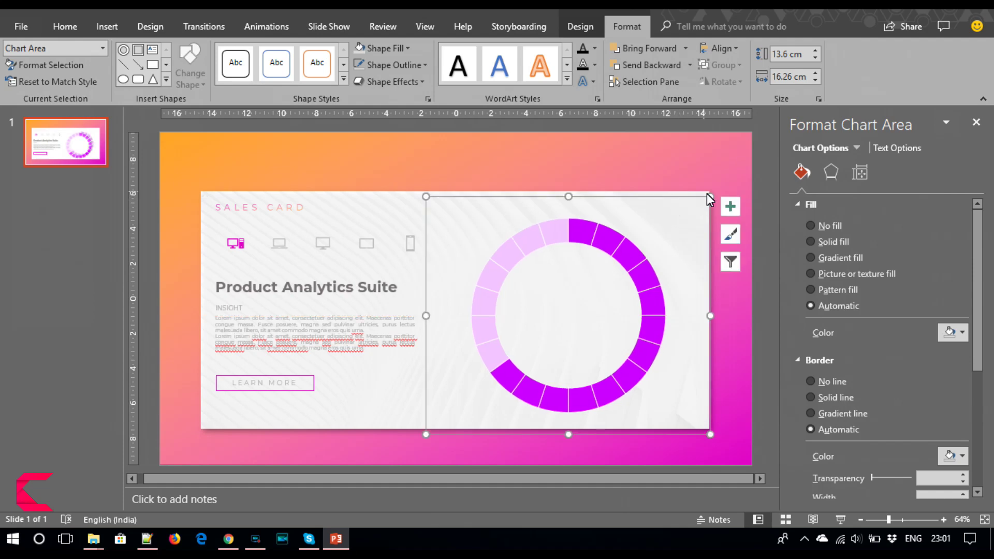
drag(708, 196, 672, 214)
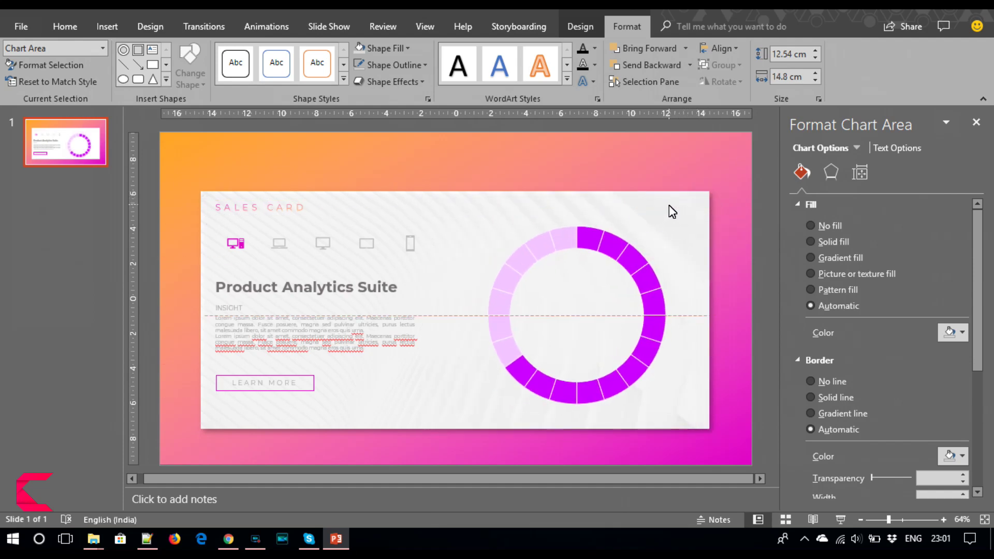
click(106, 26)
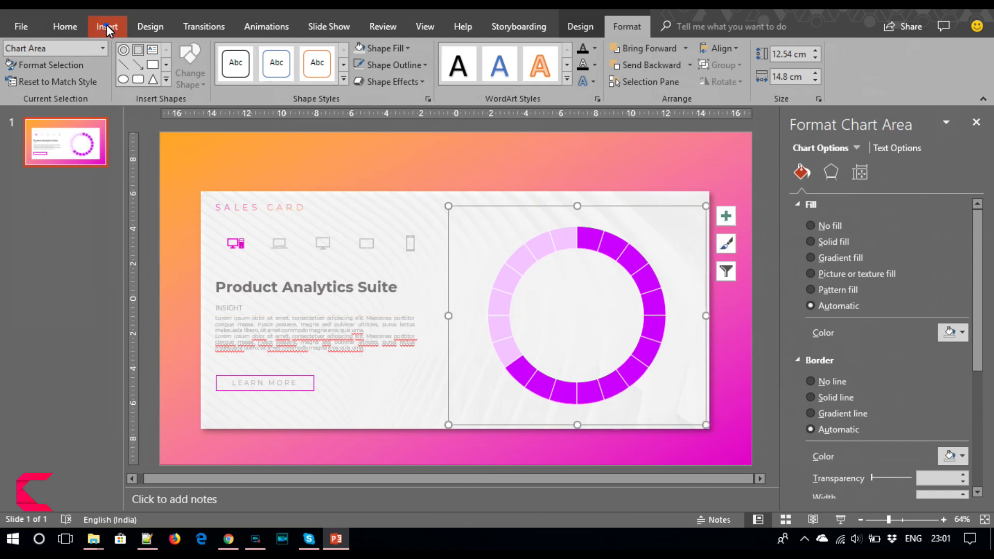
click(248, 77)
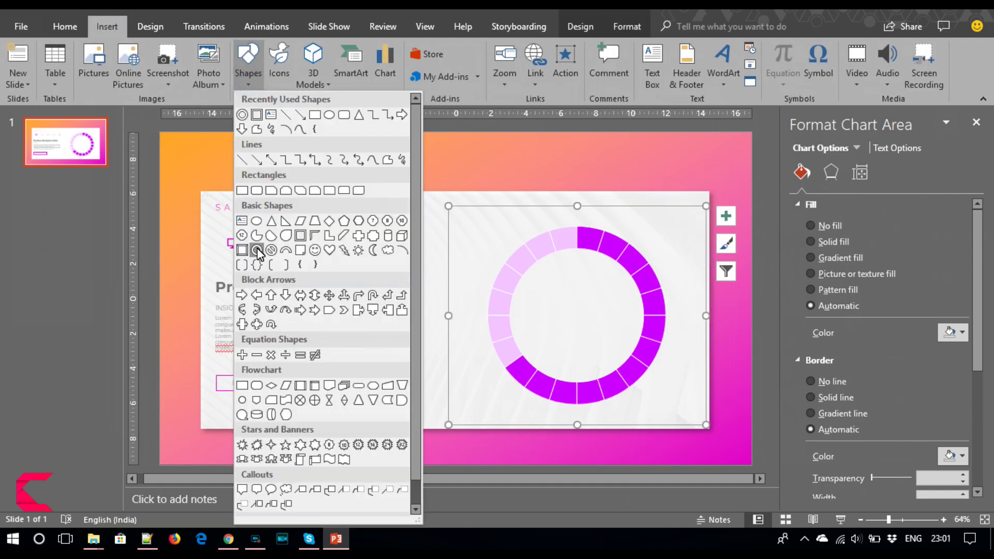
click(256, 250)
drag(496, 247, 614, 343)
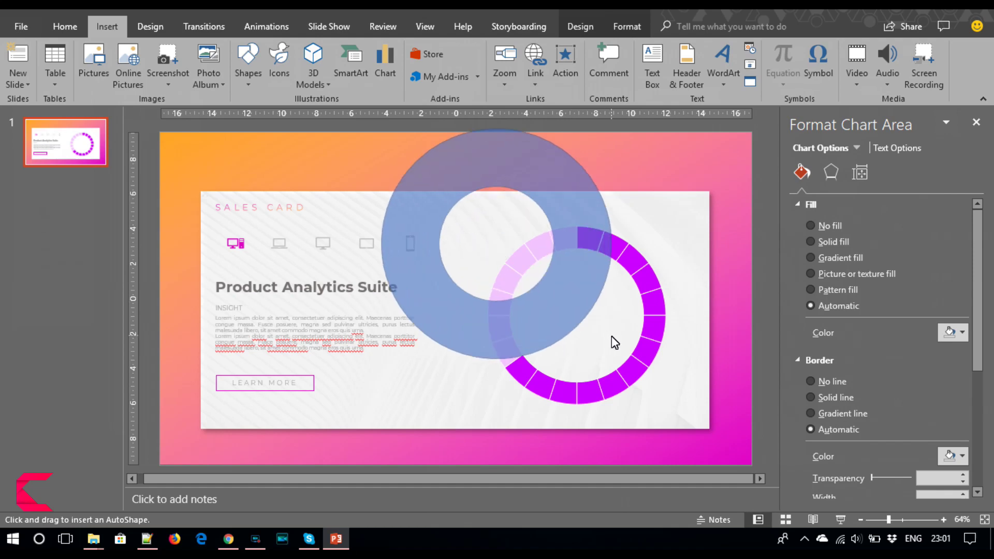
drag(495, 241, 561, 315)
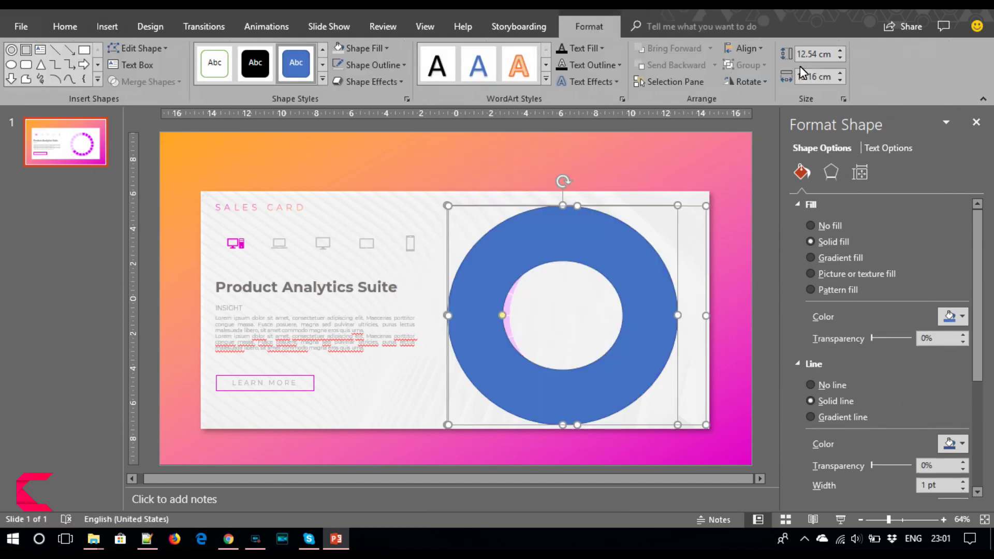
click(839, 58)
click(839, 58)
click(841, 80)
click(841, 80)
click(842, 79)
click(842, 77)
click(842, 75)
click(842, 74)
drag(610, 248, 620, 247)
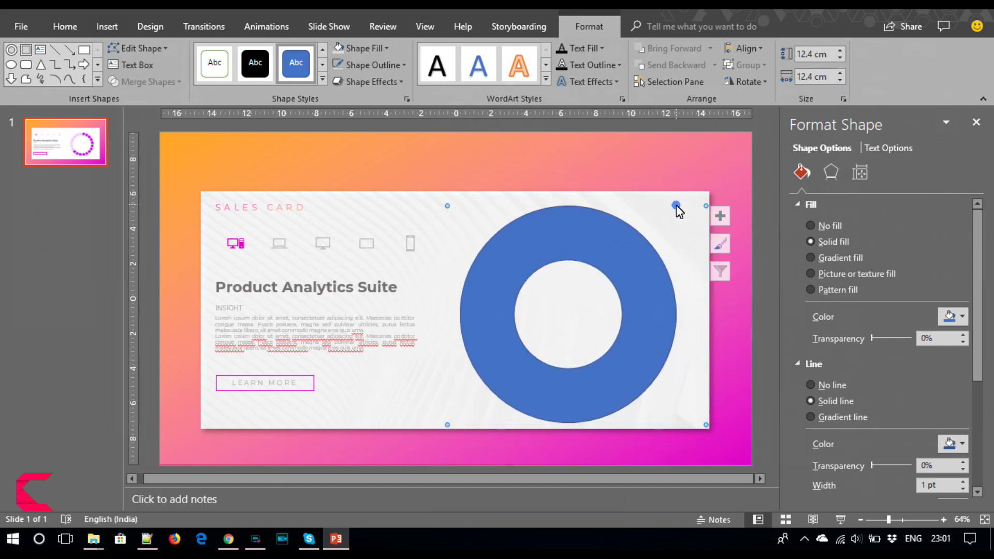
click(676, 206)
click(676, 210)
drag(676, 207, 674, 193)
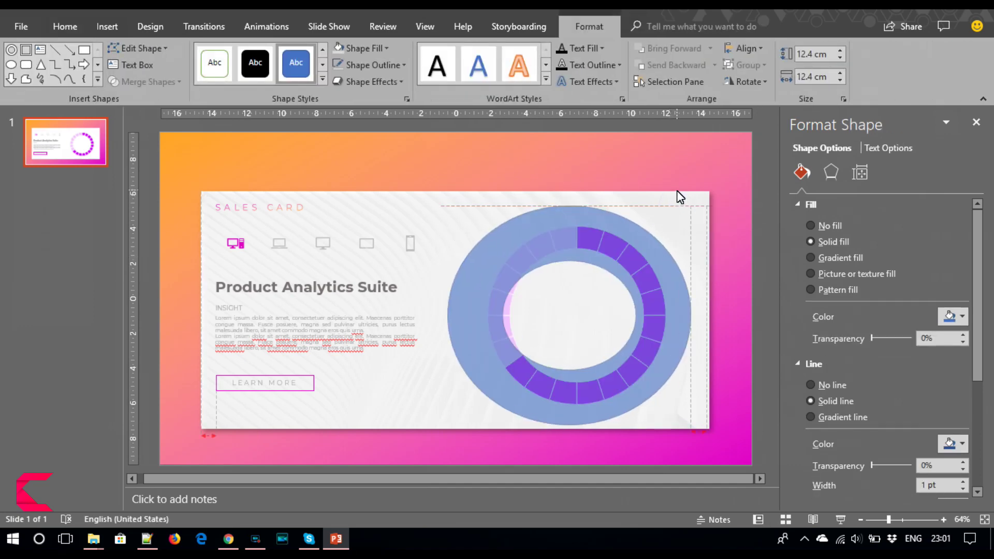
drag(675, 193, 676, 193)
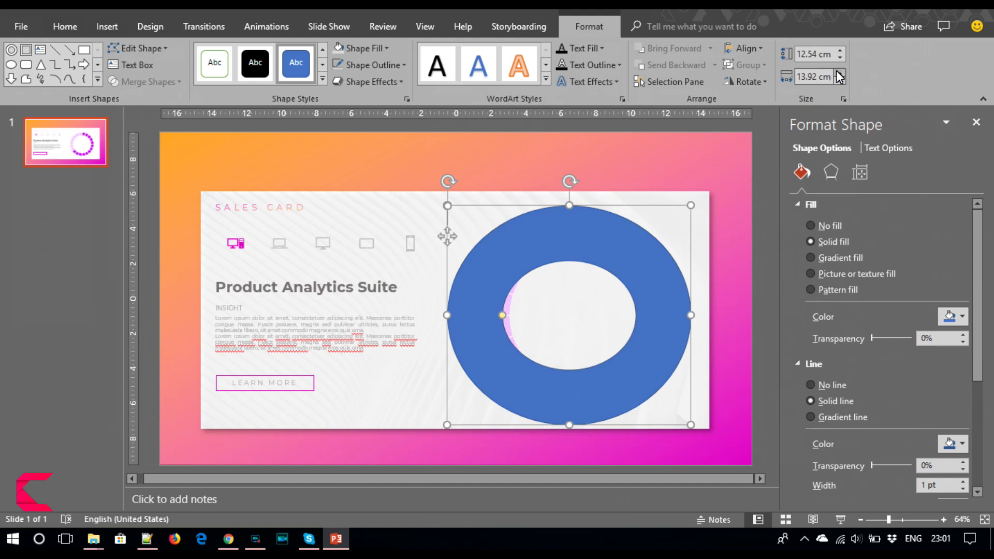
click(840, 49)
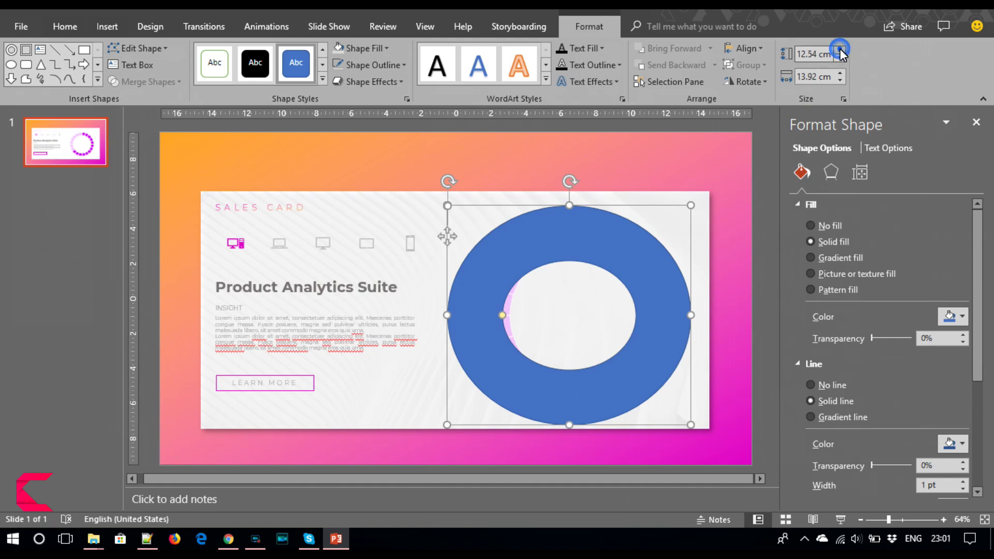
click(738, 260)
click(611, 254)
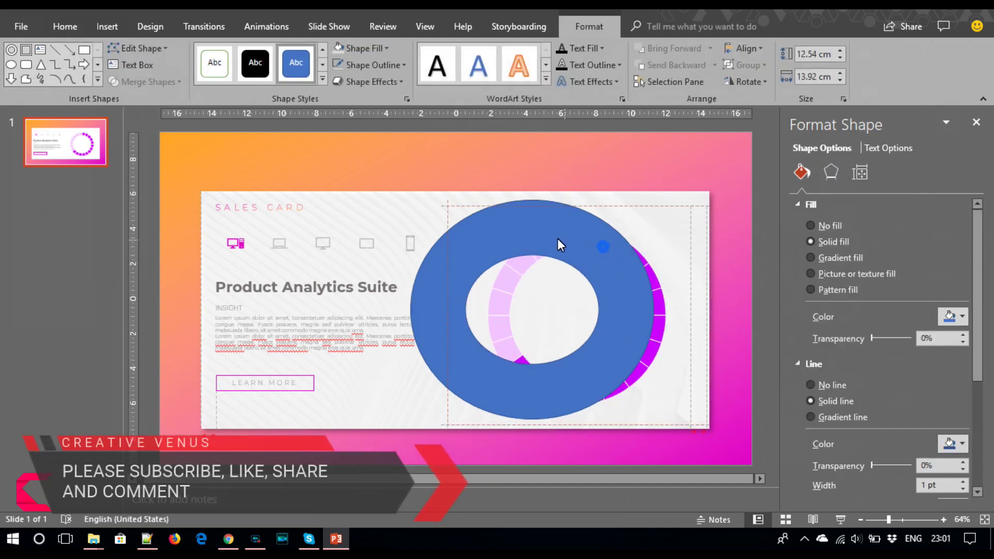
click(560, 242)
click(761, 307)
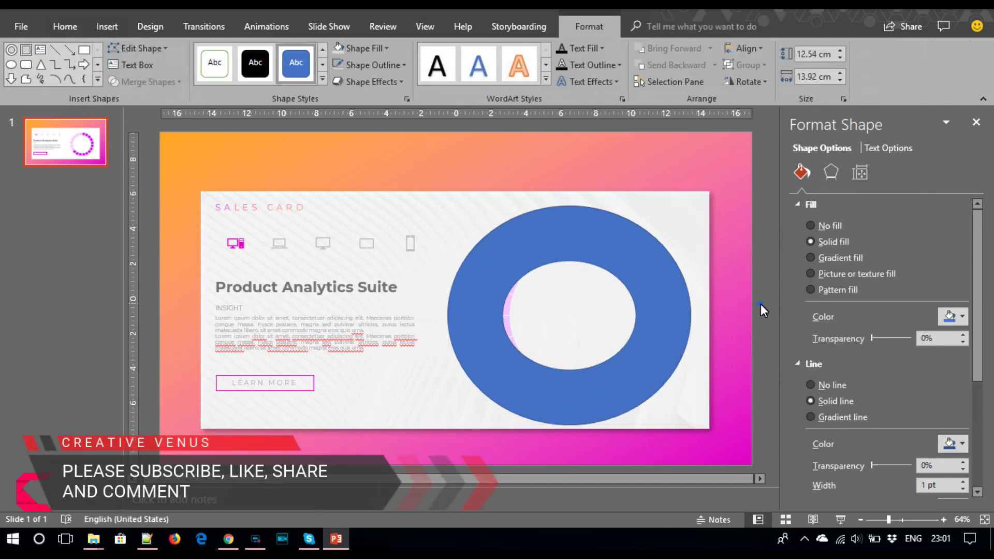
click(664, 311)
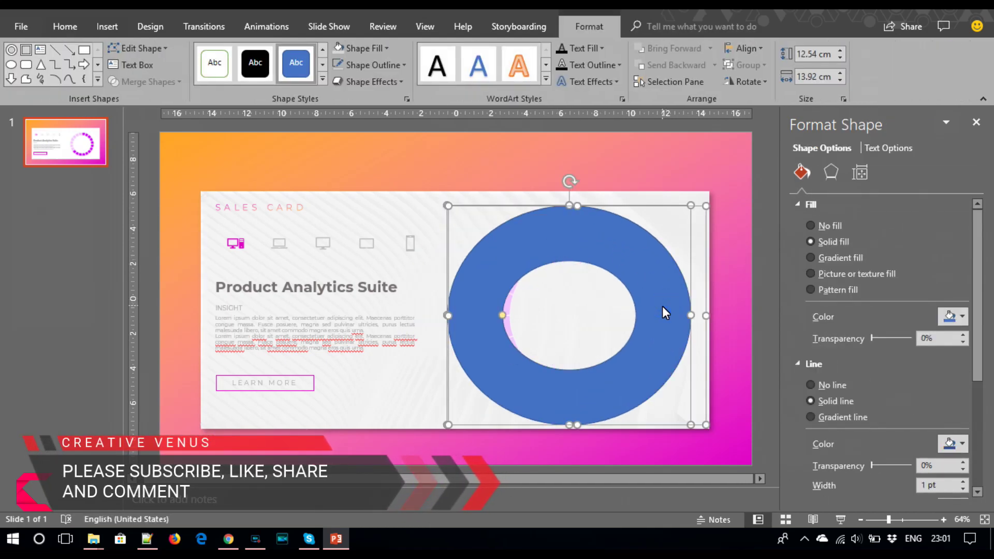
key(shift+Left)
key(shift+Left)
key(shift+Left)
key(Delete)
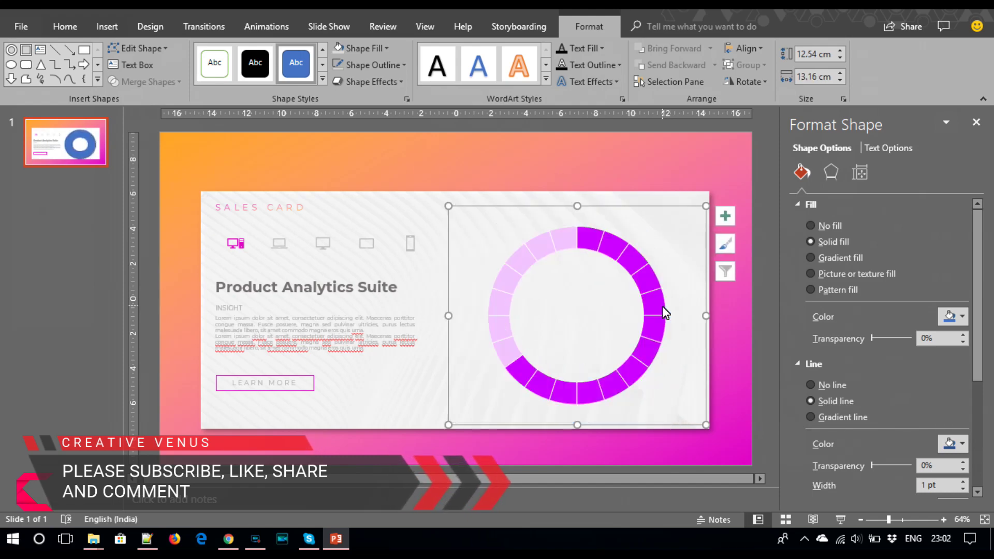
click(721, 316)
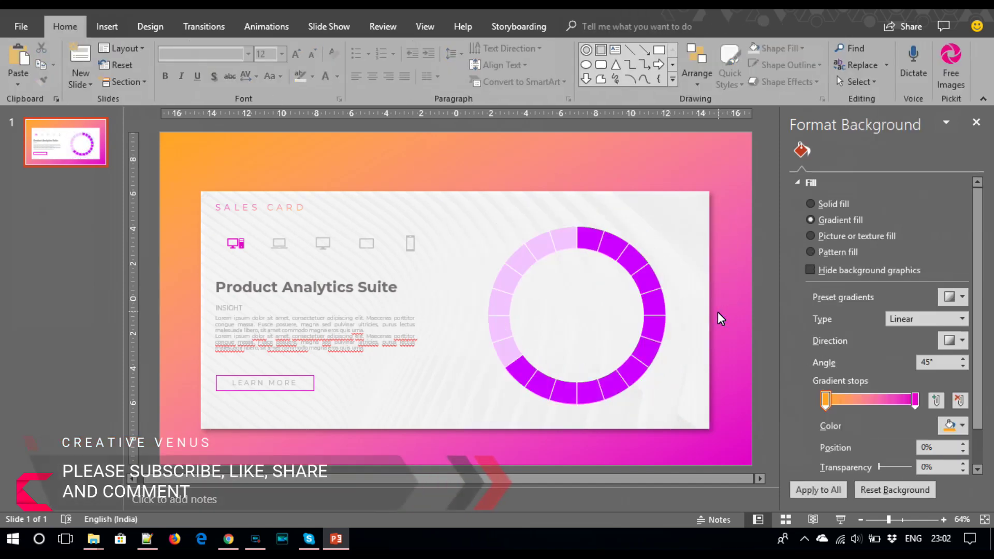
Draw a Donut shape over the chart and widen its hole to thin the ring.
click(107, 26)
click(248, 59)
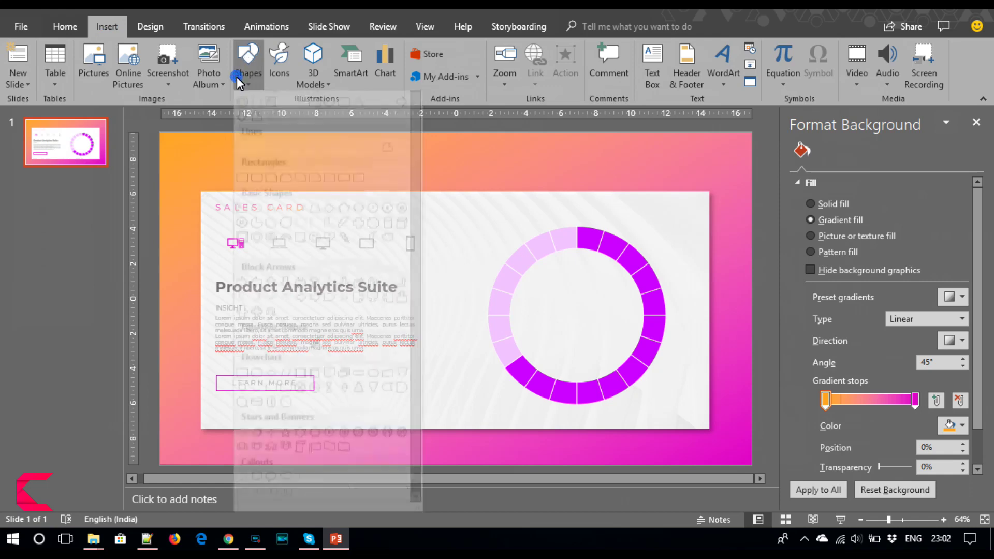
click(247, 119)
drag(472, 199, 684, 431)
click(840, 58)
click(840, 80)
click(839, 74)
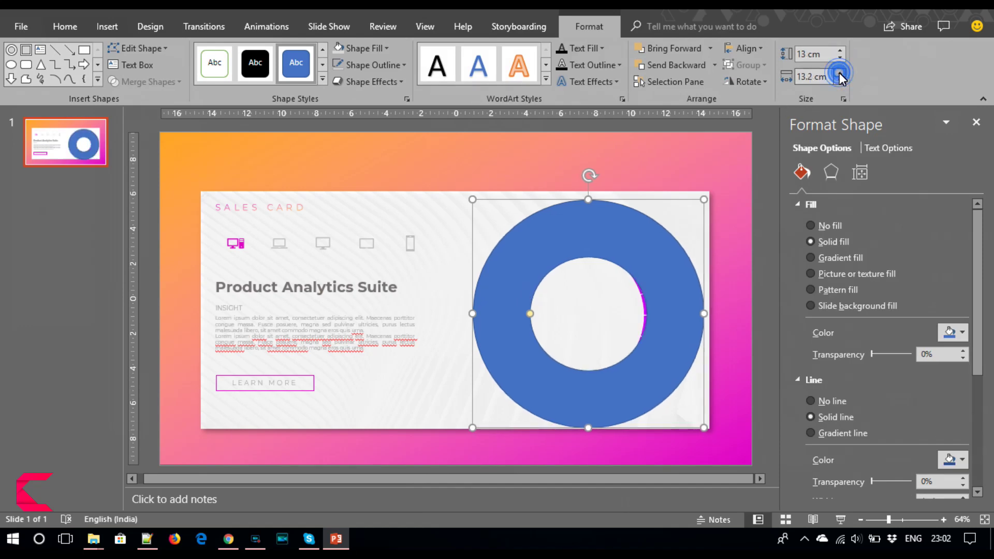
click(840, 50)
drag(679, 268, 664, 261)
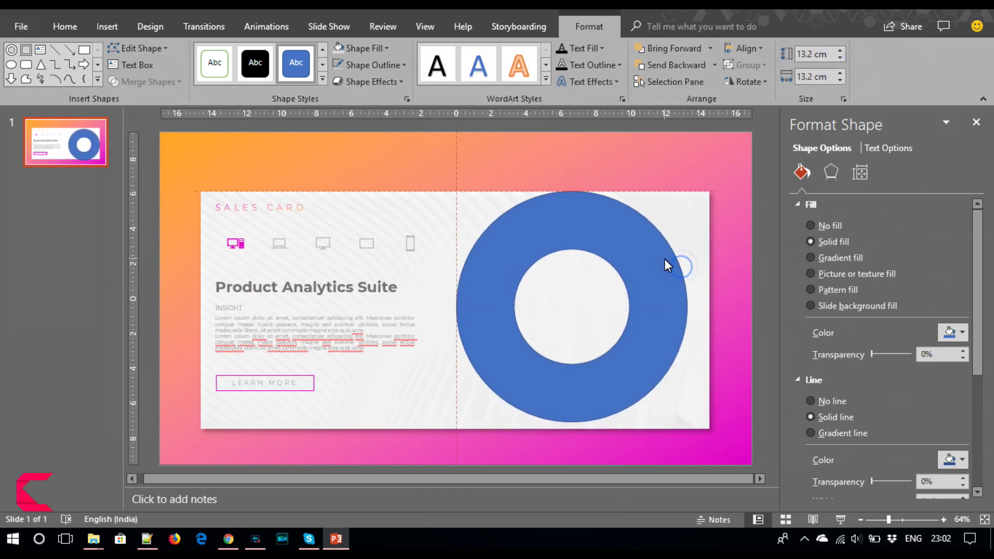
drag(513, 310, 491, 310)
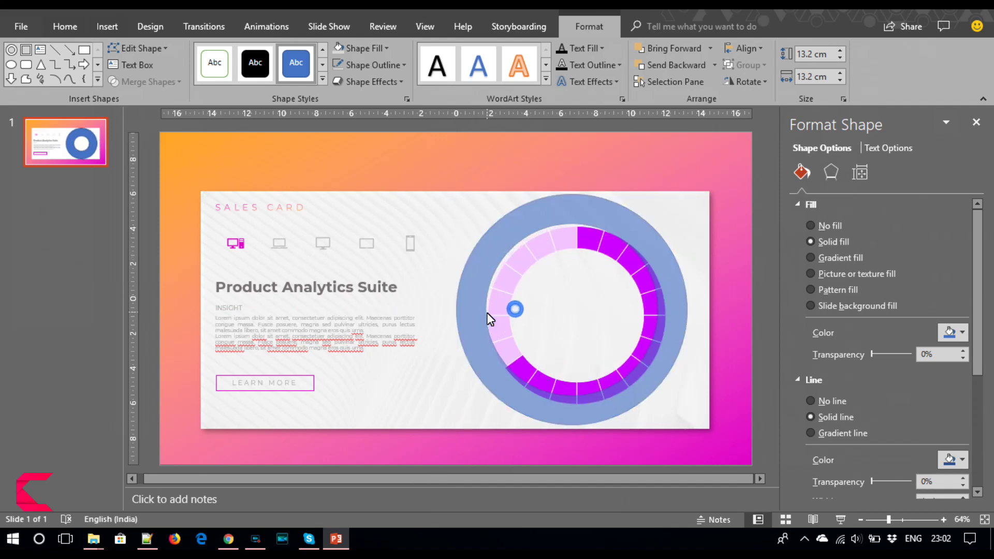
Size the donut to 12.1 × 12.1 cm and centre it on the chart.
click(839, 56)
click(839, 56)
click(839, 57)
click(842, 79)
click(843, 79)
click(843, 79)
click(843, 79)
drag(585, 216, 599, 231)
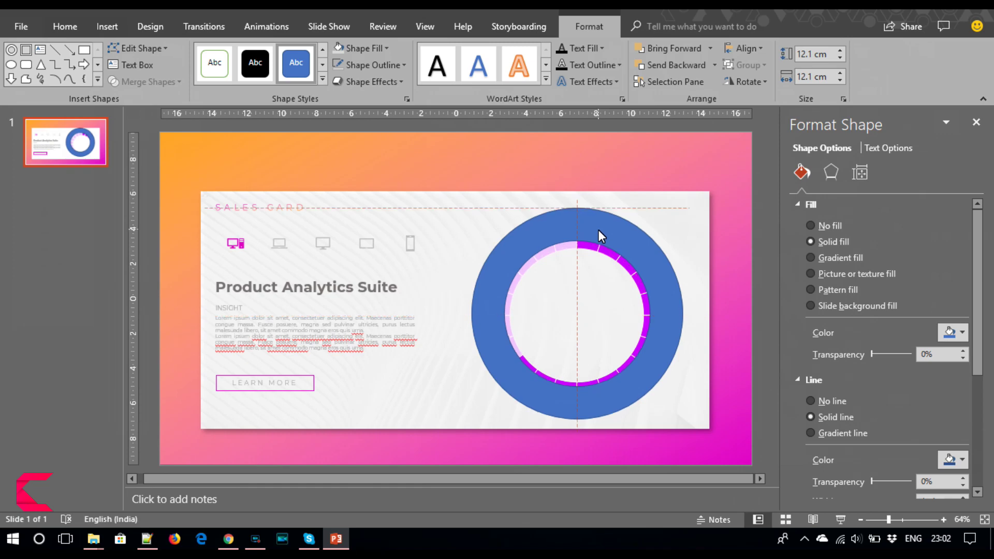
drag(599, 231, 599, 231)
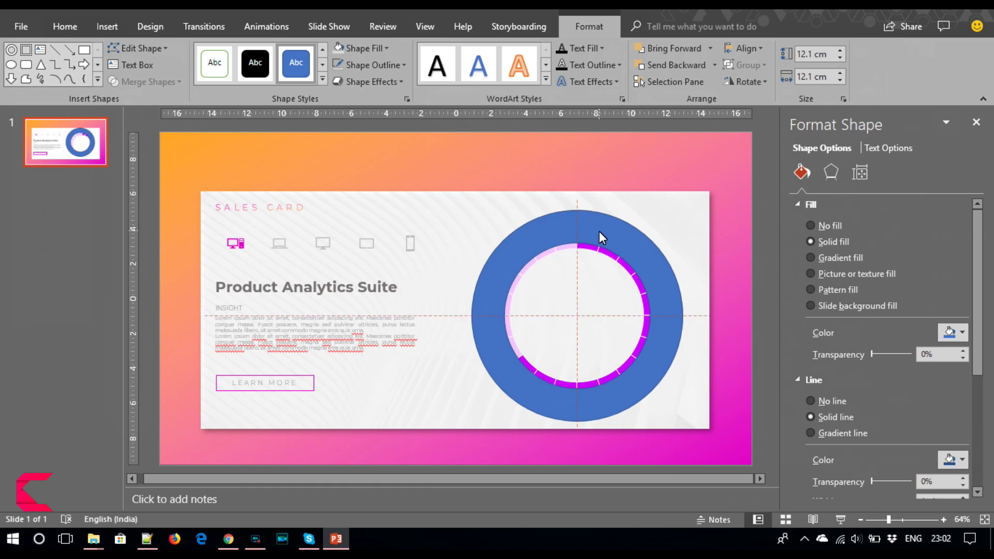
Drag the blue donut and the chart with smart guides until the ring encircles the chart concentrically.
right_click(599, 231)
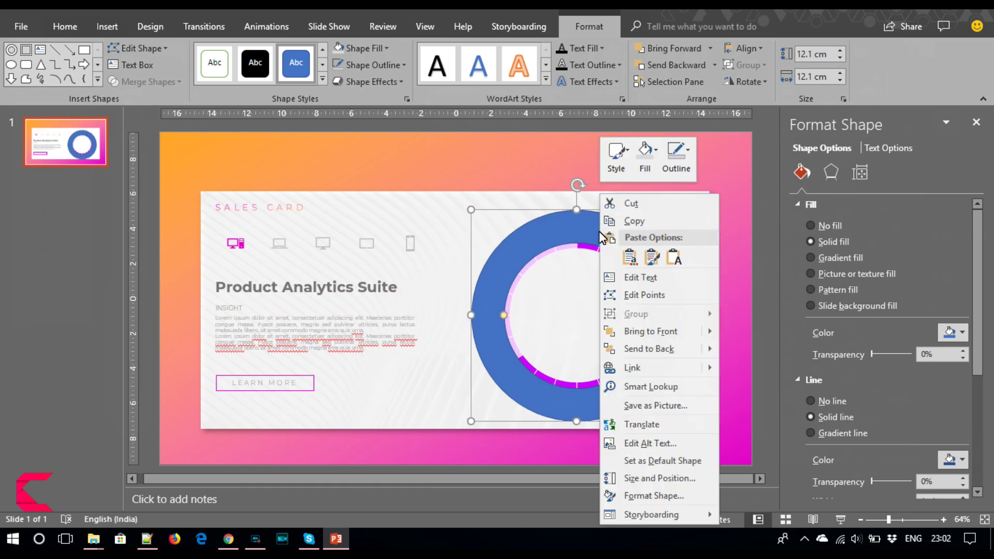
click(740, 277)
drag(656, 284, 605, 292)
click(666, 282)
click(669, 213)
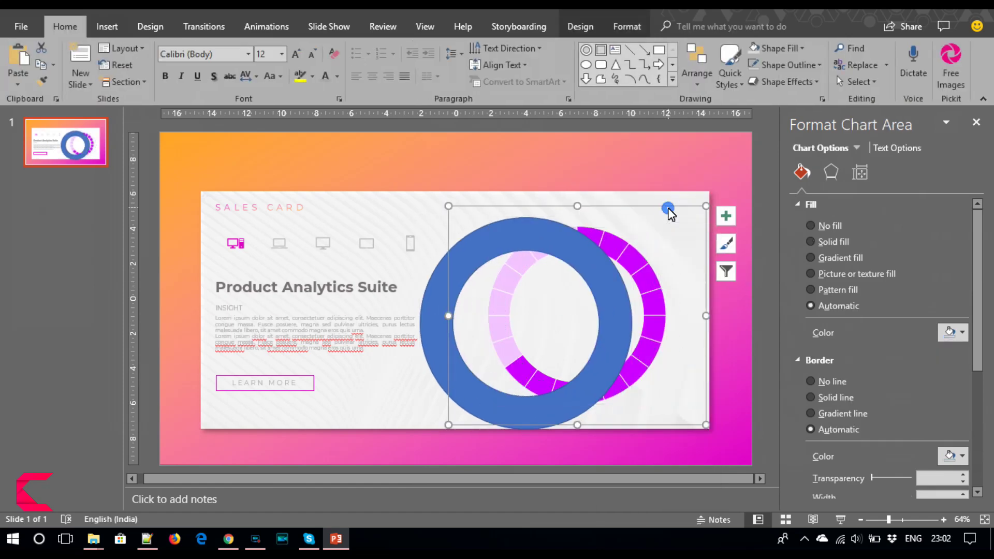
right_click(669, 209)
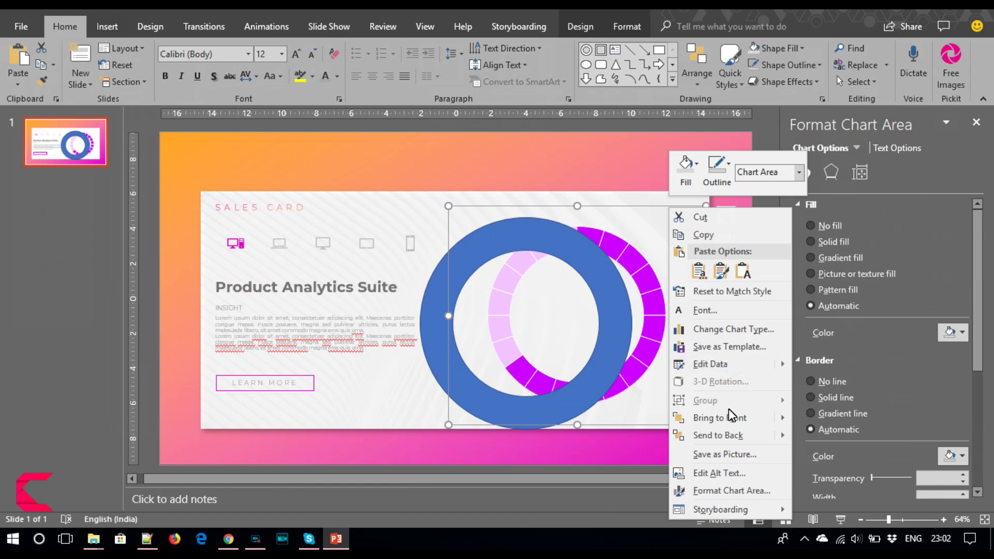
key(Escape)
click(431, 316)
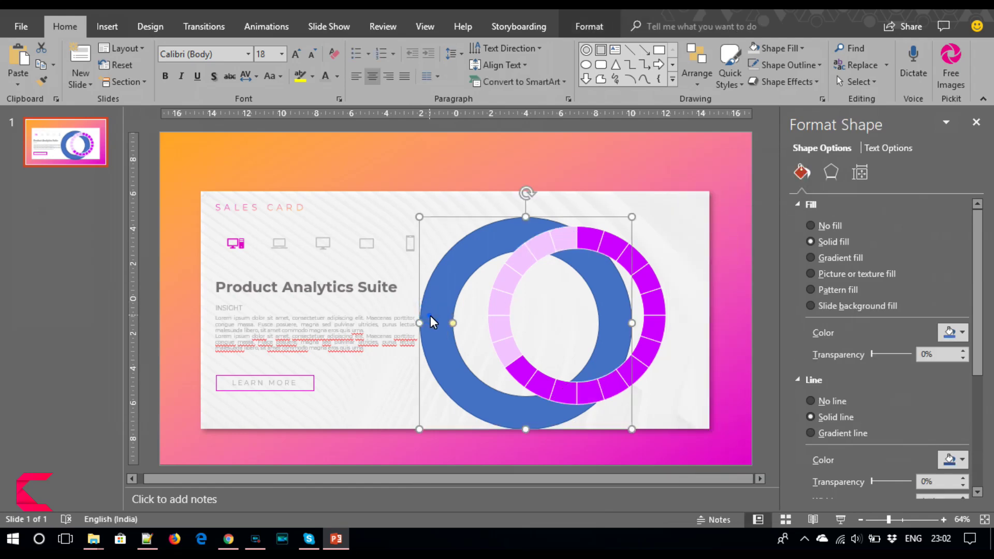
drag(431, 316, 480, 313)
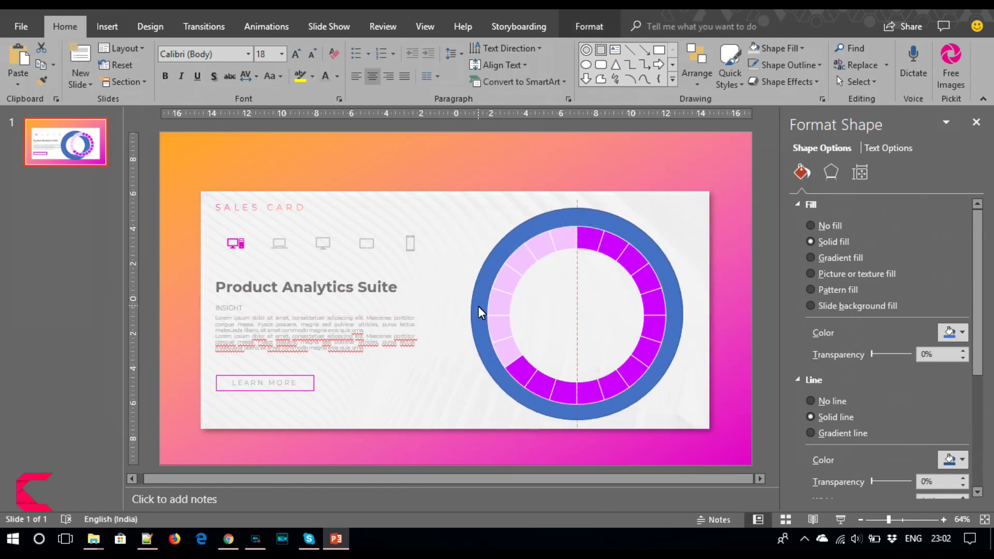
drag(480, 313, 479, 309)
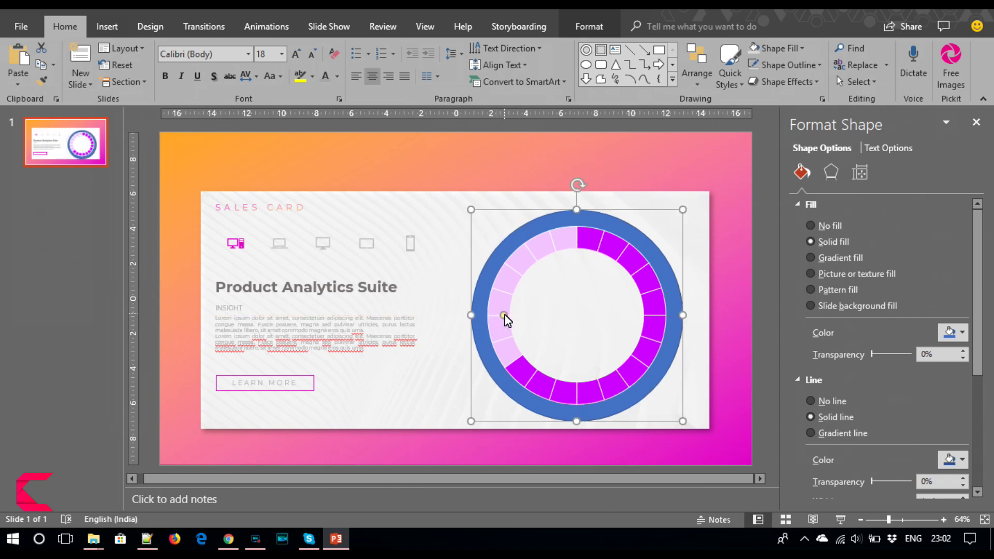
click(478, 327)
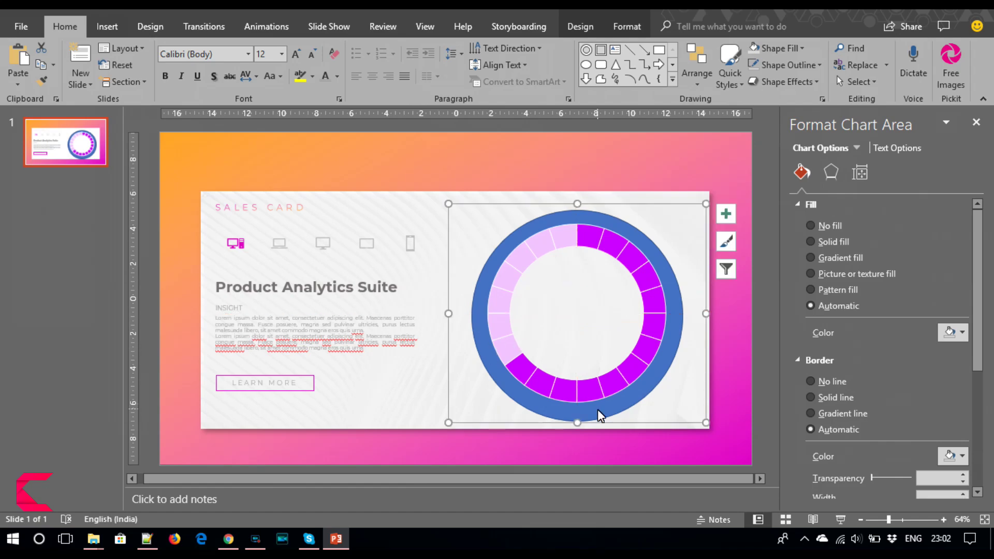
drag(590, 418, 590, 415)
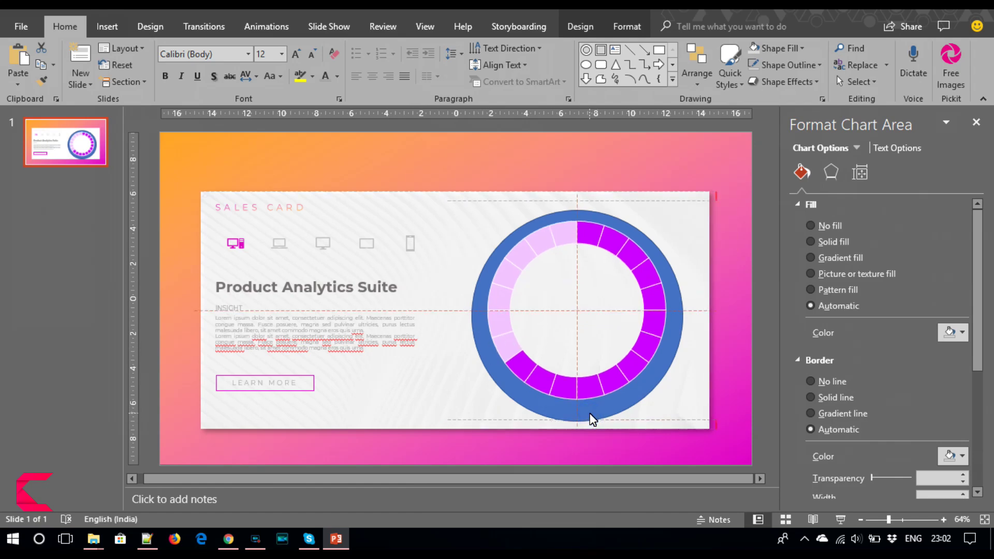
drag(593, 420, 594, 426)
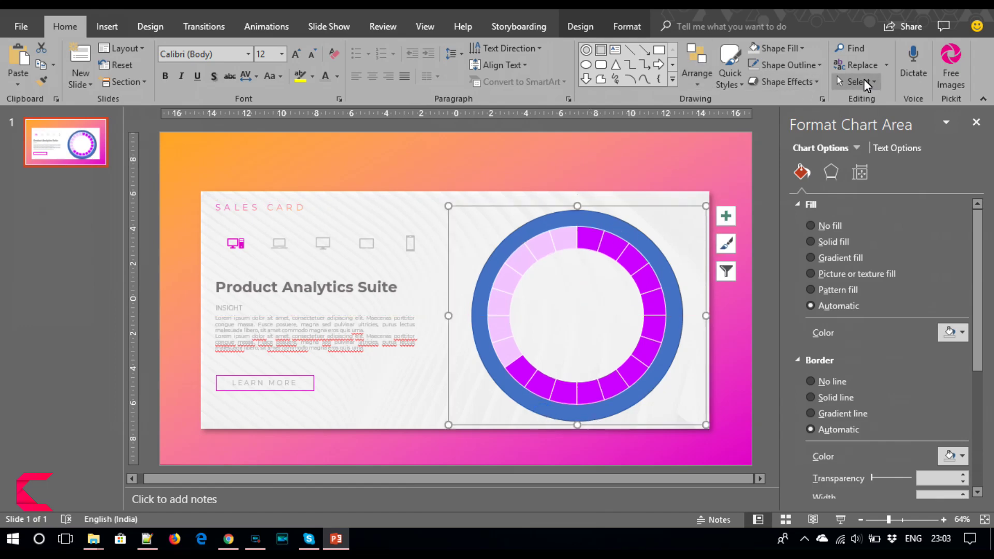
Open the Selection Pane and move Circle: Hollow 42 down around the chart.
click(859, 82)
click(875, 136)
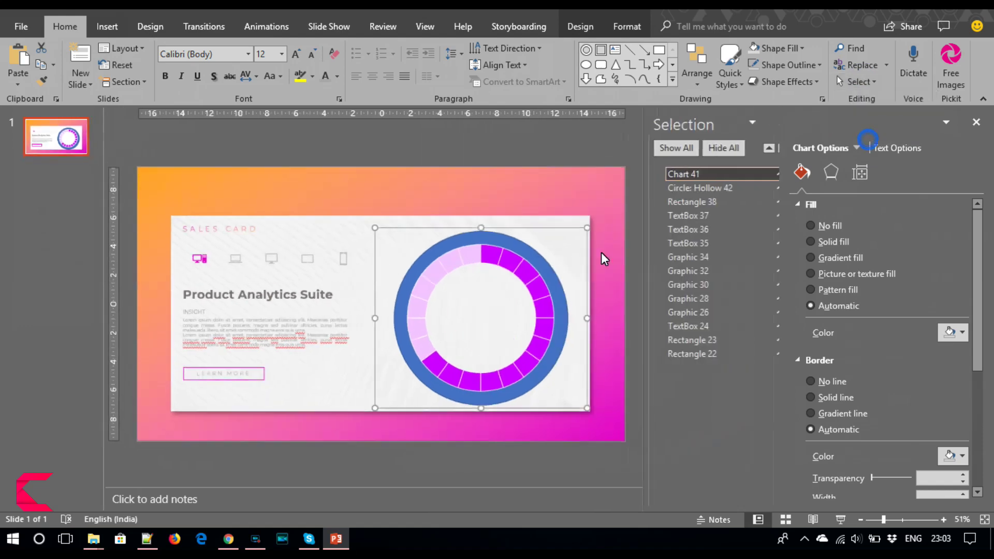
click(678, 188)
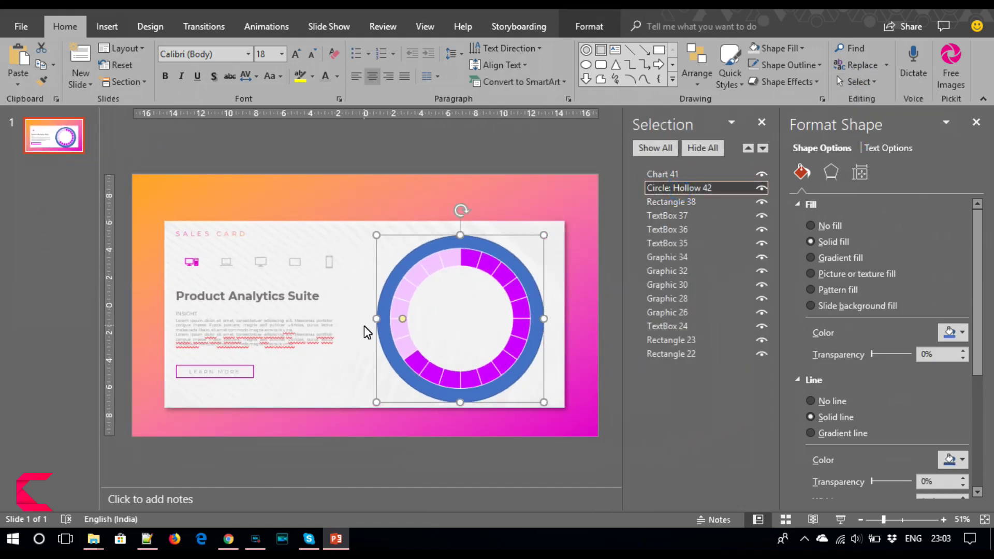
click(383, 338)
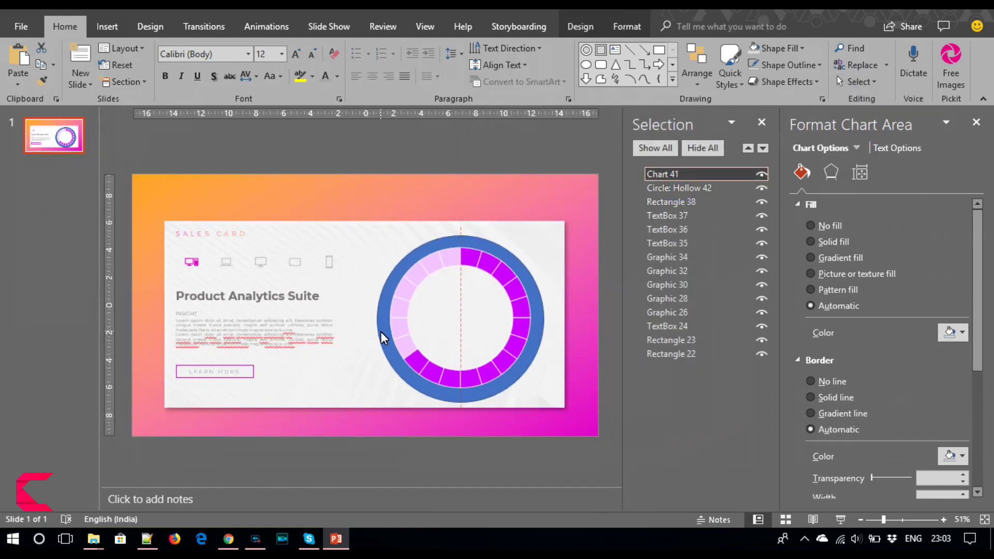
click(678, 188)
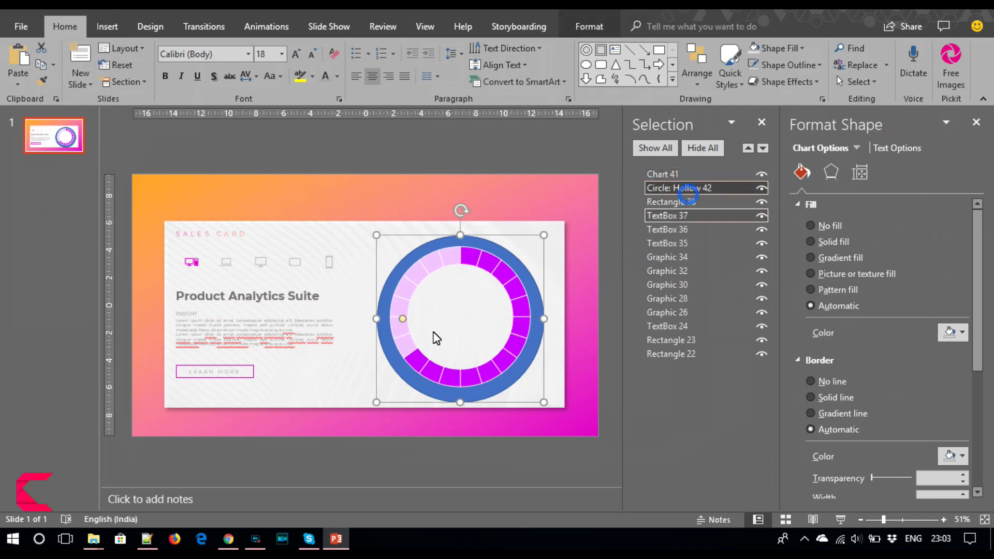
drag(376, 325, 377, 322)
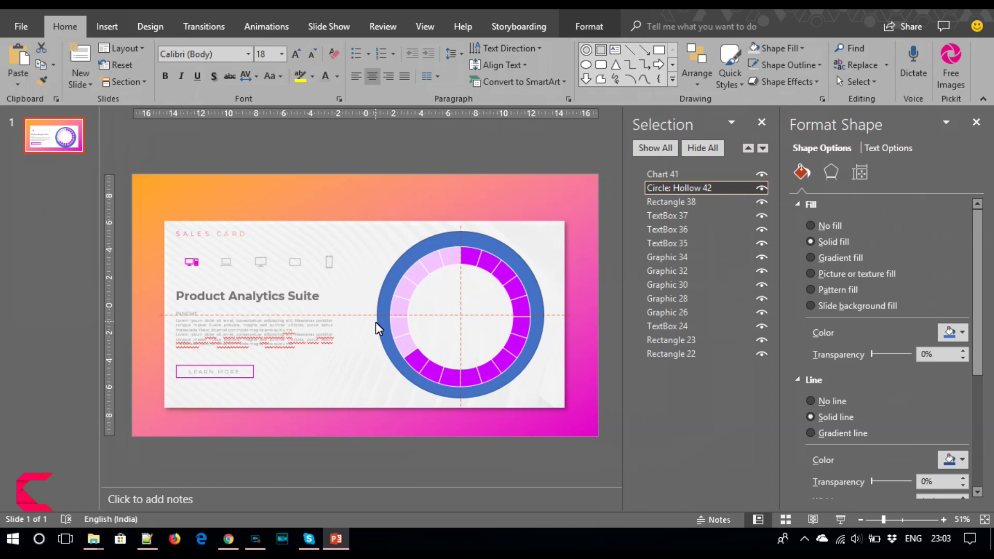
drag(376, 324, 378, 328)
Select Circle: Hollow 42 with Chart 41 and Align Middle them.
ctrl+click(671, 178)
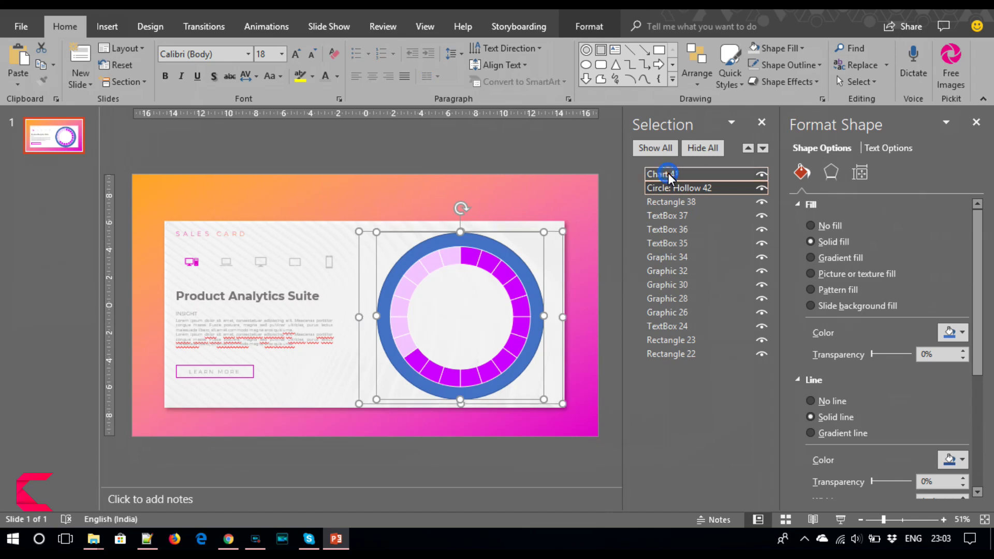
click(591, 26)
click(751, 48)
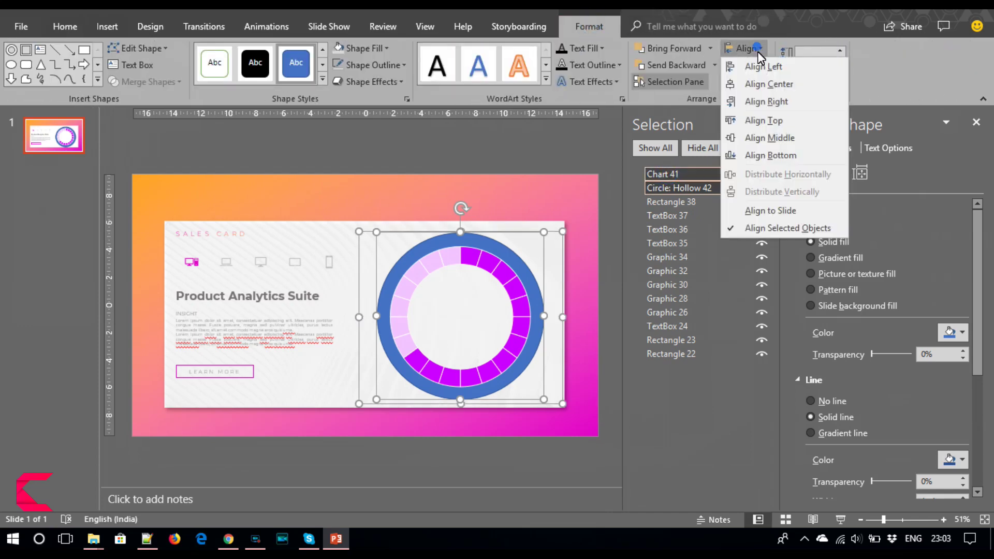
click(751, 48)
click(754, 48)
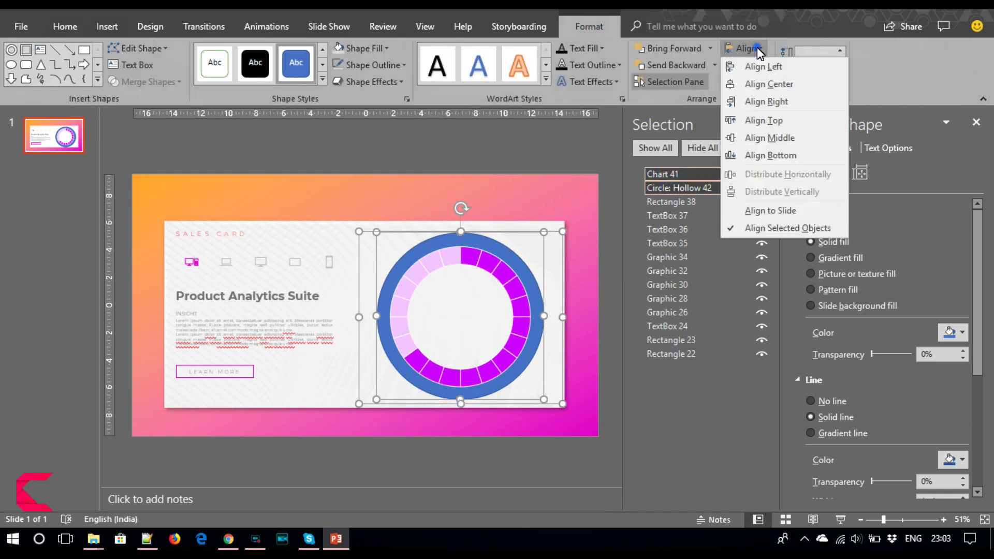
click(766, 136)
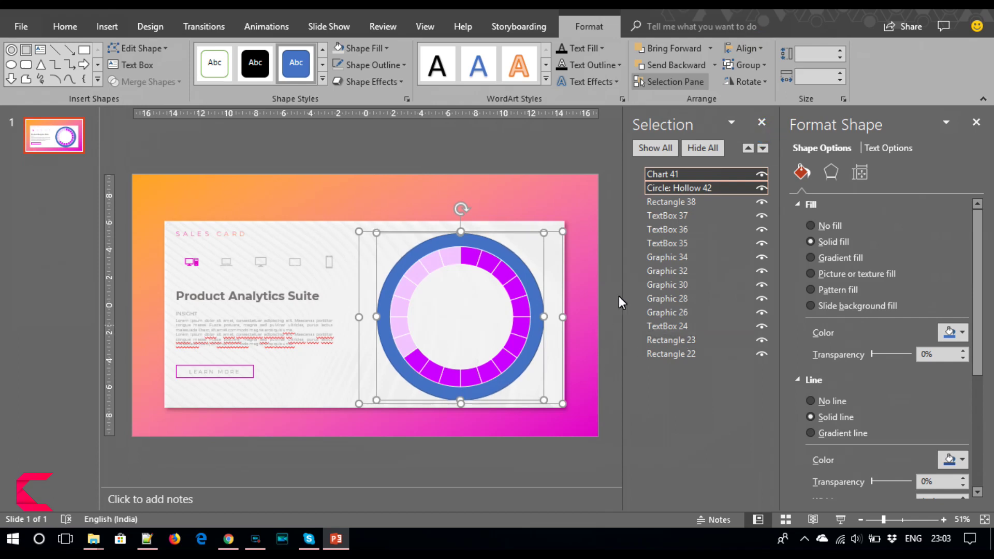
Remove the hollow circle's outline and drag its yellow handle to thin the ring.
double_click(674, 174)
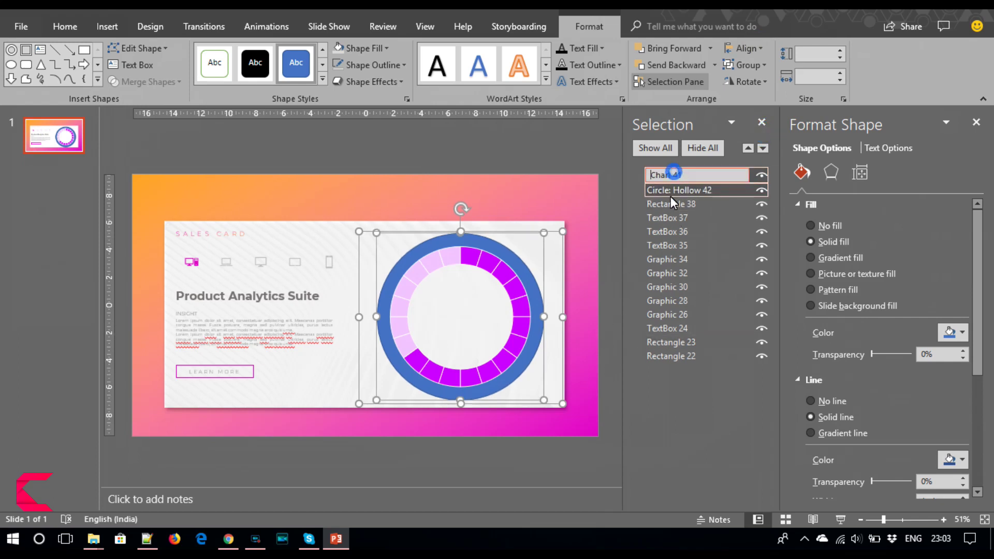
click(670, 203)
click(672, 187)
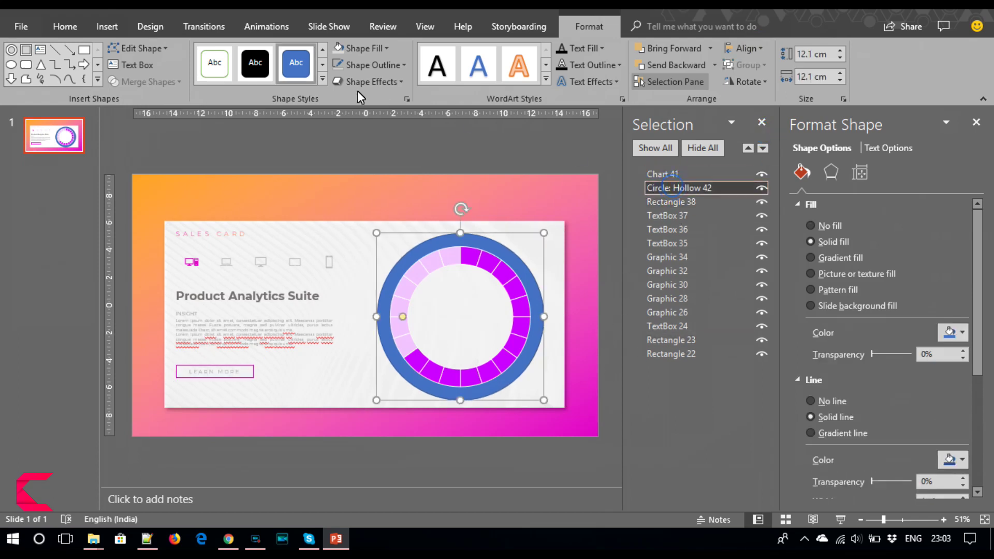
click(334, 64)
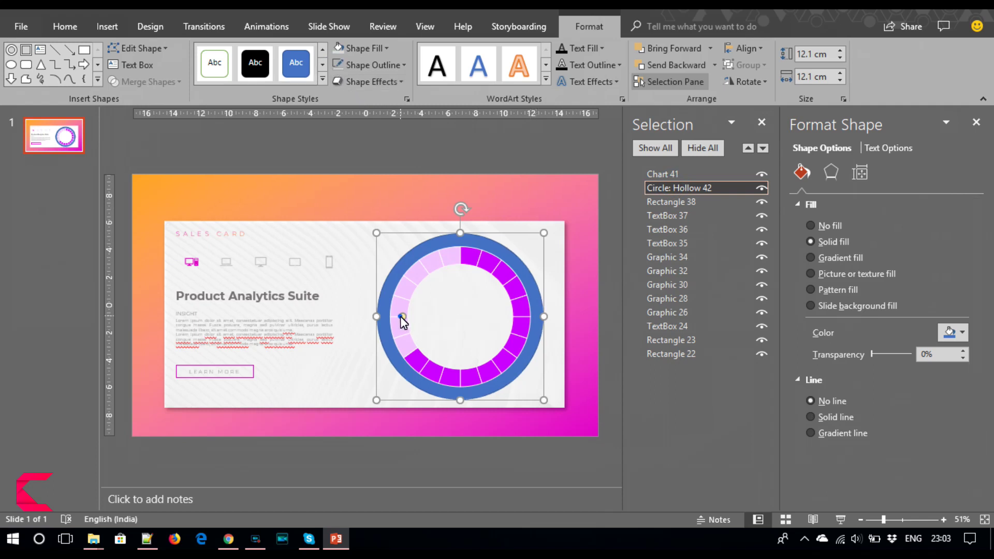
drag(399, 316, 388, 318)
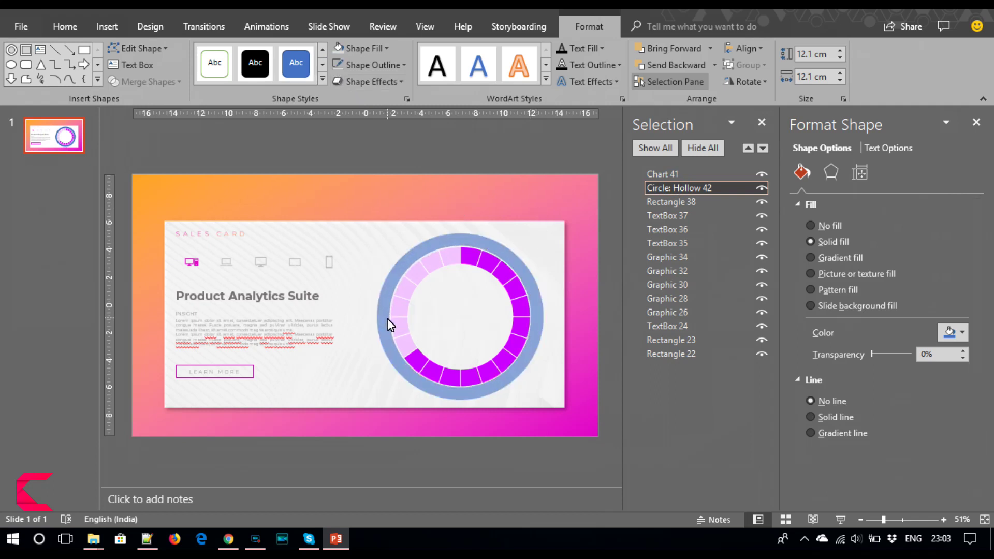
drag(388, 319, 387, 319)
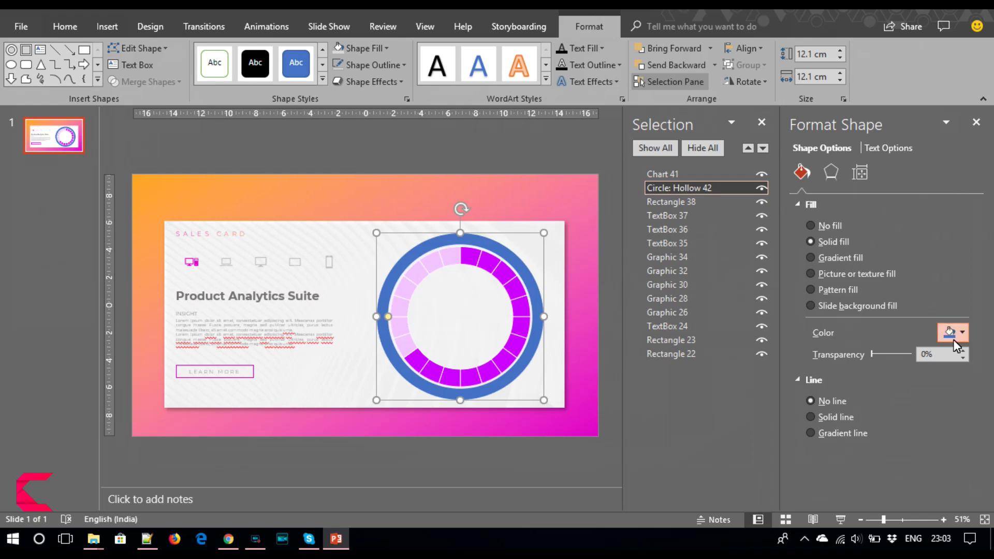
Apply a diagonal stripe pattern fill to the ring.
click(849, 291)
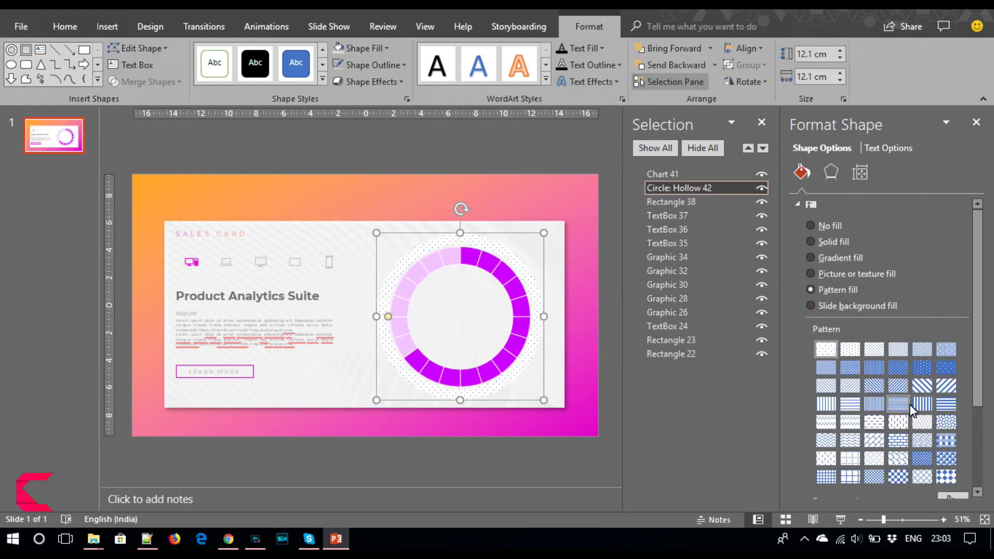
click(895, 387)
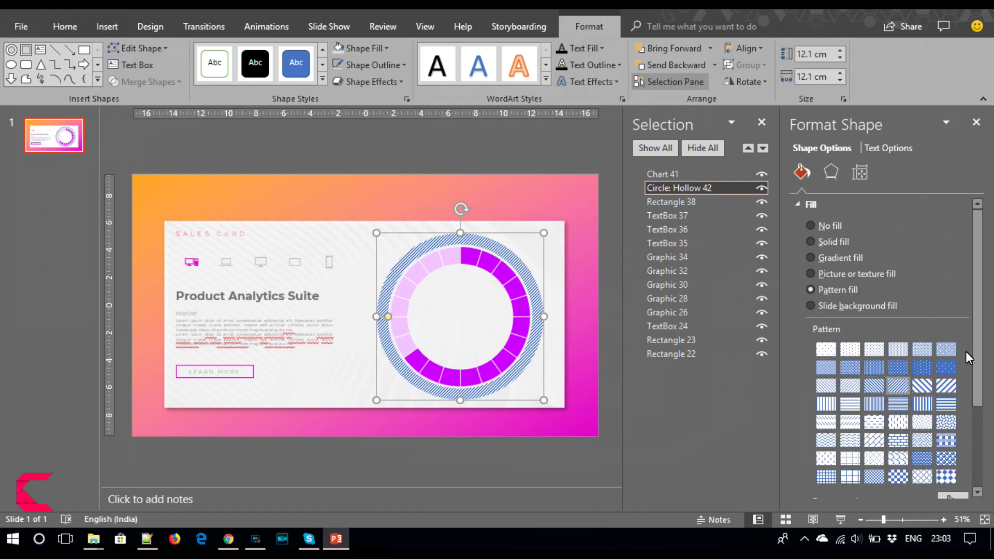
drag(978, 351, 983, 476)
click(959, 407)
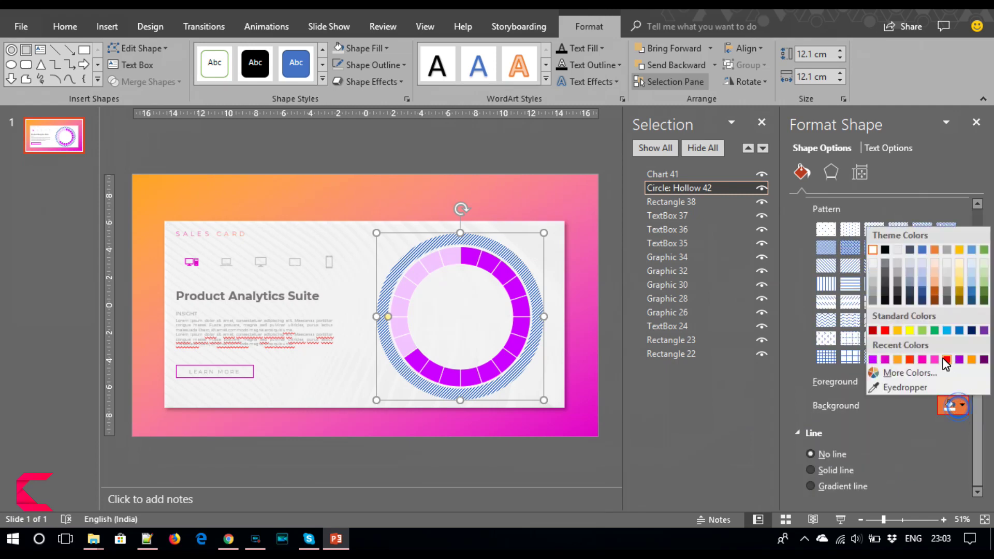
click(923, 359)
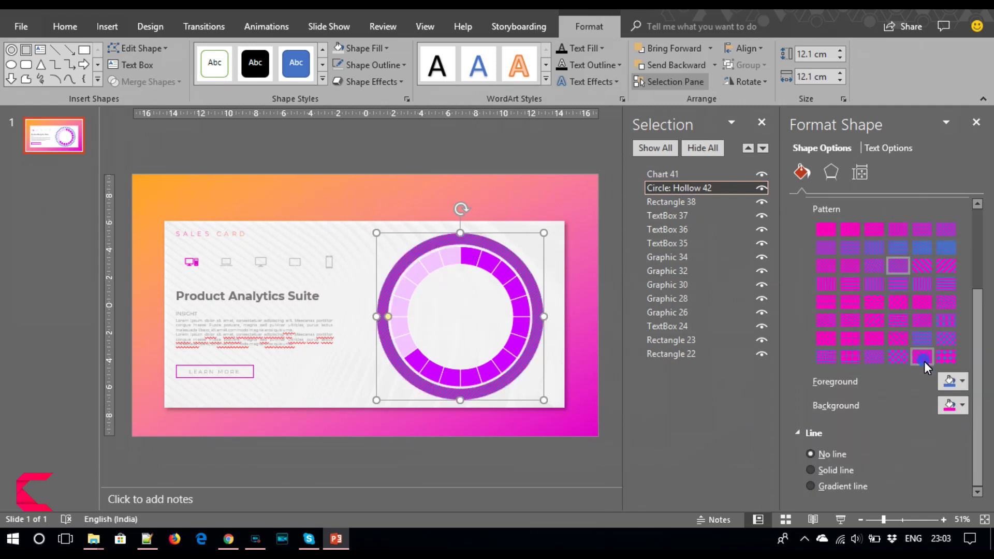
click(947, 382)
click(920, 337)
Set the stripe pattern to a light foreground on a light grey background.
click(952, 382)
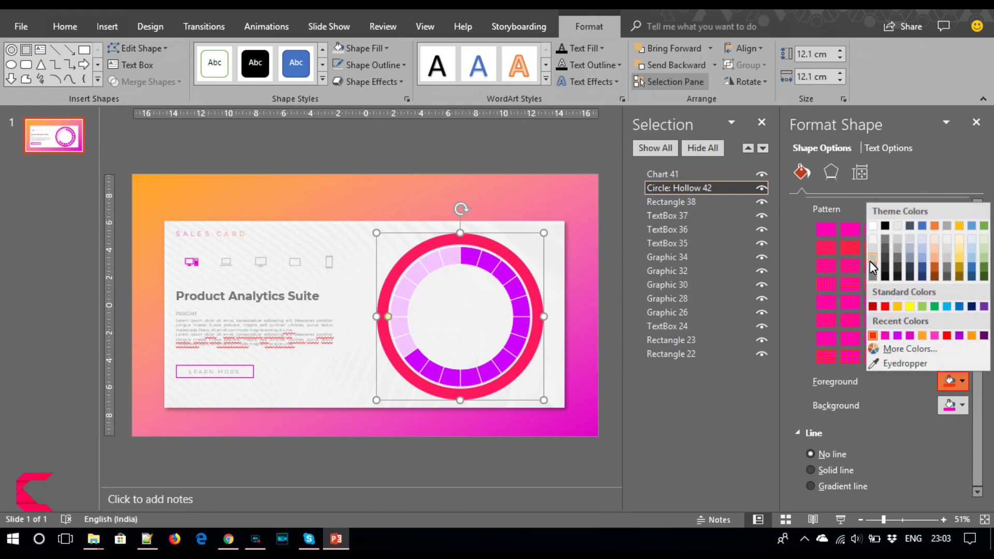
click(872, 239)
click(961, 405)
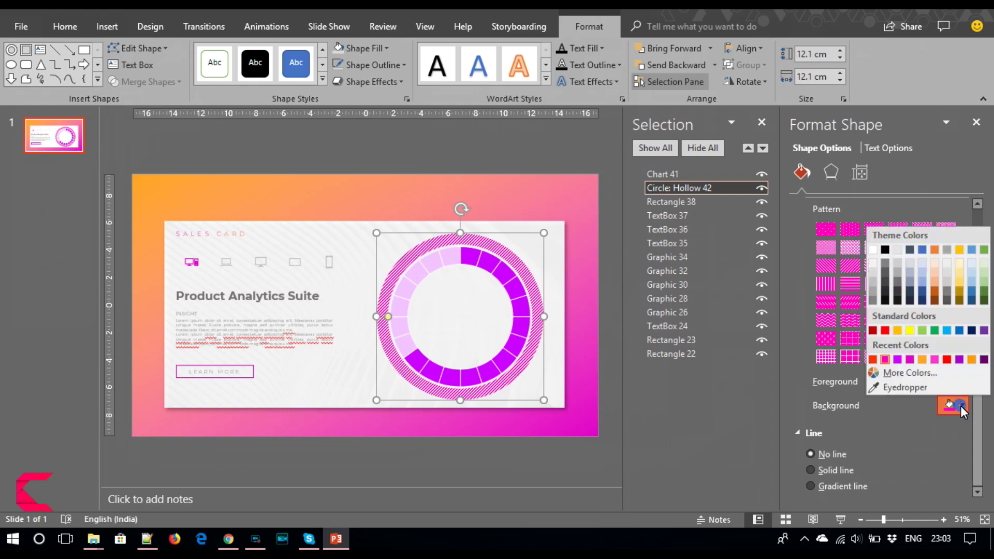
click(901, 359)
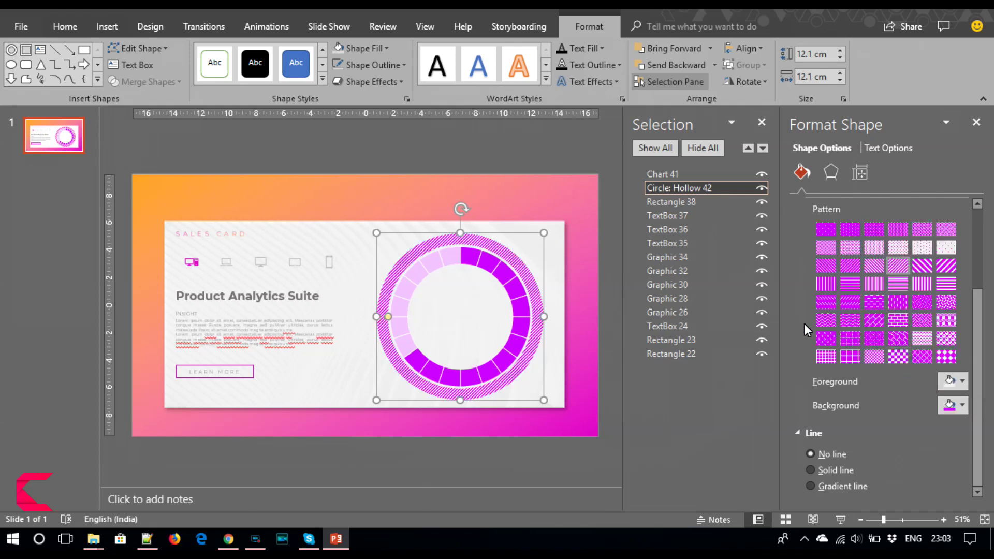
click(945, 404)
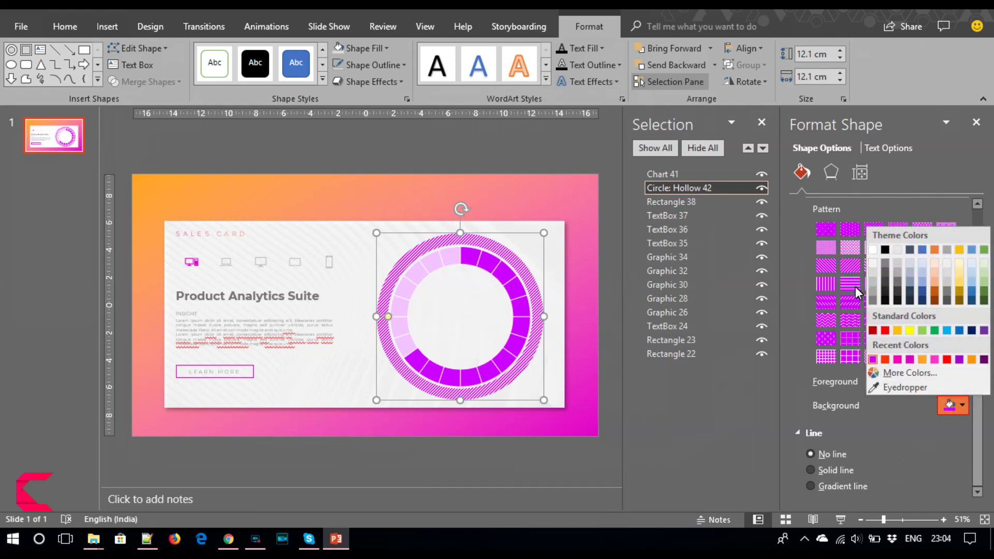
click(872, 270)
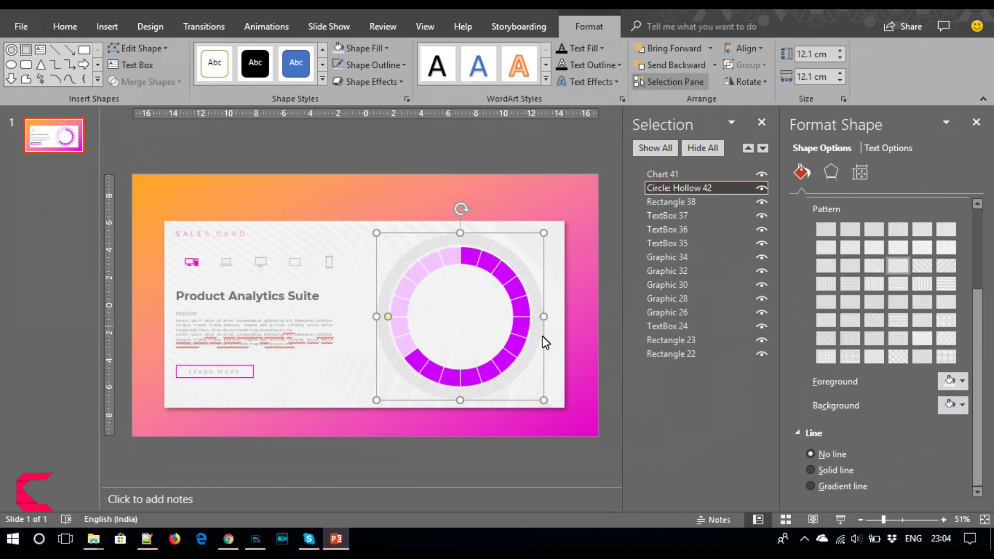
click(518, 348)
click(533, 345)
Add an outer shadow to the chart's plot area and adjust its blur and distance.
click(537, 319)
click(483, 283)
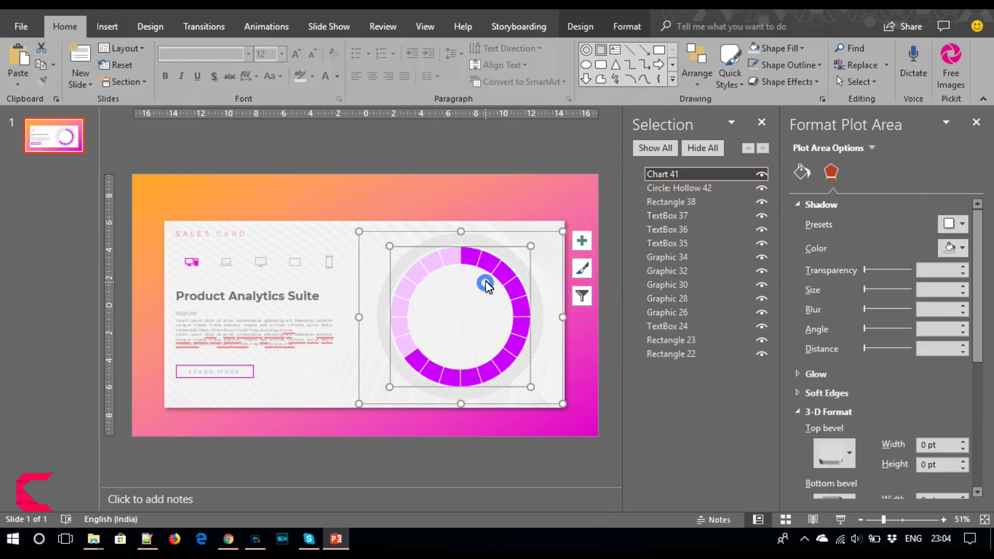
click(952, 224)
click(875, 326)
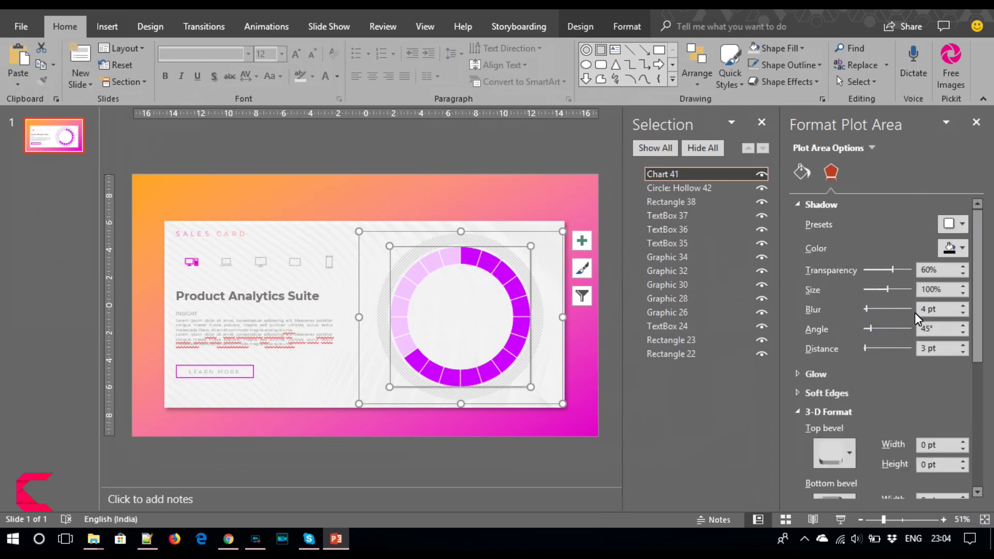
drag(866, 310, 875, 310)
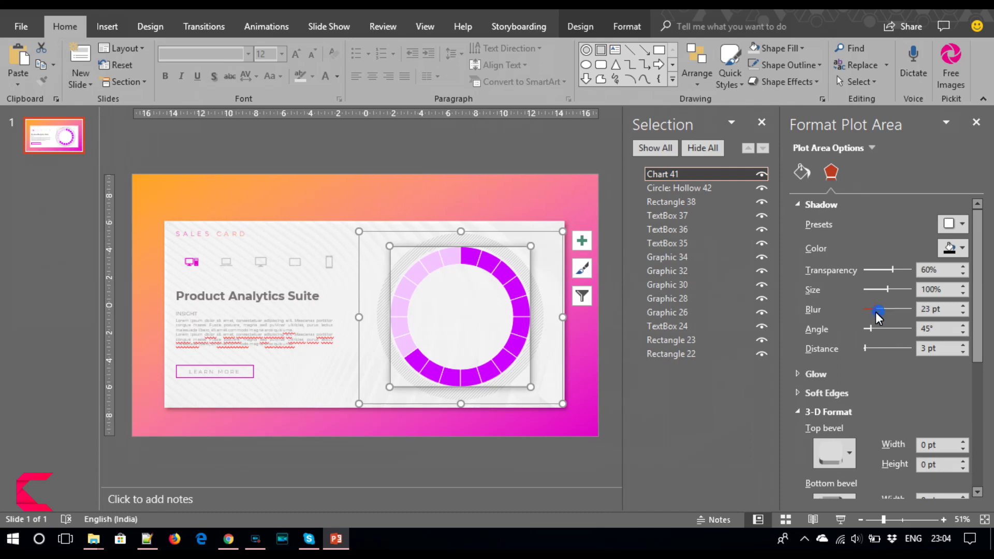
click(963, 306)
click(963, 344)
click(963, 344)
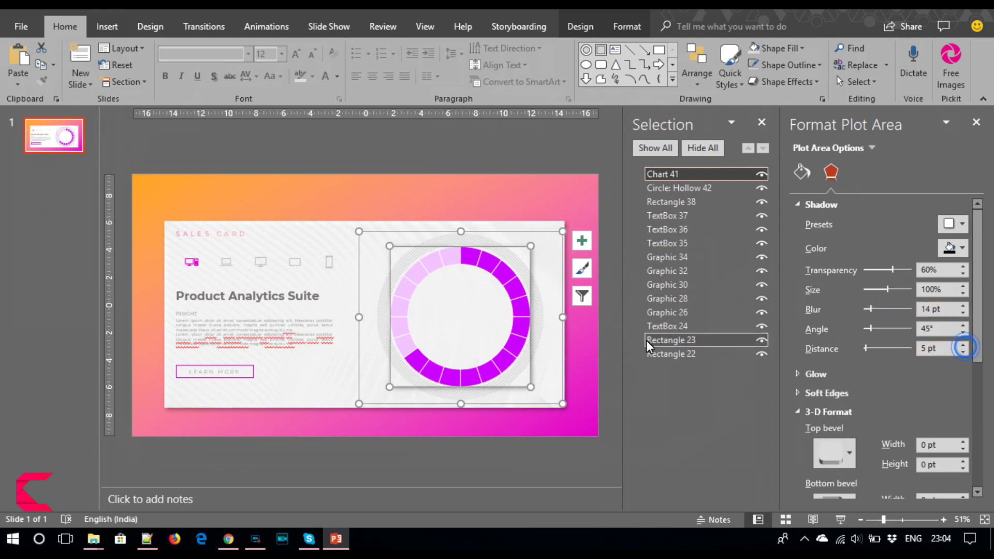
click(573, 344)
click(577, 346)
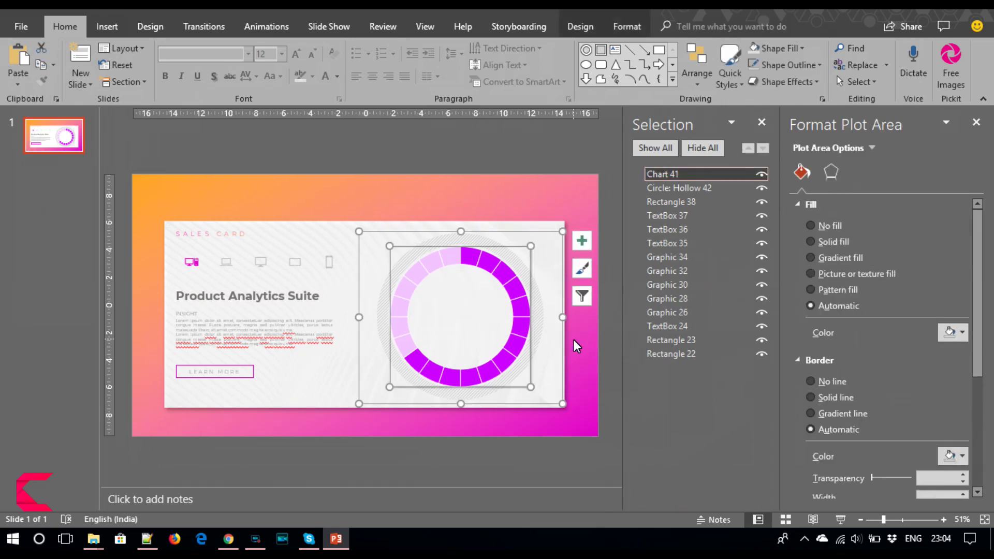
Undo the ring's pink pattern colour and give the doughnut series an Outer shadow preset.
key(shift+Tab)
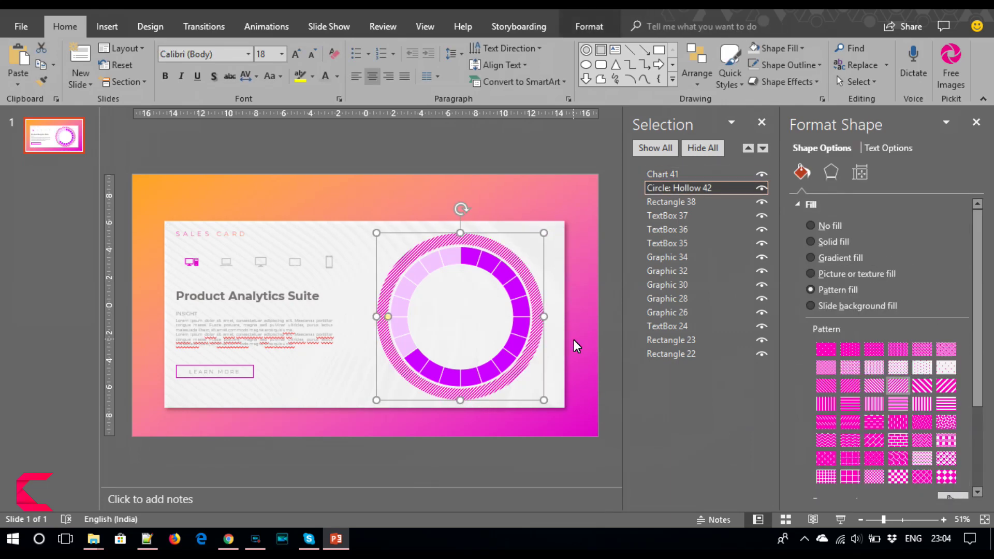
key(ctrl+z)
double_click(522, 344)
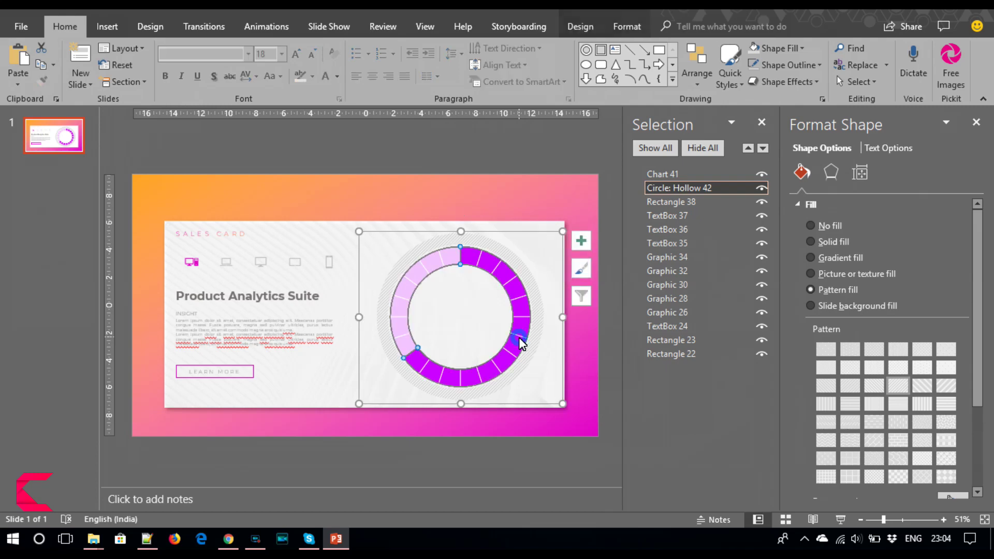
click(802, 174)
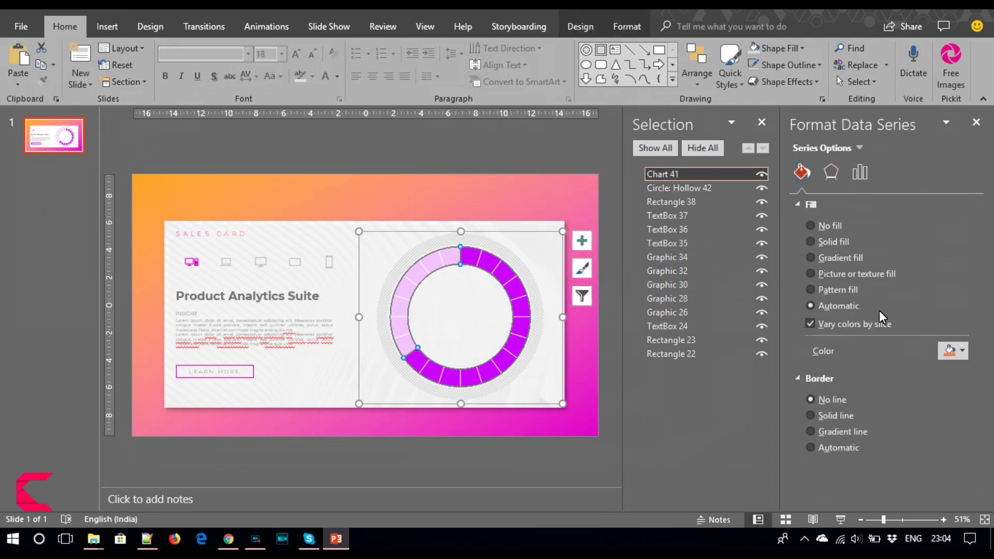
click(831, 171)
click(954, 224)
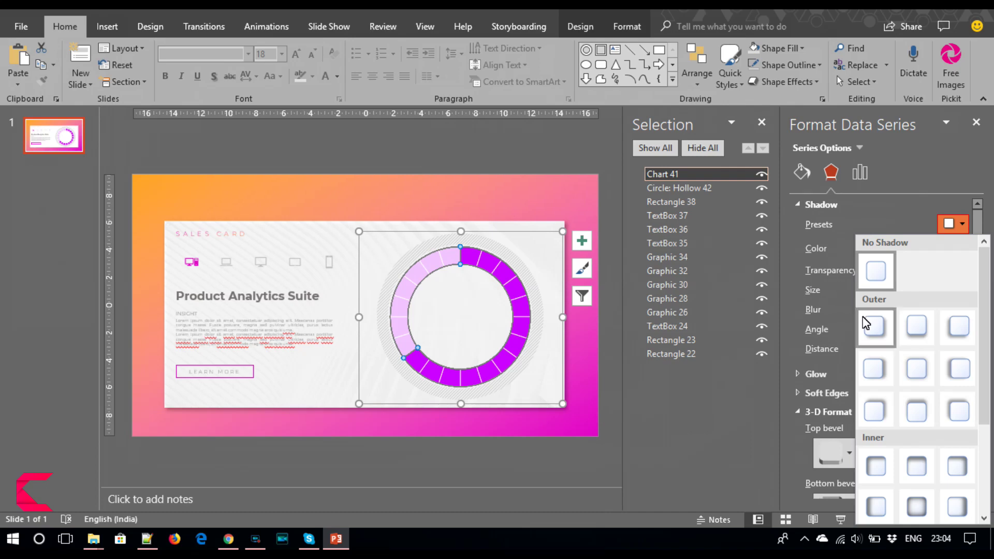
click(874, 326)
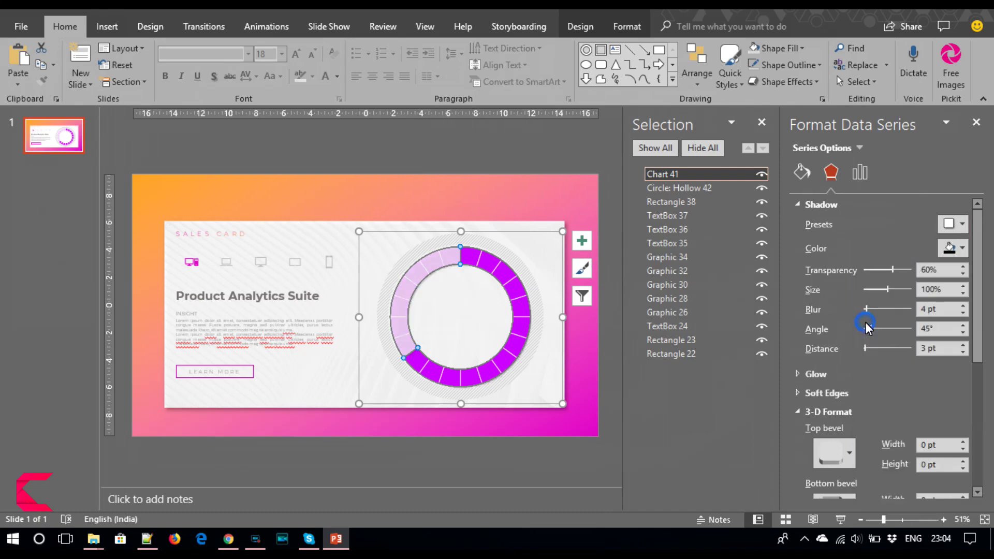
click(611, 309)
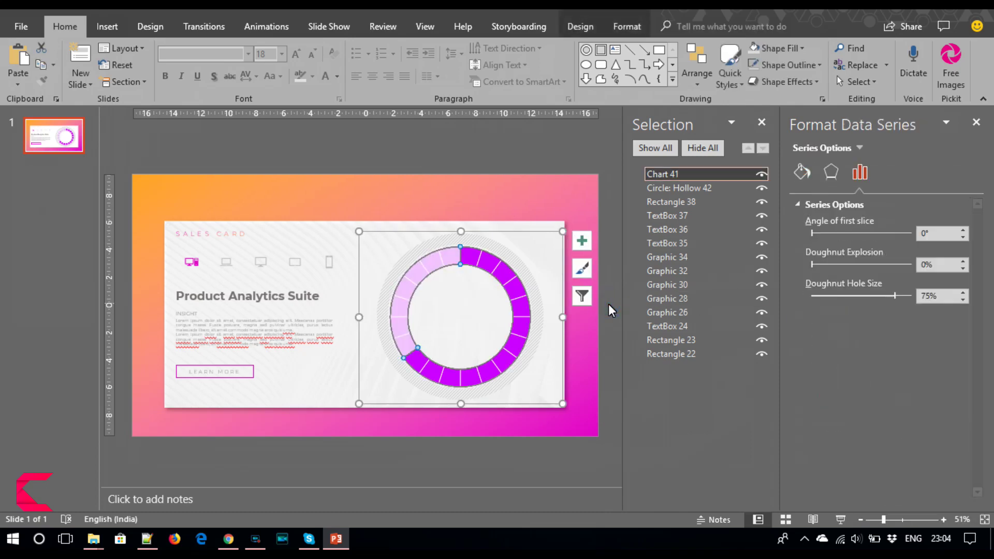
click(609, 304)
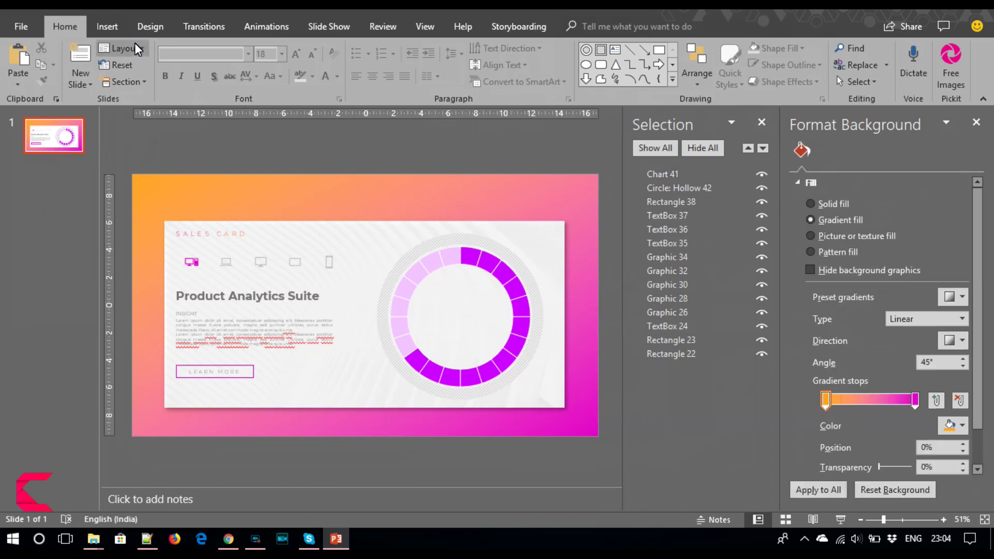
Draw a text box in the centre of the doughnut and type 45%.
click(107, 26)
click(651, 78)
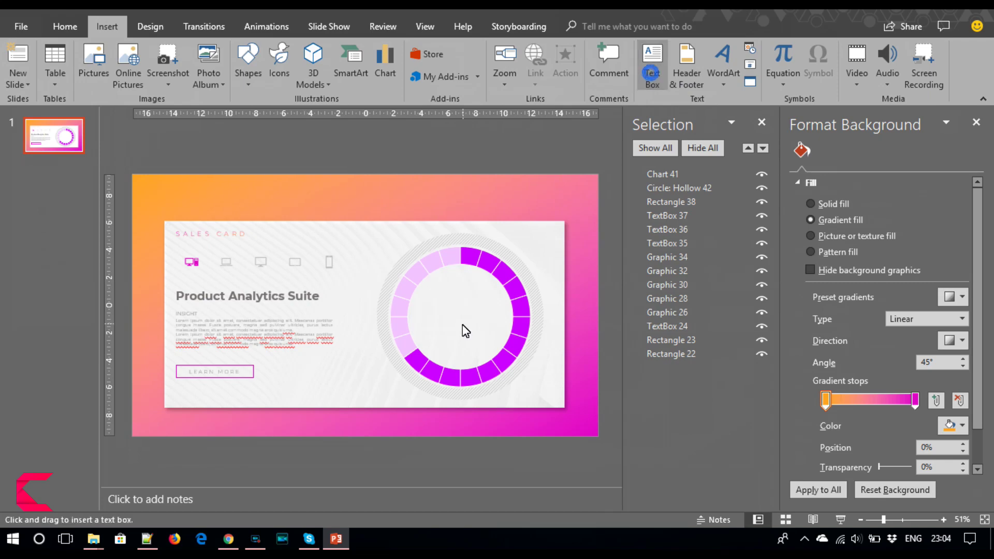
drag(429, 305, 498, 341)
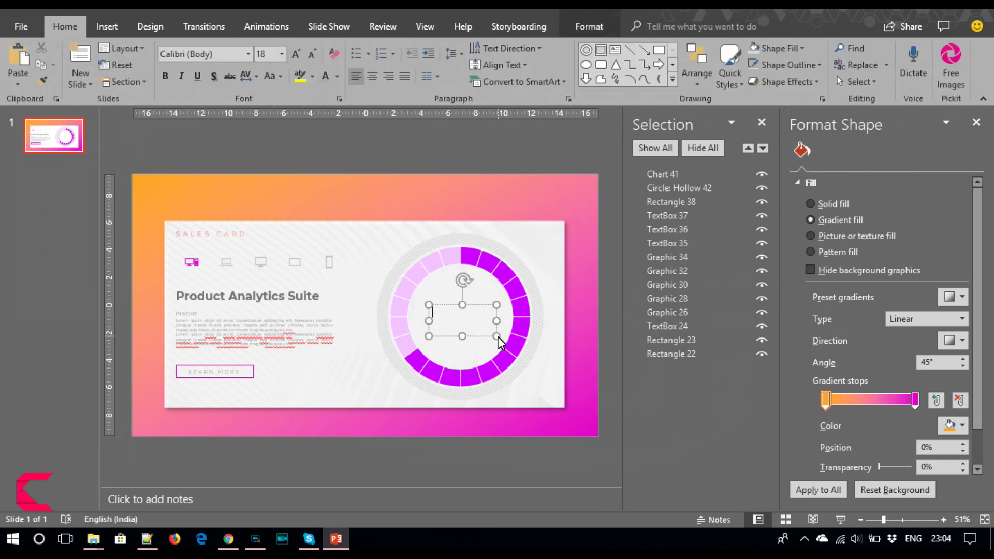
text(45%)
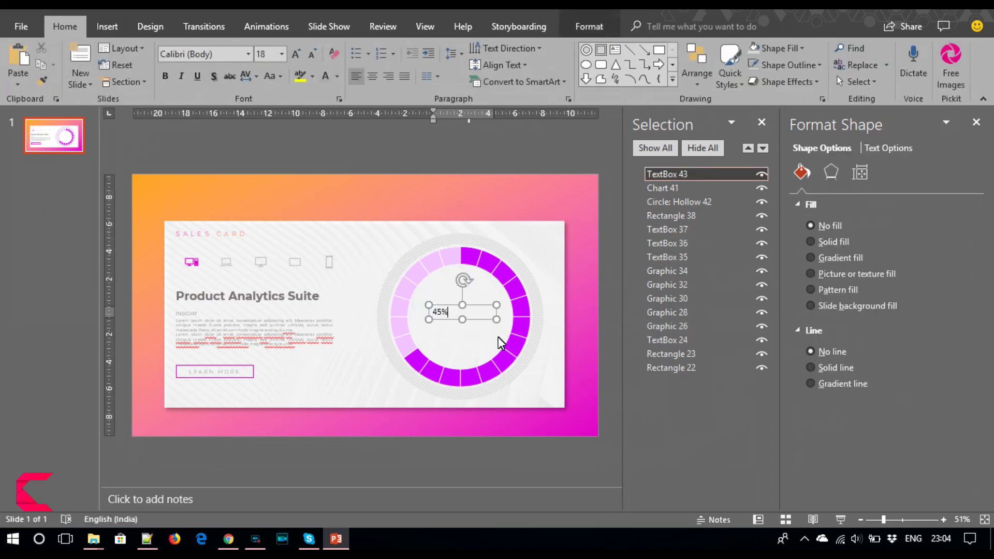
Set the 45% label's font to Eurostile BQ.
key(Left)
key(shift+Home)
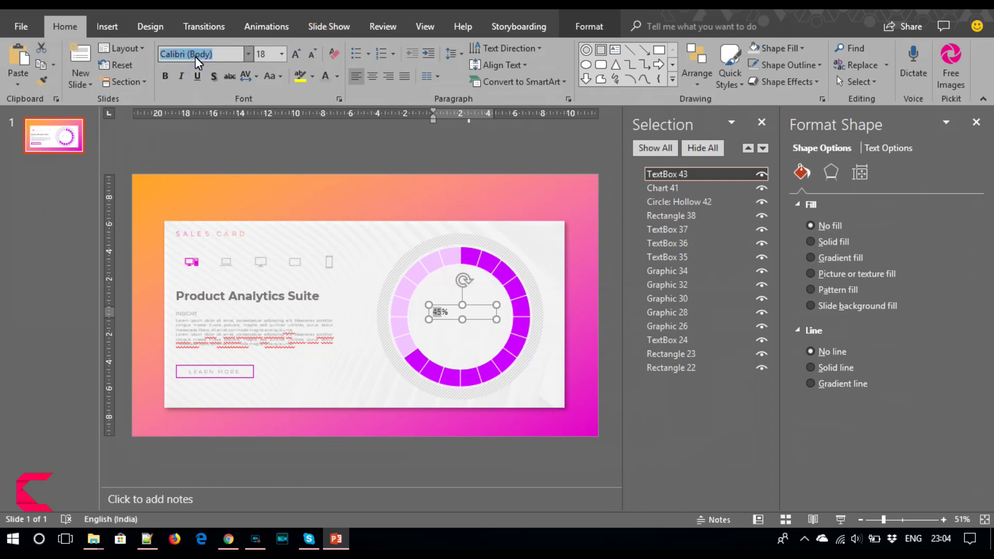
text(Eurostile BQ)
key(Return)
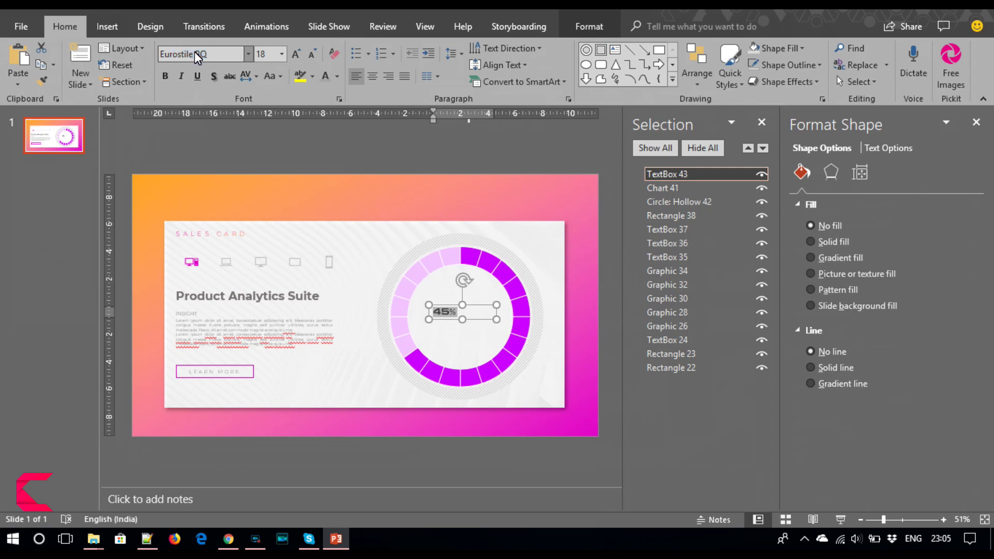
Enlarge the 45% label to 28 pt on one line and centre its text.
click(446, 314)
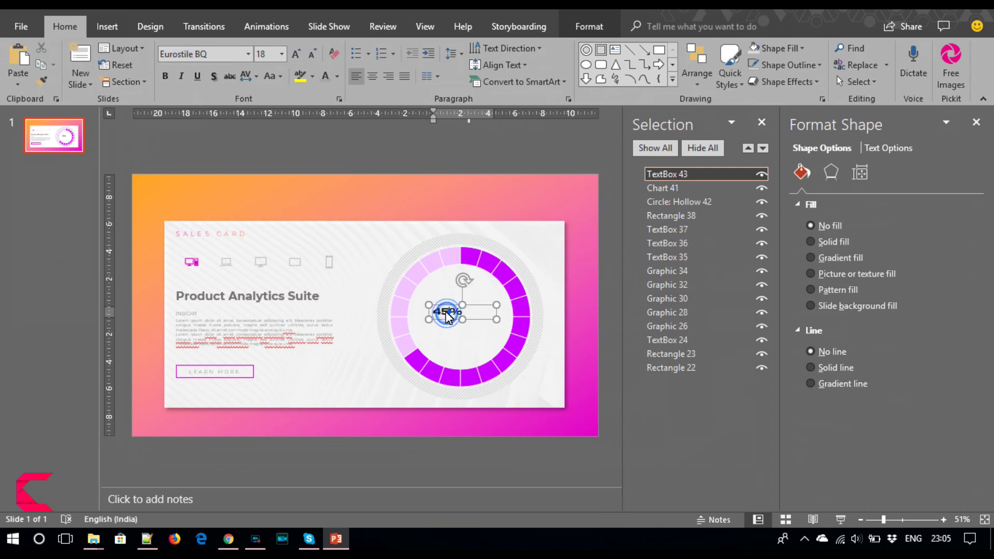
click(295, 54)
click(296, 54)
click(296, 54)
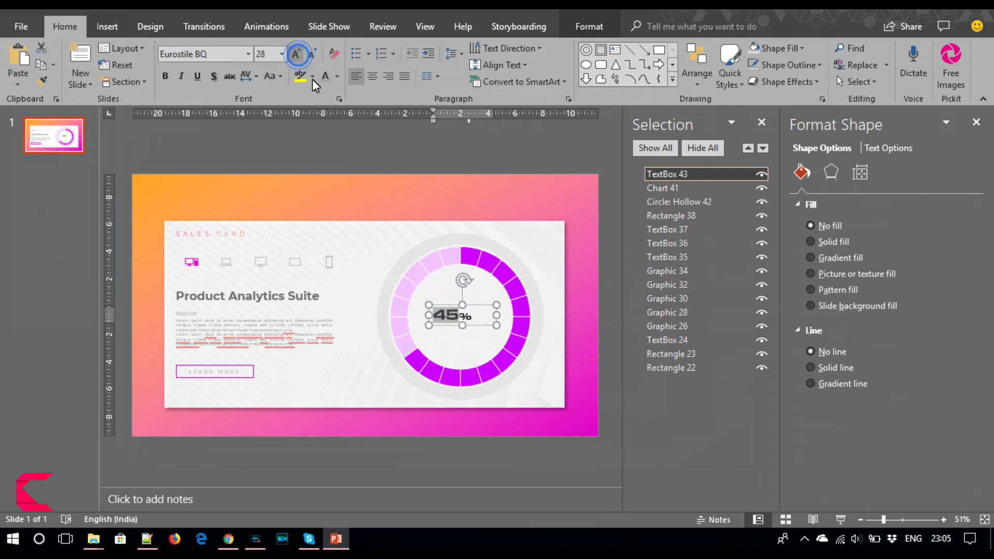
click(452, 305)
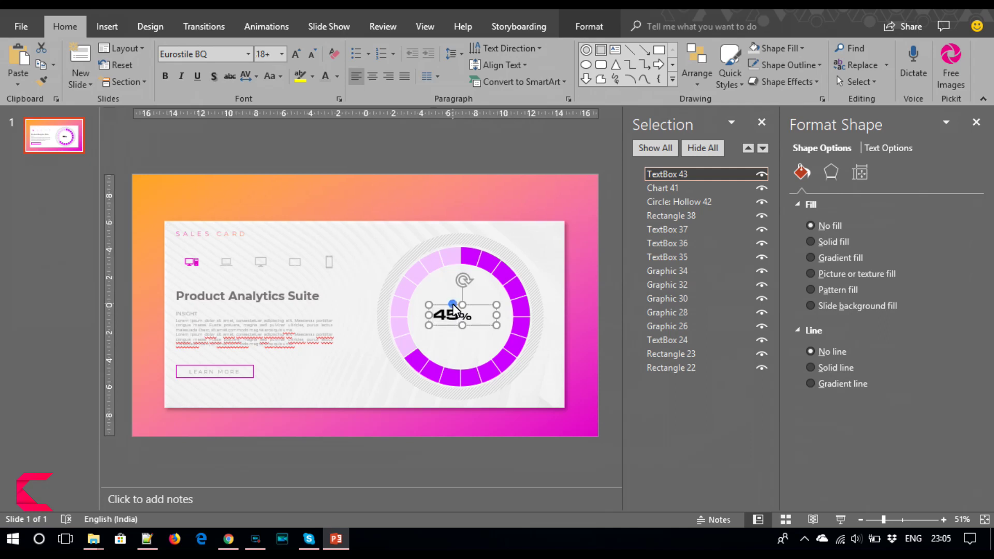
click(371, 76)
click(294, 53)
click(294, 52)
click(294, 52)
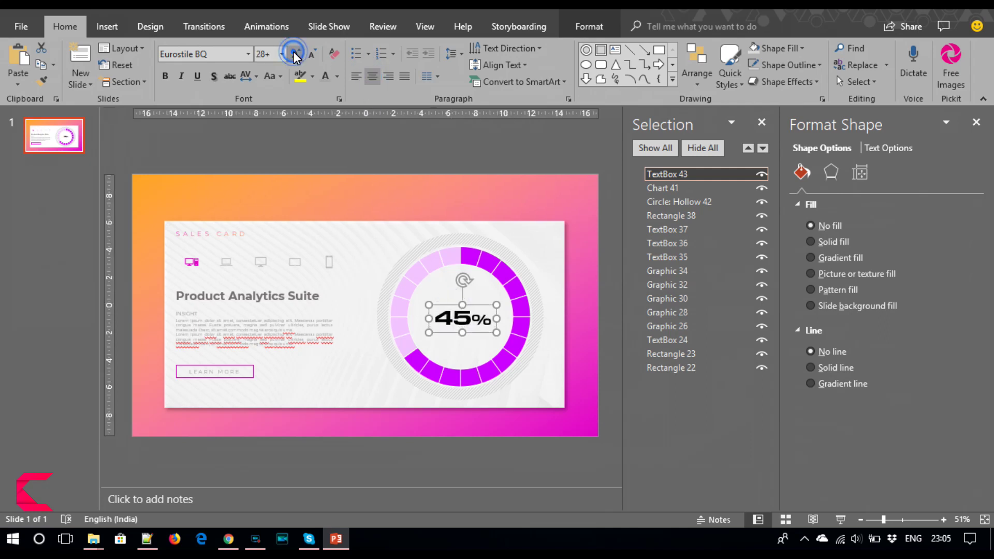
click(297, 54)
click(312, 54)
Colour the 45% text with the ring's purple via eyedropper and nudge it into the doughnut centre.
click(337, 77)
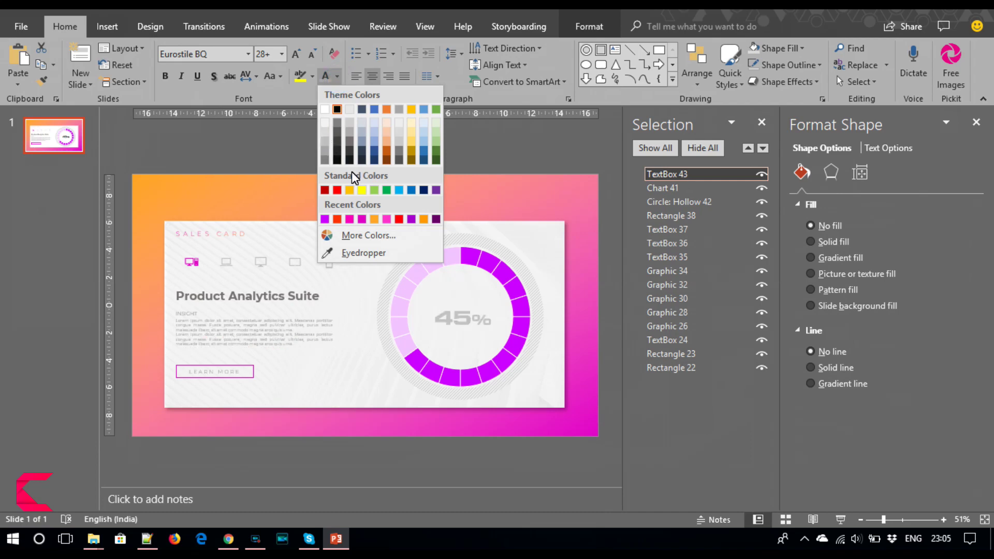
click(357, 253)
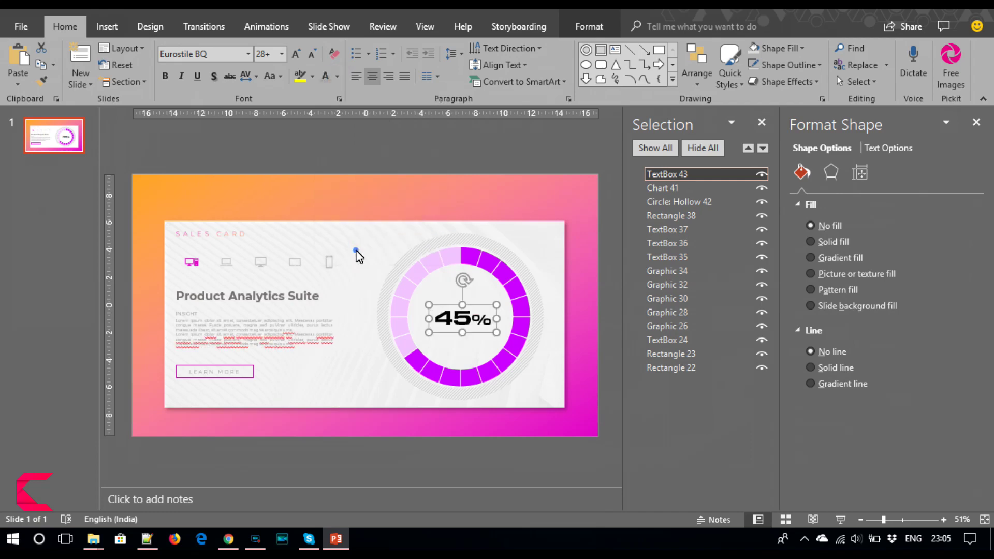
click(470, 377)
drag(482, 306, 480, 304)
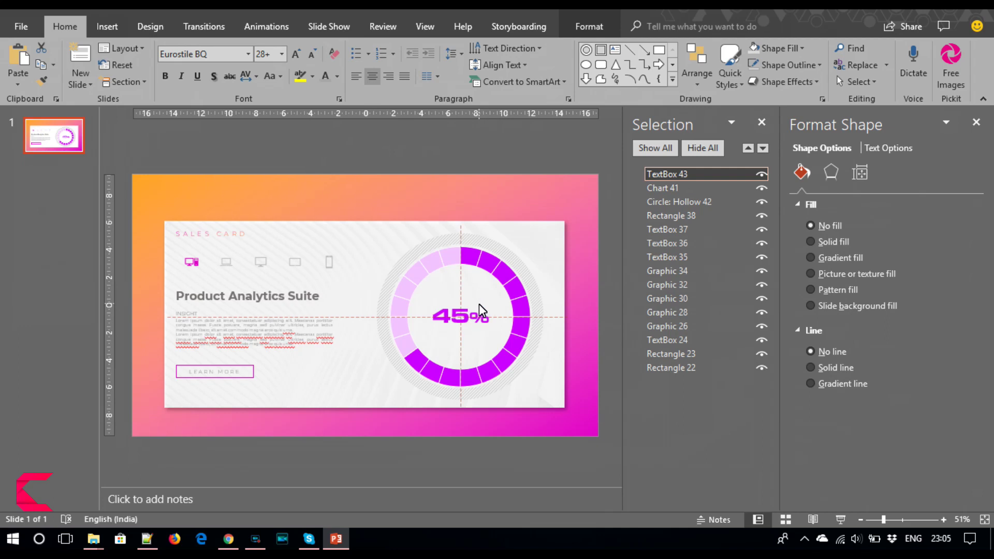
click(604, 318)
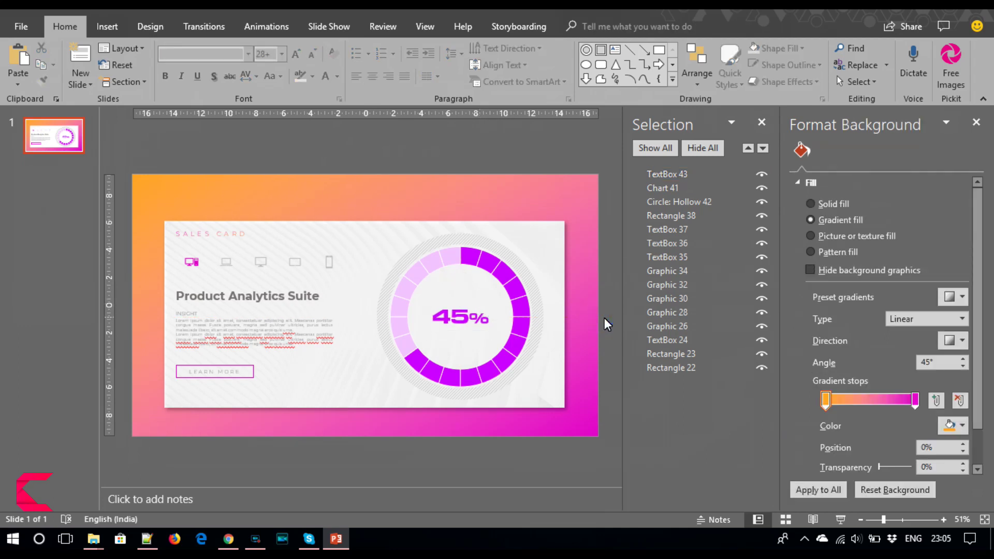
Stretch the LEARN MORE button's right edge until it roughly spans the body text width.
click(235, 372)
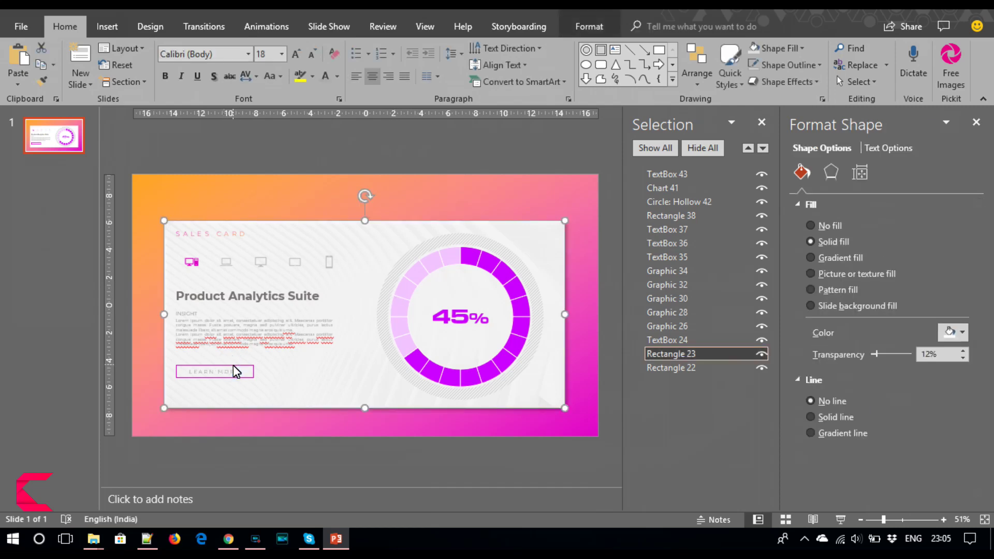
click(234, 372)
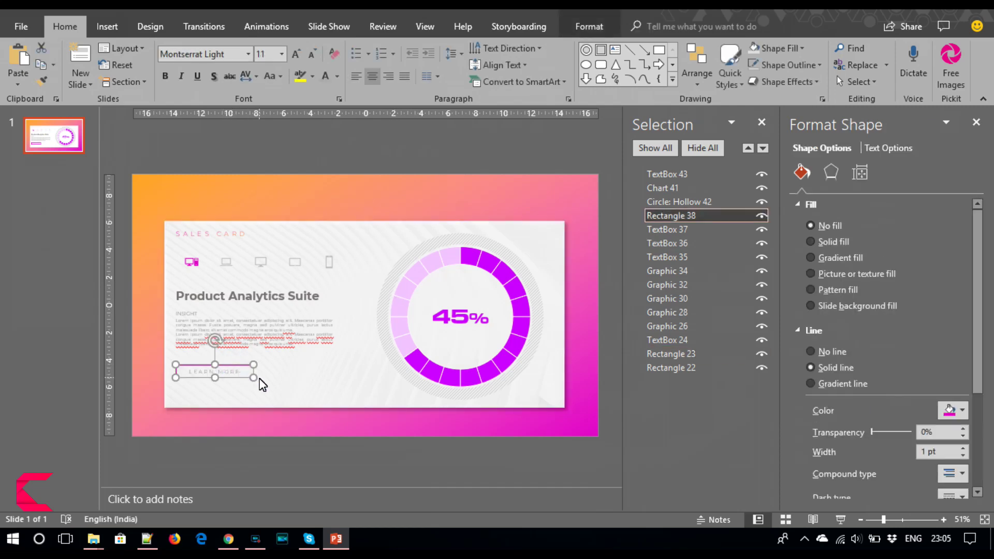
drag(254, 378, 313, 384)
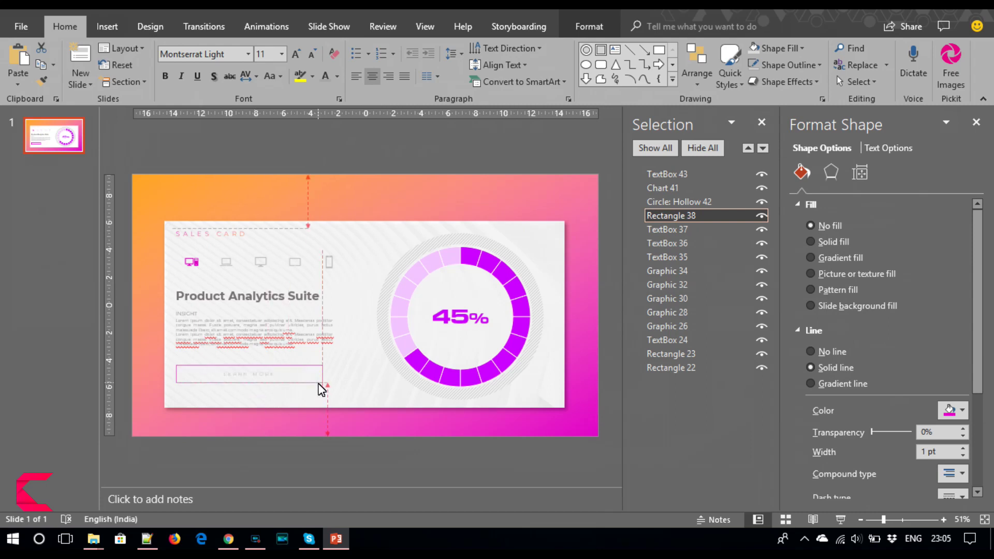
drag(315, 389, 309, 390)
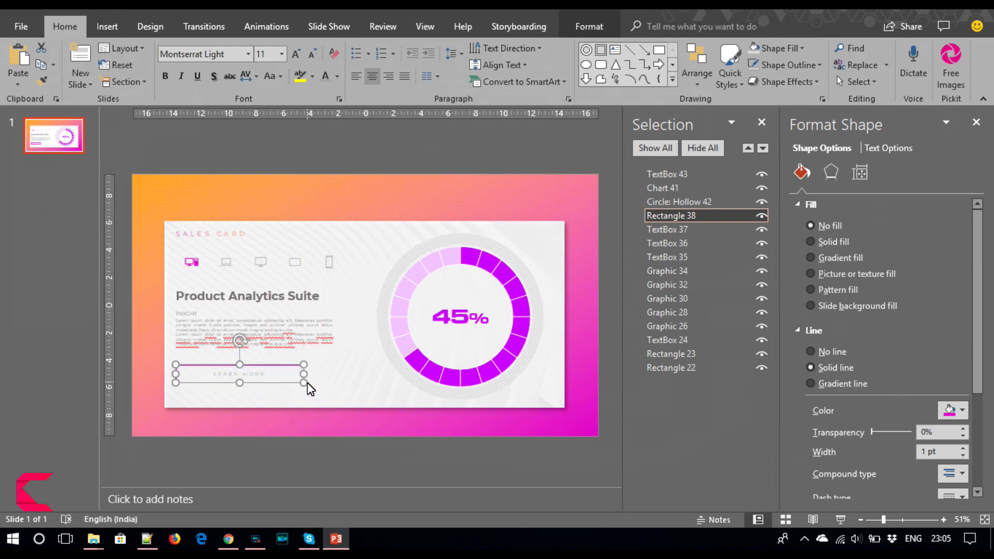
click(123, 349)
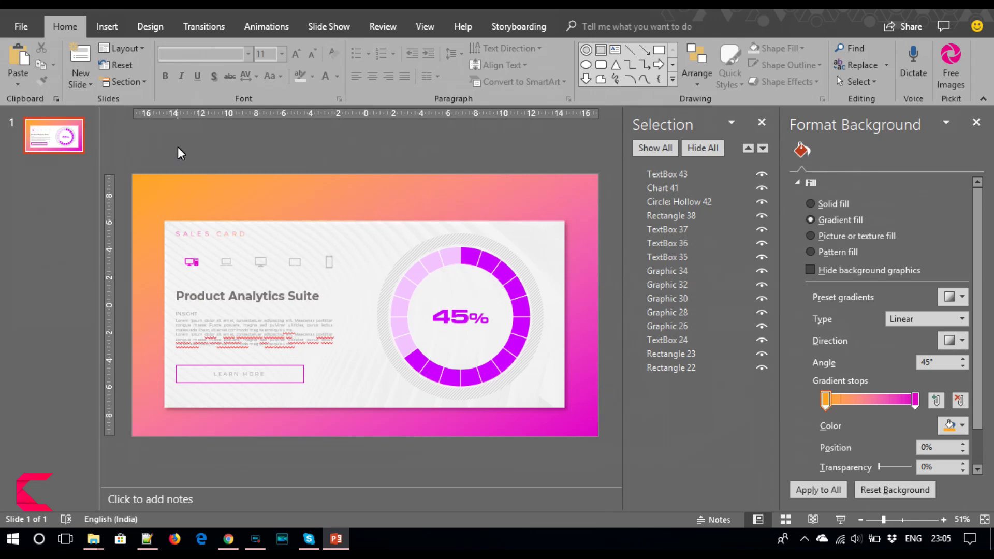
Draw a straight line under SALES CARD across the card.
click(110, 26)
click(247, 65)
click(317, 123)
drag(173, 241, 455, 241)
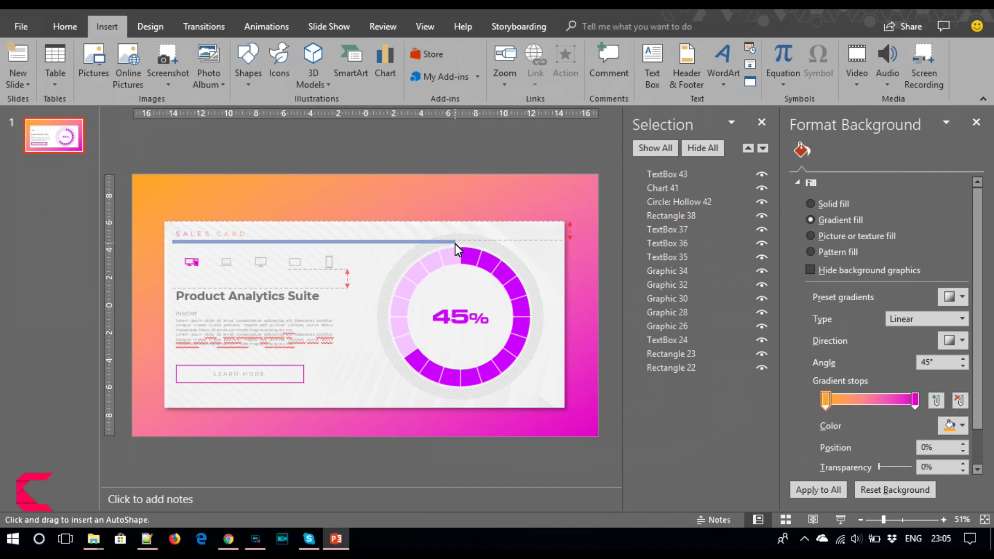
Bring the donut chart and its hollow circle in front of the new line.
click(479, 242)
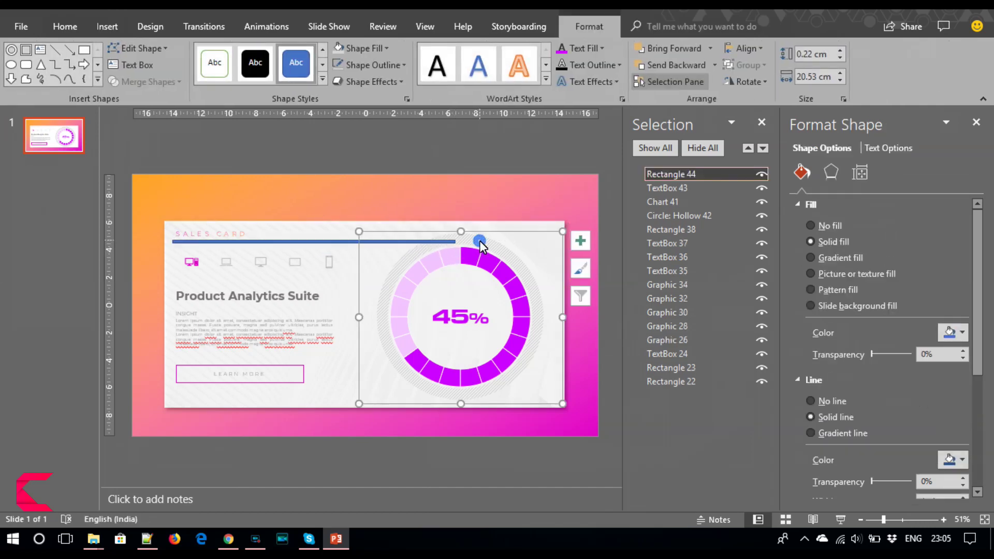
right_click(480, 241)
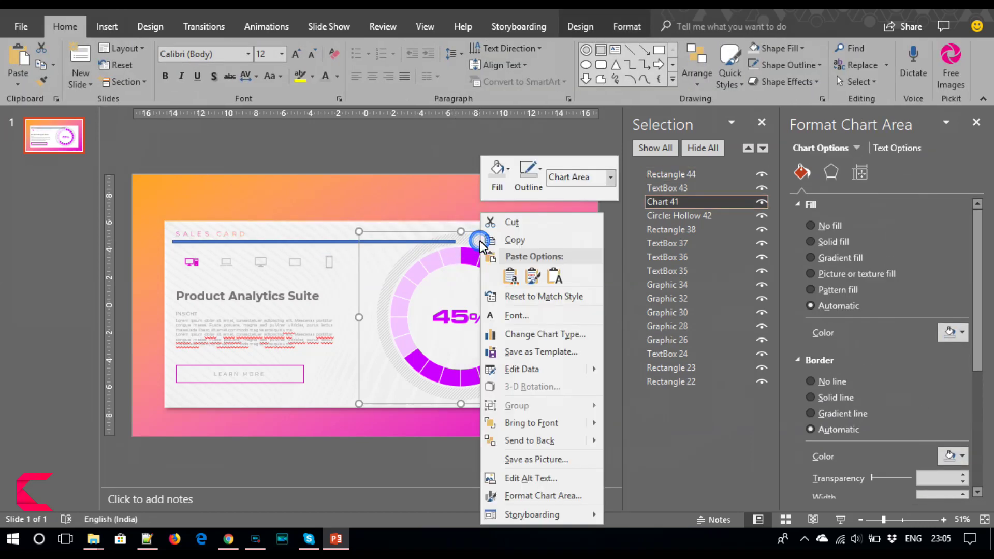
click(532, 424)
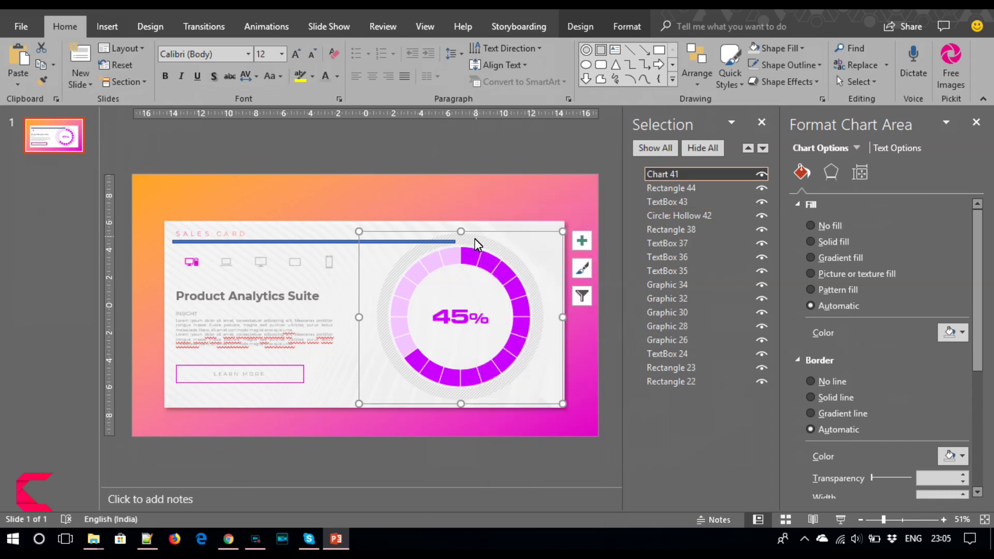
click(685, 188)
click(681, 202)
click(680, 216)
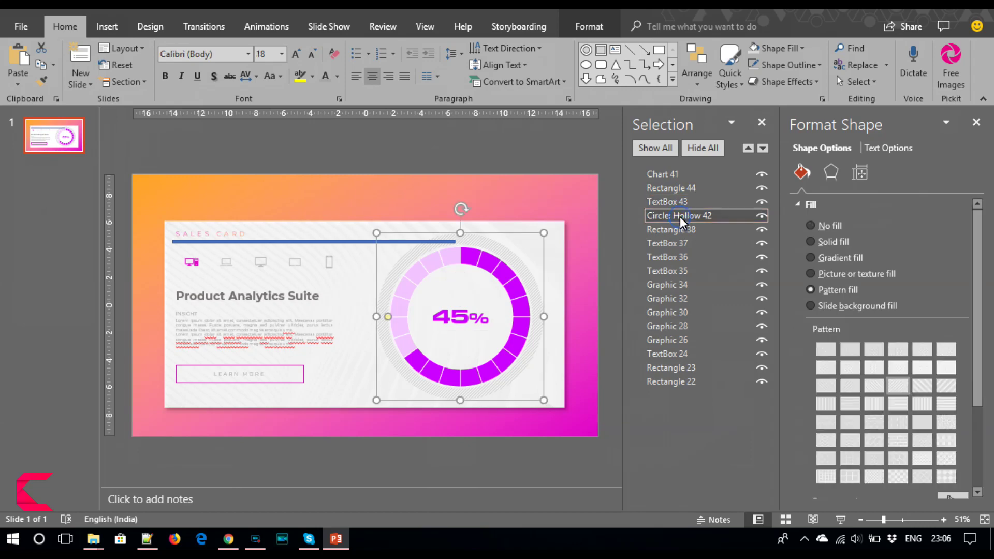
right_click(544, 238)
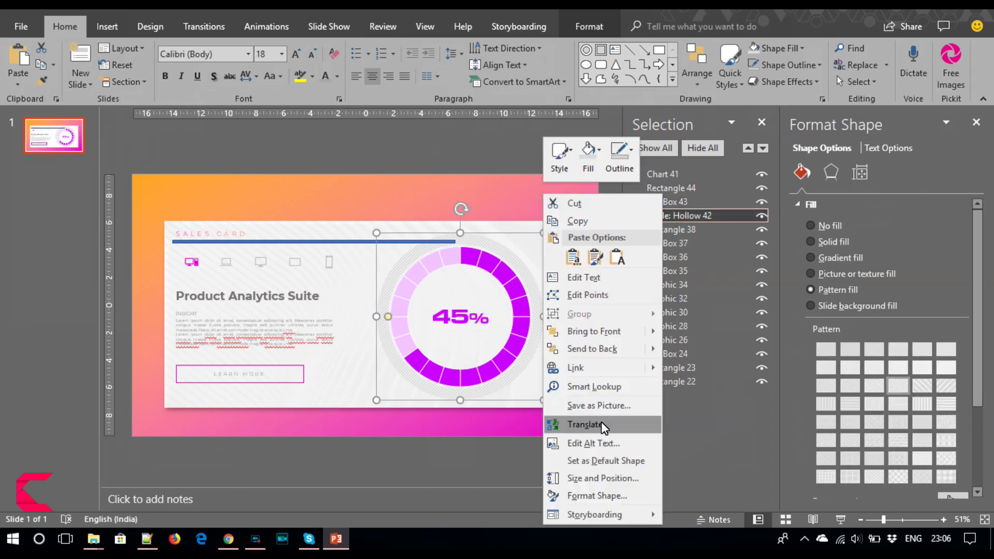
click(604, 337)
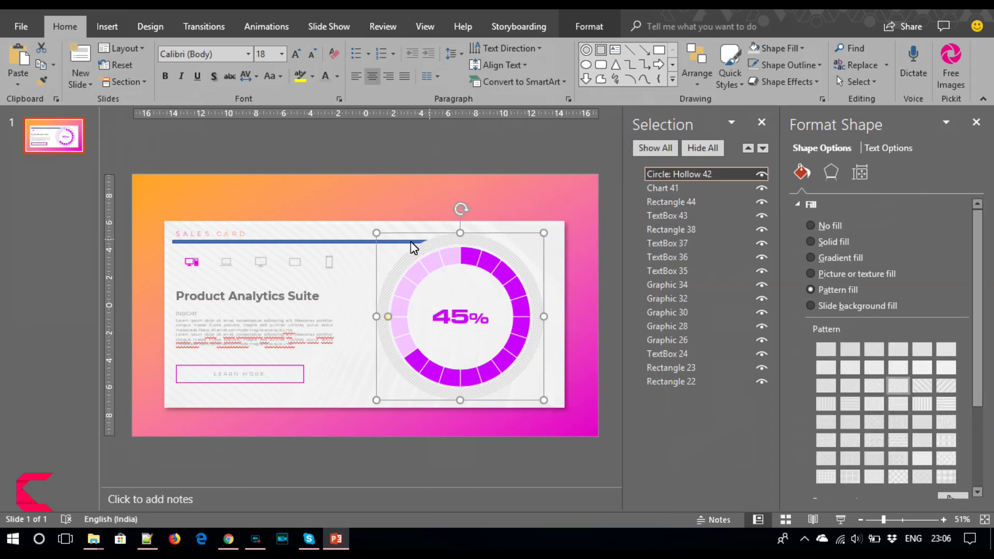
Give the line a gradient fill with its direction set to 180°.
click(339, 241)
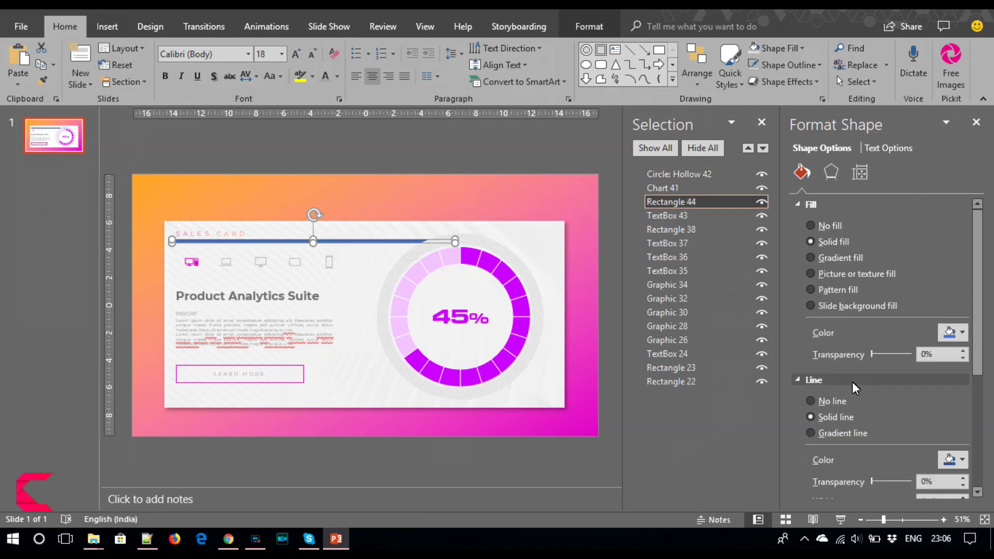
click(849, 258)
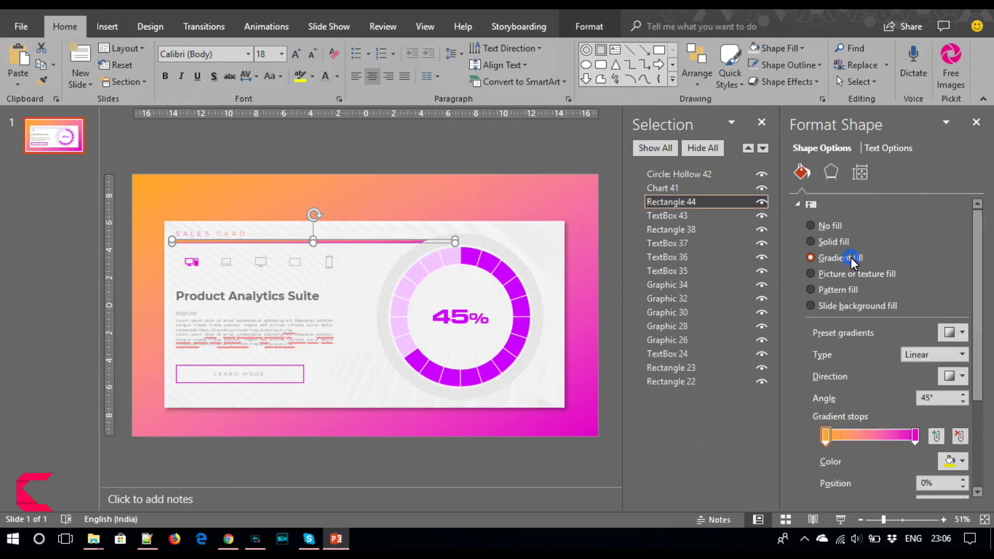
click(965, 377)
click(968, 406)
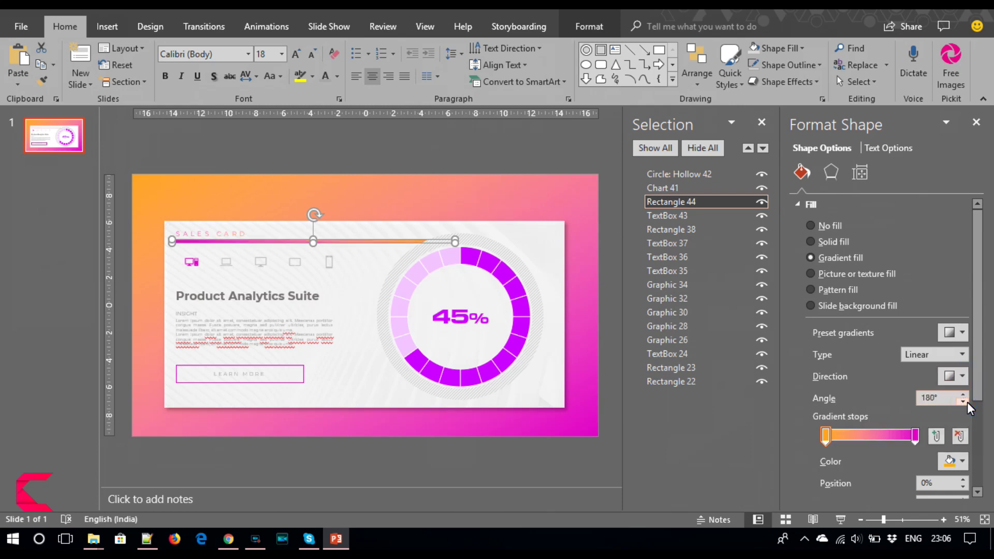
click(962, 376)
click(968, 407)
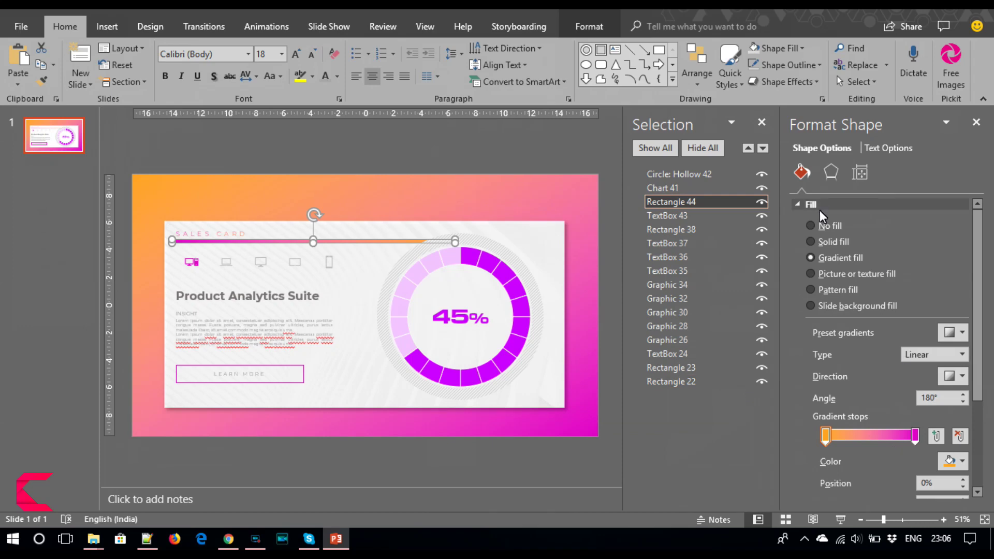
Set the gradient line's height to 0.2 cm.
scroll(985, 318, down, 5)
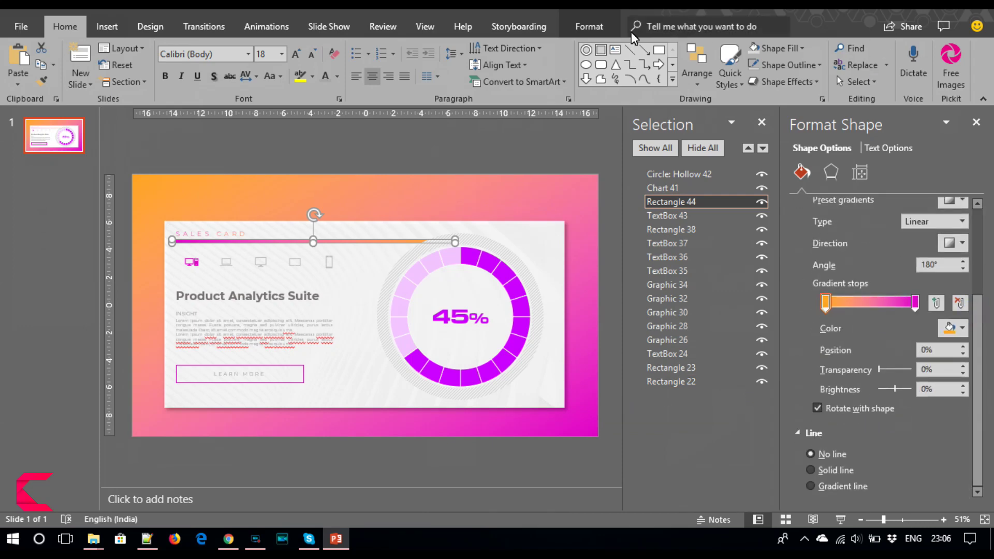
click(588, 26)
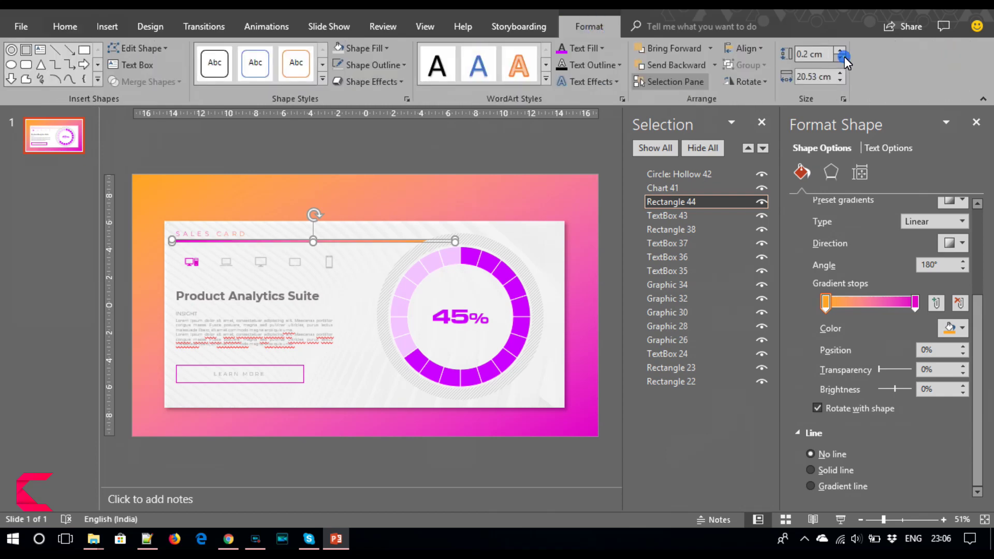
click(610, 239)
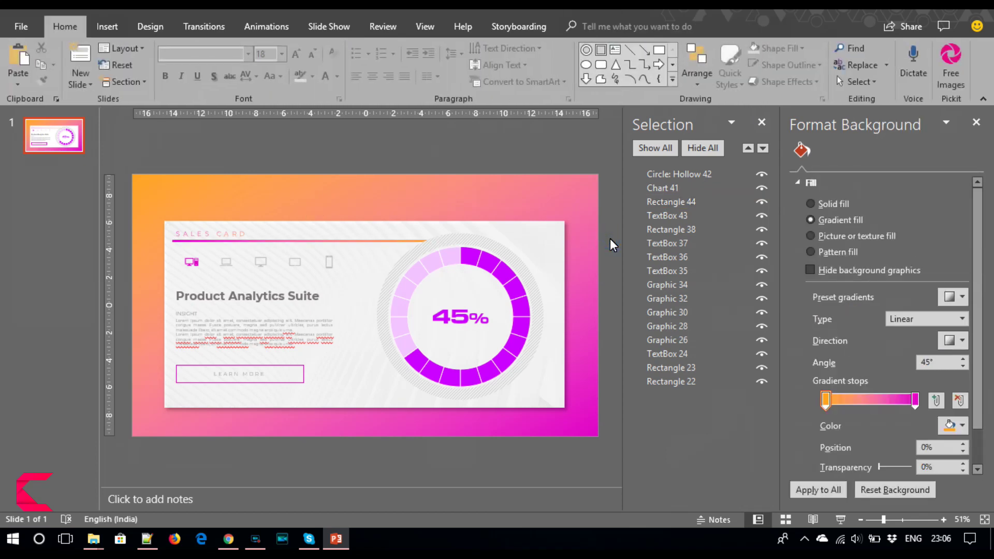
click(253, 241)
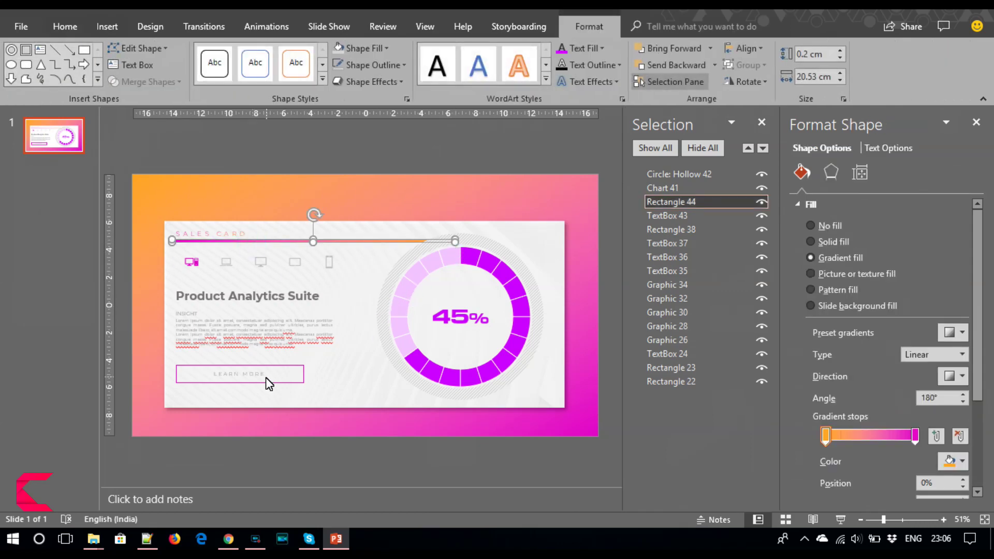
click(124, 381)
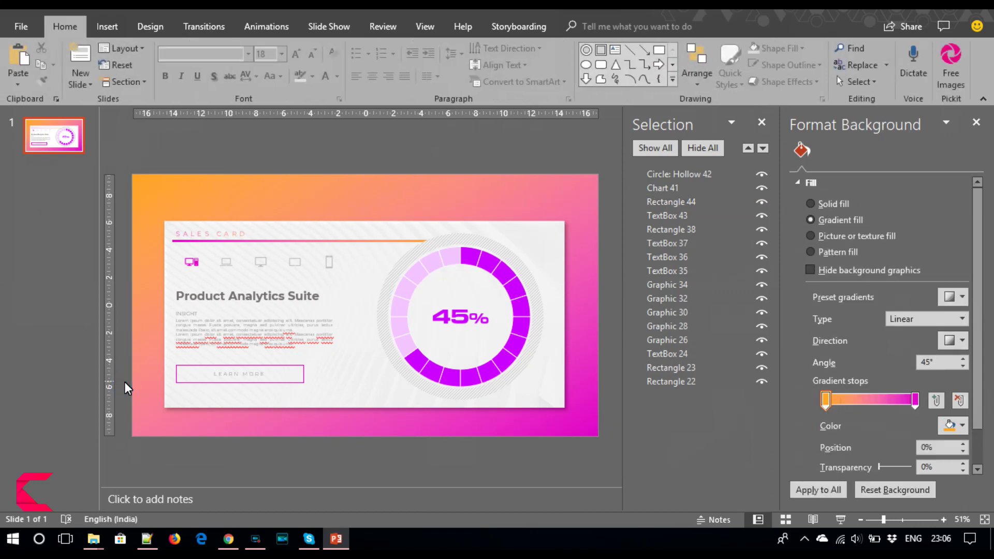
click(192, 264)
Duplicate the first device icon, place it above 45% and enlarge it to 1.6 cm.
key(ctrl+c)
key(ctrl+v)
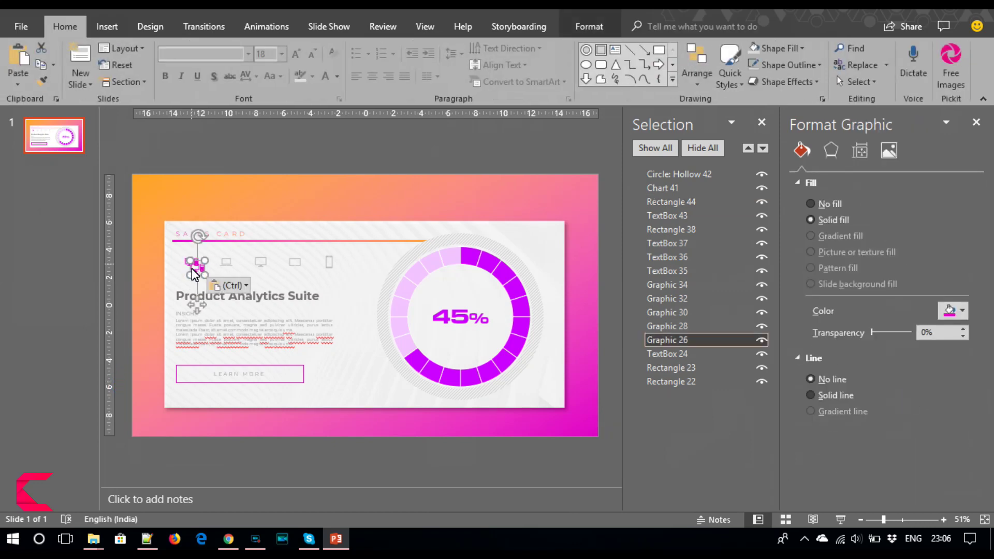
drag(194, 308, 458, 340)
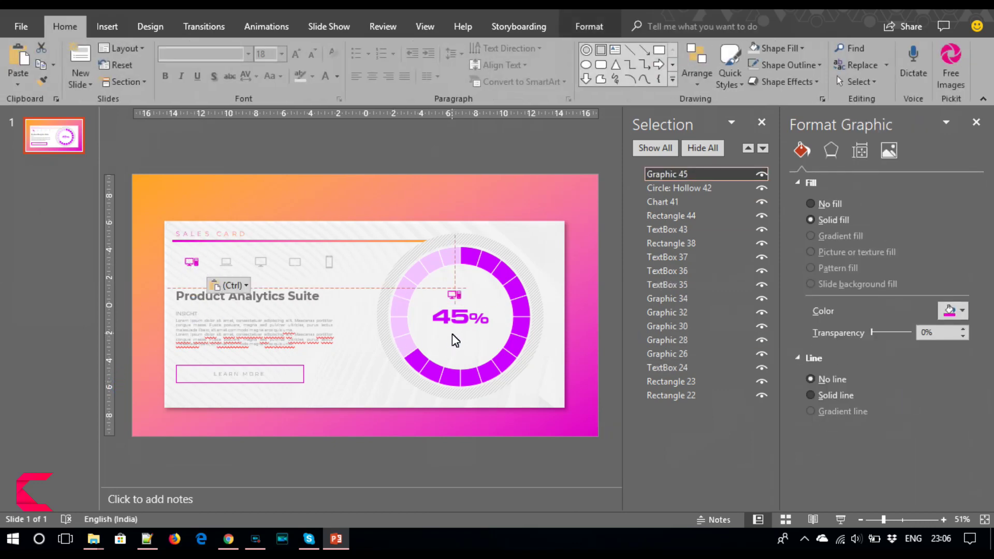
drag(458, 340, 463, 340)
click(592, 33)
click(831, 51)
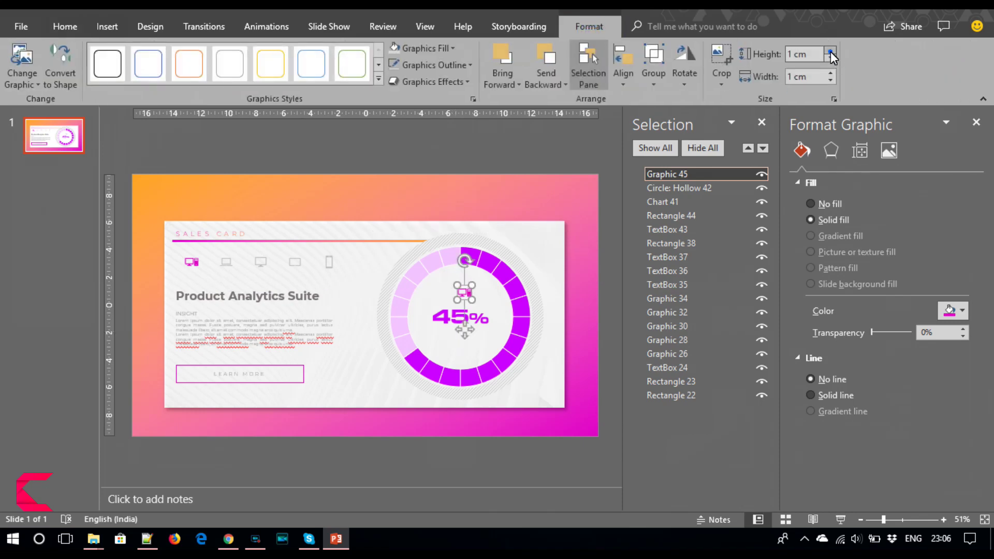
click(830, 52)
drag(470, 334, 462, 340)
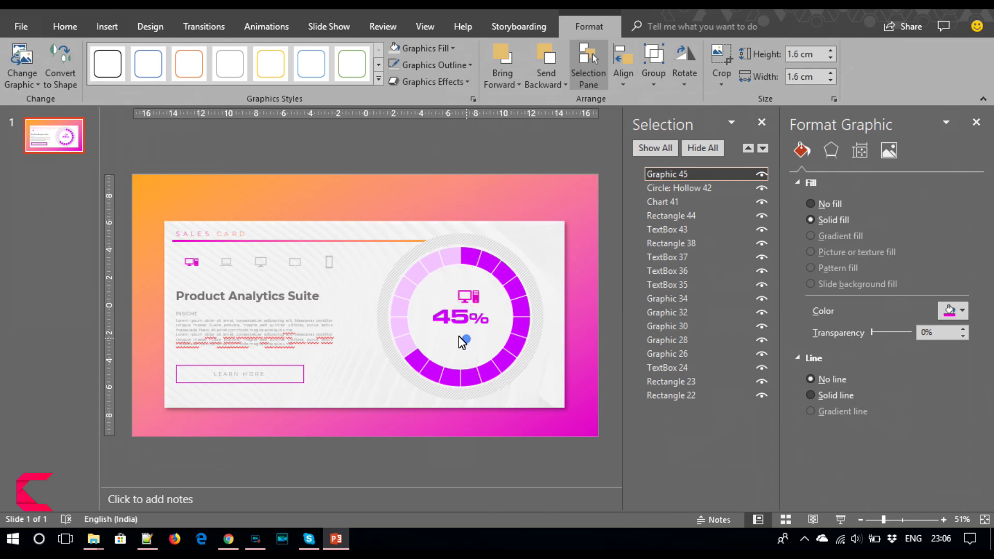
Colour the copied icon light grey.
click(944, 318)
click(874, 380)
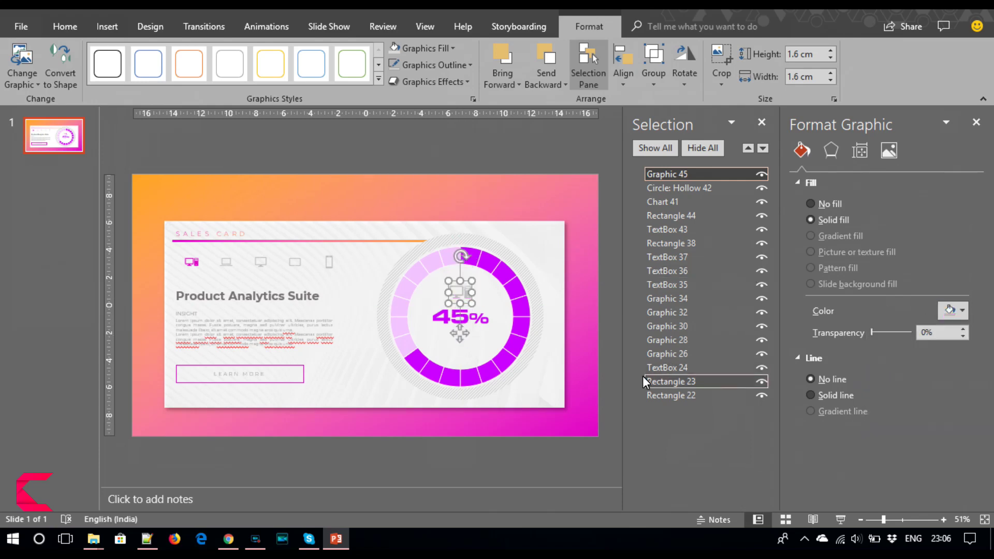
click(617, 371)
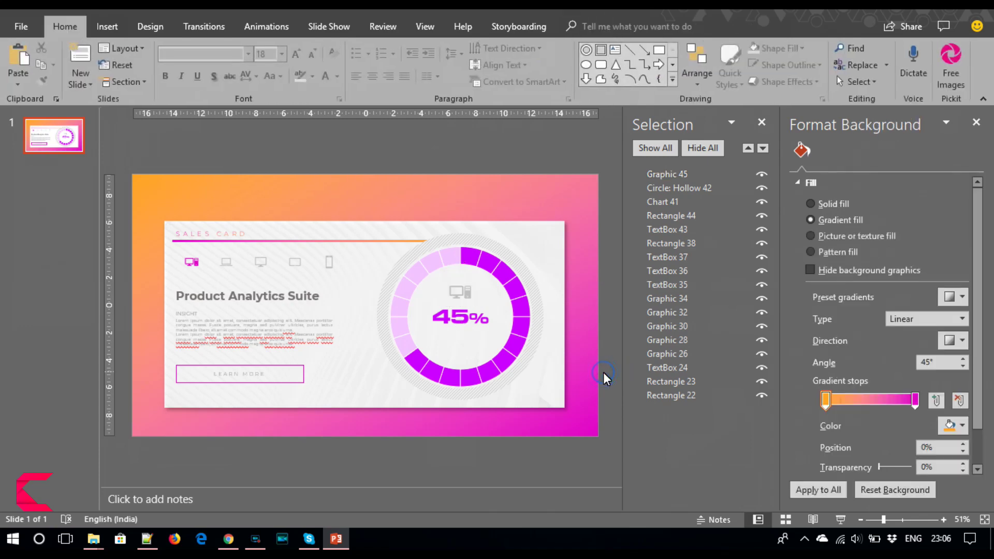
click(92, 18)
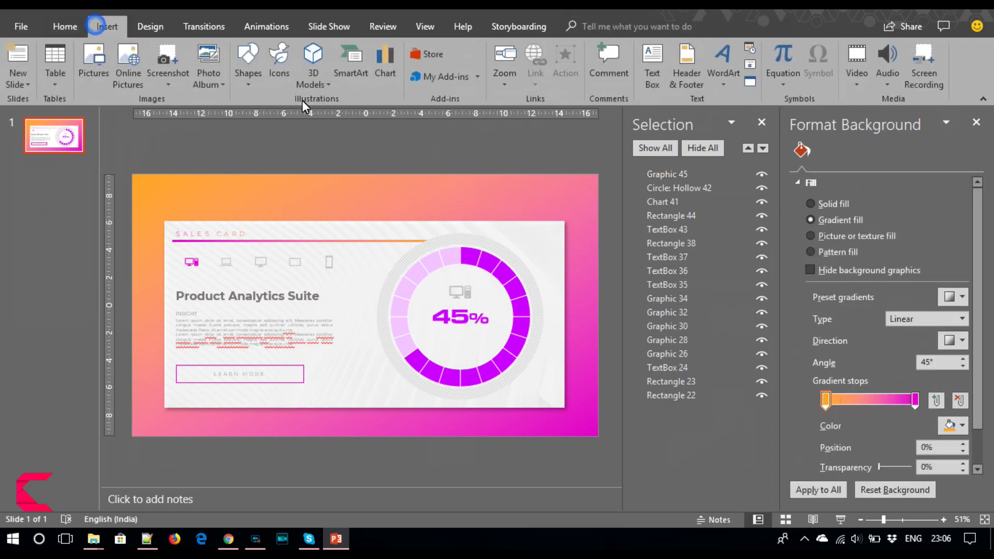
Draw a text box across the slide top and set its font to Montserrat Light.
click(652, 65)
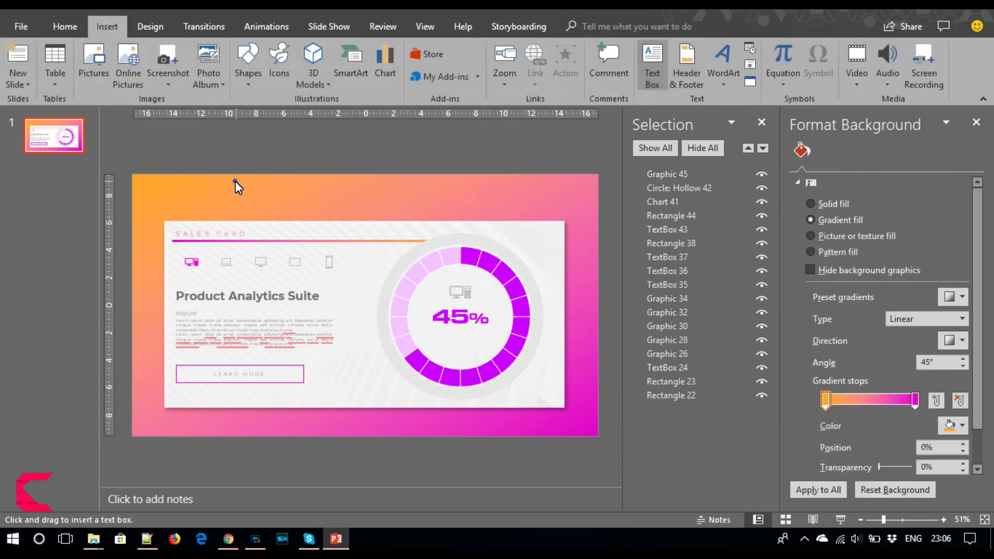
drag(233, 179, 486, 195)
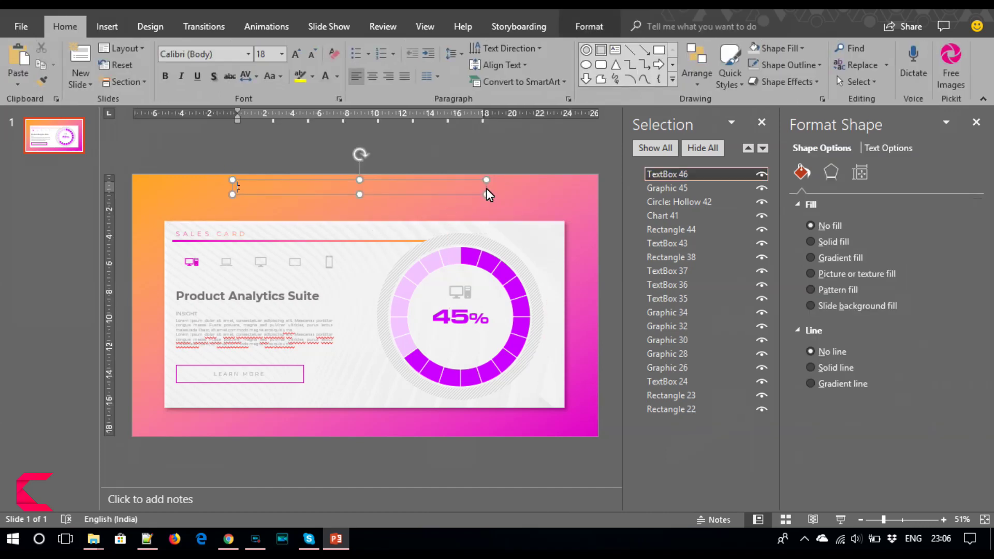
key(ctrl+a)
click(220, 54)
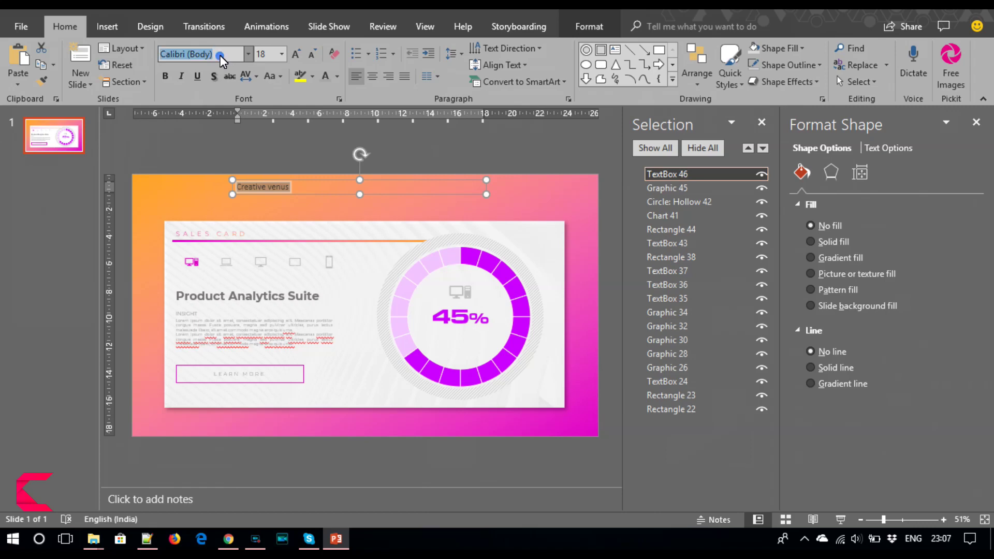
text(Montserrat Light)
key(Return)
Make CREATIVE VENUS uppercase, very loosely spaced, centred, white and 24 pt, then duplicate it.
click(272, 77)
click(283, 127)
click(246, 76)
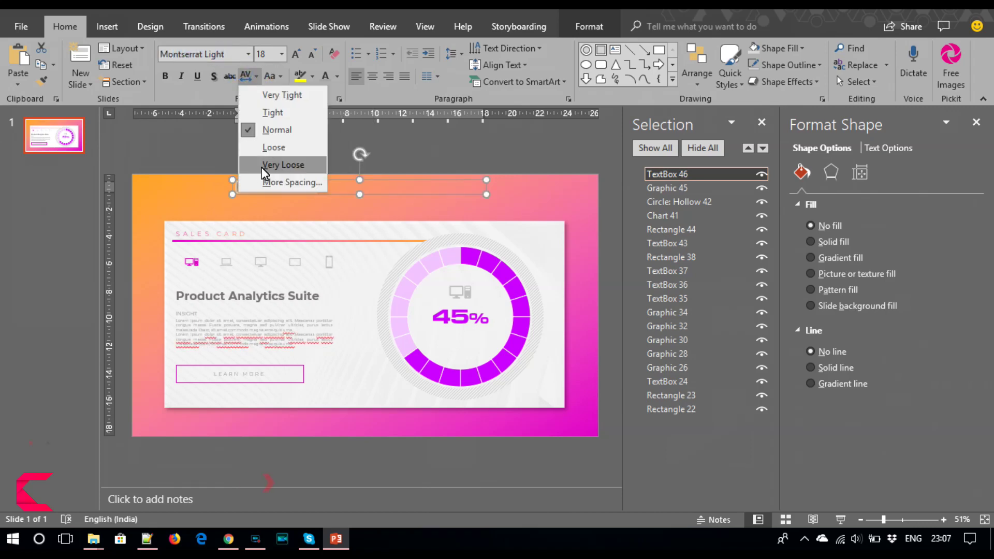
click(264, 150)
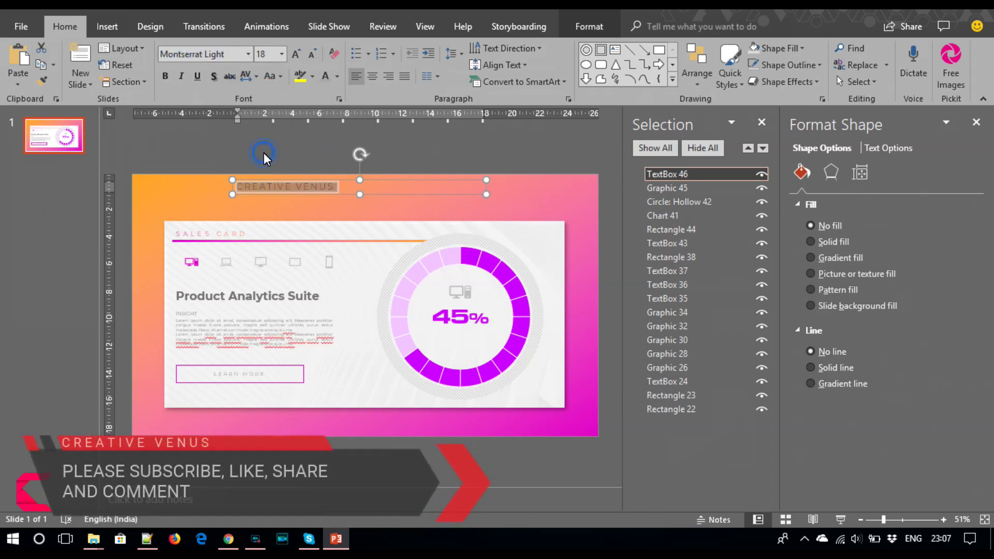
click(373, 76)
click(337, 76)
click(324, 110)
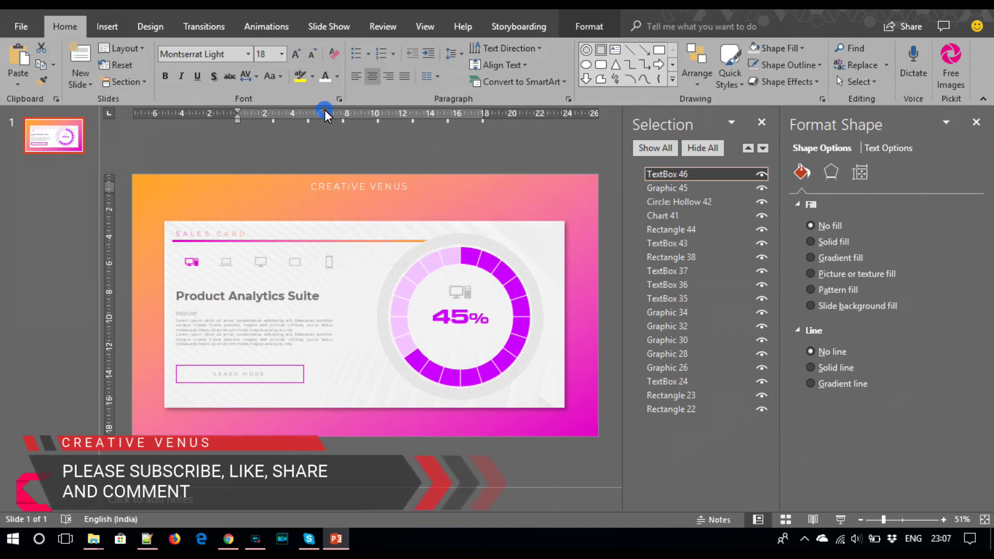
click(298, 55)
click(298, 55)
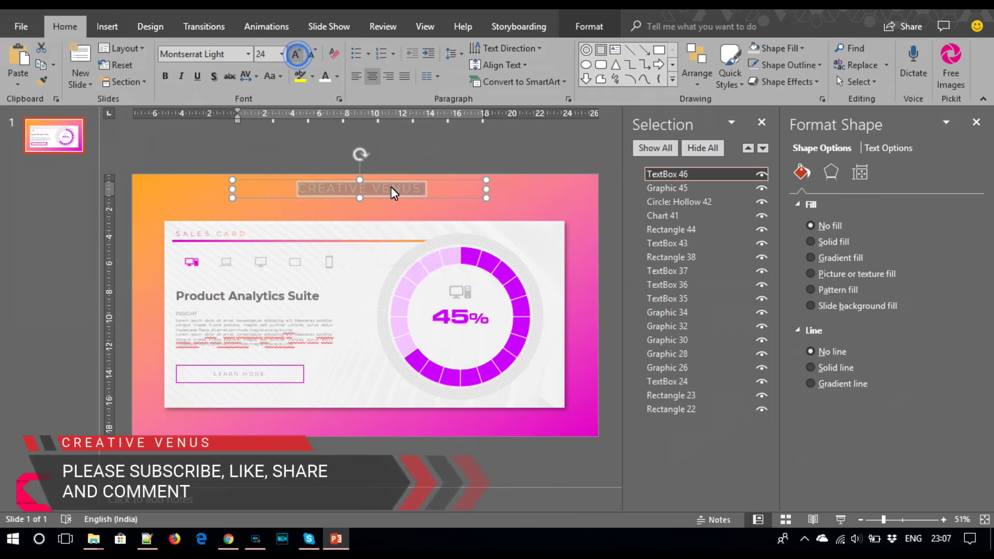
click(412, 195)
key(ctrl+c)
key(ctrl+v)
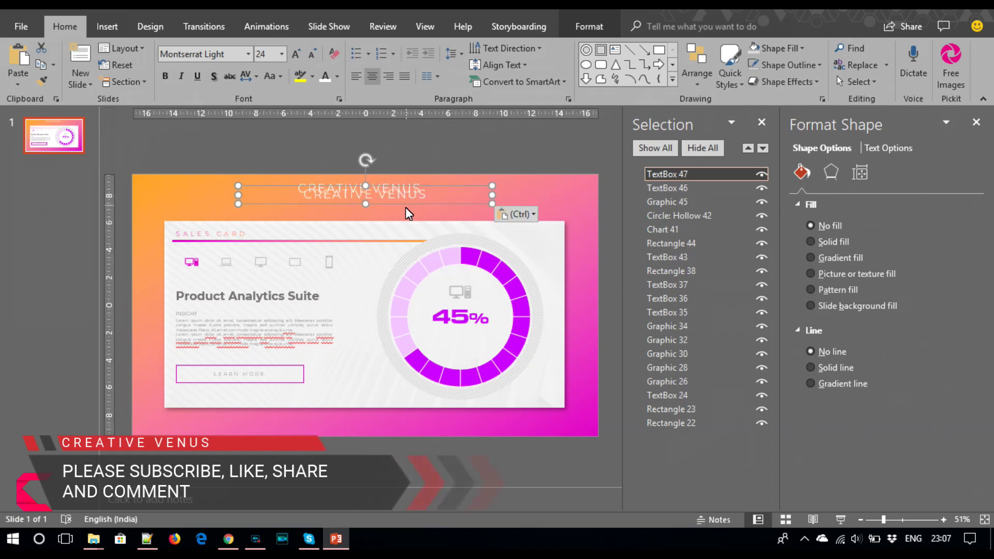
Turn the copy into a 14 pt uppercase 'beautiful business presentations' subtitle under the title.
drag(404, 205, 377, 202)
triple_click(375, 201)
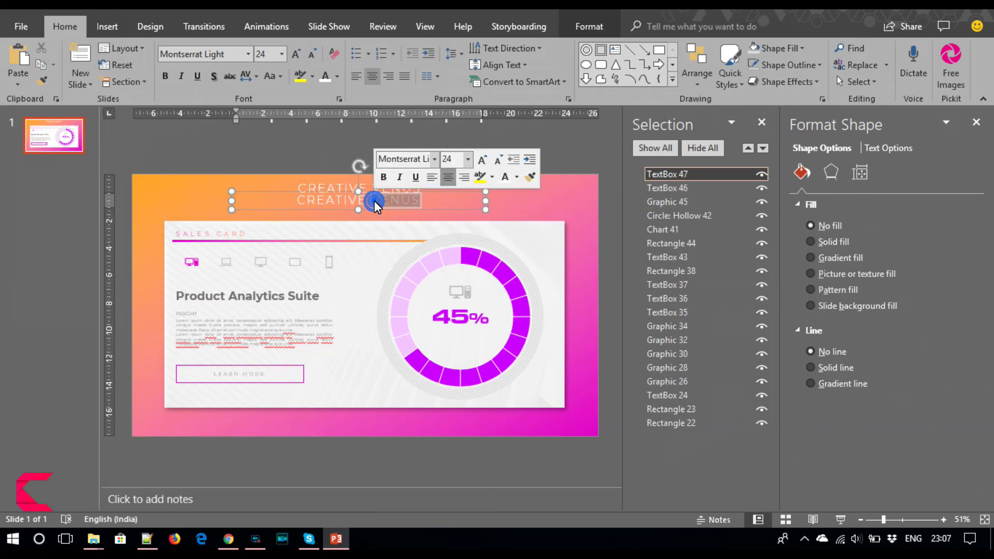
text(beautiful business presentations)
key(ctrl+a)
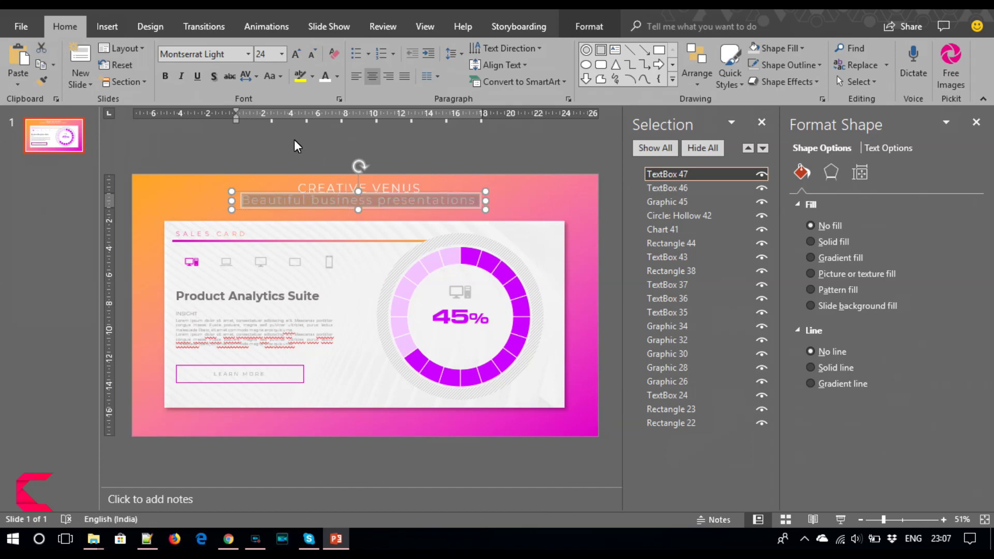
click(274, 76)
click(284, 128)
click(312, 54)
click(311, 57)
click(311, 57)
click(311, 57)
click(312, 57)
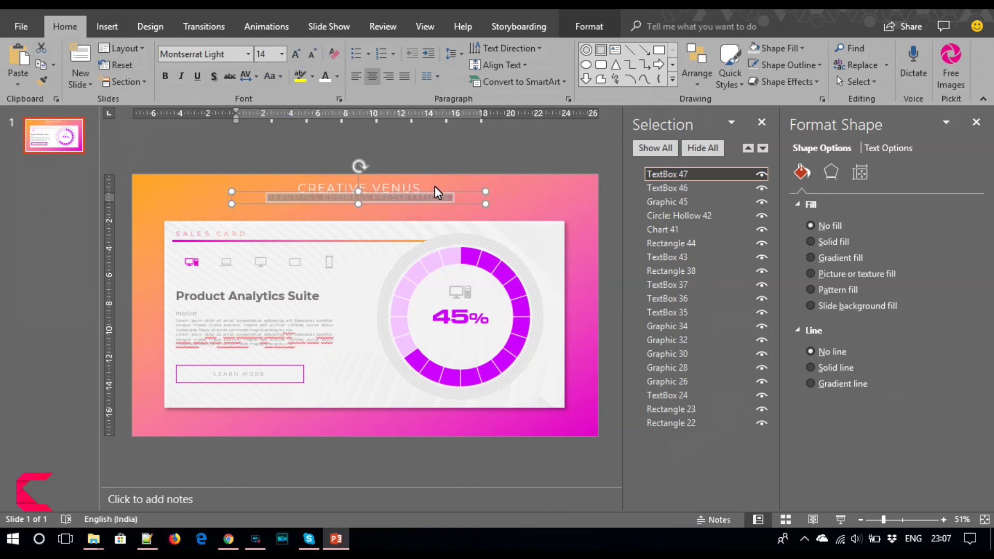
drag(433, 192, 433, 195)
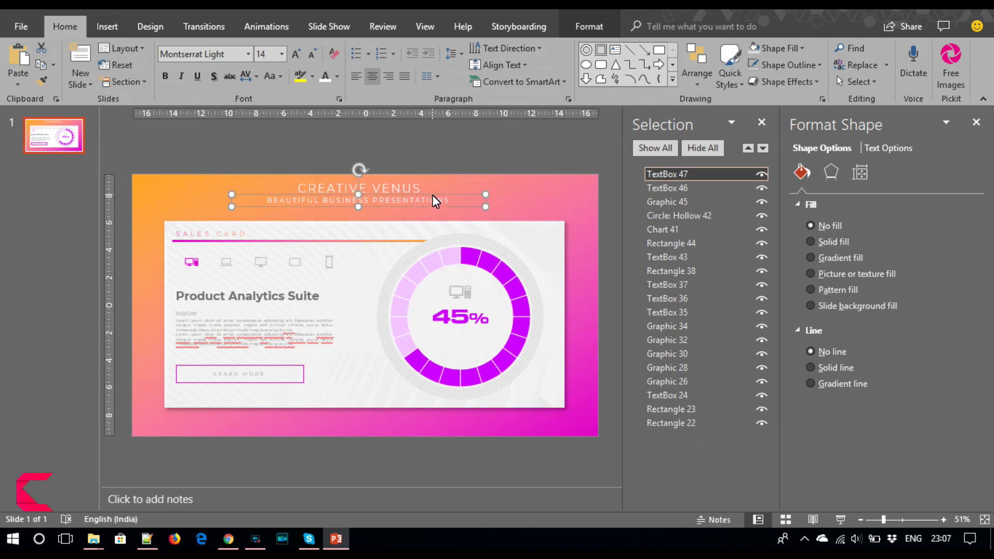
Enlarge the CREATIVE VENUS title to 28 pt and realign the subtitle beneath it.
click(396, 187)
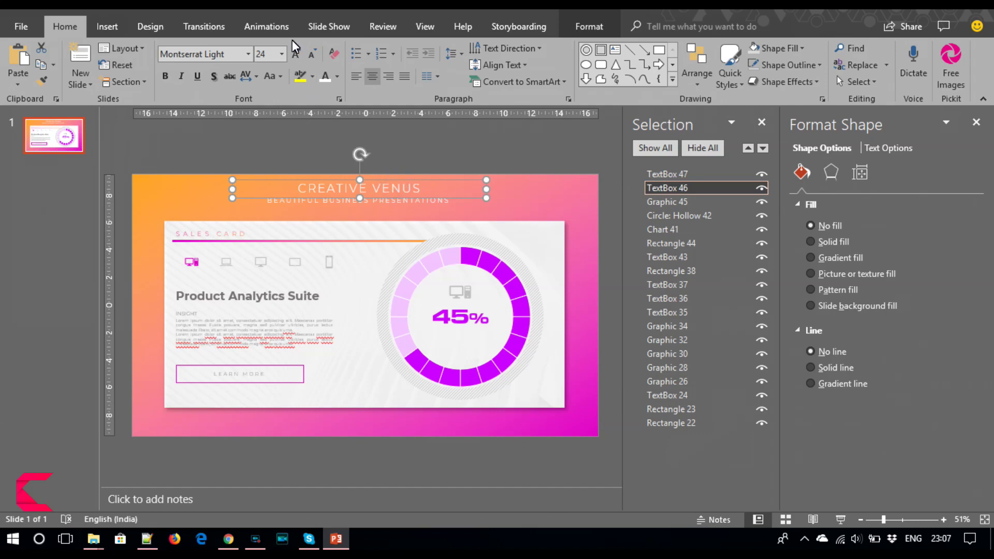
click(296, 54)
drag(421, 203, 427, 197)
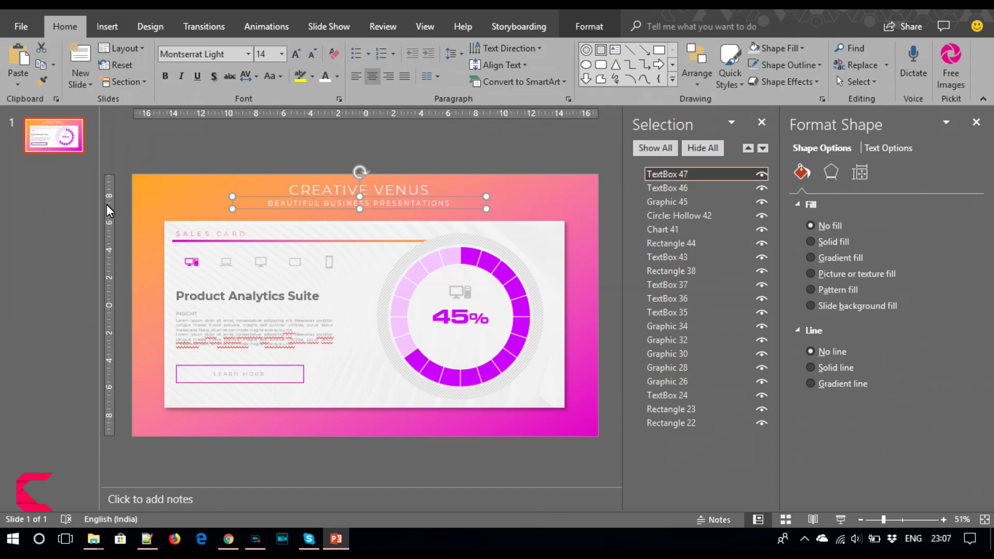
click(122, 214)
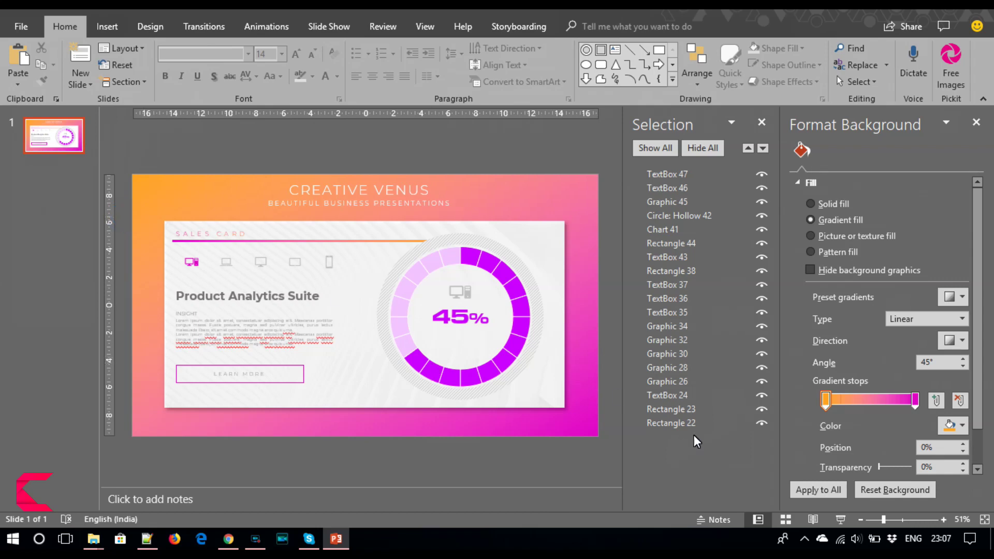
Give the computer icon in the donut centre a lighter fill.
click(469, 299)
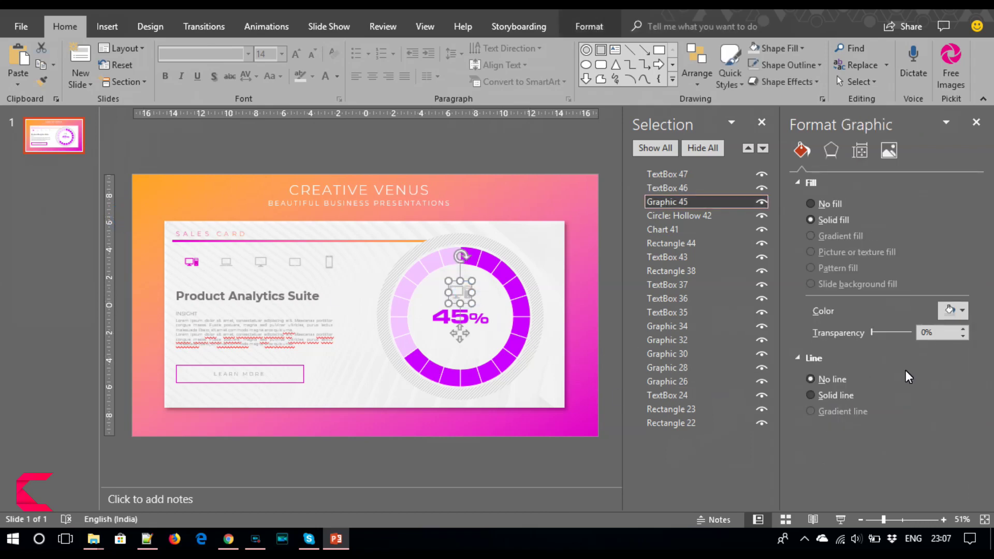
click(960, 324)
click(874, 365)
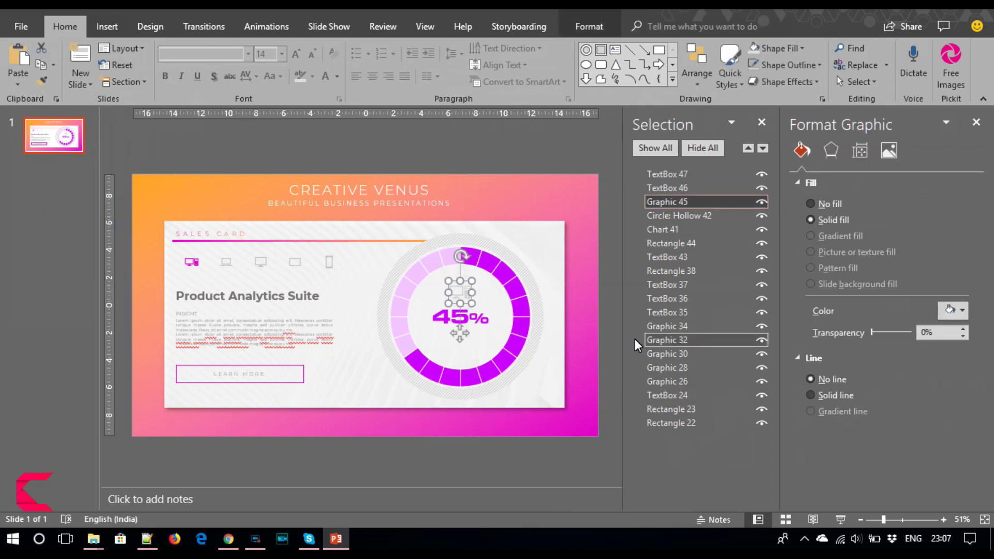
click(621, 340)
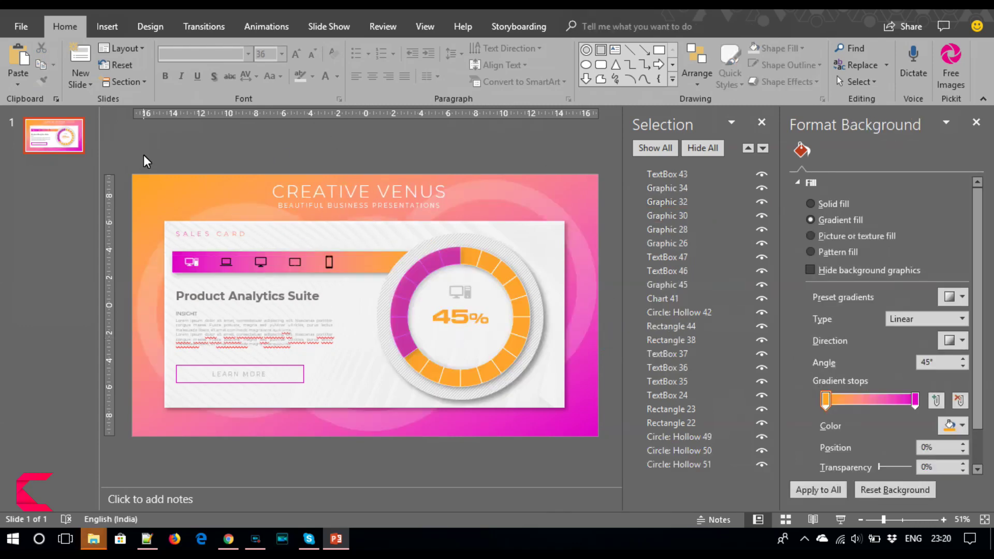
right_click(62, 137)
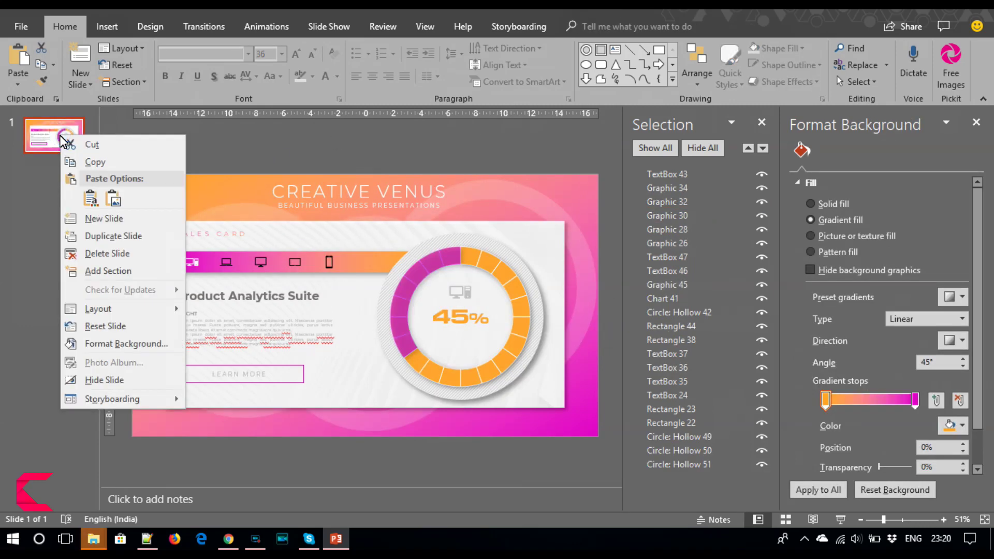
Duplicate the slide and retitle the card Product Market Catalyst.
click(104, 236)
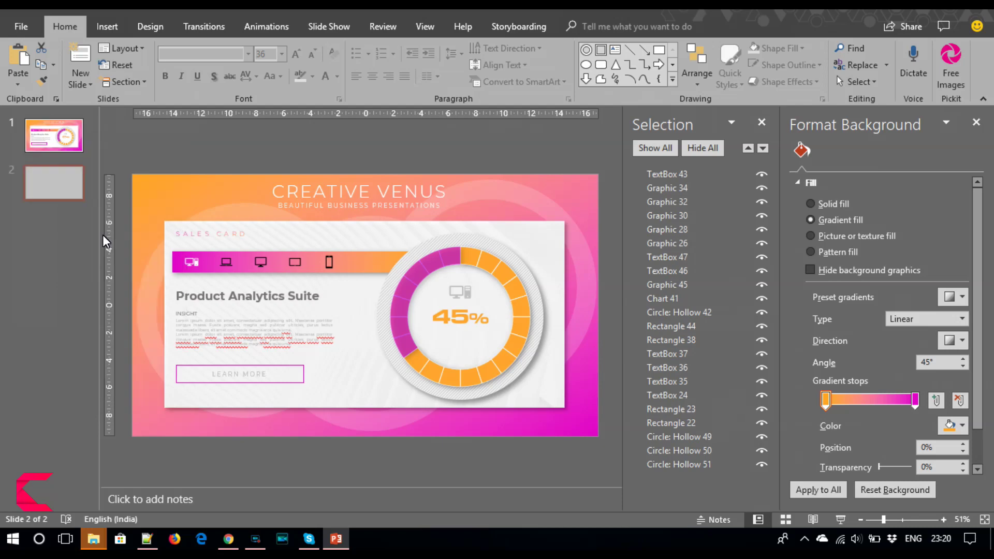
click(228, 296)
drag(229, 296, 330, 301)
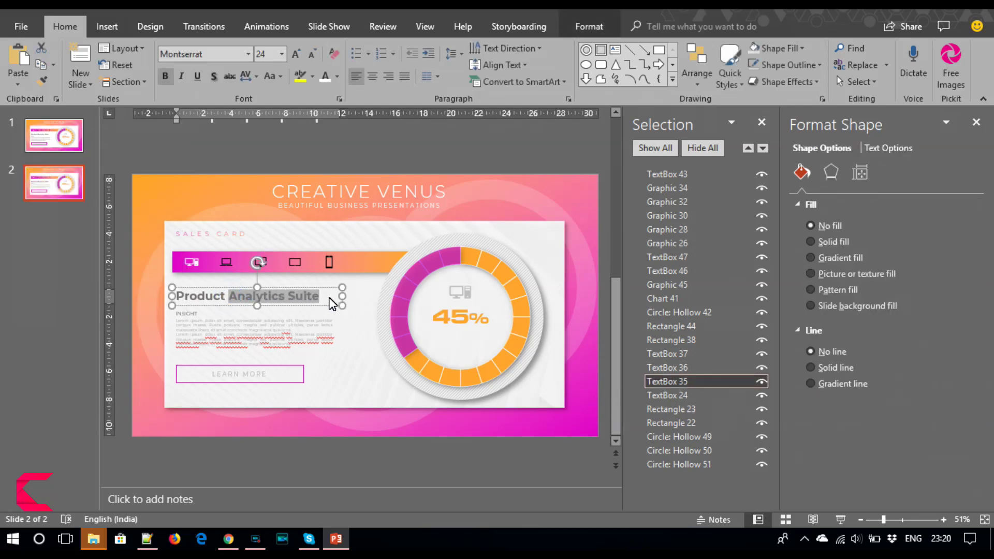
text(Market Cat)
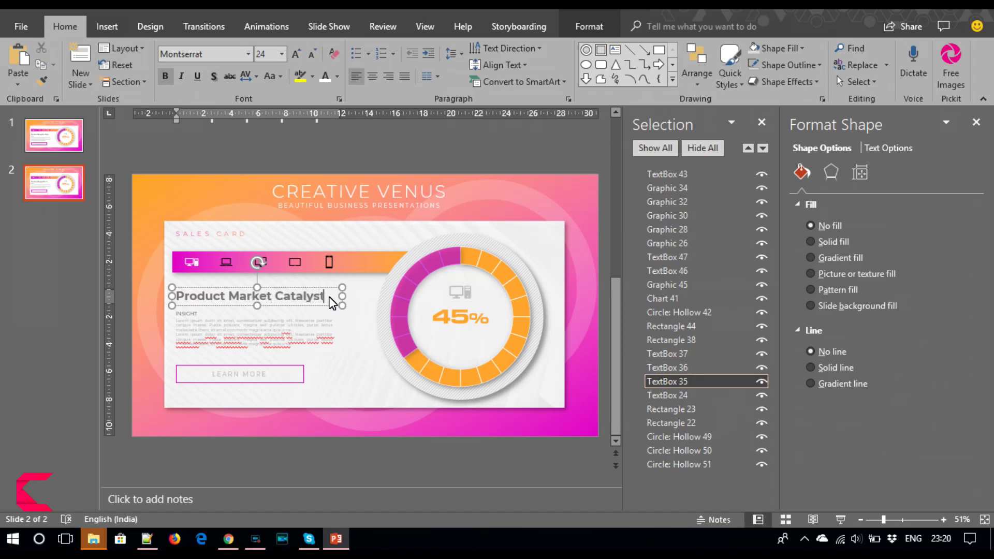
Make the desktop icon black and the laptop icon white in the icon bar.
click(195, 261)
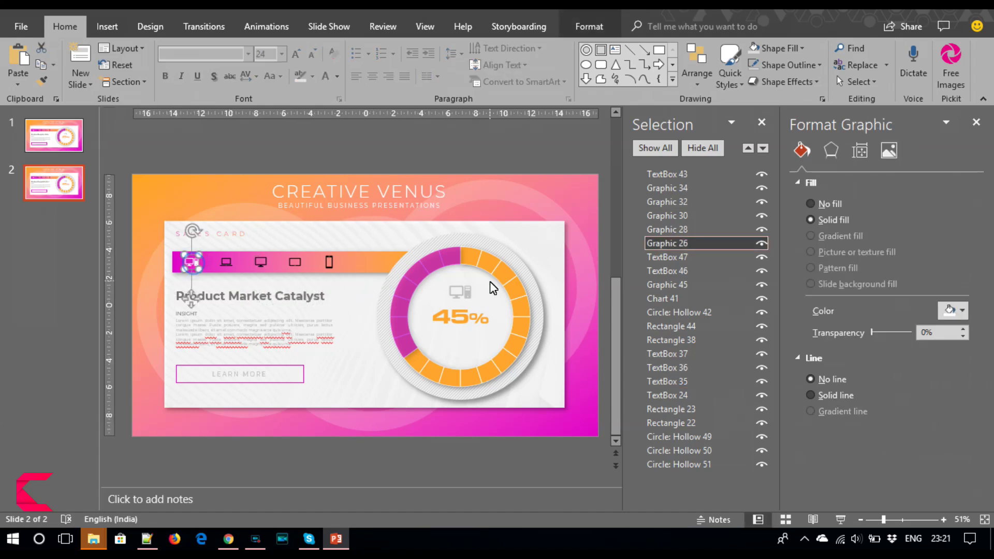
click(959, 312)
click(885, 344)
click(226, 262)
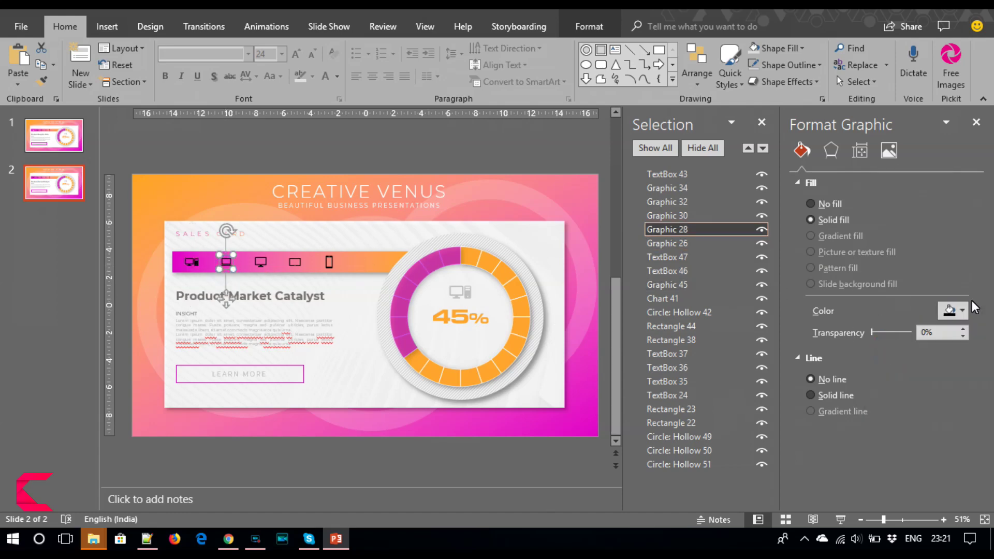
click(961, 310)
click(874, 346)
click(481, 363)
right_click(483, 361)
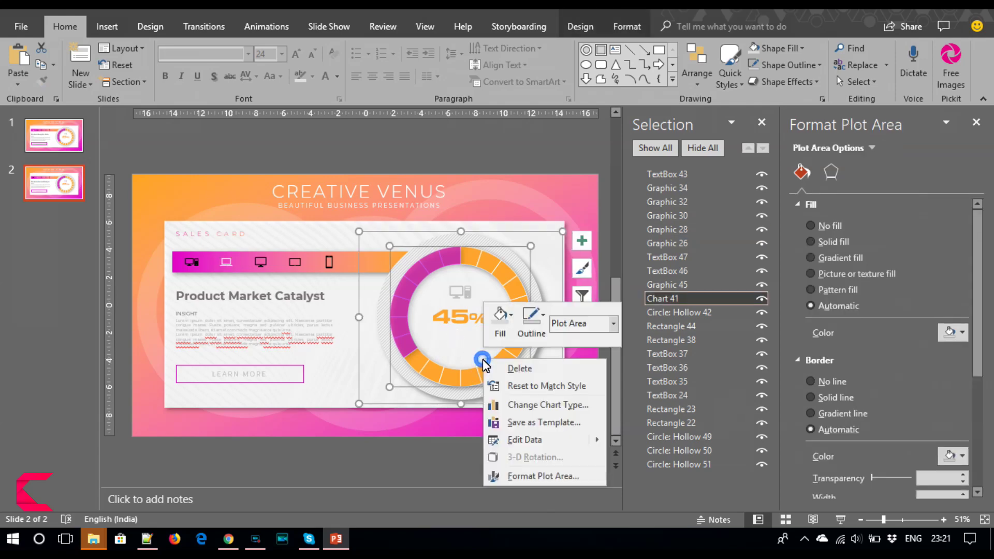
In the donut chart's data, change the Sales values to 55% in C2 and 45% in C3.
click(544, 404)
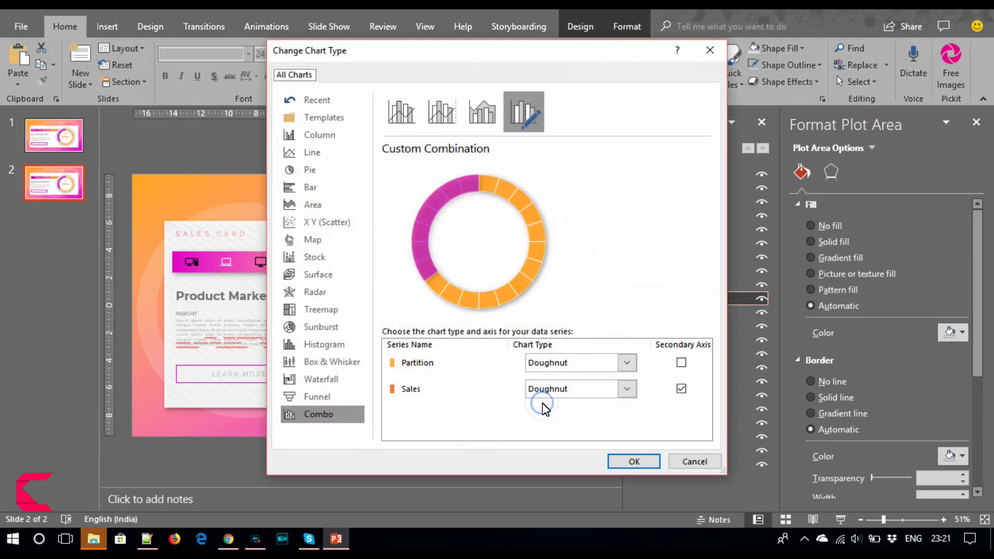
click(696, 462)
right_click(501, 355)
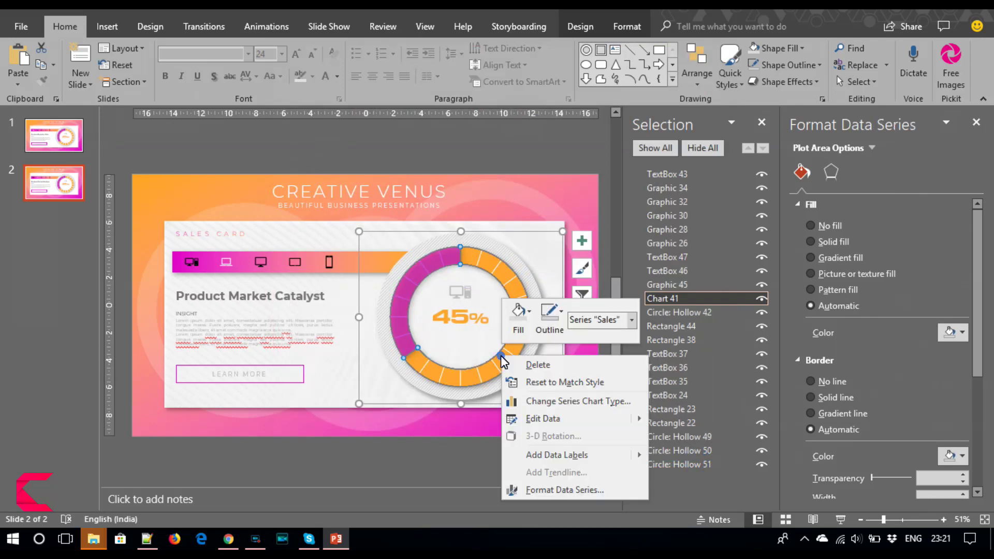
click(545, 425)
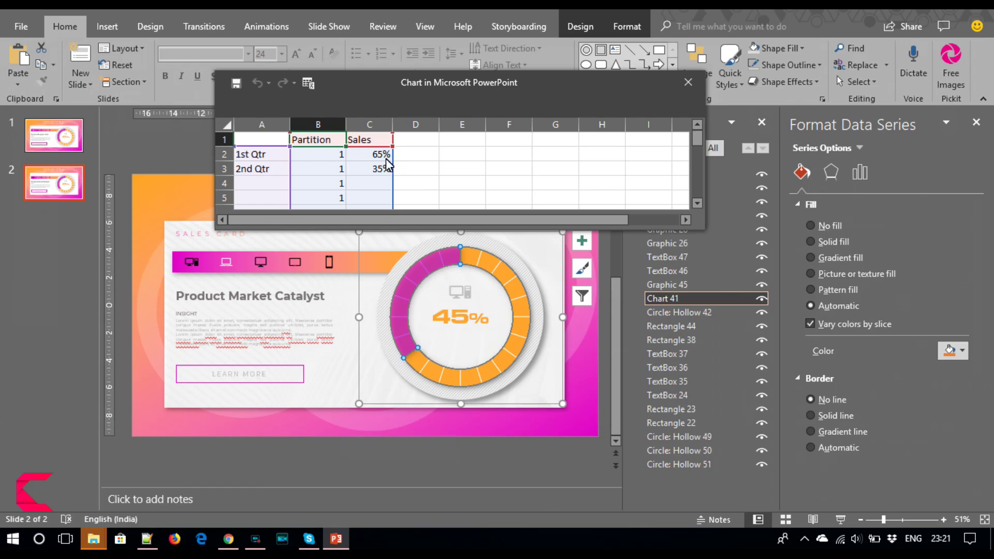
click(377, 155)
text(55)
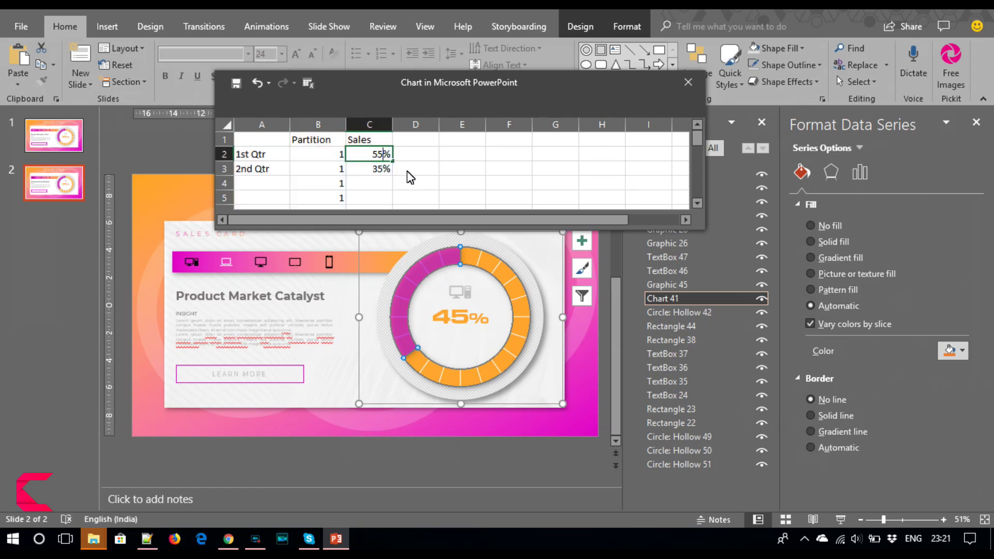
click(378, 170)
text(45)
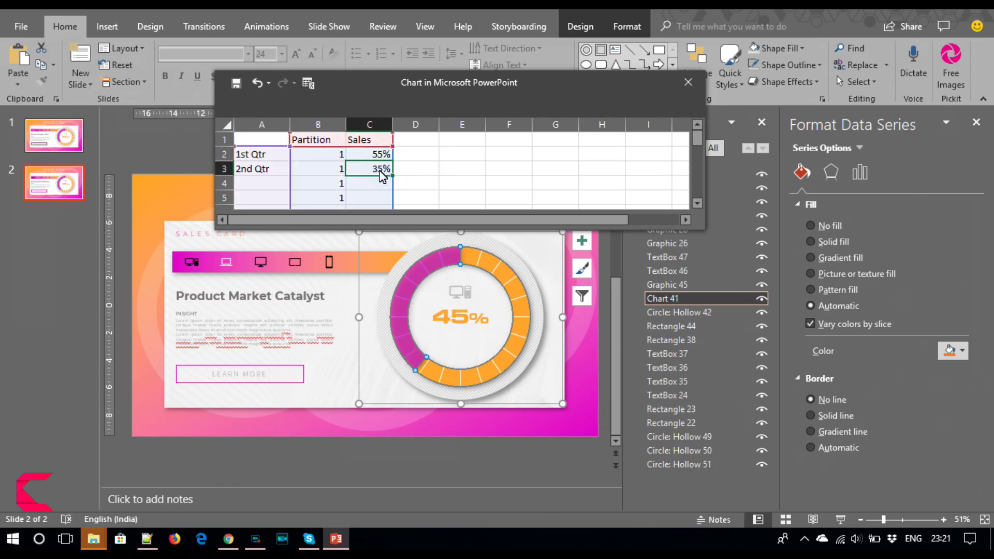
click(538, 184)
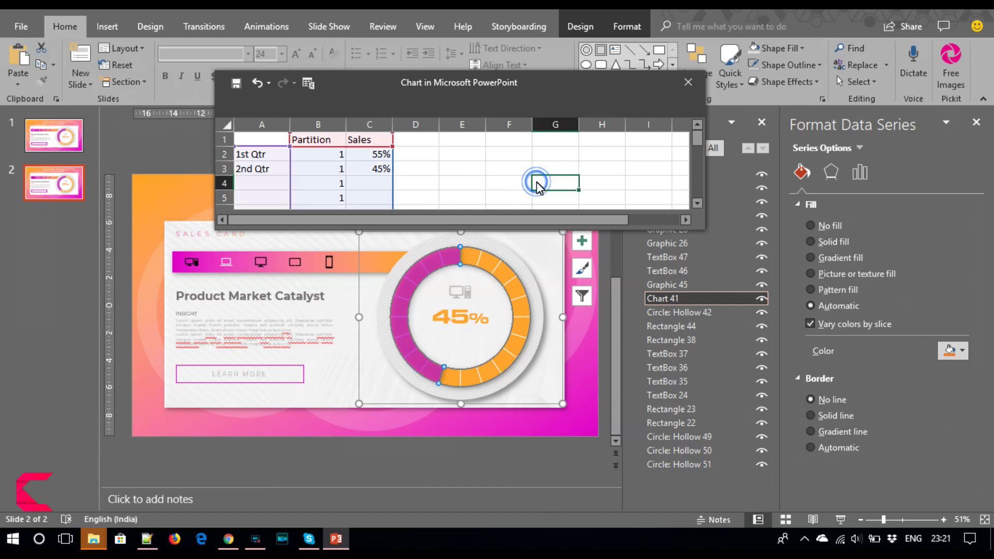
click(687, 86)
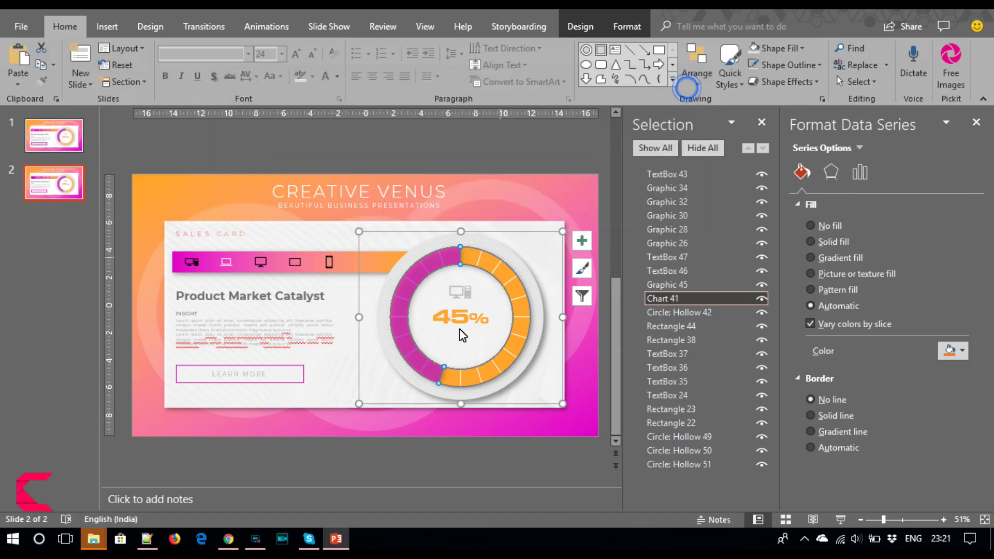
Remove the computer icon from the donut centre and duplicate the laptop icon.
click(452, 321)
text(55)
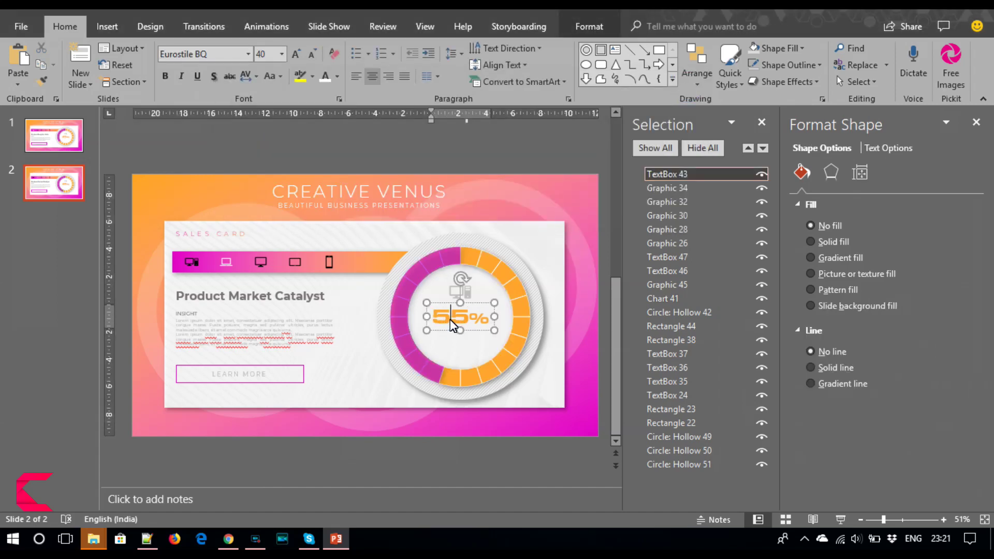
click(469, 298)
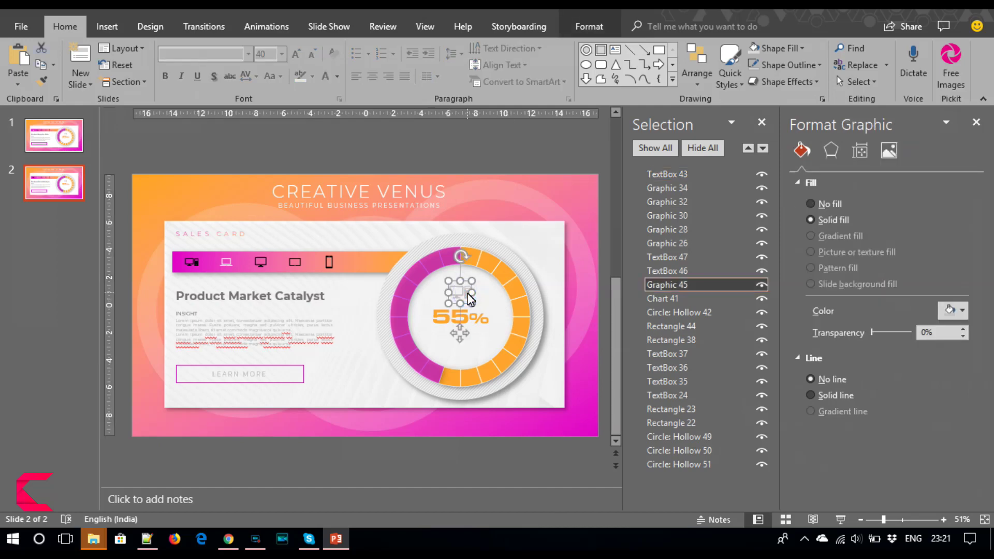
key(Escape)
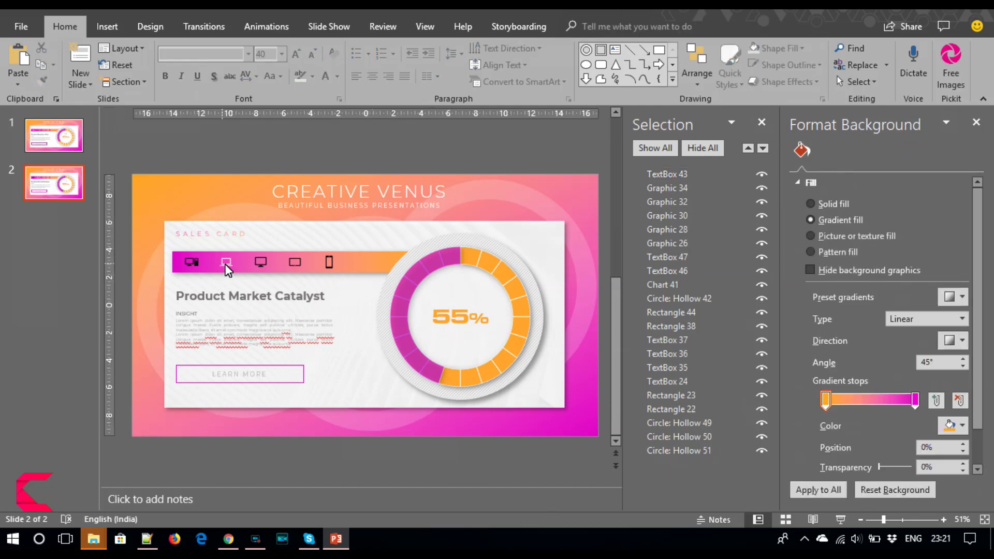
click(226, 263)
key(ctrl+c)
key(ctrl+v)
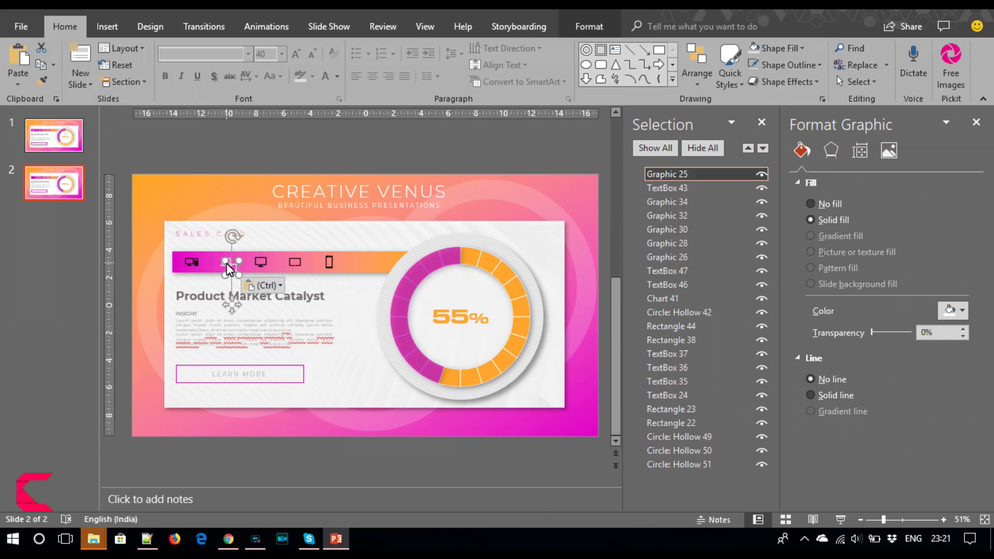
Resize the laptop copy to 1.4 cm, recolour it and centre it above 55%.
click(460, 332)
click(605, 21)
click(829, 50)
click(829, 50)
click(829, 50)
click(830, 49)
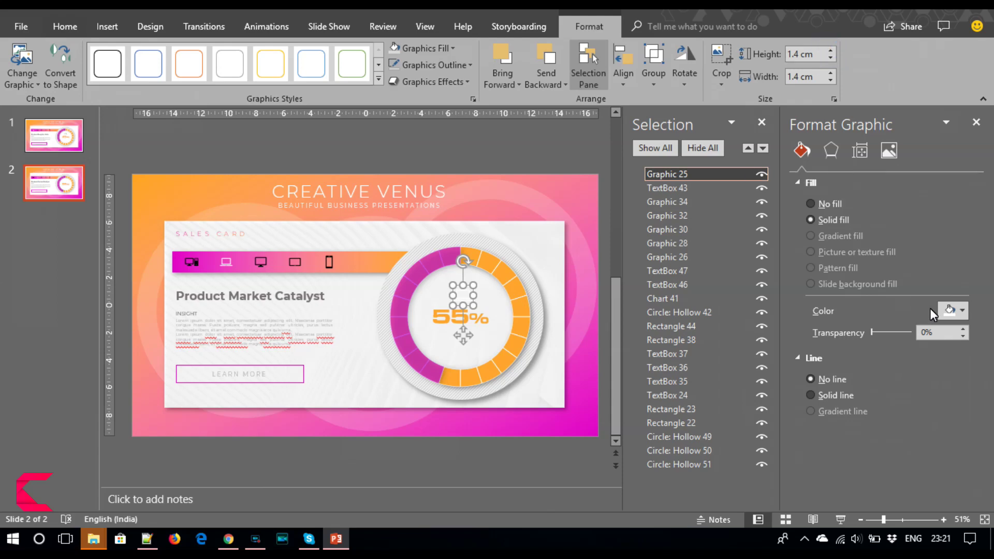
click(953, 311)
click(872, 376)
drag(463, 336, 461, 331)
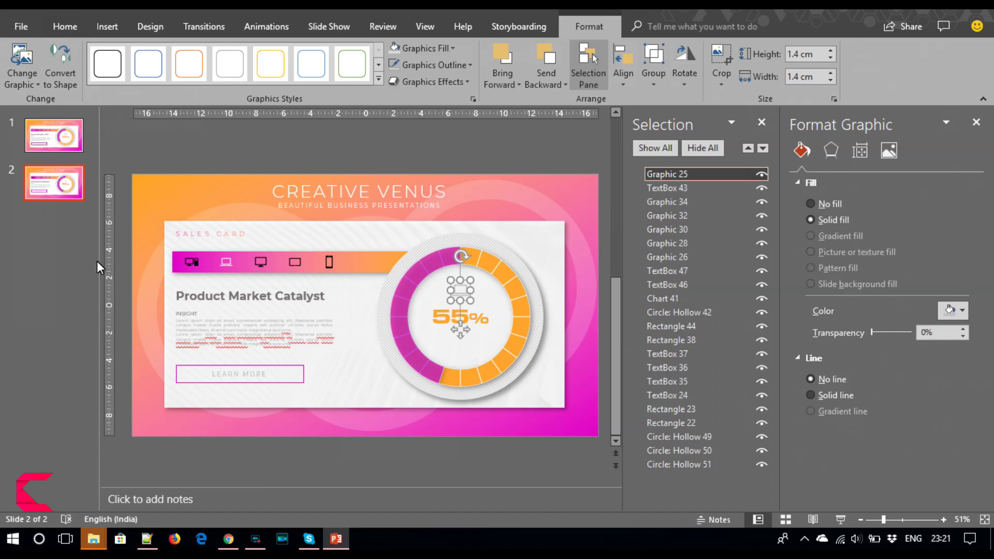
click(64, 190)
Duplicate slide 2 as a new slide 3.
right_click(63, 189)
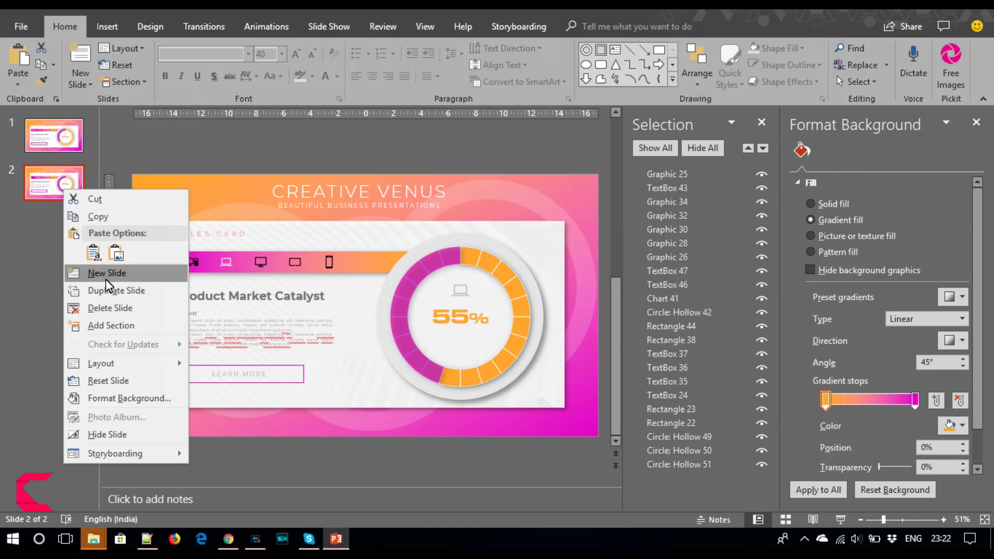
click(116, 294)
click(115, 294)
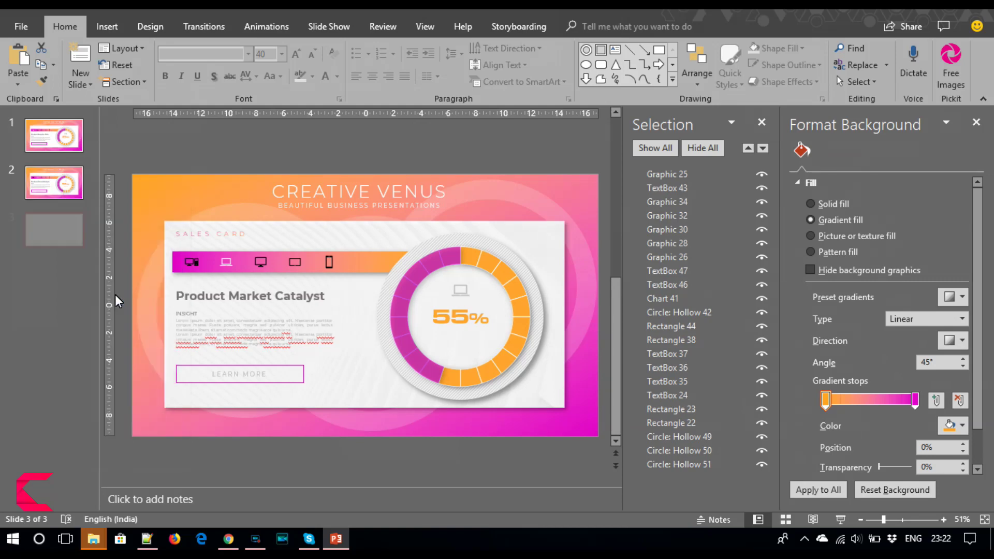
Make the laptop icon dark and the monitor icon white in the device bar.
click(260, 262)
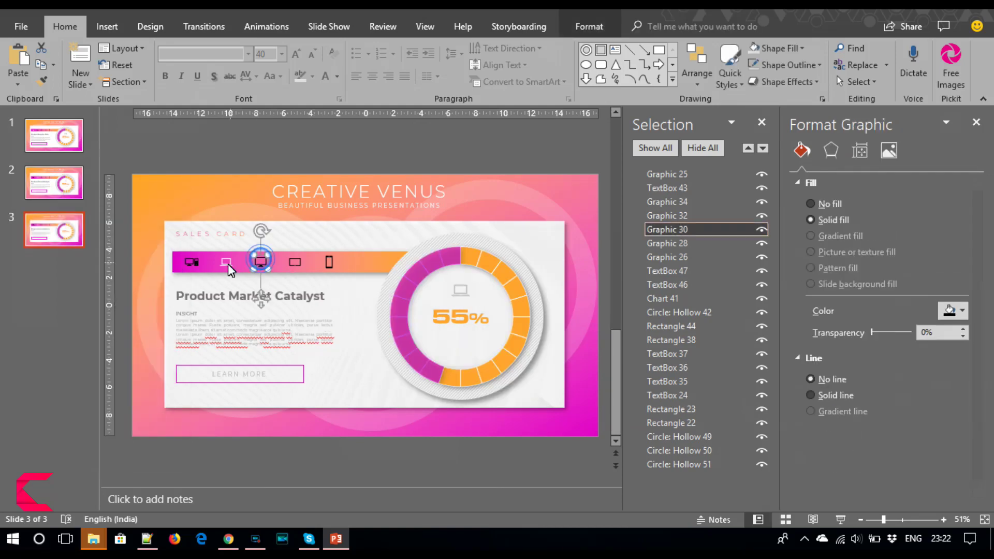
click(227, 262)
click(960, 311)
click(890, 347)
click(260, 267)
click(960, 311)
click(872, 345)
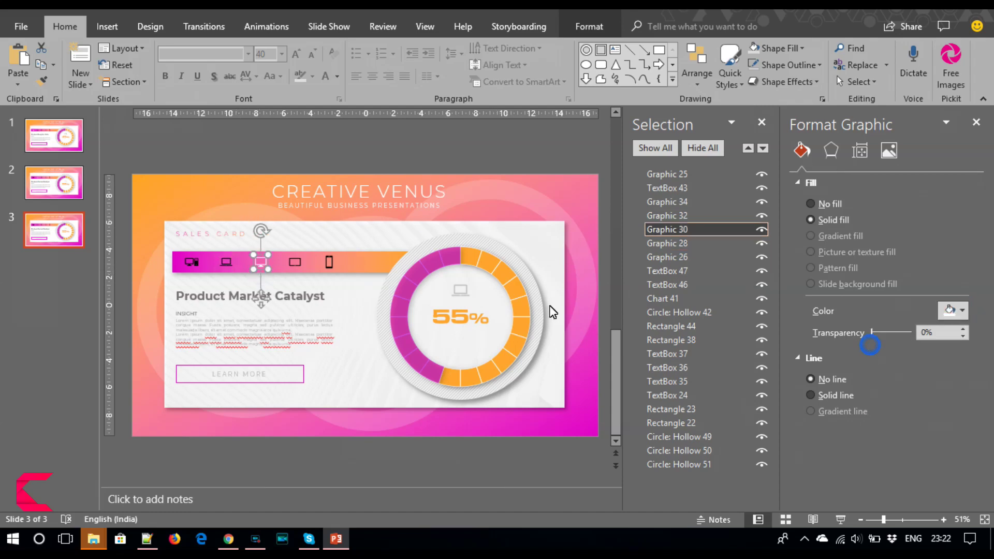
click(486, 356)
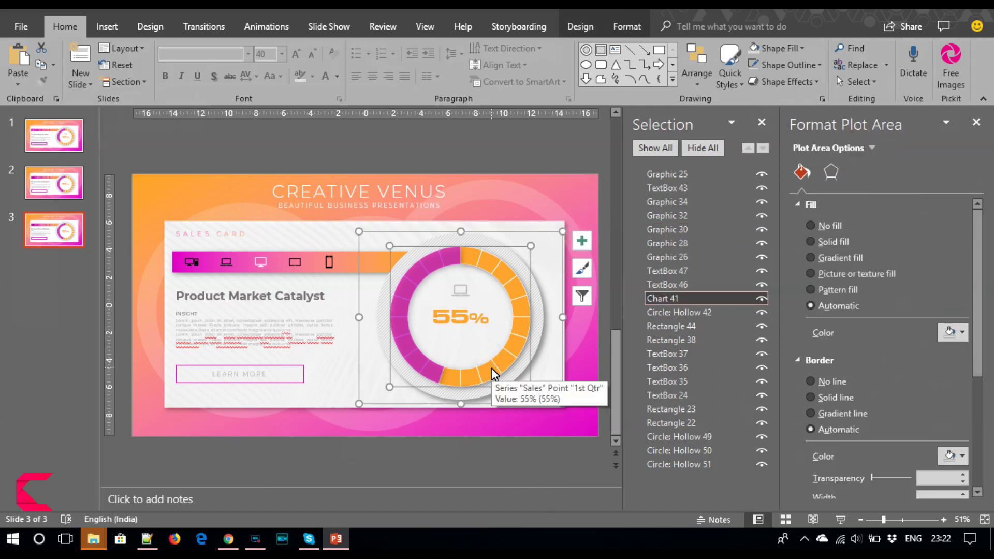
Set slide 3's donut data to 75% for 1st Qtr and 25% for 2nd Qtr.
right_click(492, 368)
click(533, 431)
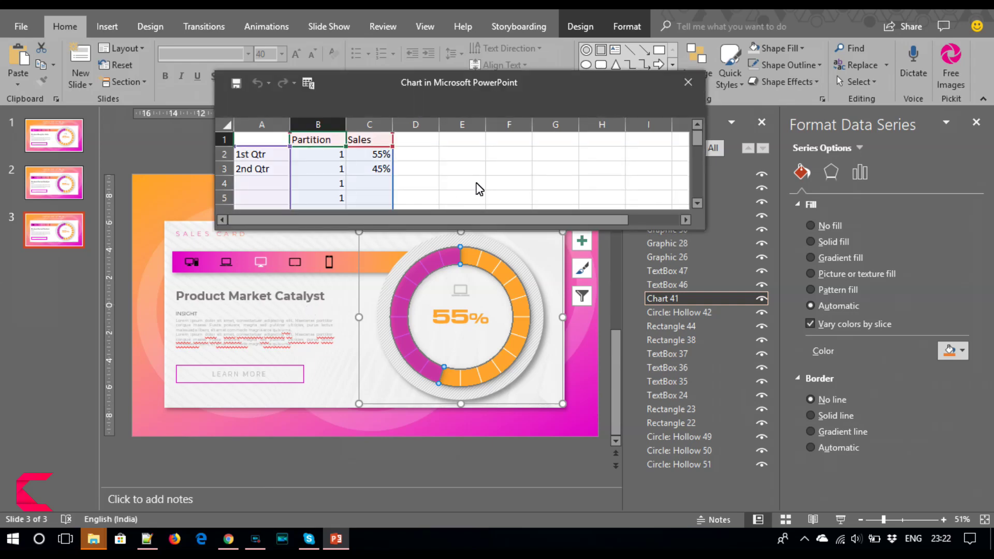
click(372, 153)
text(75)
key(Return)
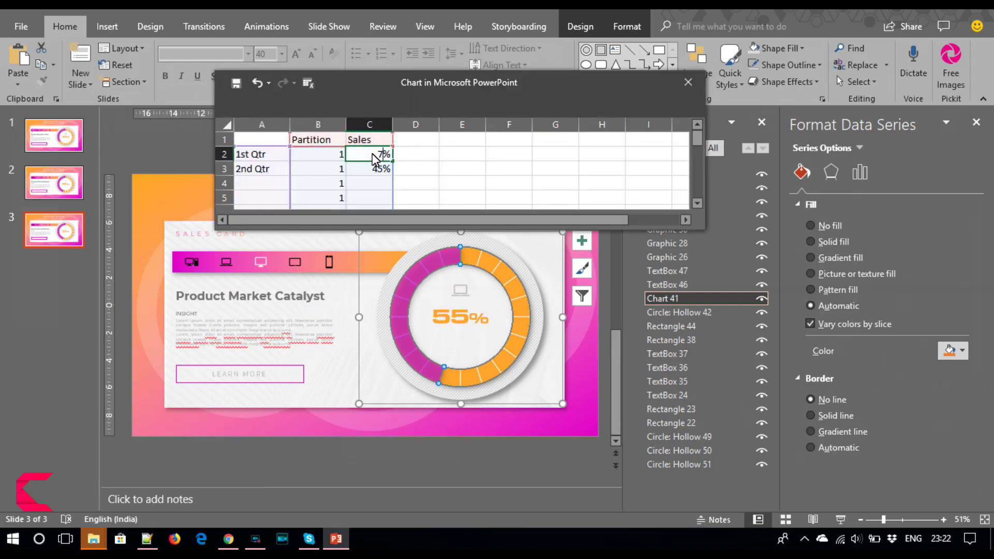
click(370, 172)
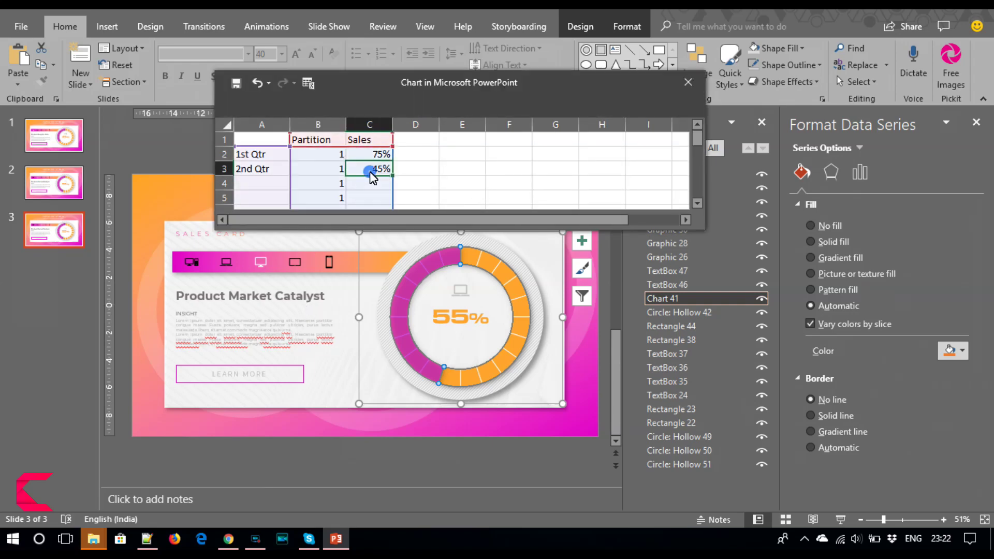
text(25)
key(Return)
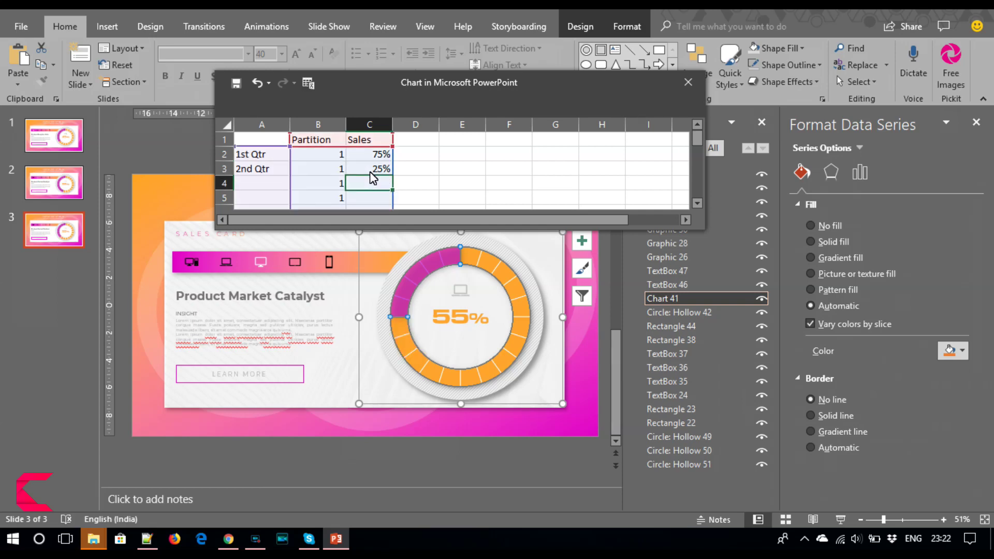
click(688, 82)
click(444, 318)
text(75)
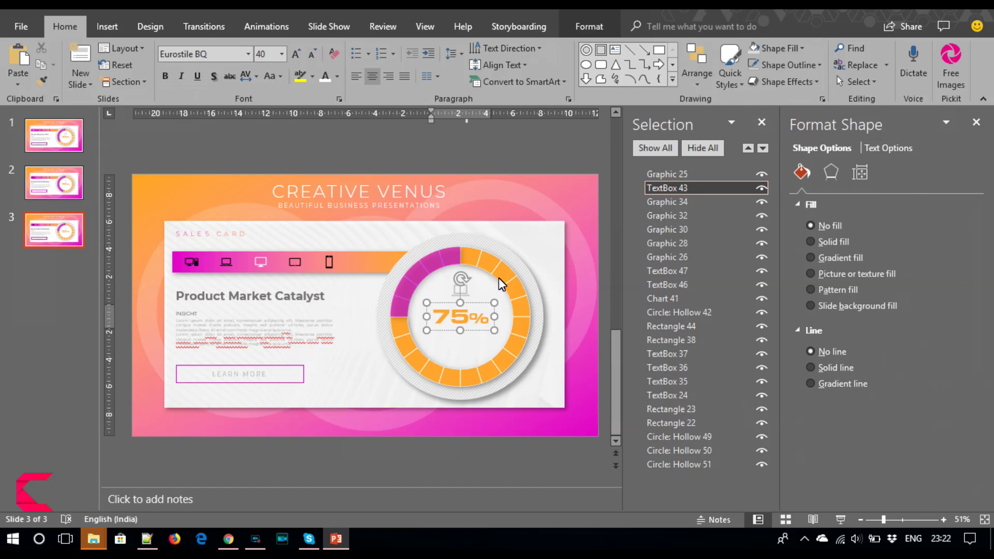
Replace the laptop icon above 75% with a pasted copy of the monitor icon.
click(465, 293)
key(Delete)
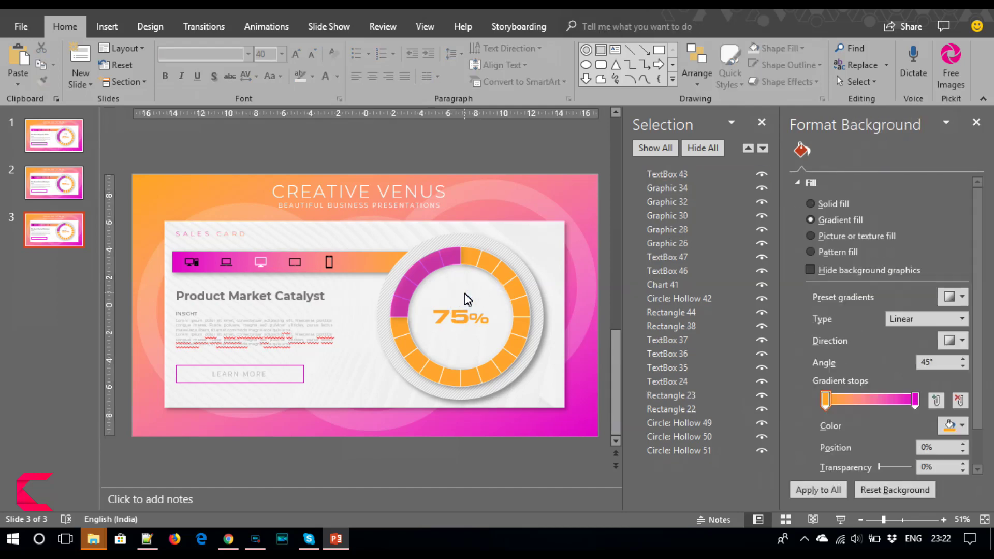
click(263, 265)
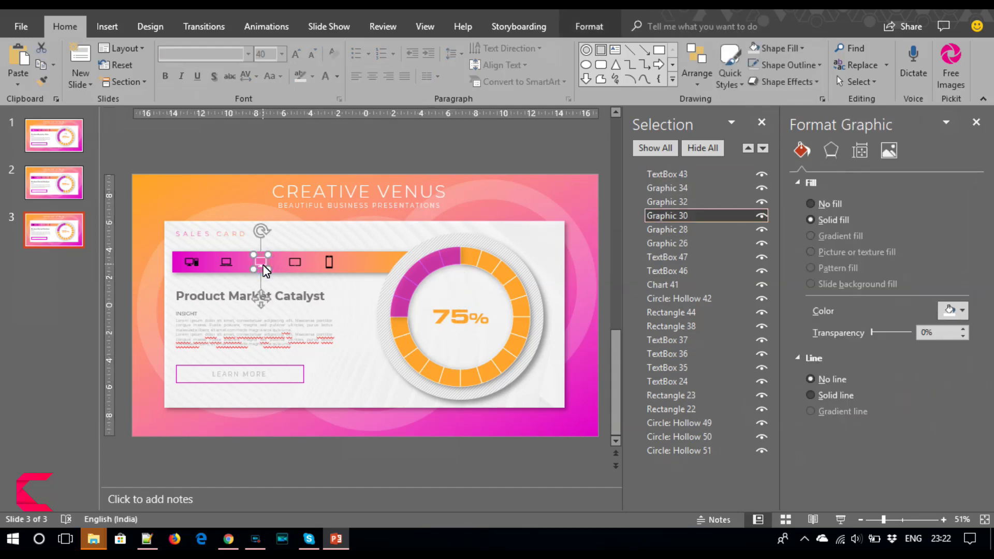
key(ctrl+v)
mouse_move(266, 311)
mouse_down()
mouse_move(464, 342)
mouse_move(461, 333)
mouse_up()
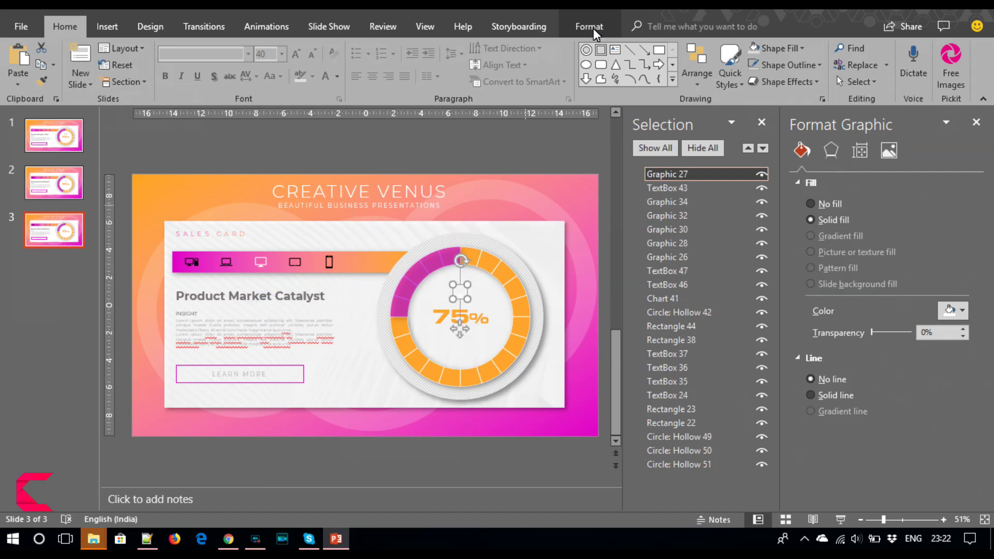
Resize the new monitor icon to 1.3 cm, fill it light grey, and centre it above 75%.
click(589, 26)
click(829, 50)
click(829, 51)
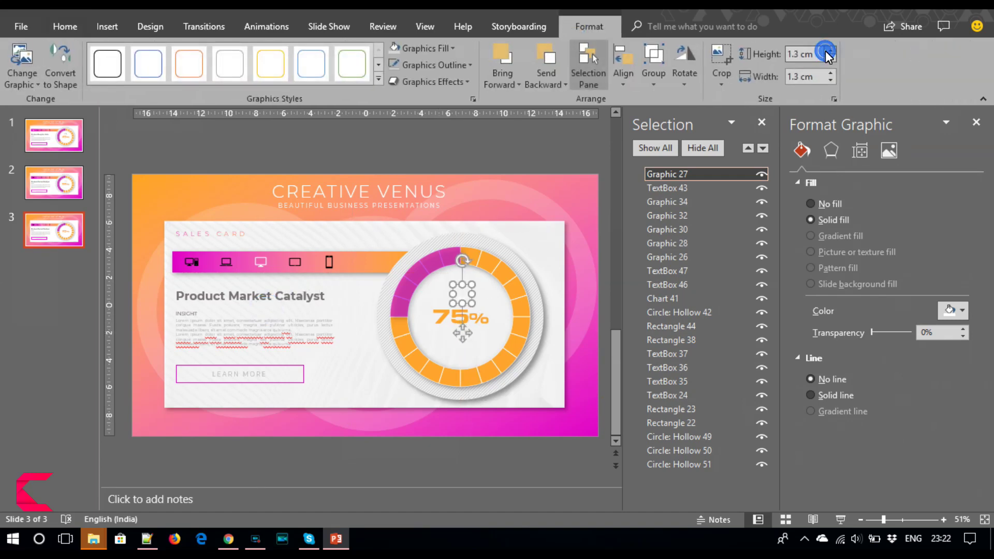
click(956, 310)
click(884, 377)
drag(465, 337, 466, 340)
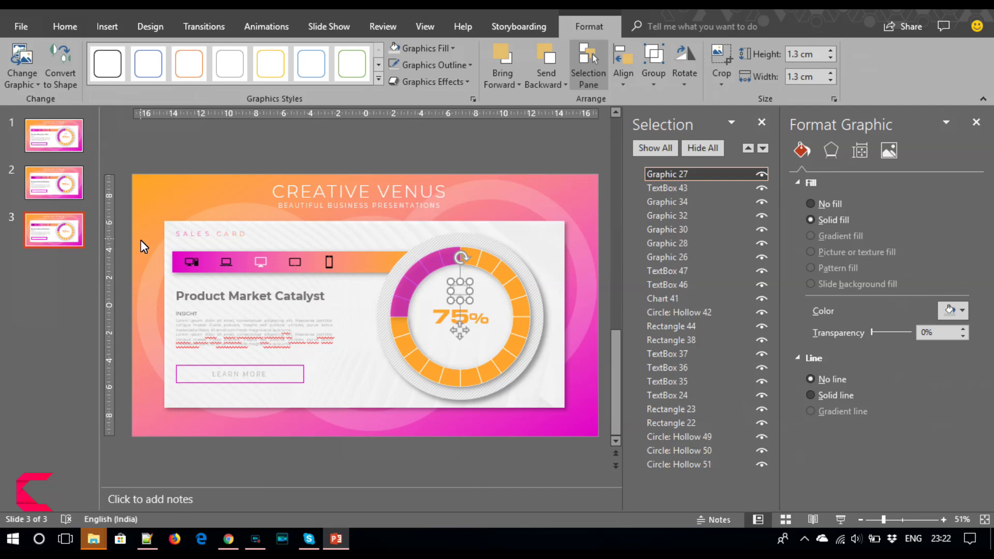
click(77, 241)
right_click(76, 231)
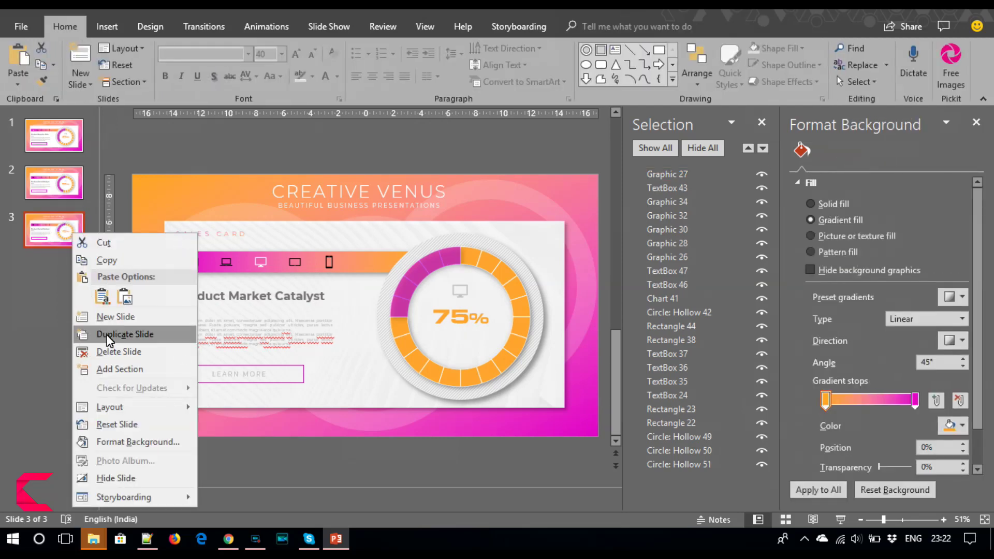
Duplicate slide 3, then make the tablet icon white and the monitor icon dark.
click(107, 334)
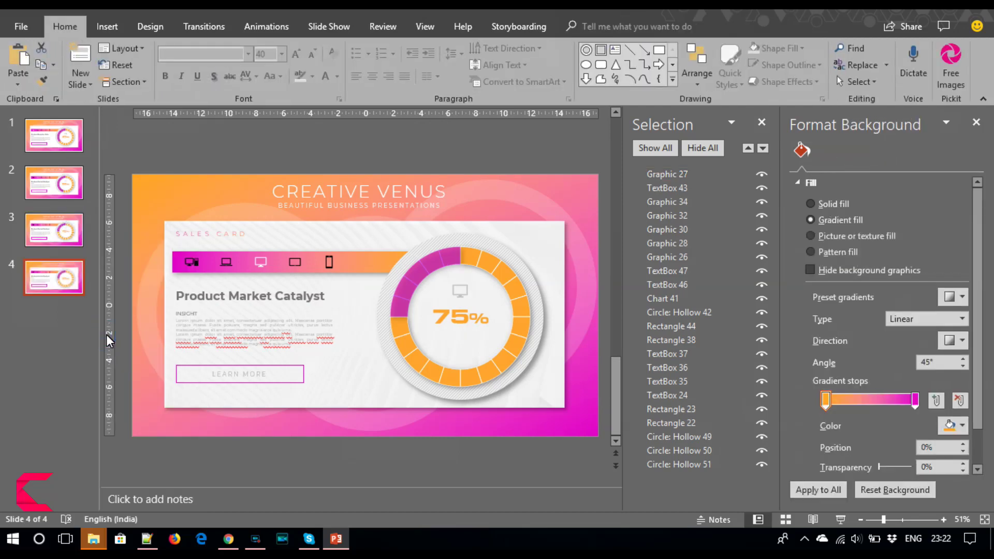
click(296, 262)
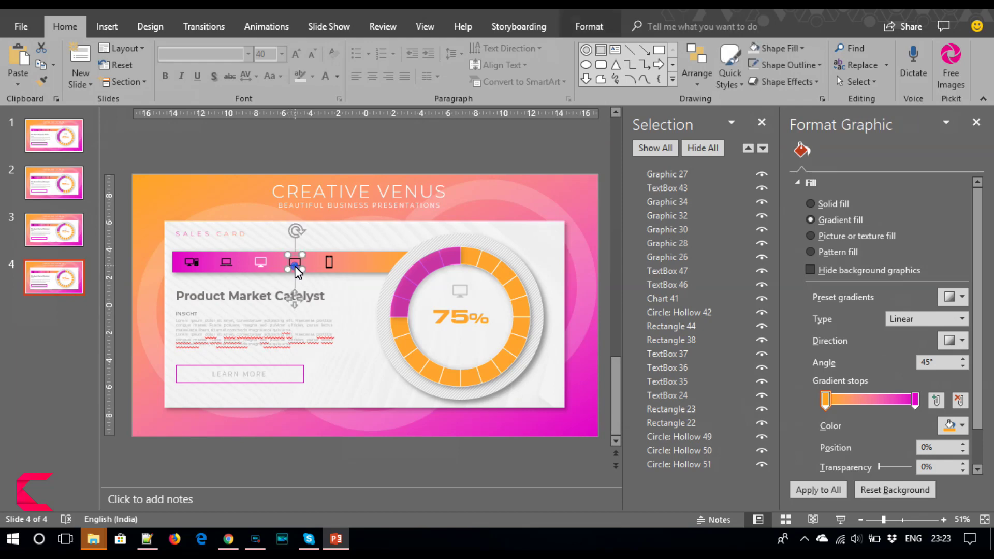
click(956, 311)
click(880, 343)
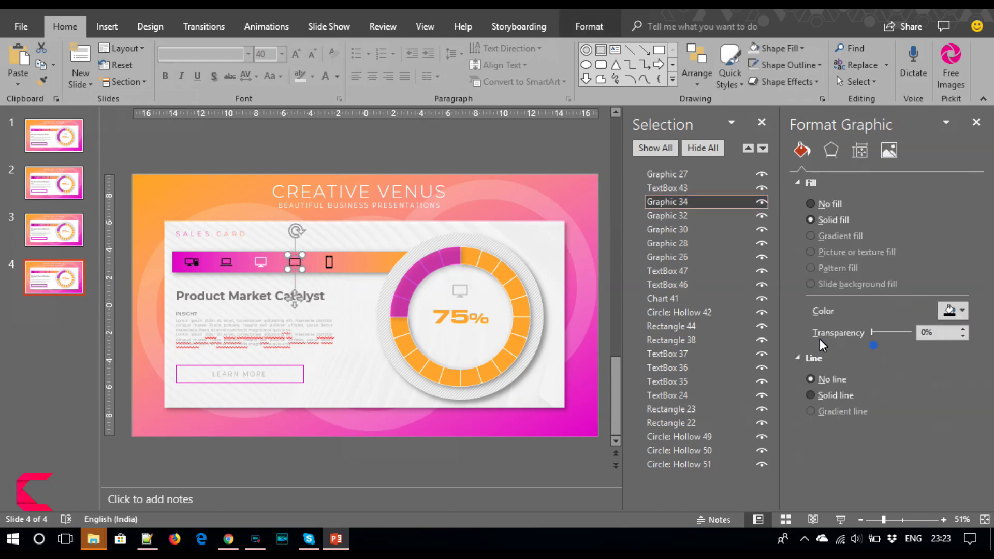
click(260, 262)
click(962, 311)
click(887, 347)
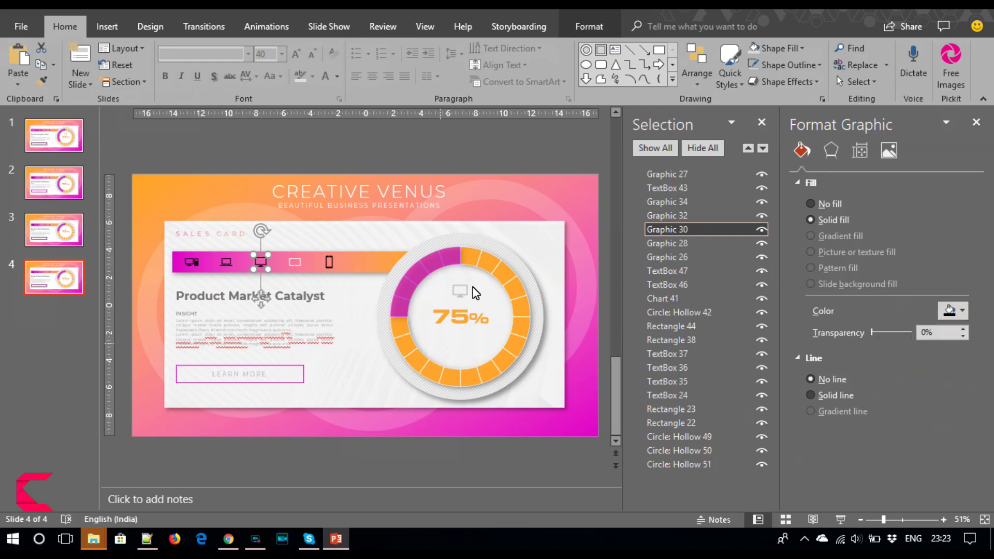
Change the donut chart's data to 80% and 20%.
click(462, 359)
click(471, 369)
right_click(471, 369)
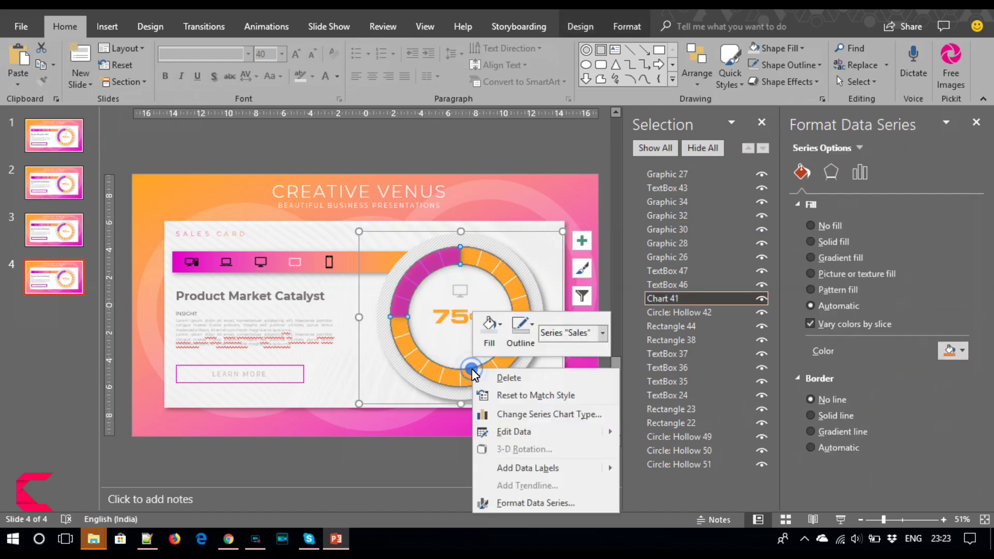
click(515, 435)
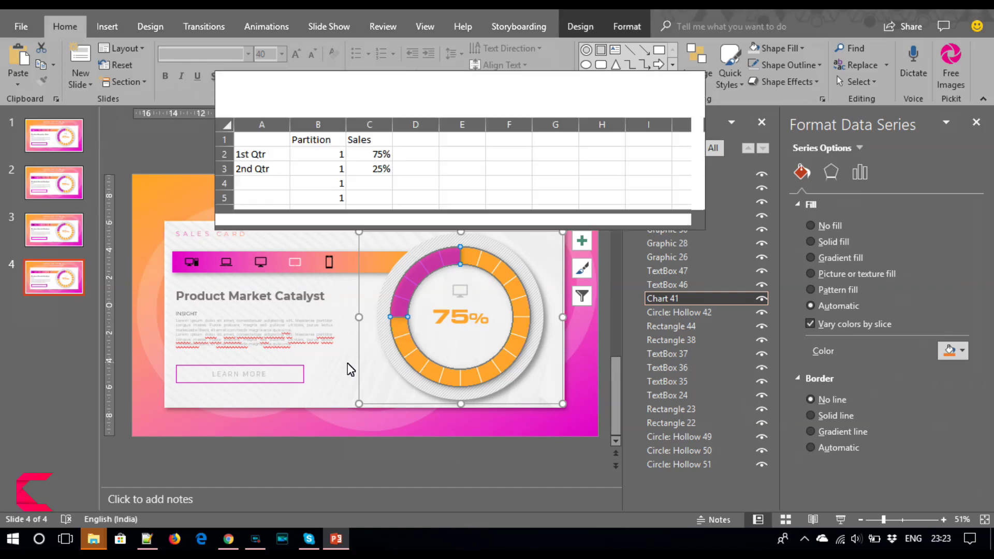
double_click(374, 154)
key(BackSpace)
key(BackSpace)
text(80)
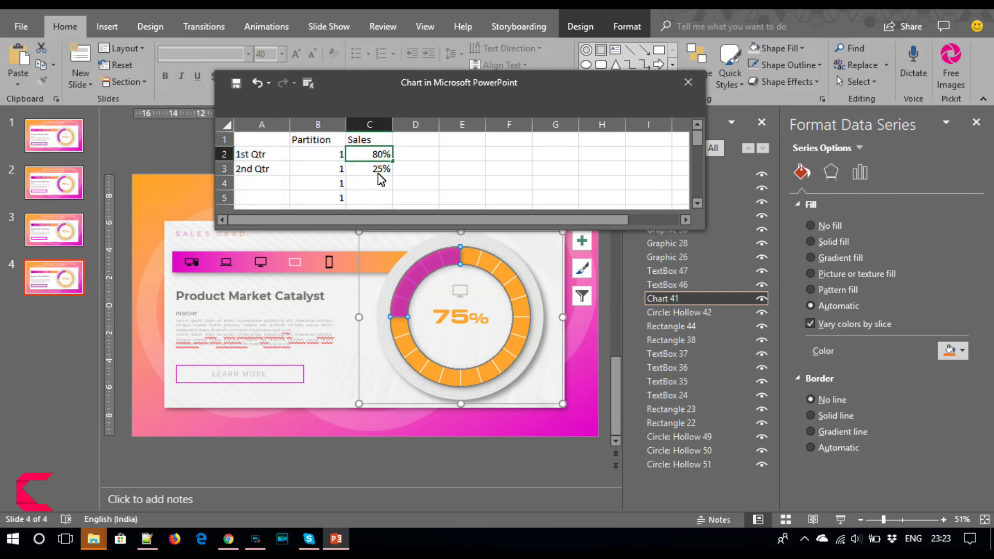
click(381, 169)
text(20%)
key(Return)
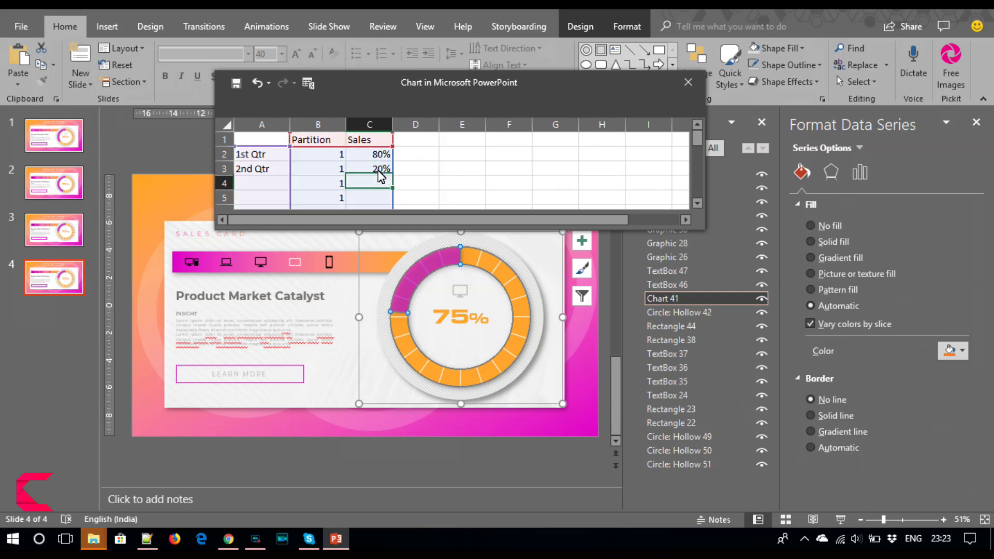
click(688, 83)
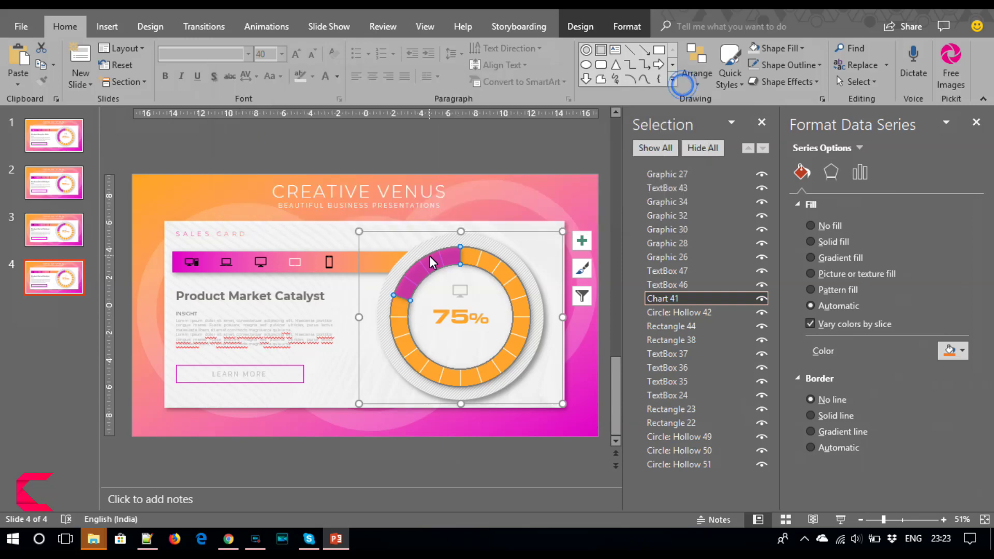
Change the donut's centre label from 75% to 80%.
click(450, 316)
key(BackSpace)
key(BackSpace)
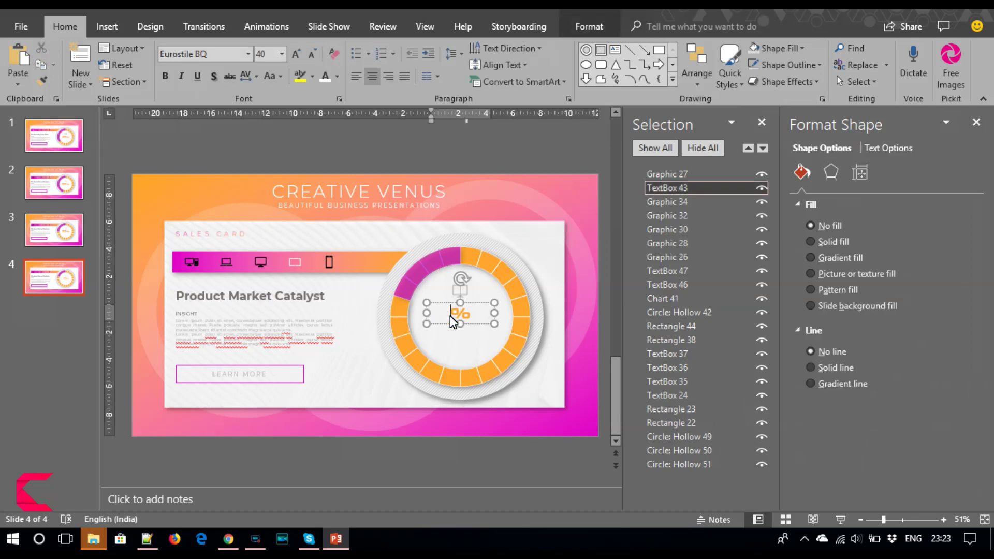
text(80)
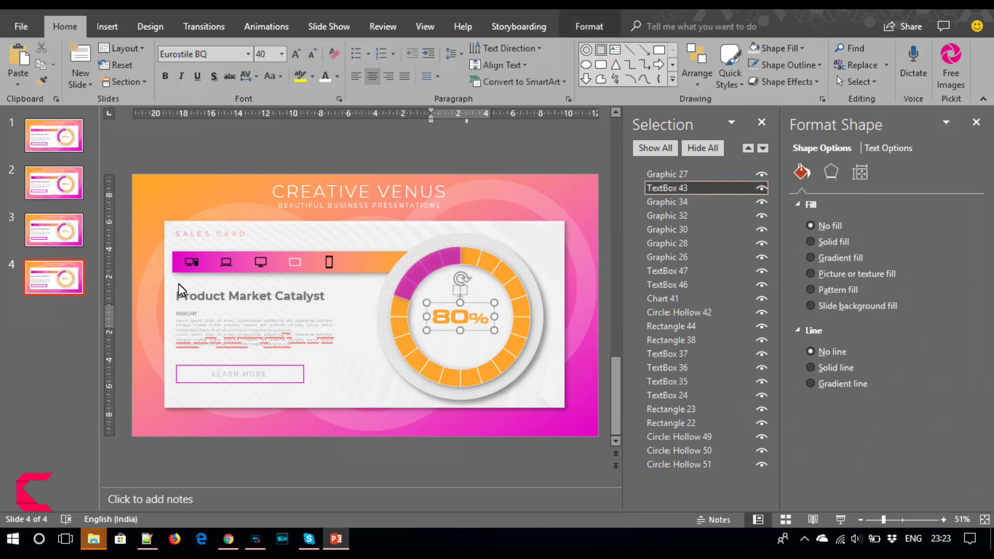
click(45, 240)
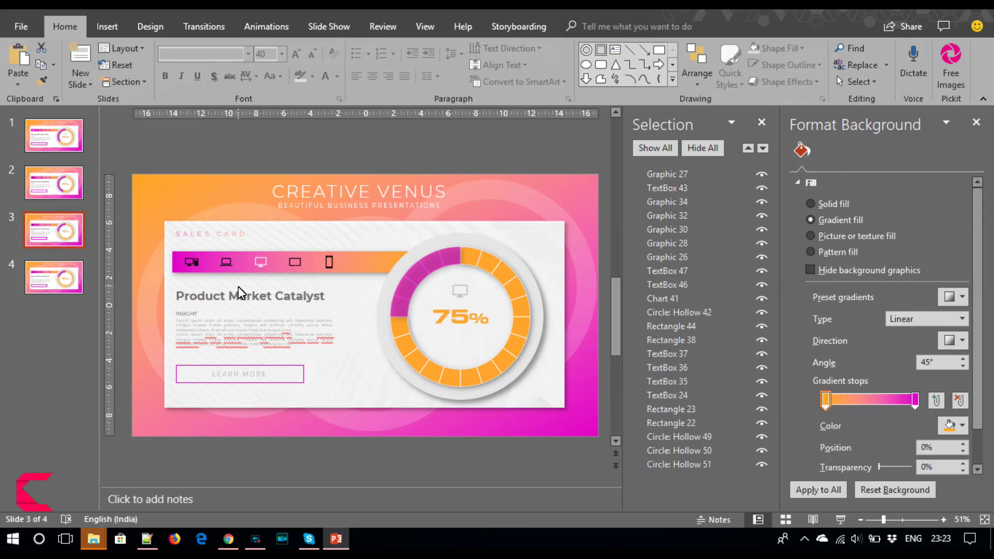
Retitle the slide 3 card 'Product Research Generator' and widen its title box.
drag(230, 296, 270, 305)
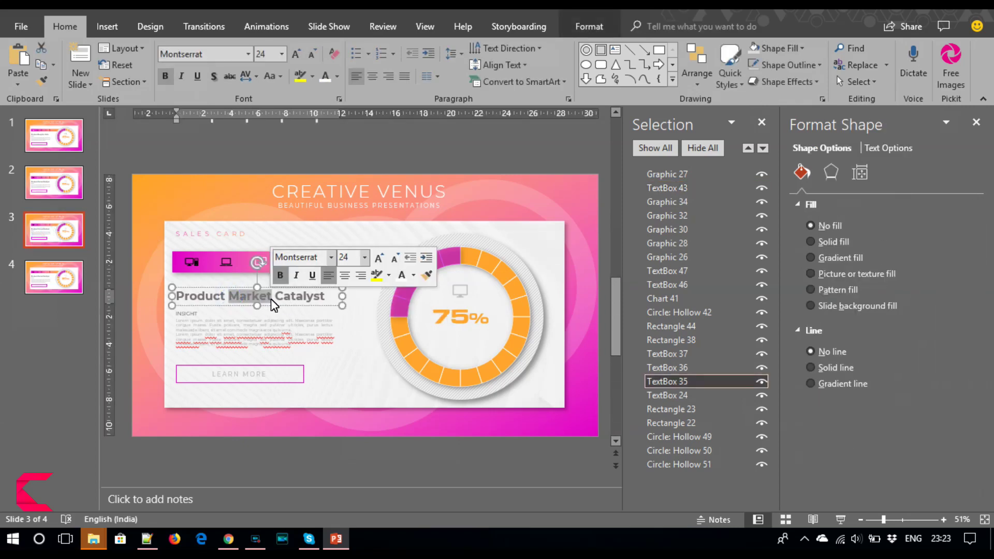
text(Research)
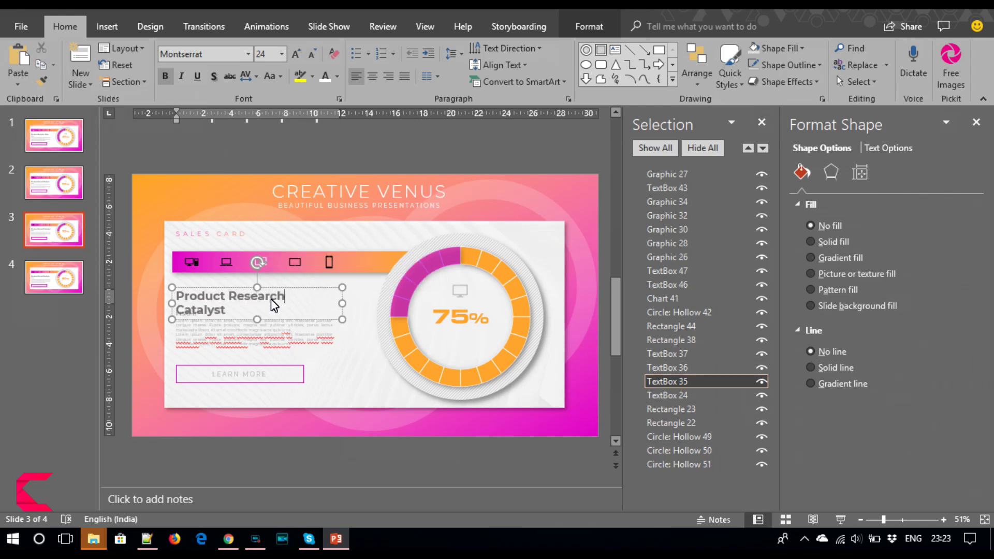
text( Generator)
key(BackSpace)
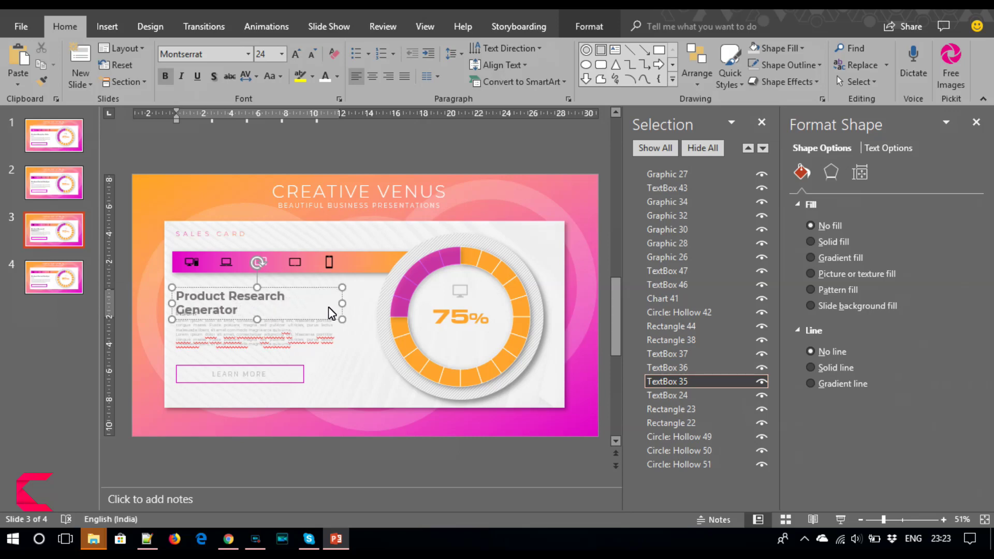
drag(343, 304, 362, 308)
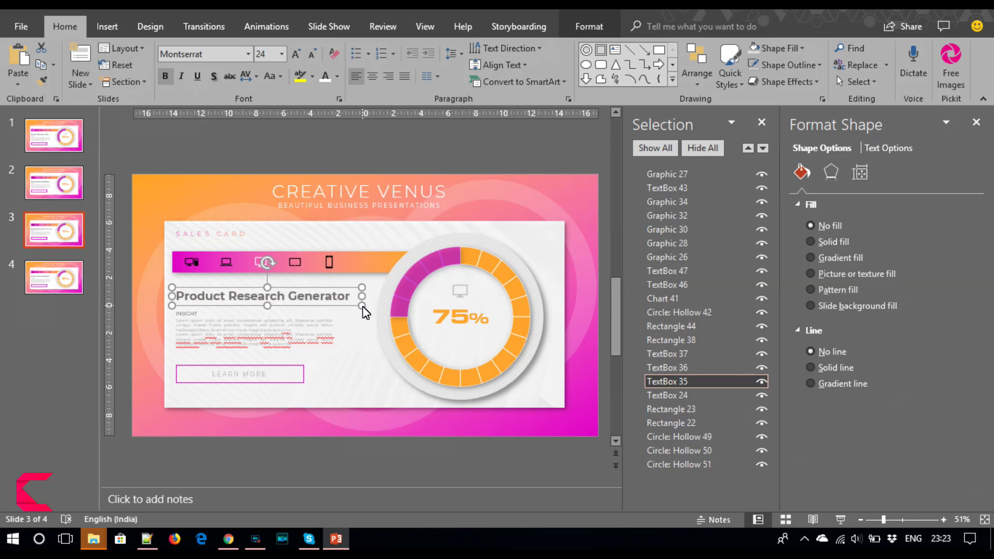
On slide 4, select the word Market in the title.
click(124, 287)
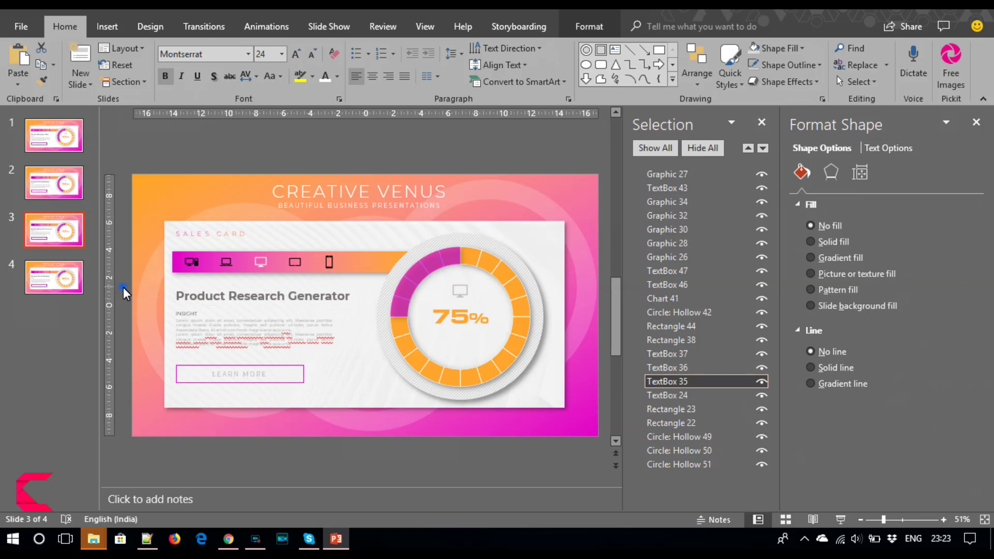
scroll(123, 287, down, 1)
double_click(250, 295)
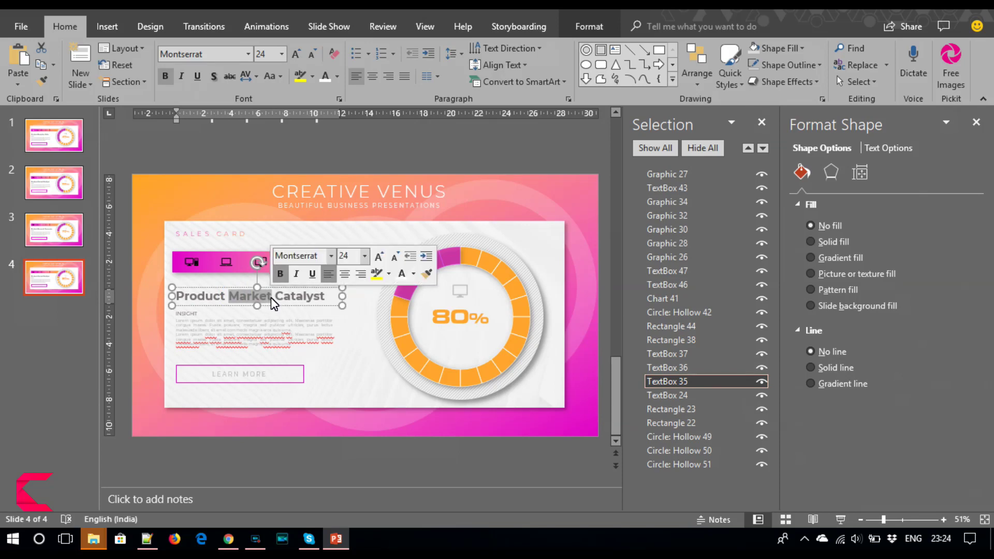
Replace 'Market Catalyst' with 'App Designer' in slide 4's title.
text(App)
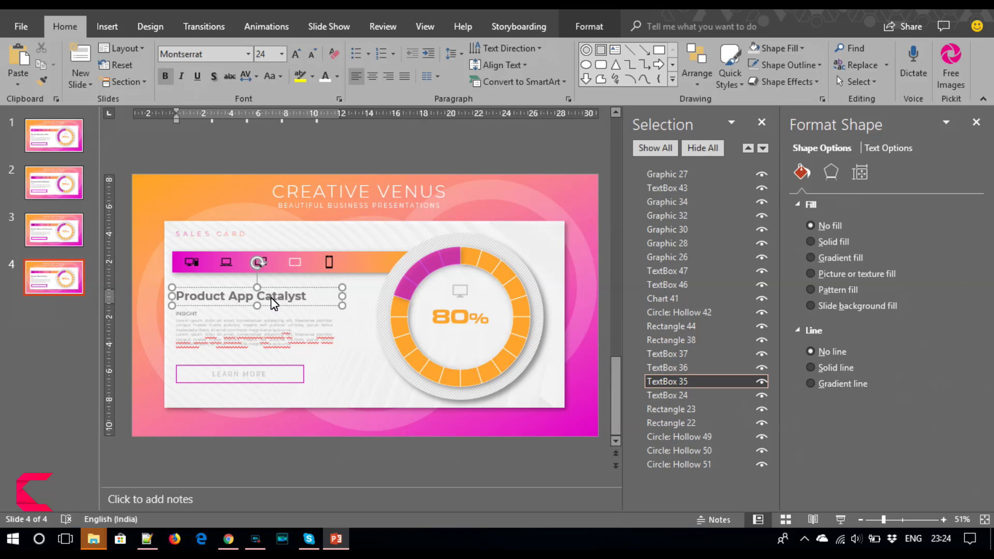
text( Designer)
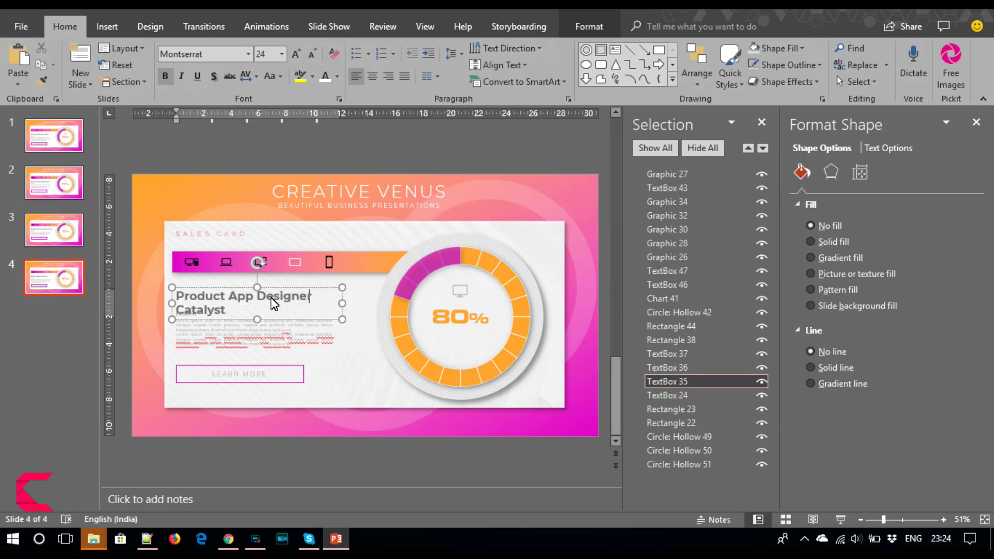
key(Delete)
key(Delete)
key(Delete)
key(Delete)
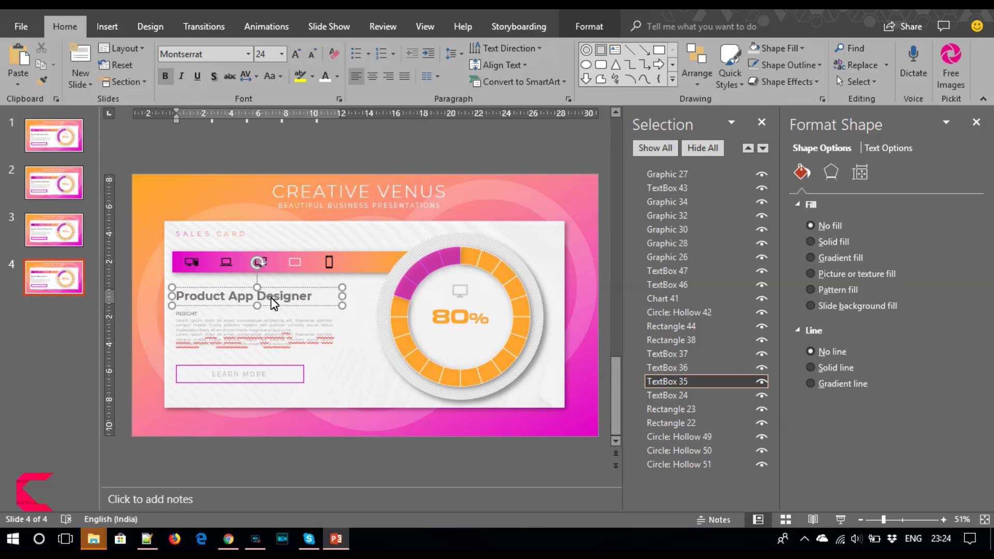
click(125, 315)
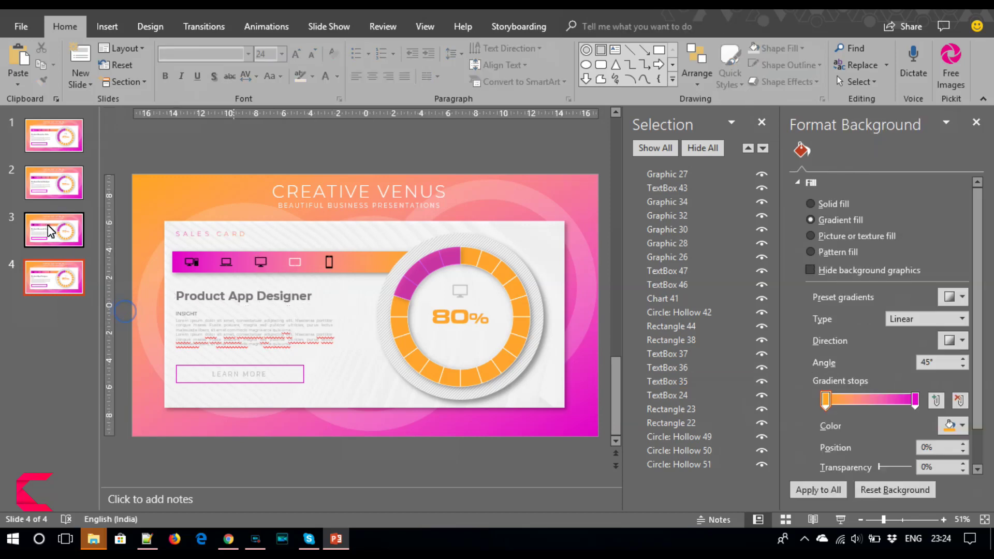
Duplicate slide 4 as slide 5, making the tablet icon black and the phone icon white.
drag(52, 231, 52, 286)
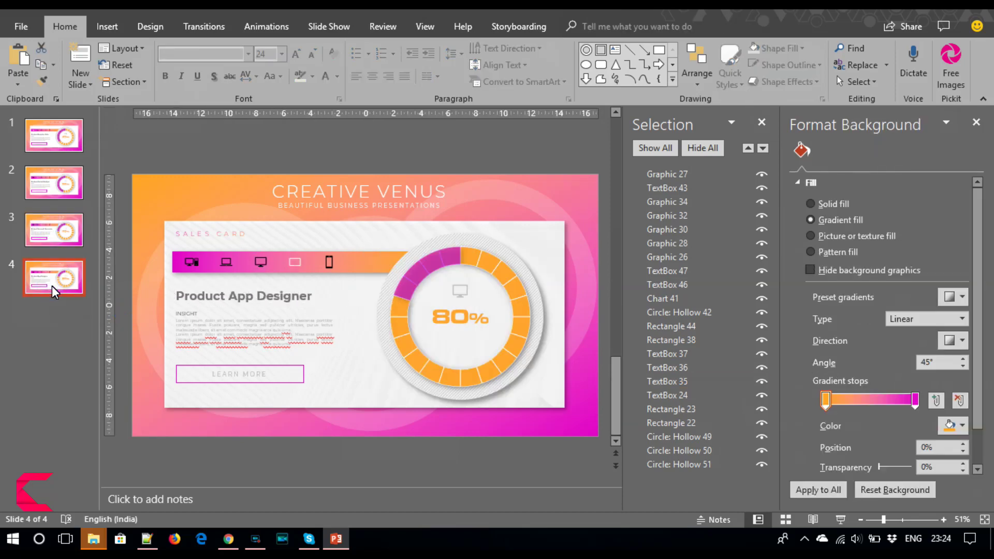
right_click(51, 285)
click(99, 95)
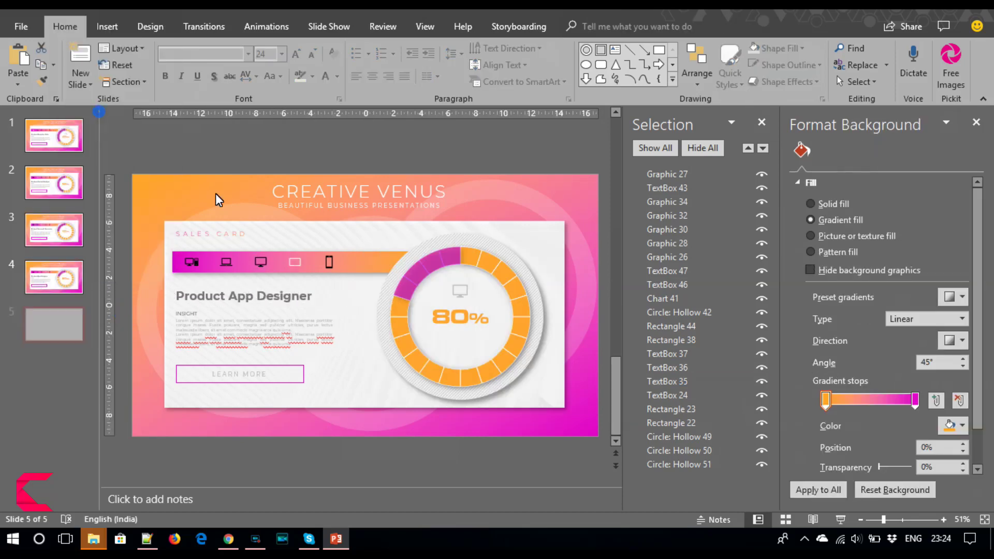
click(295, 263)
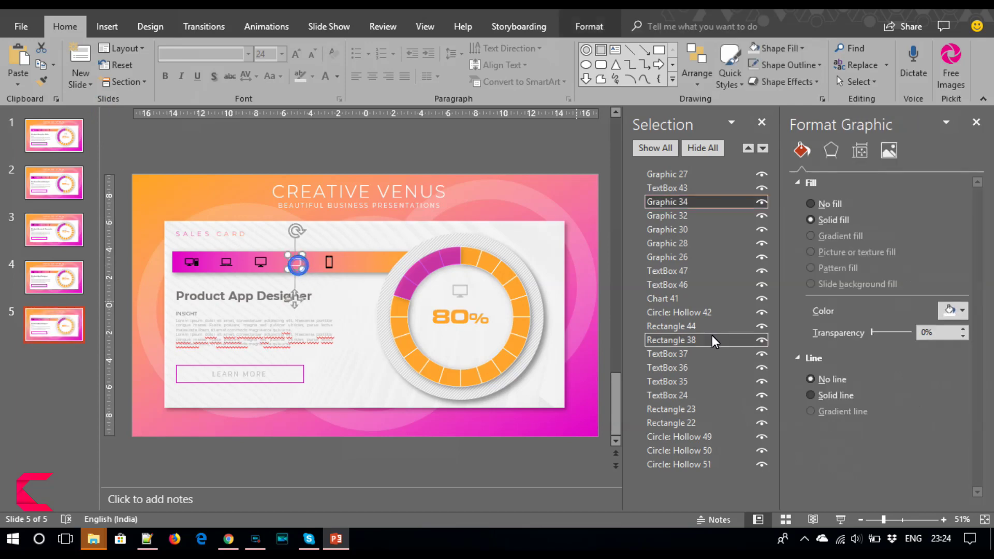
click(958, 311)
click(885, 345)
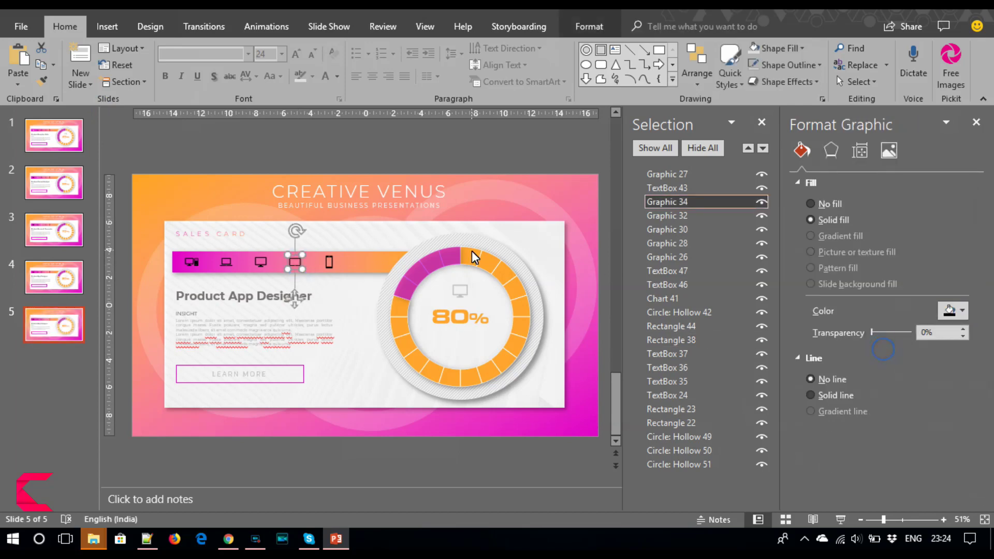
click(329, 263)
click(956, 310)
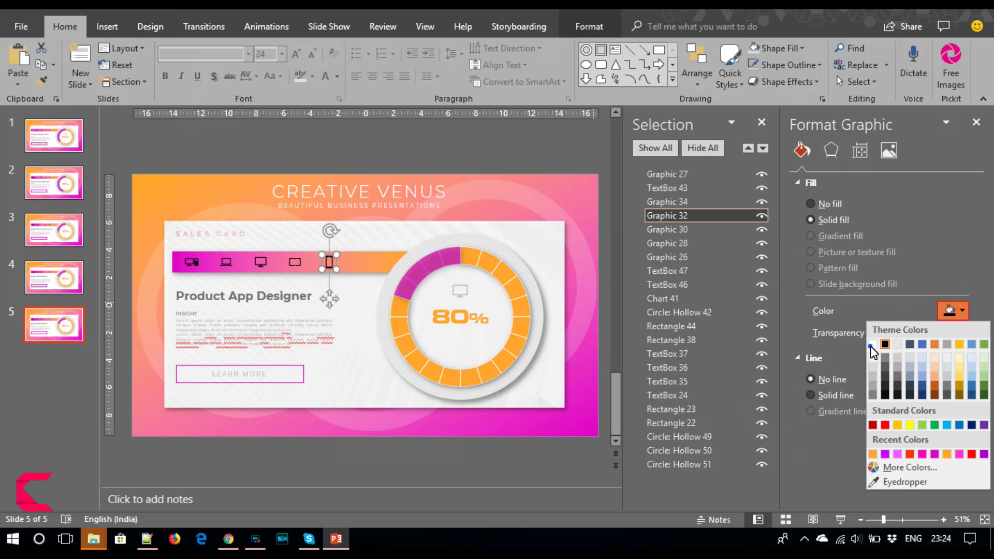
click(873, 344)
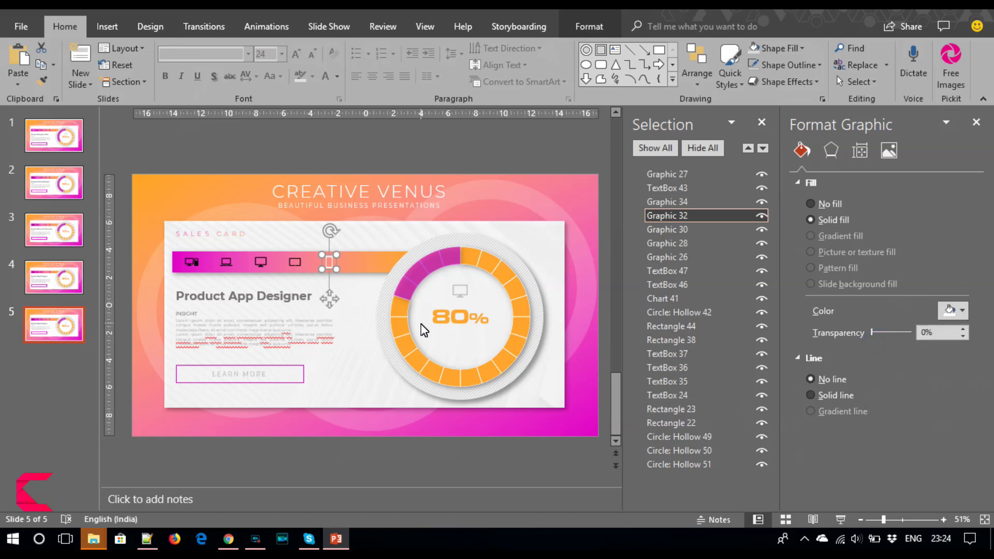
Retitle the new slide's card 'Product Ad Matcher'.
click(250, 303)
drag(258, 298, 346, 309)
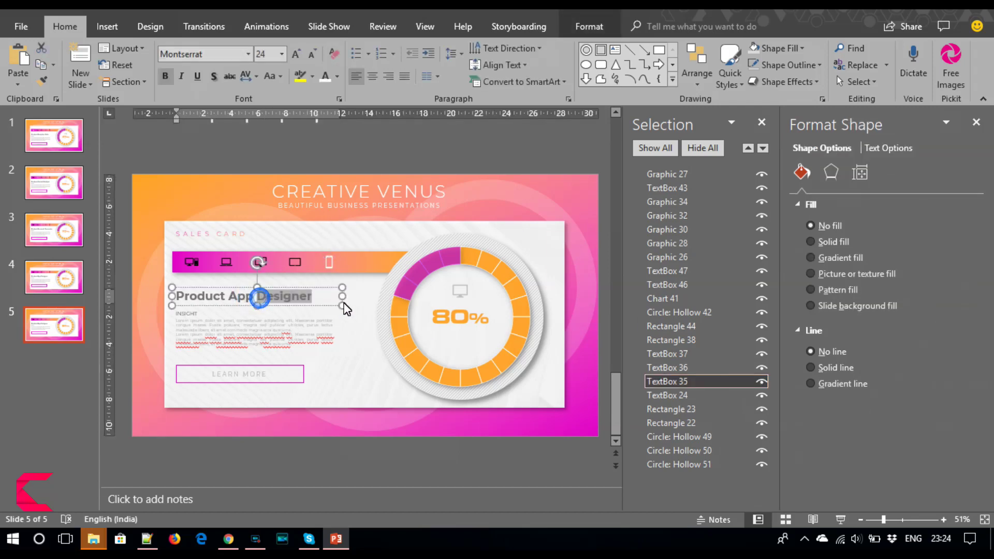
key(BackSpace)
key(BackSpace)
key(BackSpace)
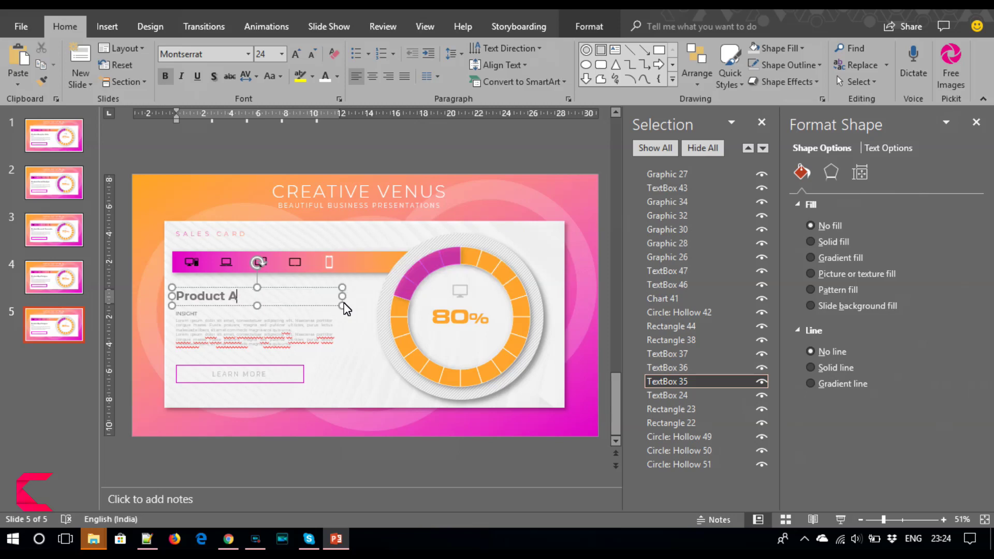
text(d )
text(M)
key(BackSpace)
text(Matcher)
Set the doughnut chart's data cells C2 and C3 to 90% and 10%.
click(598, 371)
click(492, 368)
right_click(492, 369)
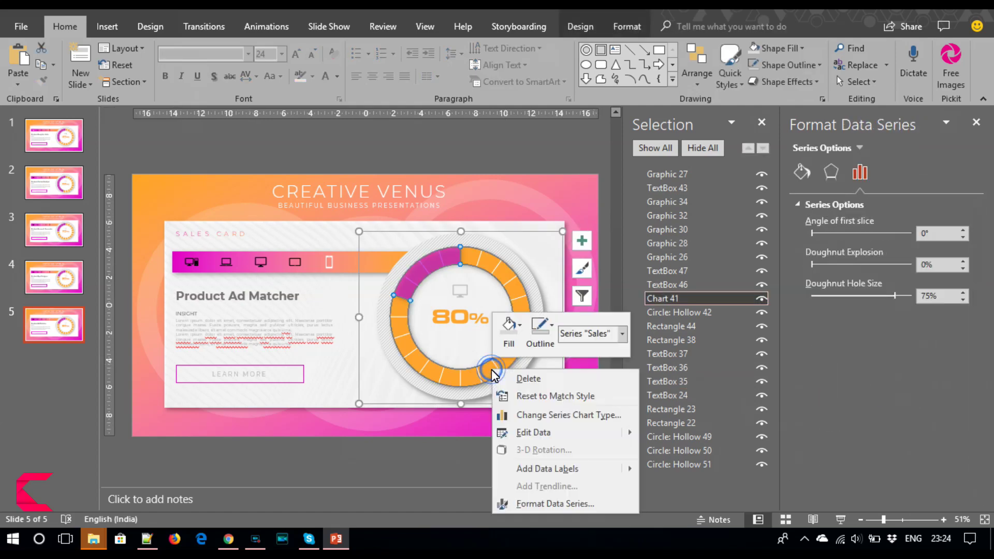
click(536, 440)
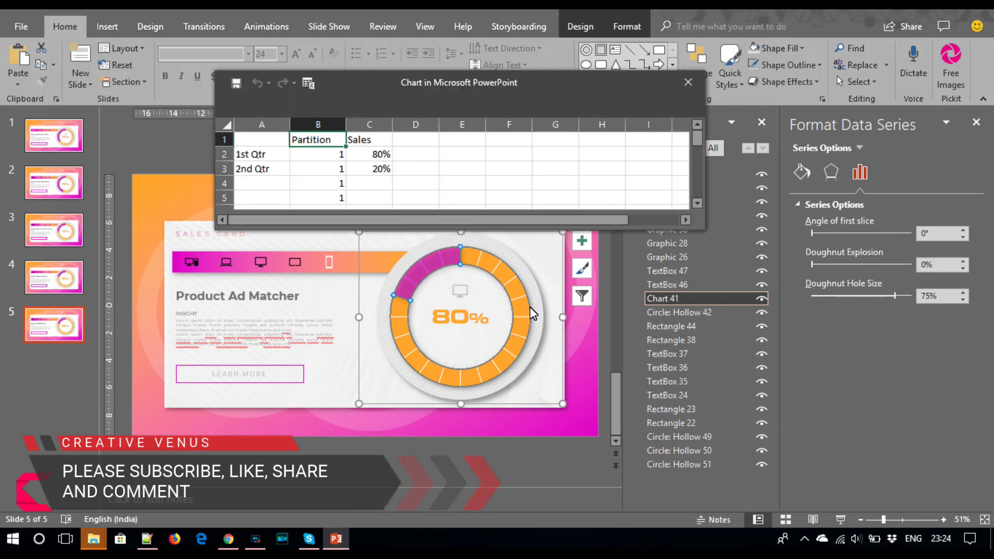
click(377, 155)
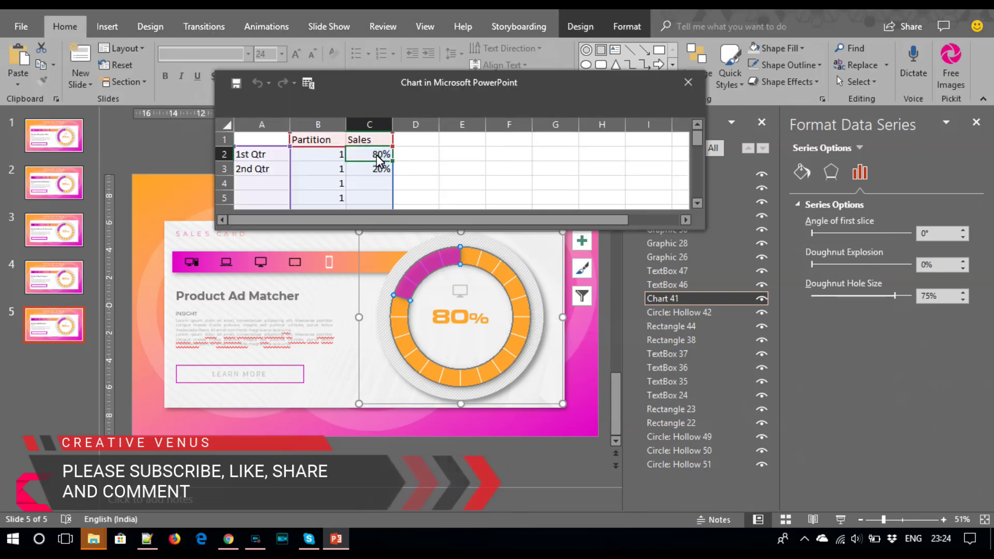
text(90)
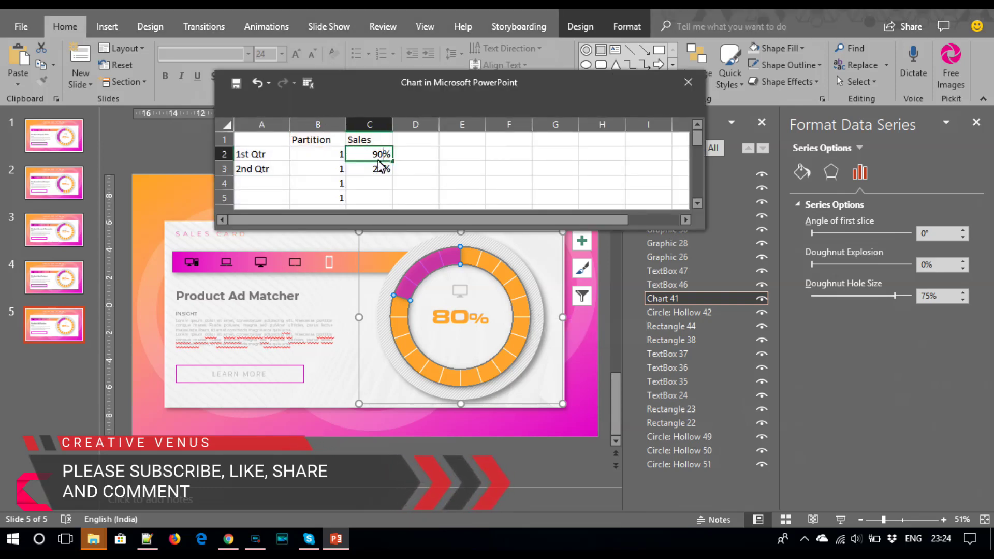
click(381, 172)
text(10)
key(Return)
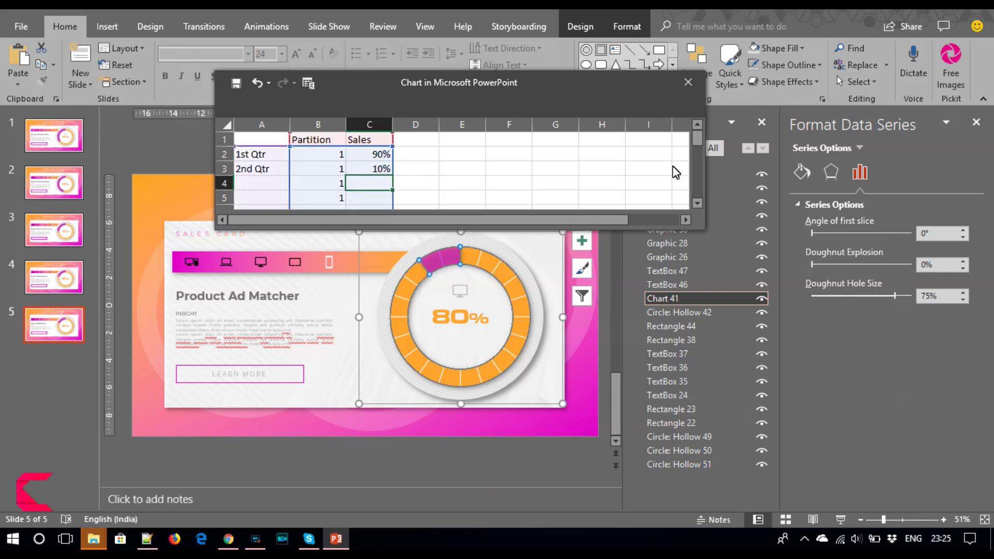
click(688, 83)
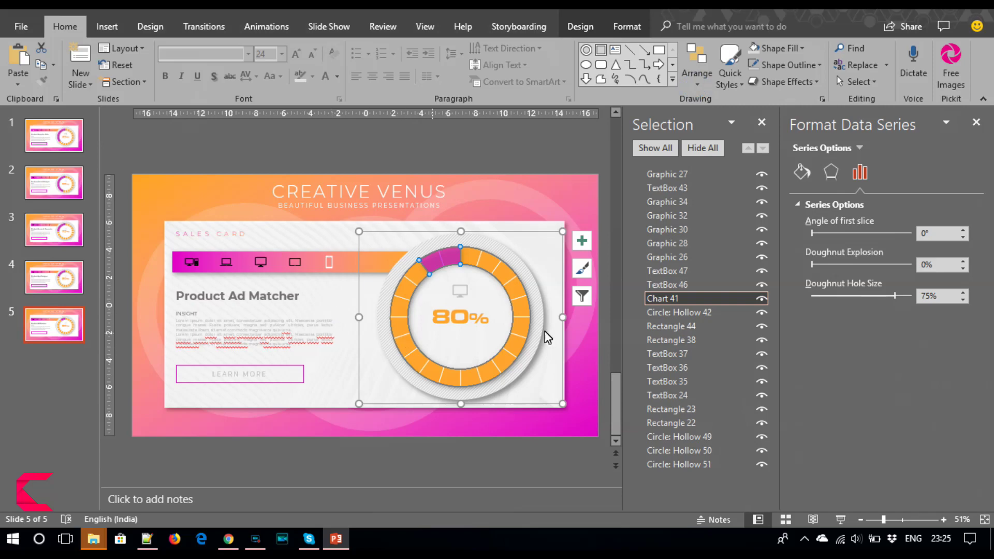
Change the chart's centre label from 80% to 90%.
click(608, 360)
click(762, 122)
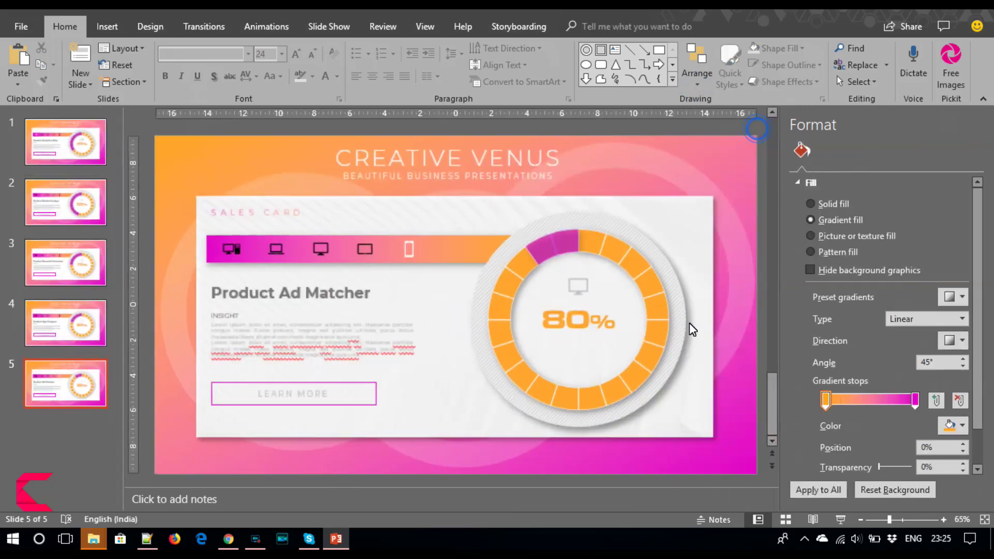
click(580, 331)
click(564, 325)
key(BackSpace)
text(9)
click(149, 320)
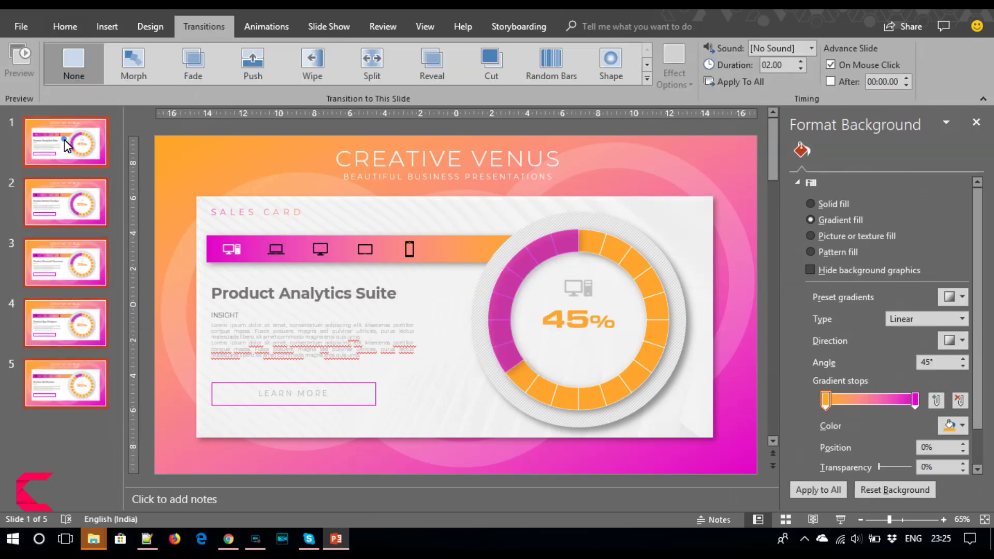
Select all five slides and apply the Morph transition to them.
click(64, 138)
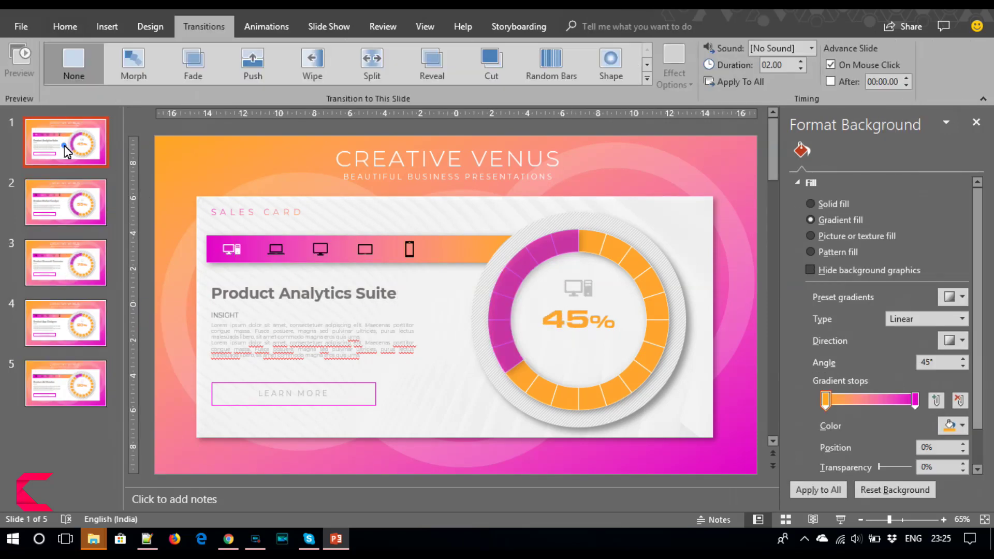
key(ctrl+a)
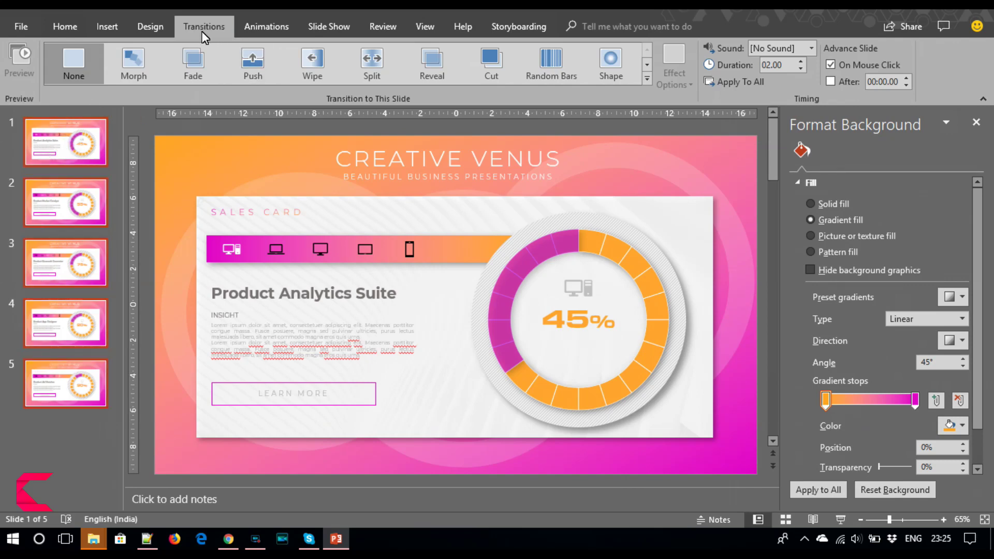
click(166, 27)
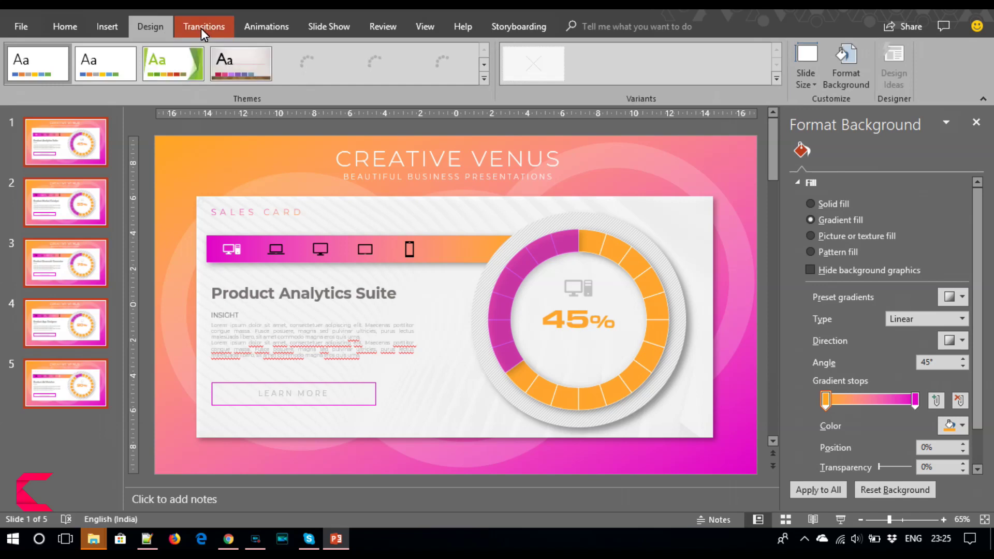
click(201, 28)
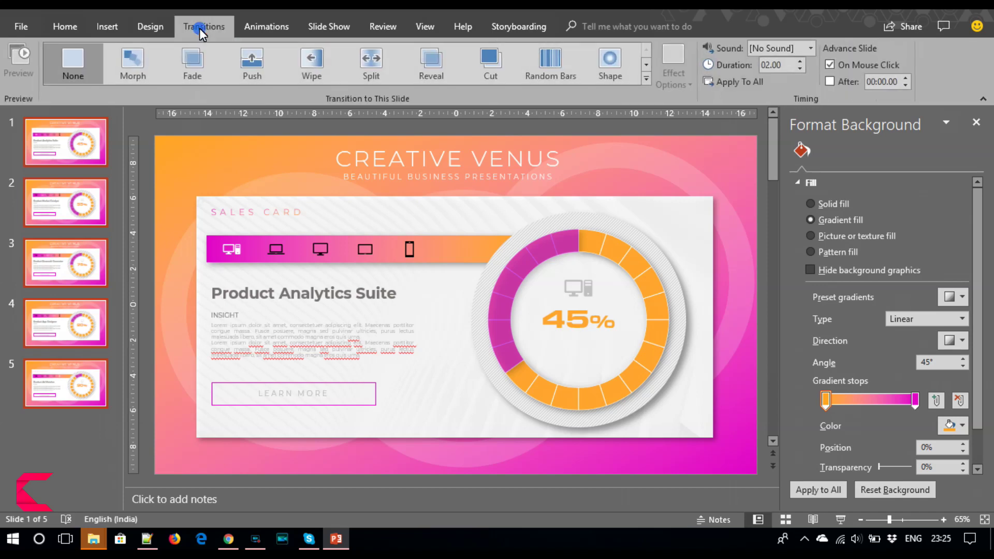
click(143, 76)
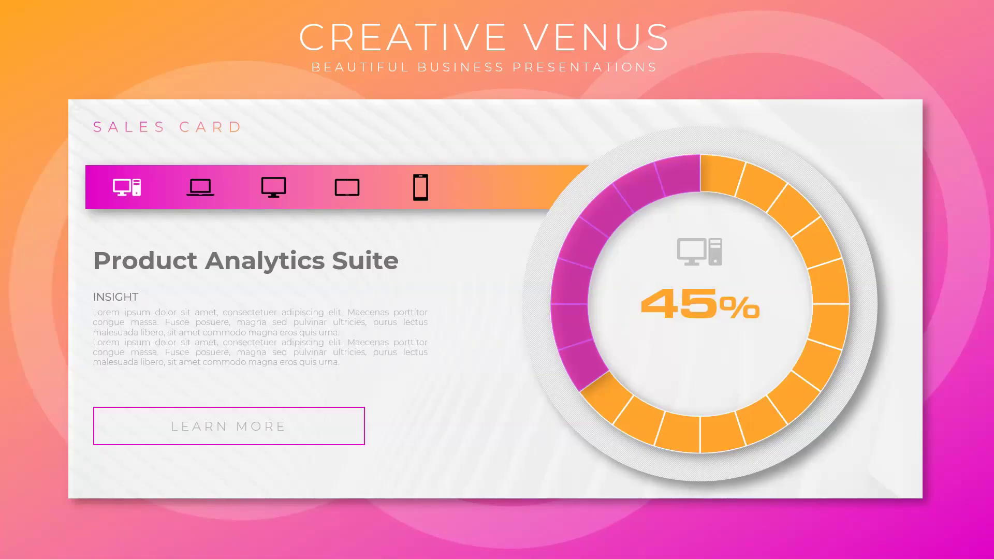
Advance the slide show through the 55%, Research Generator, App Designer and Ad Matcher cards.
key(Right)
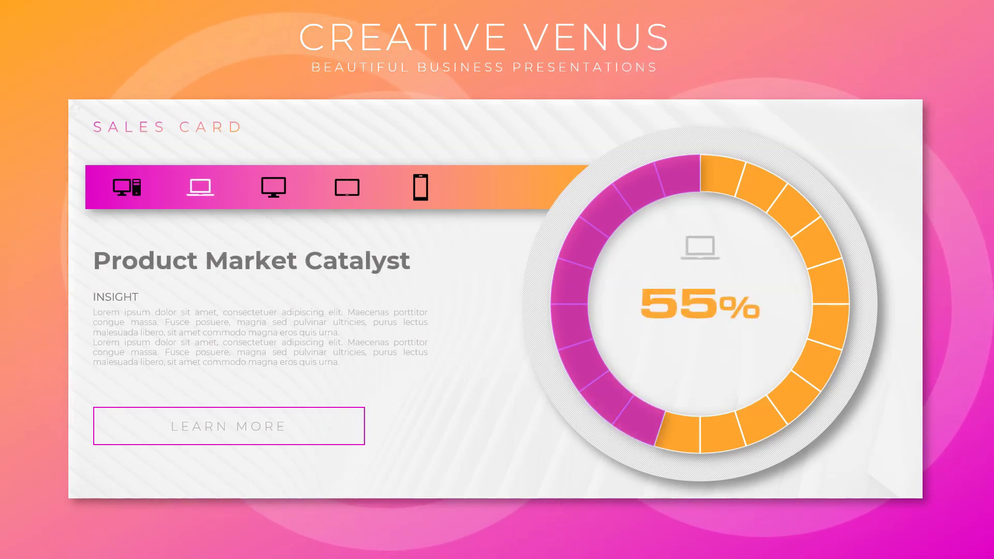
key(Right)
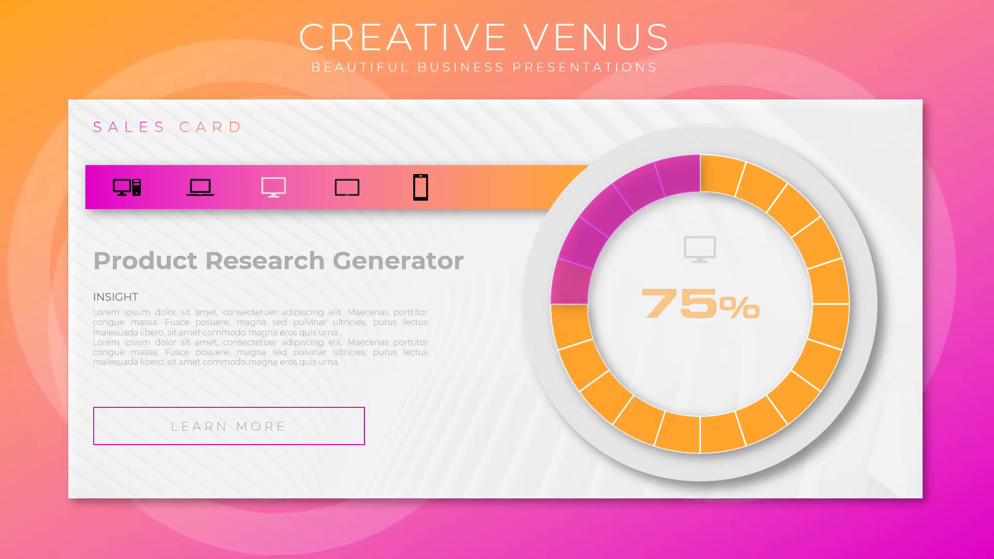
key(Right)
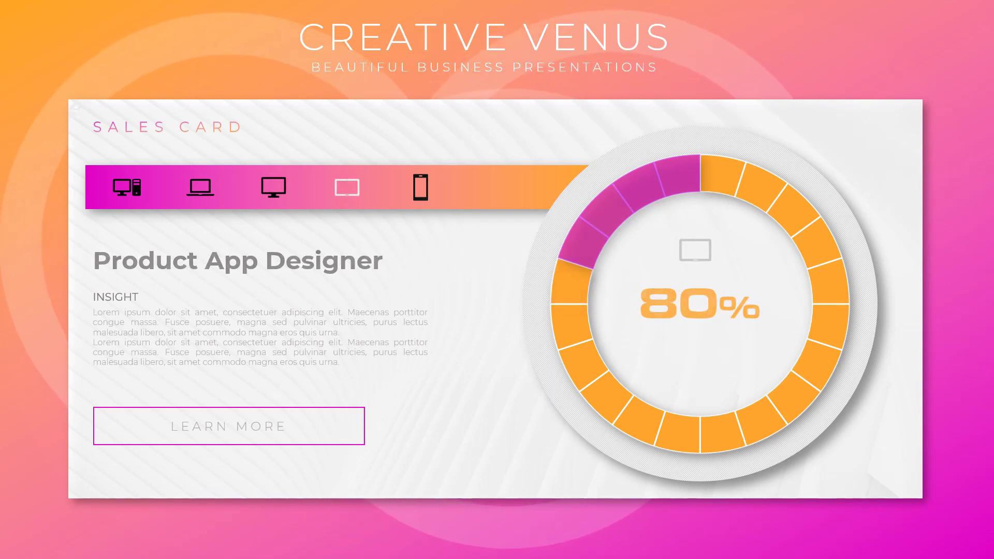
key(Right)
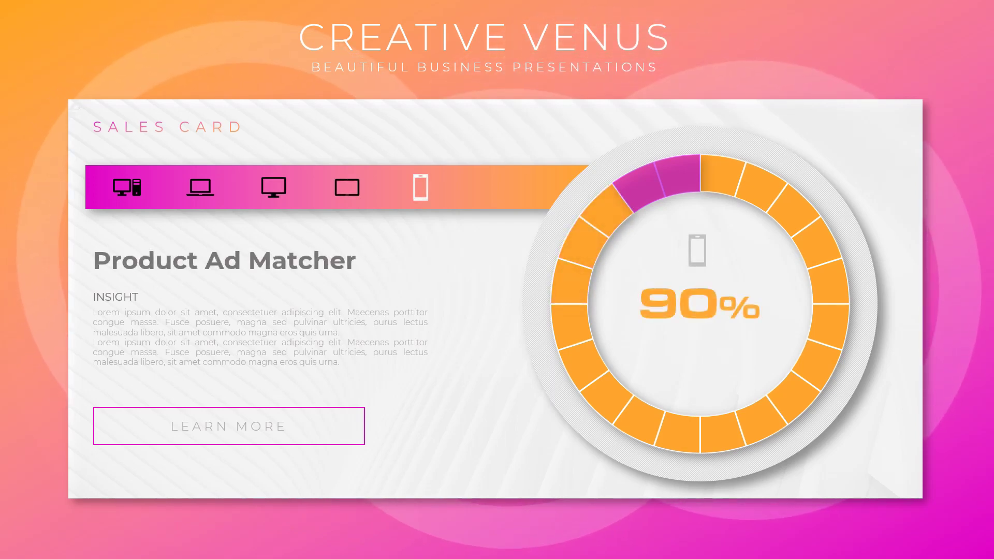